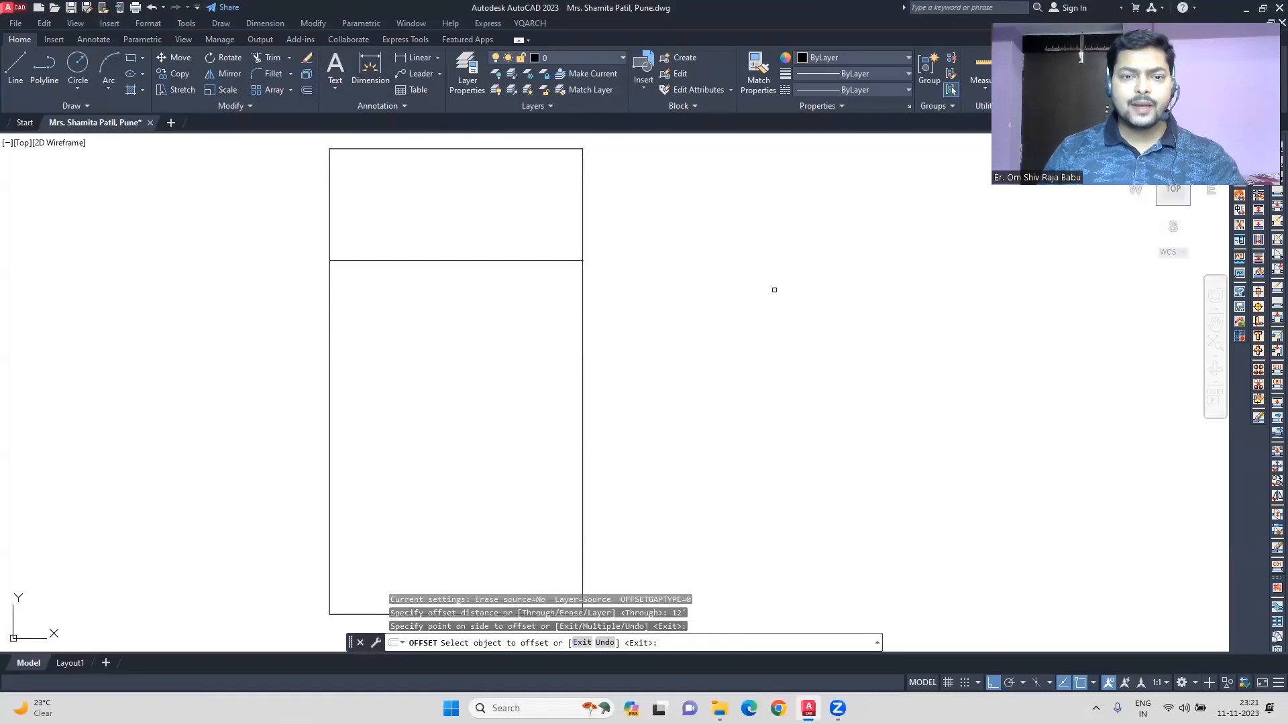
Offset the upper horizontal partition line 9' downward inside the rectangular outline
click(489, 260)
key(Escape)
click(306, 90)
text(9')
key(Return)
click(470, 260)
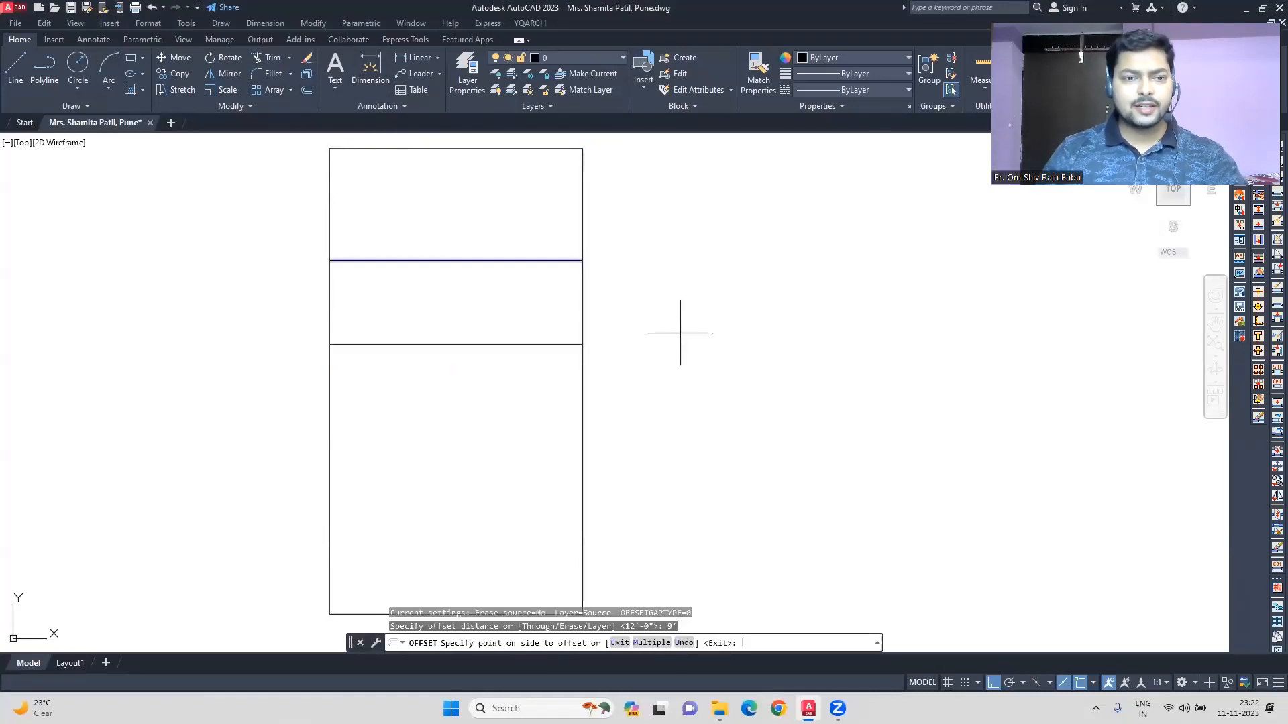
key(Escape)
key(Return)
click(476, 260)
click(537, 349)
Try a further offset of 4'2" below the lowest partition line, and delete the resulting line
text(4'2)
key(Return)
click(523, 344)
click(505, 391)
click(505, 383)
key(Delete)
Offset the lowest horizontal partition line 11' downward
click(402, 344)
click(306, 90)
text(11')
key(Return)
click(537, 344)
key(Escape)
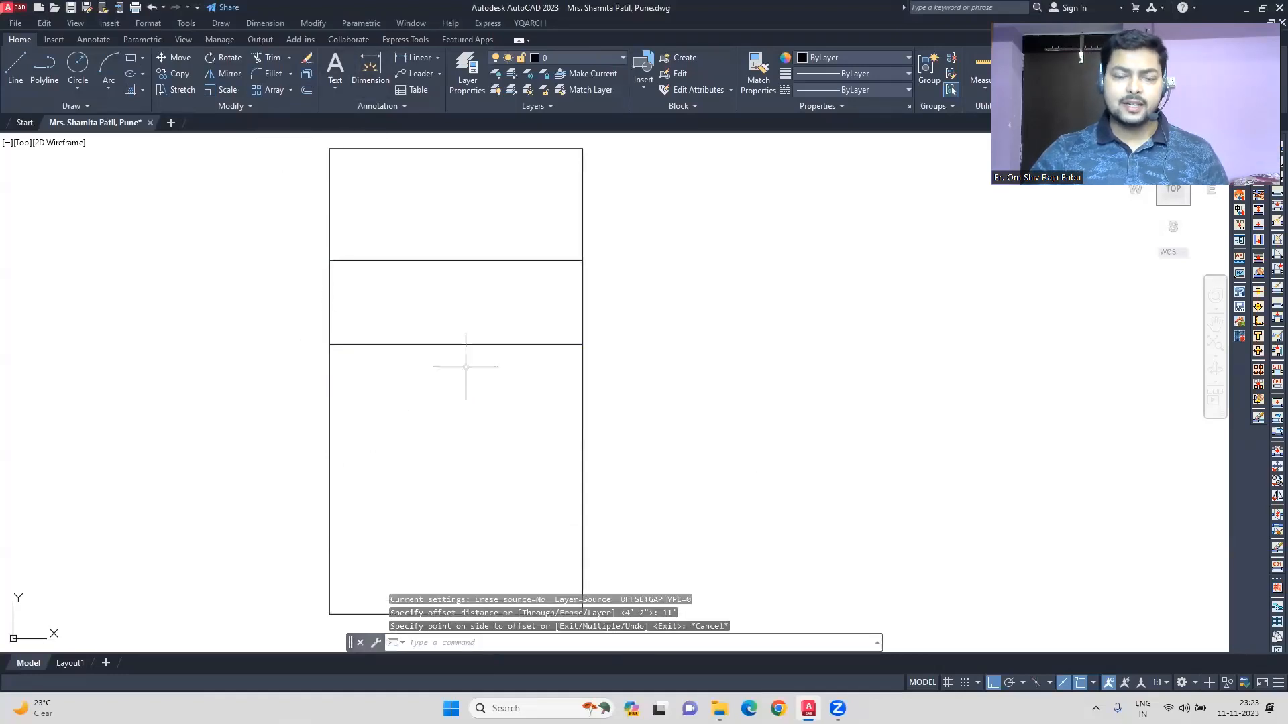
key(Escape)
click(497, 477)
Offset the lowest partition line 12' downward to create the front strip's boundary
click(481, 408)
click(306, 90)
text(12')
key(Return)
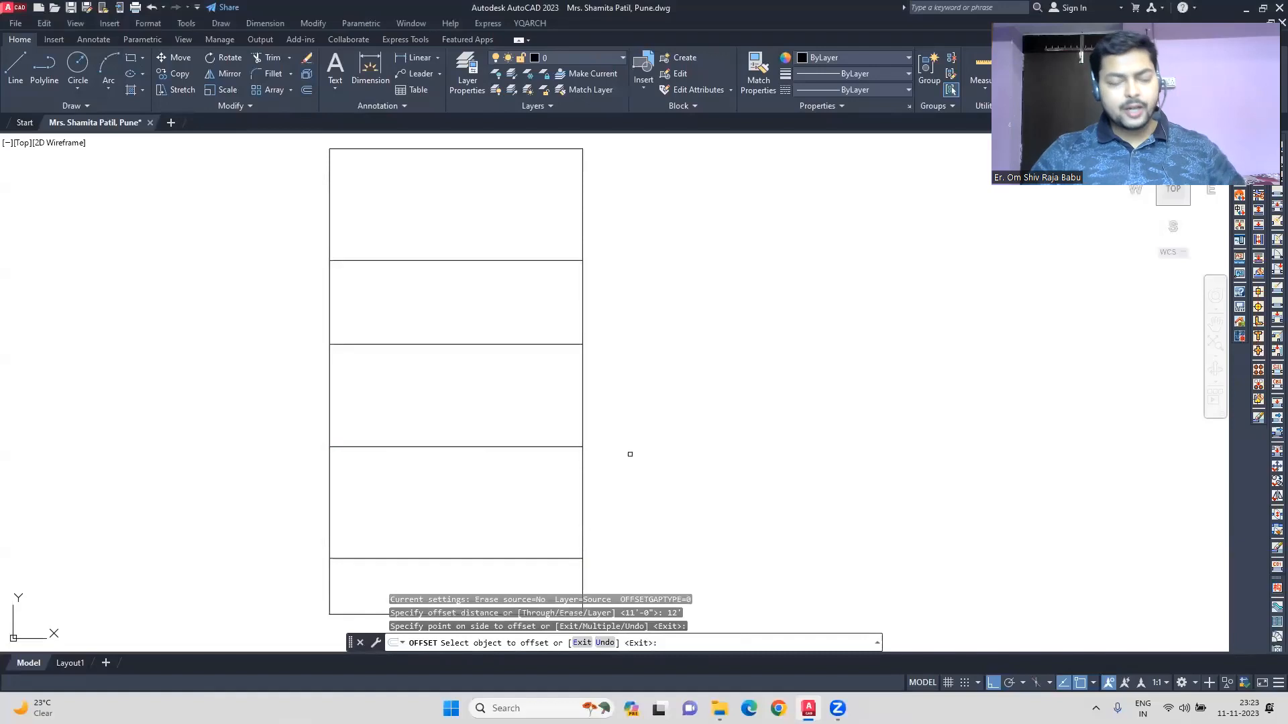
Offset the plan's left edge 13' inward to create a full-height vertical partition
click(330, 292)
click(306, 90)
text(13')
key(Return)
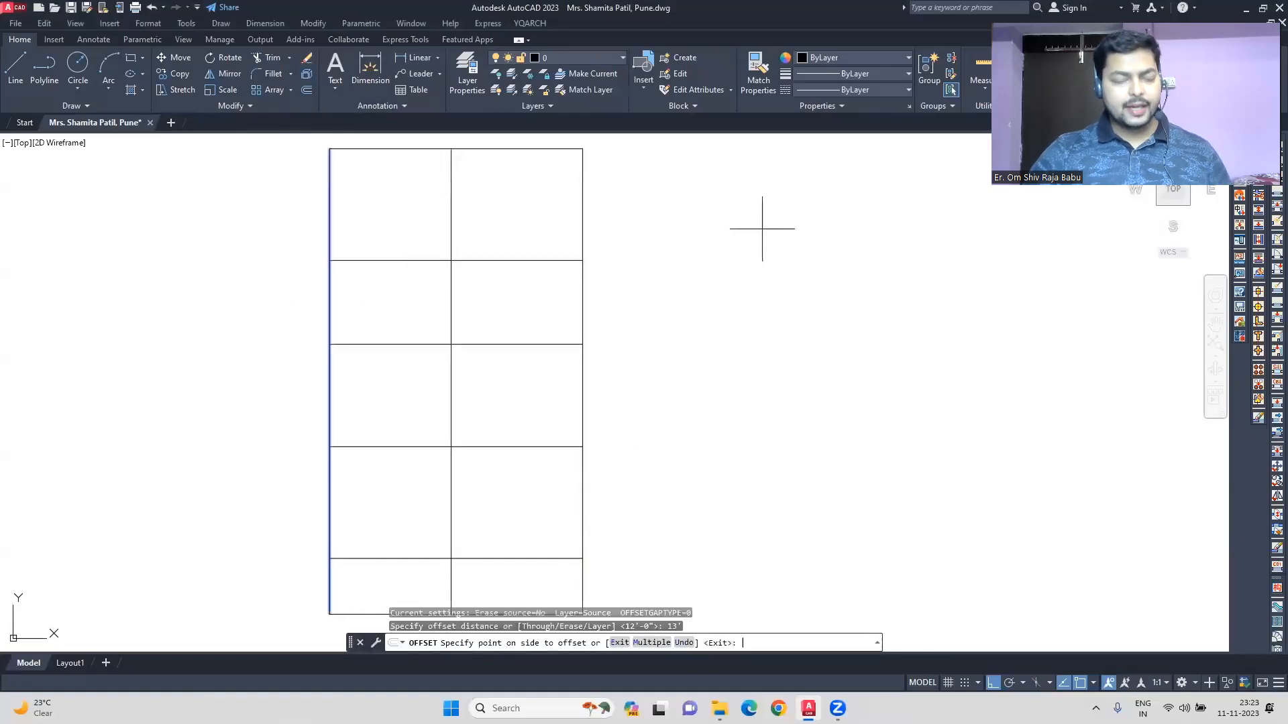
click(762, 227)
key(Escape)
Offset both long side edges 9' inward and trim the vertical partitions to form the top and middle rows of rooms
click(623, 232)
click(549, 210)
click(305, 90)
text(9')
key(Return)
click(503, 256)
click(329, 237)
click(409, 235)
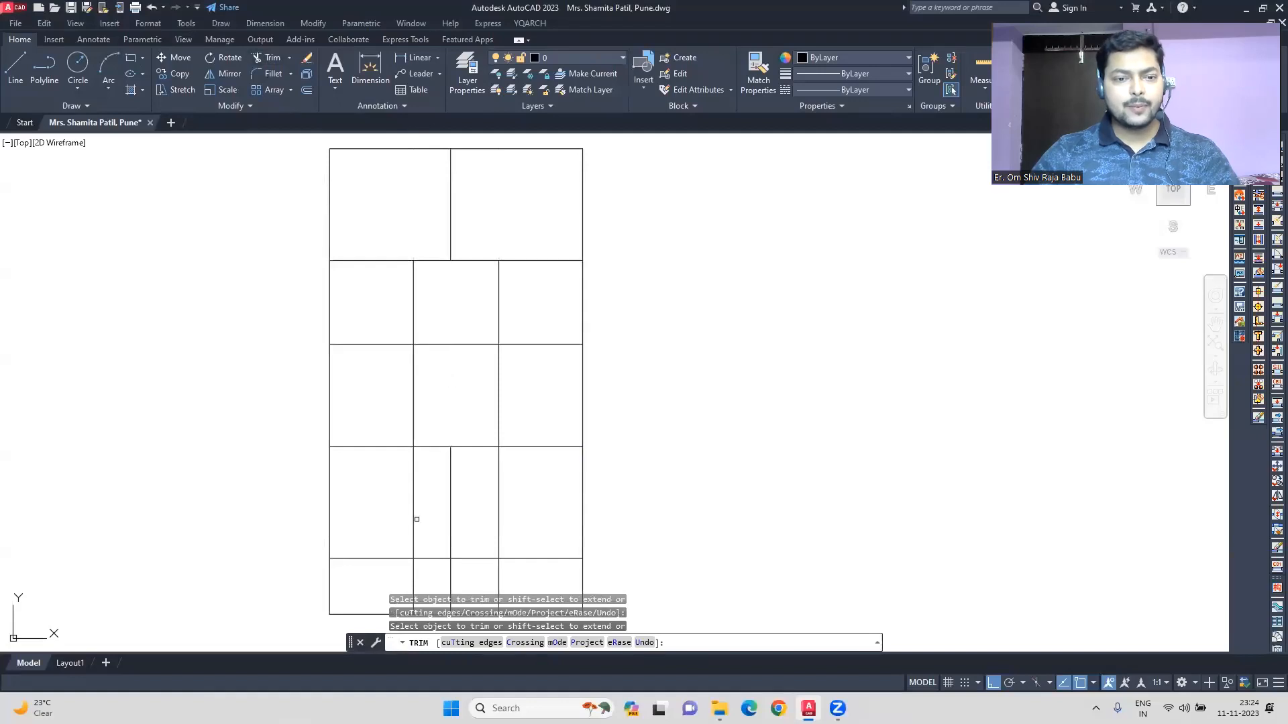
click(370, 67)
click(582, 447)
key(Escape)
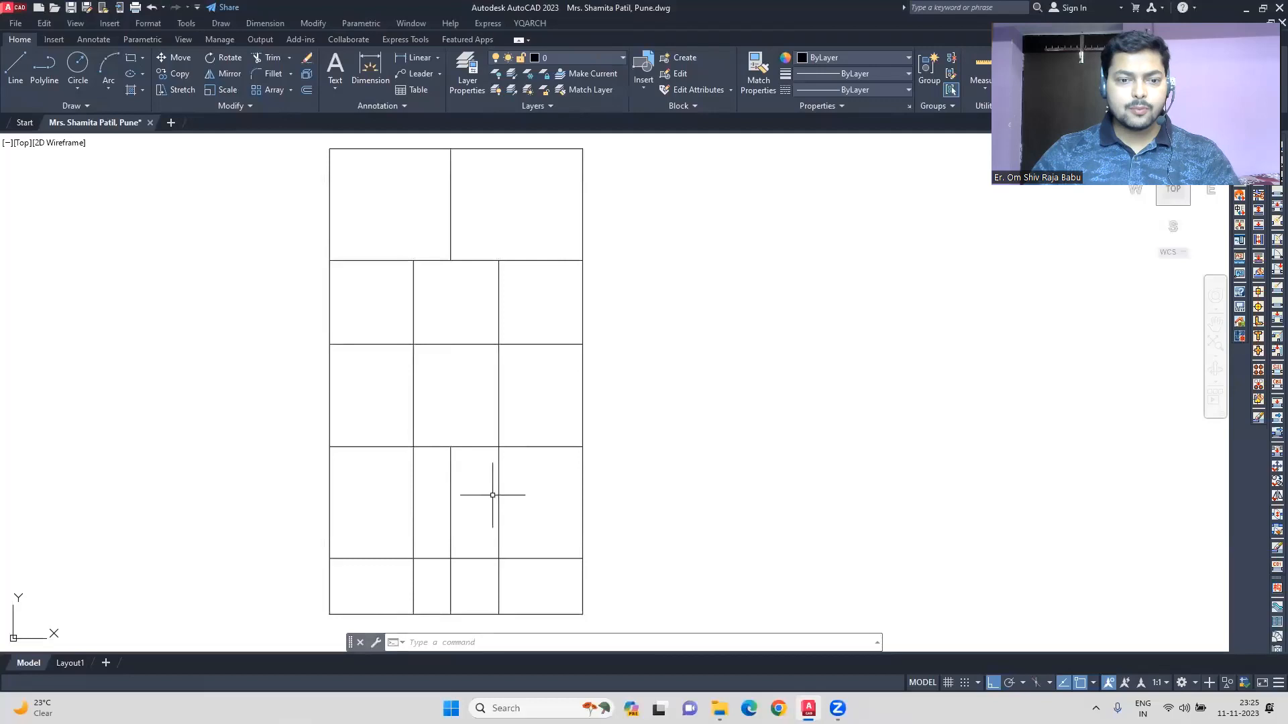
Trim the partition segments crossing the lower passage and the lower right room
click(429, 448)
key(Return)
click(396, 446)
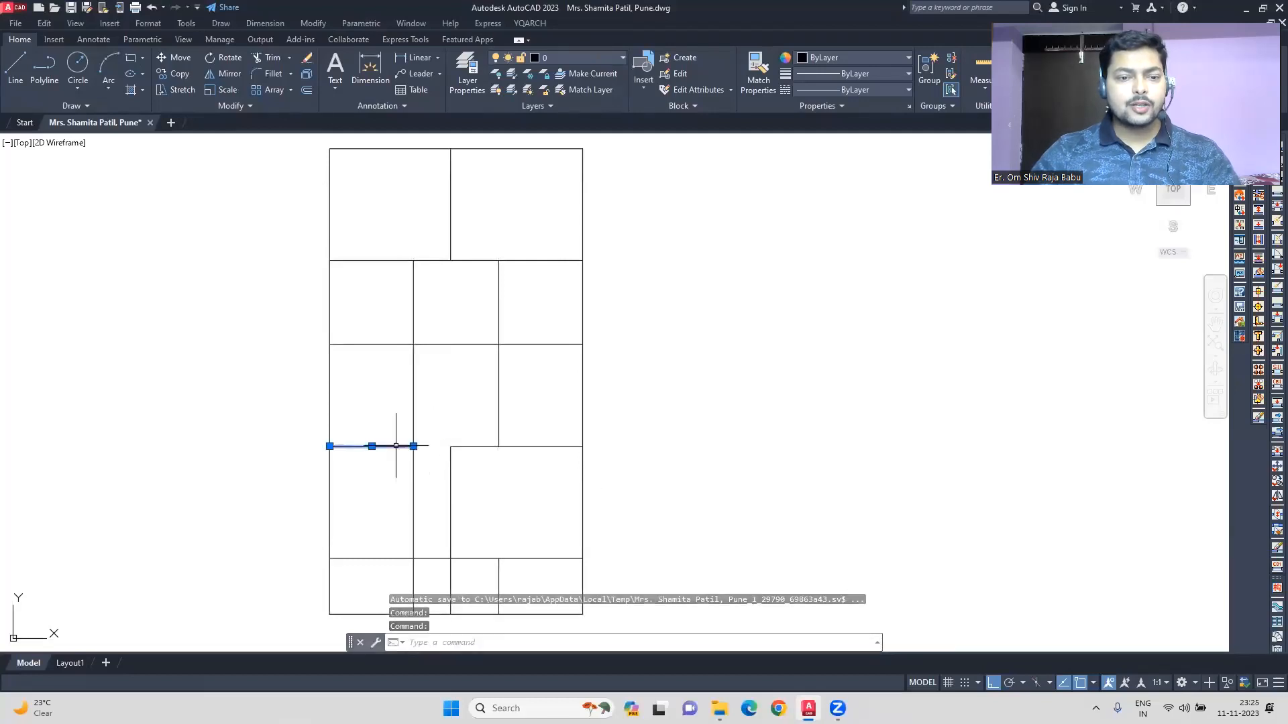
key(Escape)
Move the short horizontal partition at the lower left 6' downward
drag(386, 466, 366, 429)
click(174, 57)
click(165, 255)
text(6')
key(Return)
key(Escape)
Trim the leftover lines to open the central hall and clear the bottom strip of vertical partitions
click(272, 58)
click(413, 376)
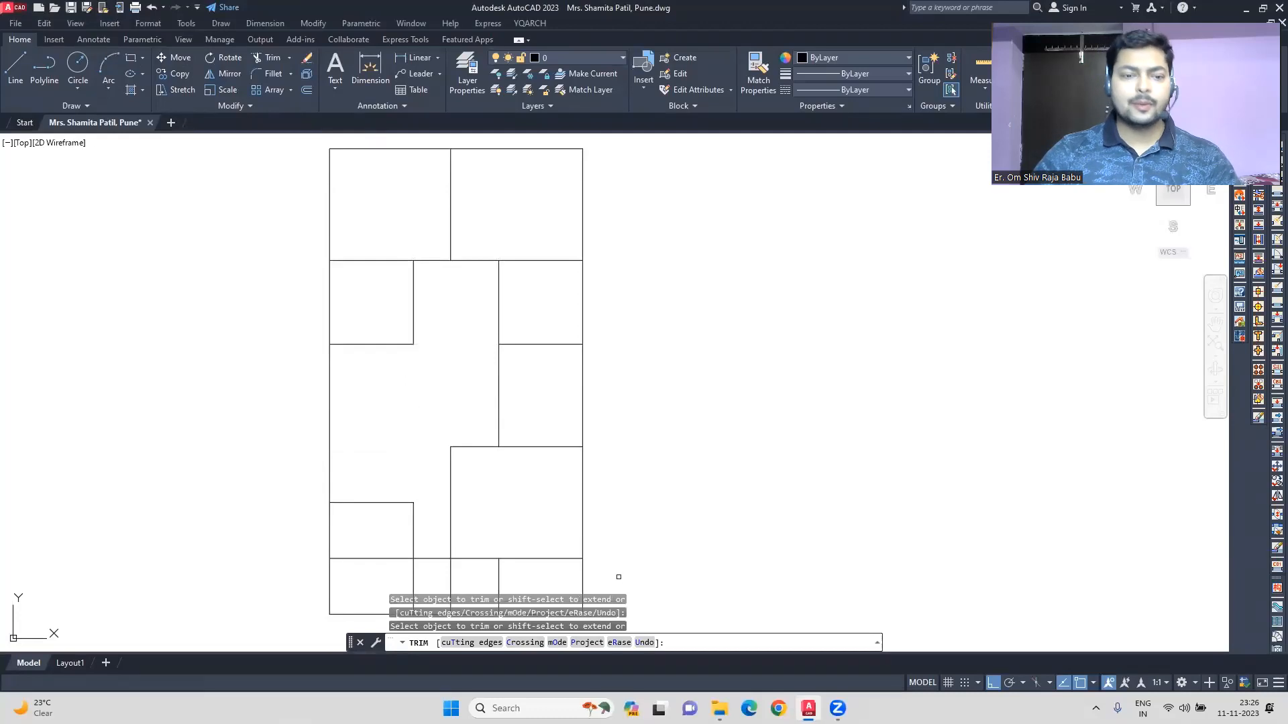
key(Escape)
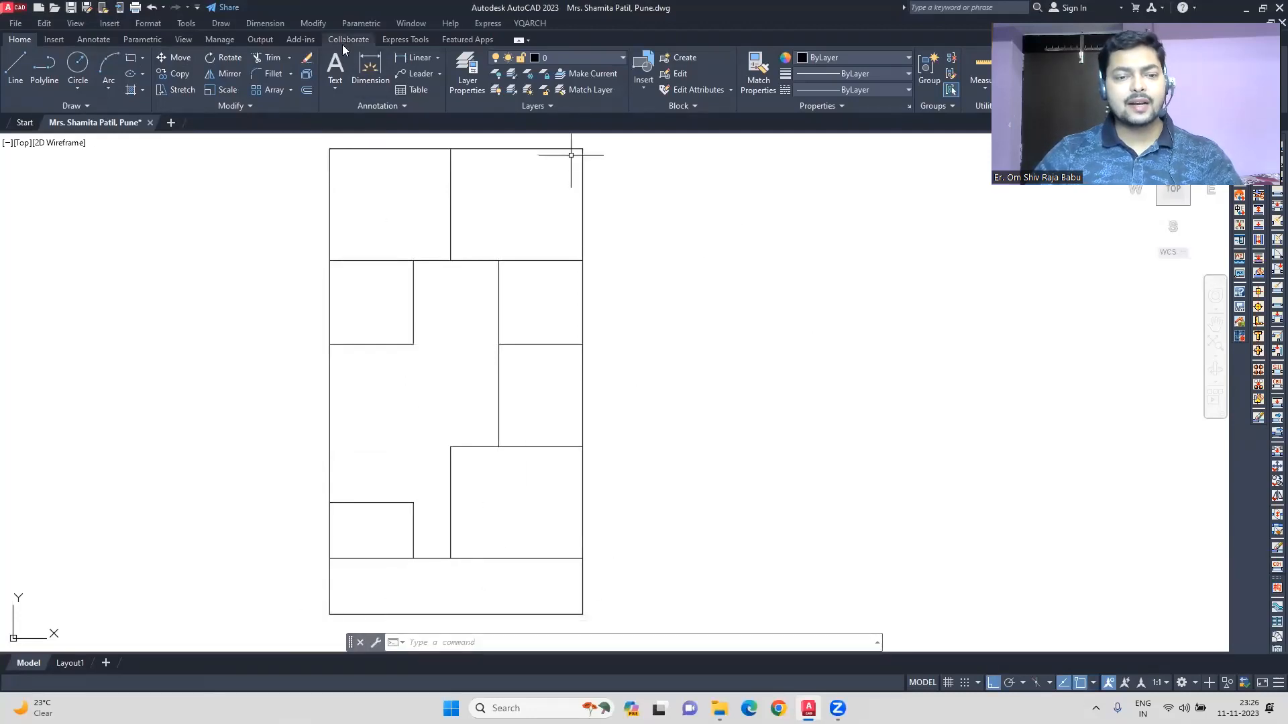
click(419, 569)
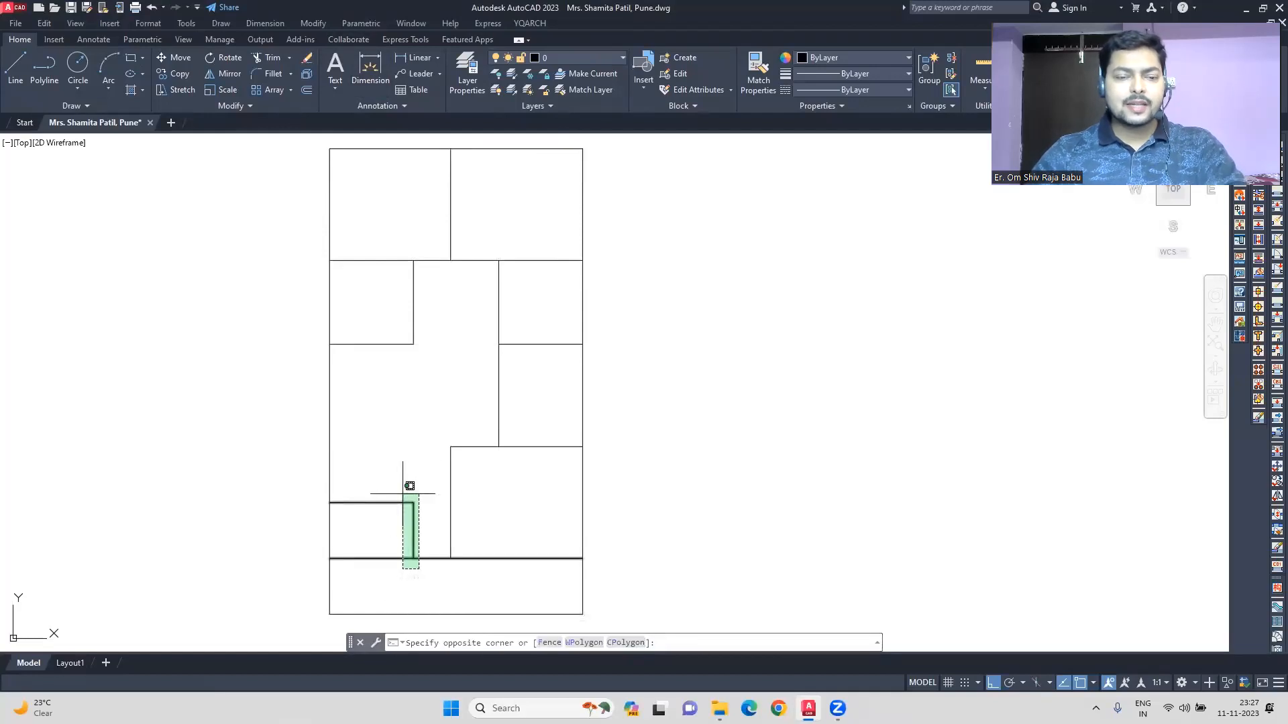
key(Escape)
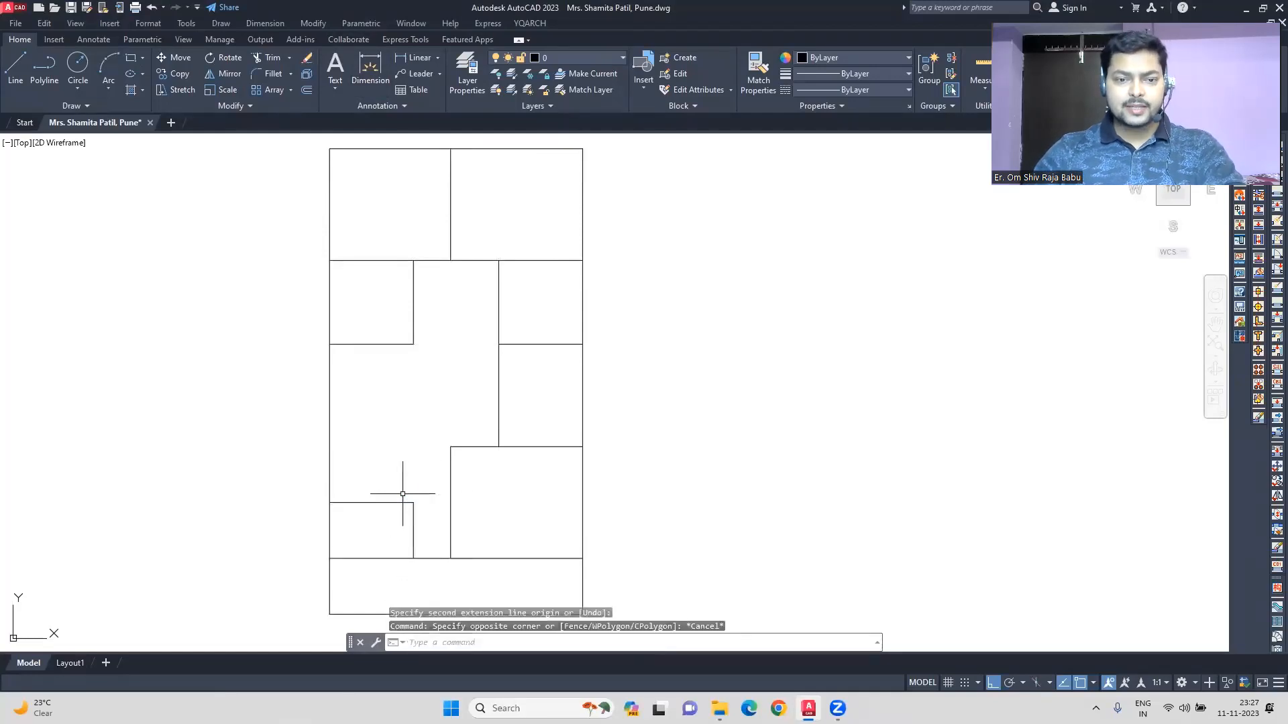
click(370, 69)
click(451, 260)
key(Escape)
click(433, 226)
key(Escape)
click(484, 270)
click(429, 142)
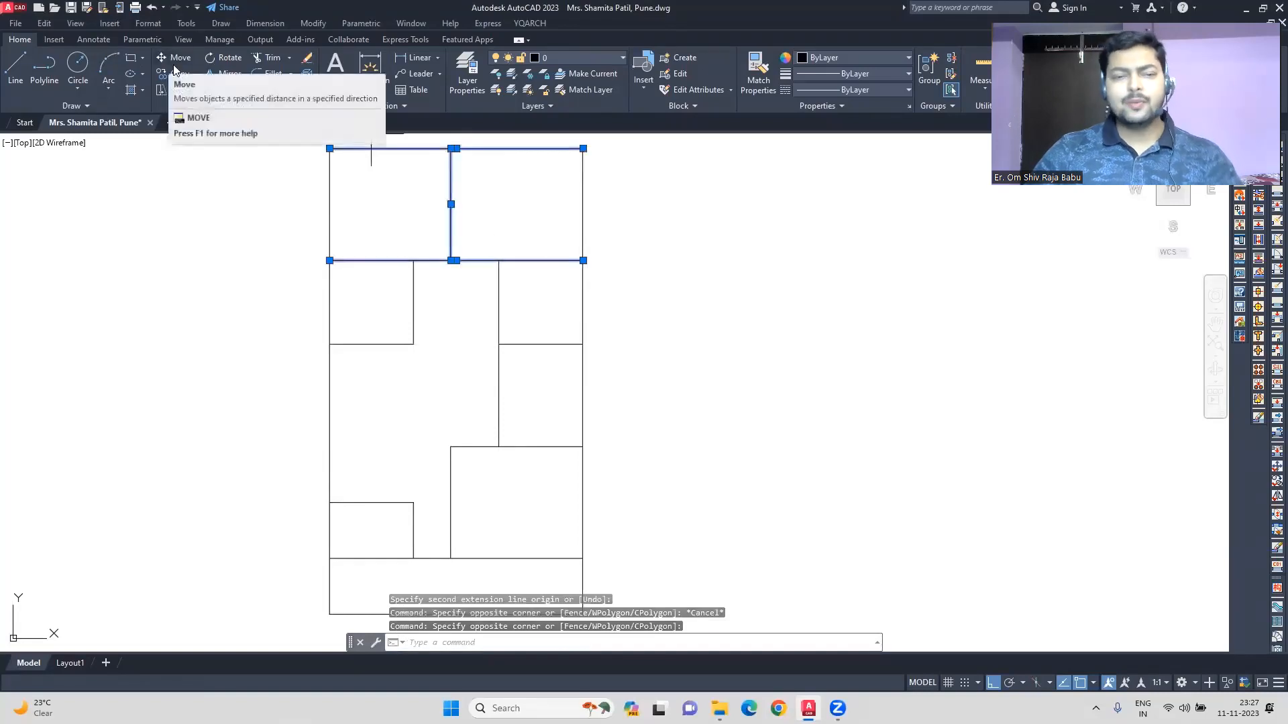
key(Escape)
key(Escape)
key(Escape)
Run the XWW wall command with a thickness of 10 on the outer boundary and selected partition lines
text(XWW)
key(Return)
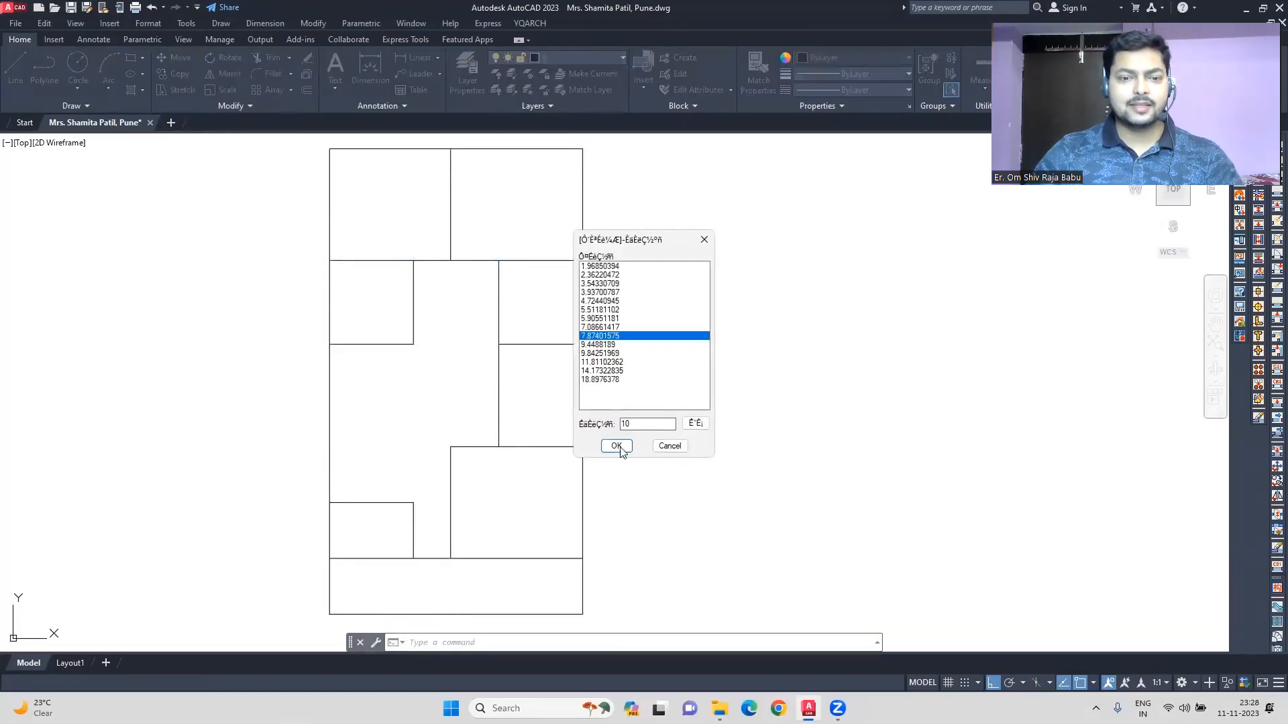
click(616, 446)
click(583, 230)
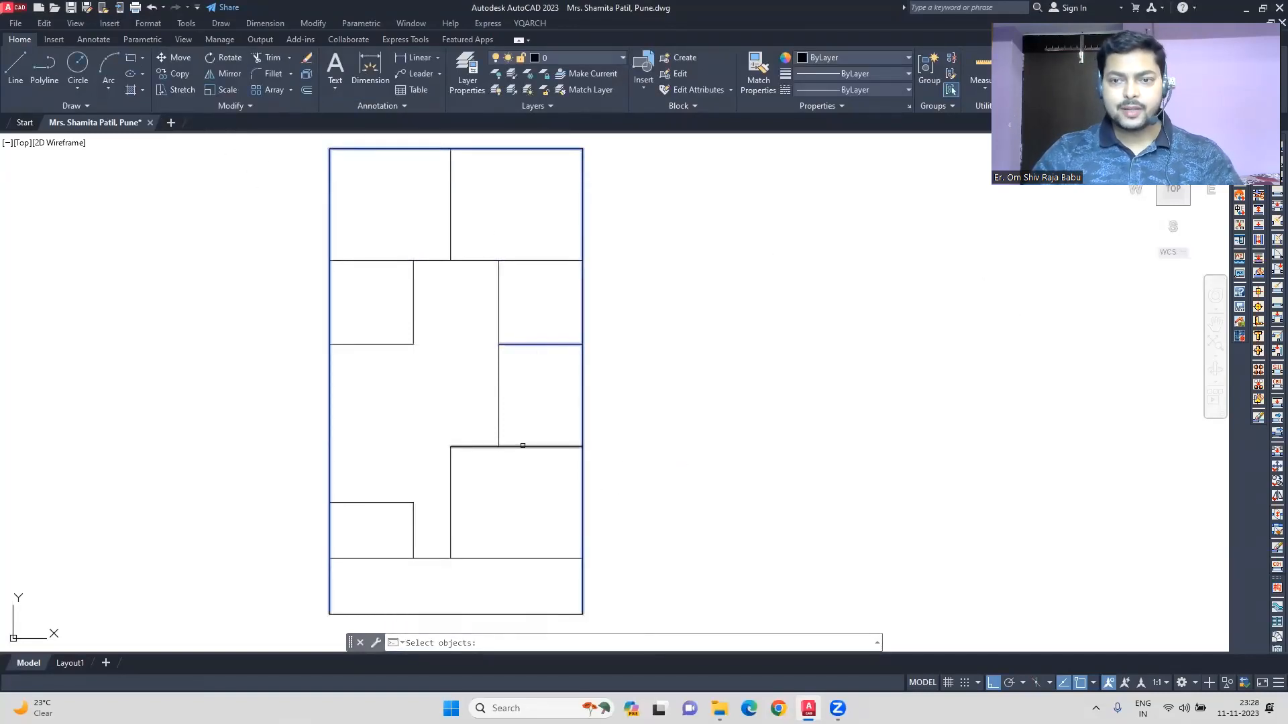
key(Return)
Remove the vertical partition on the right between the middle room and the lower right room
text(tr)
click(498, 386)
scroll(498, 449, up, 6)
click(497, 433)
key(Delete)
scroll(498, 434, down, 6)
scroll(562, 411, down, 2)
scroll(500, 428, up, 5)
scroll(489, 382, down, 5)
key(Escape)
key(Escape)
Generate double-line walls along the remaining partition lines of the plan
right_click(670, 374)
mouse_move(731, 394)
click(880, 427)
click(615, 446)
click(435, 427)
key(Return)
key(Return)
click(616, 446)
click(508, 467)
click(508, 501)
key(Return)
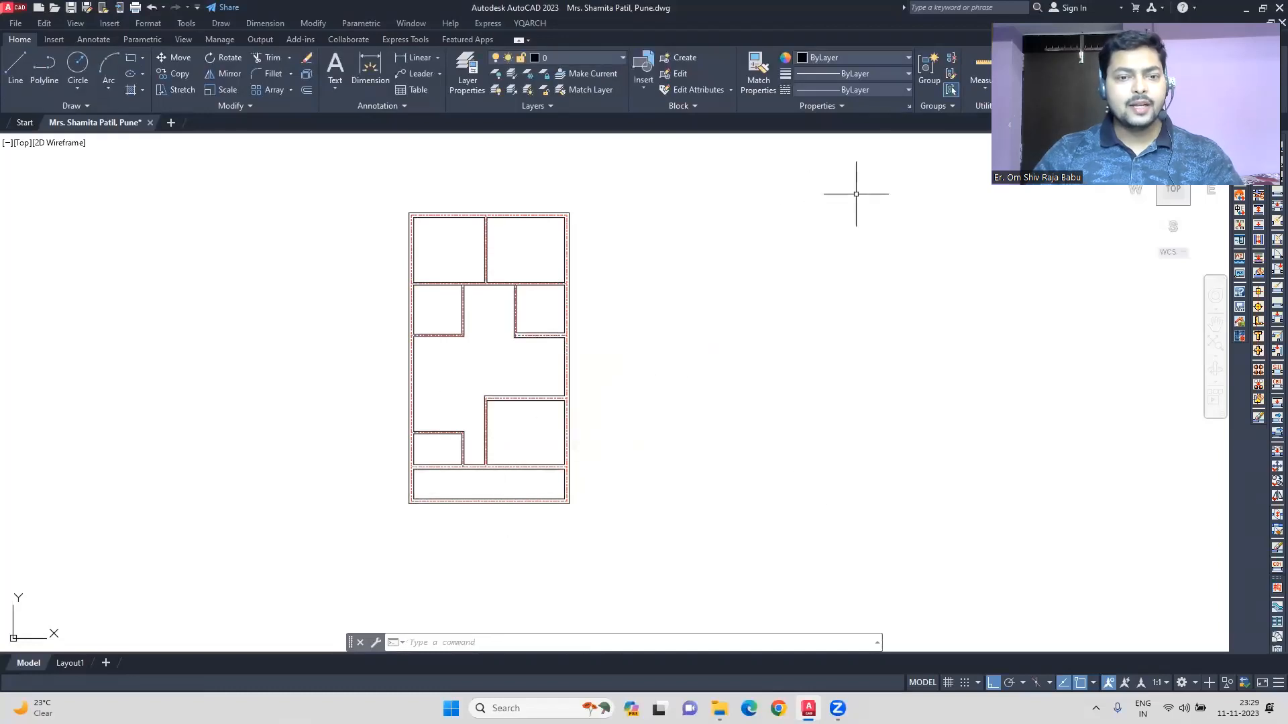
Dimension the interiors of the two top rooms with the DDWW command
text(ddww)
key(Return)
scroll(440, 241, up, 6)
click(365, 187)
key(Return)
click(661, 187)
middle_drag(483, 516, 534, 360)
key(Return)
Add interior dimensions to the second row's left and right rooms and the space between them
click(615, 396)
click(416, 301)
key(Return)
click(829, 299)
key(Return)
click(615, 396)
click(623, 299)
key(Return)
Add interior dimensions to the central hall and the small lower left room
click(615, 397)
scroll(483, 425, down, 3)
click(480, 183)
key(Return)
click(615, 396)
click(481, 416)
key(Return)
Add interior dimensions to the lower passage, the lower right room and the bottom strip
click(615, 396)
click(666, 333)
key(Return)
click(615, 396)
click(815, 276)
key(Return)
click(615, 397)
click(482, 500)
Delete the unneeded dimension near the lower passage
click(696, 294)
click(674, 263)
key(Delete)
scroll(592, 503, down, 2)
scroll(596, 246, up, 2)
scroll(691, 308, down, 2)
scroll(676, 305, up, 2)
scroll(684, 308, down, 2)
scroll(683, 307, up, 2)
middle_drag(683, 307, 689, 336)
click(370, 68)
click(612, 389)
key(Escape)
key(Escape)
click(681, 390)
key(Escape)
key(Return)
scroll(706, 308, up, 2)
key(Escape)
scroll(687, 262, down, 4)
Stretch the wall between the lower passage and the lower right room by 1'7" to widen the passage
click(698, 291)
click(673, 497)
key(s)
key(Return)
click(682, 388)
text(1'7")
key(Return)
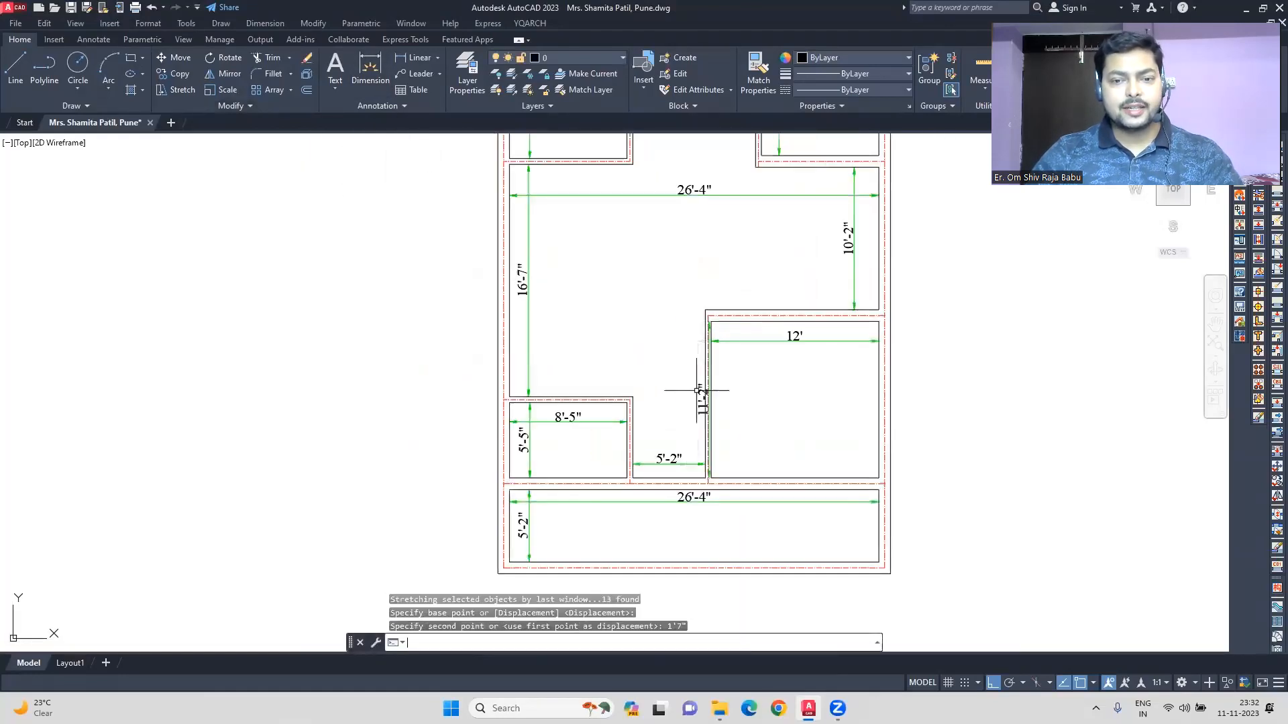
Stretch the wall between the two top rooms by 1'7"
scroll(696, 391, up, 2)
middle_drag(689, 373, 694, 394)
click(697, 436)
click(665, 140)
key(s)
key(Return)
click(675, 296)
text(1'7")
key(Return)
key(Escape)
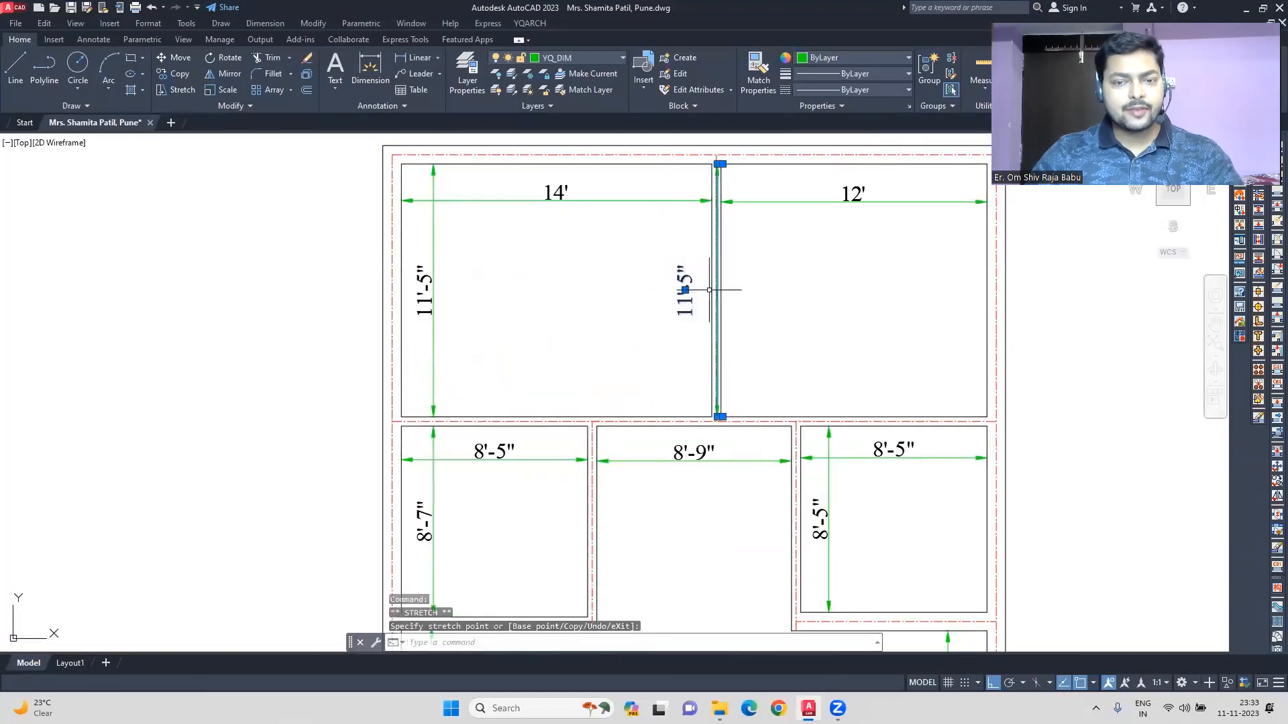
Stretch the upper wall of the lower right room by 2" to shorten the room
scroll(709, 290, down, 4)
scroll(757, 364, up, 3)
key(Escape)
key(Escape)
click(899, 426)
click(690, 378)
key(s)
key(Return)
click(626, 315)
text(2")
key(Return)
Stretch the lower walls of the middle left and middle right rooms up by 7" to enlarge the hall
scroll(788, 405, up, 2)
middle_drag(776, 291, 785, 395)
click(906, 376)
click(485, 354)
key(s)
key(Return)
click(824, 364)
text(7")
key(Return)
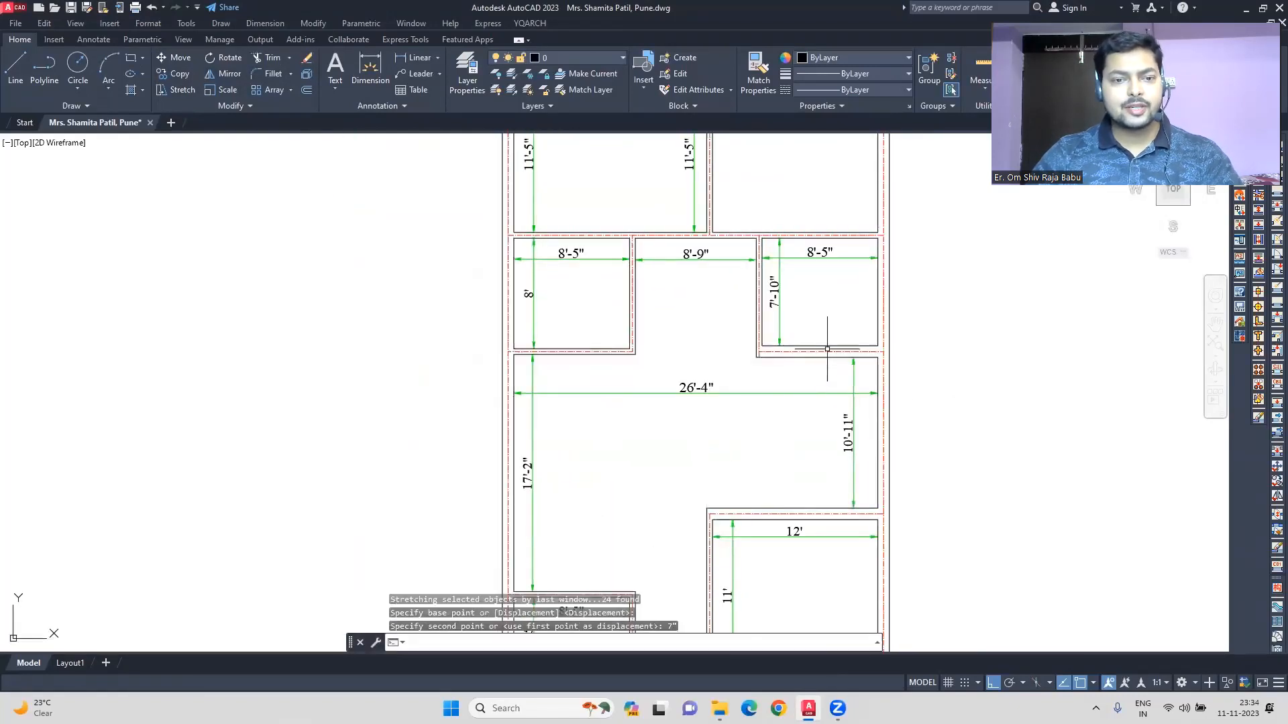
Draw a horizontal reference line from the middle left room's lower corner and measure its gap to the middle right room's wall
click(636, 354)
click(1041, 355)
scroll(776, 354, up, 6)
key(Escape)
key(d)
key(i)
key(m)
key(Return)
click(693, 368)
scroll(575, 355, down, 4)
Stretch the inner face of the middle right room's lower wall by 3" and delete the reference line
click(849, 385)
click(593, 326)
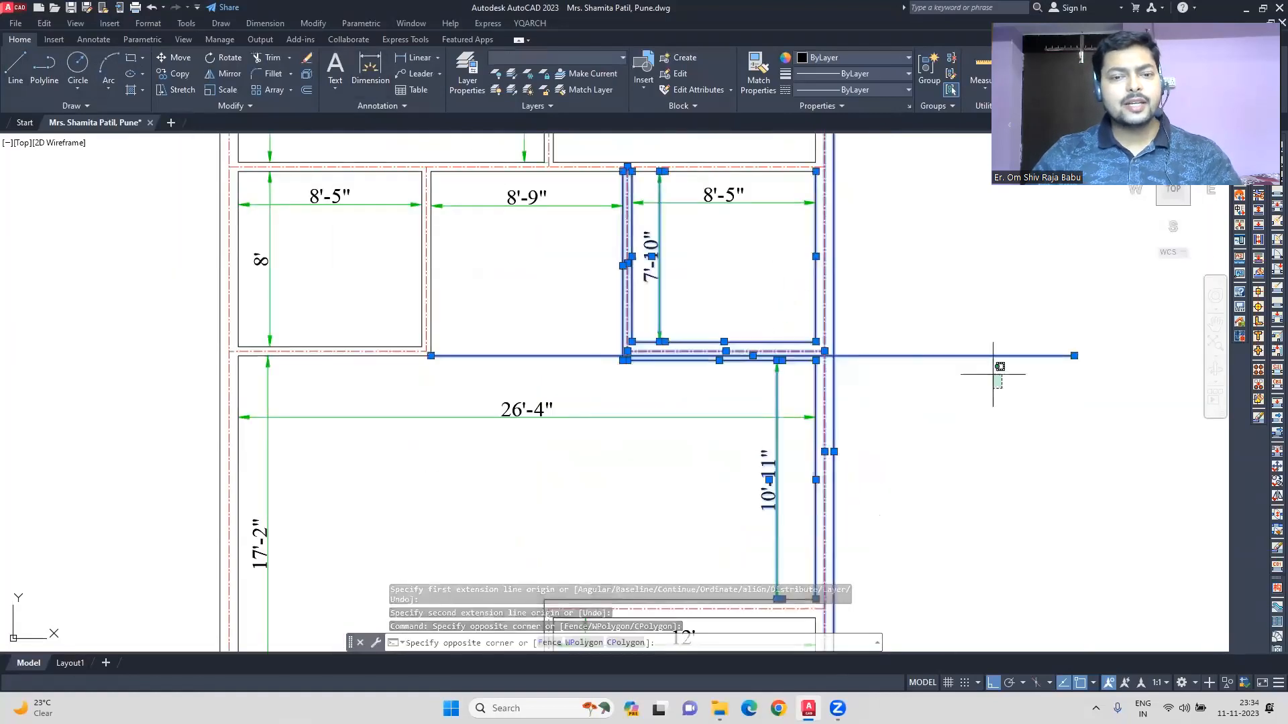
key(s)
key(Return)
text(3")
key(Return)
click(1023, 306)
key(Delete)
middle_drag(322, 276, 538, 359)
click(1155, 421)
click(517, 365)
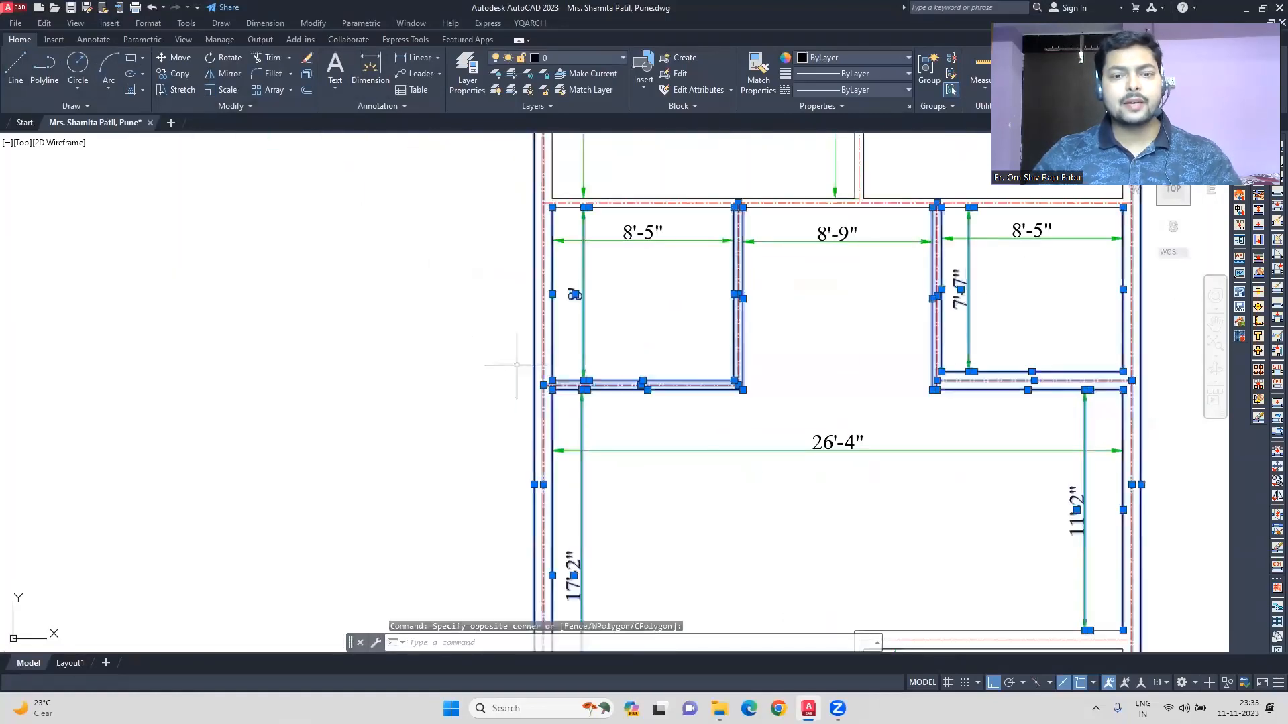
key(Escape)
Stretch the wall between the top rooms and the middle rooms up by 2'5"
scroll(517, 365, down, 2)
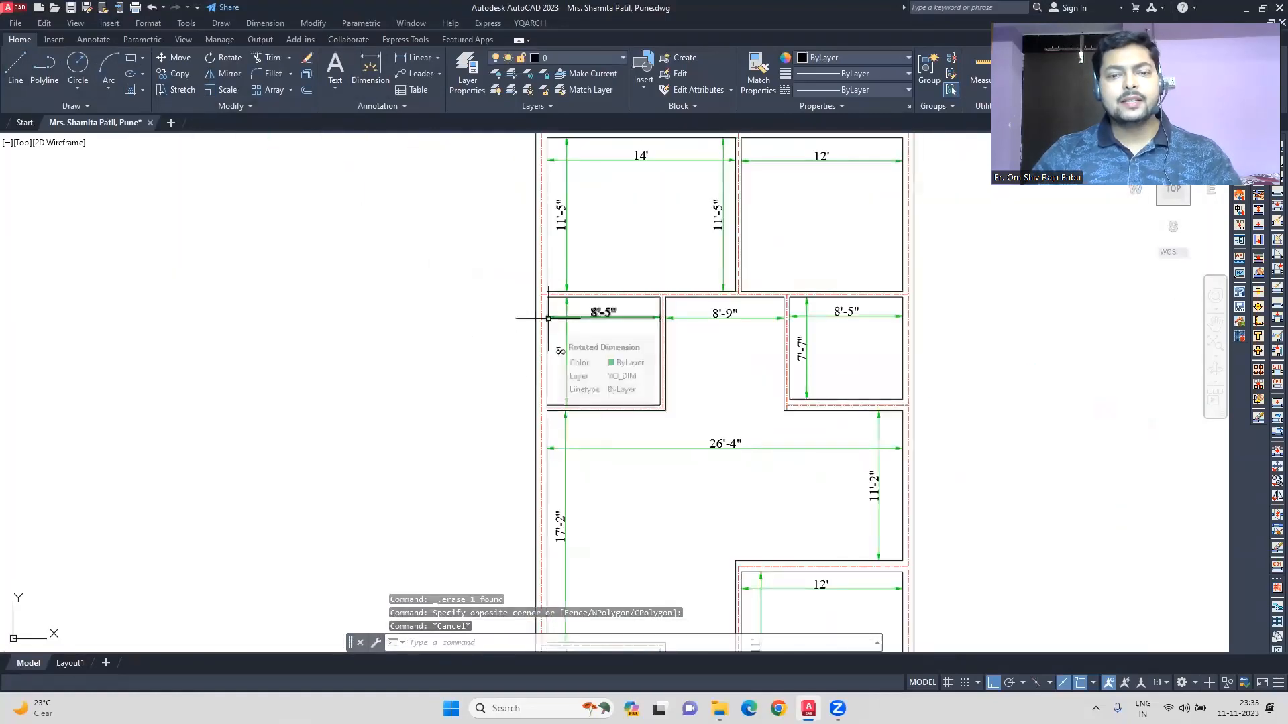
click(936, 310)
click(524, 277)
key(s)
key(Return)
click(724, 297)
text(2'5")
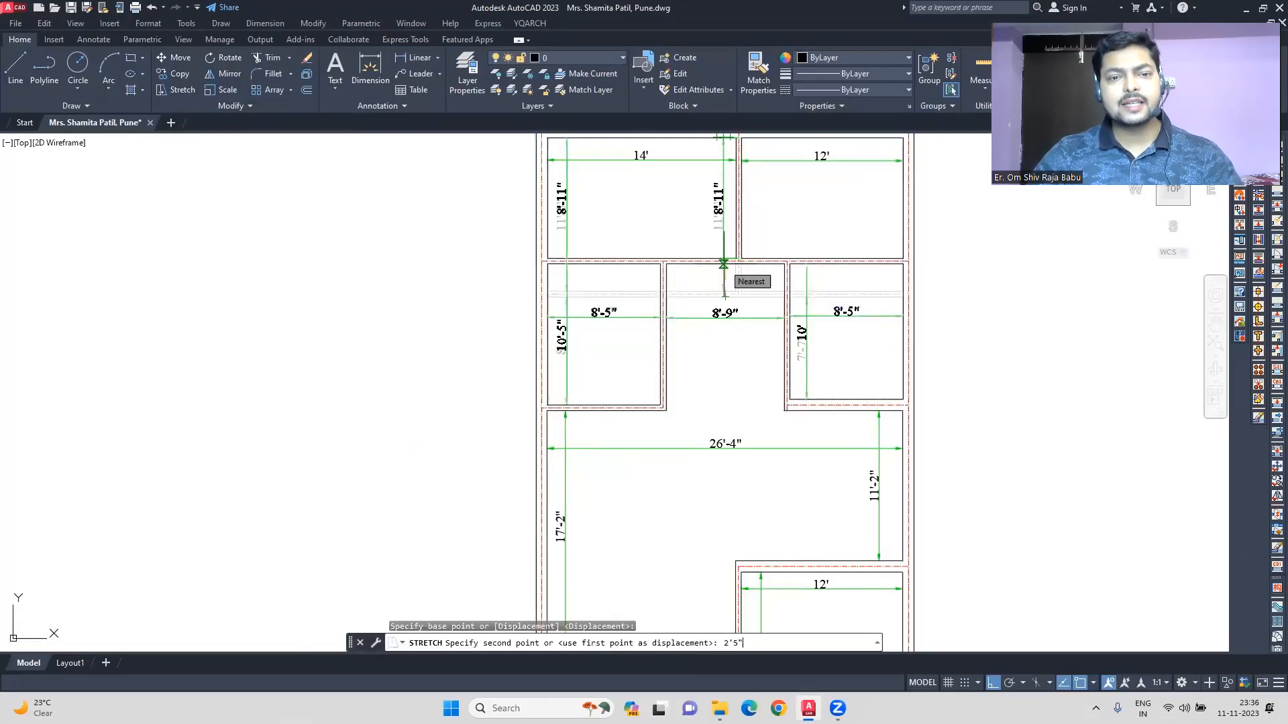
key(Return)
Draw a temporary line down from the wall below the top rooms and delete it
key(l)
key(Return)
click(735, 259)
click(756, 424)
key(Escape)
click(775, 416)
click(738, 385)
key(Delete)
Stretch the plan's top outer wall up by 1' to deepen the two top rooms
scroll(693, 353, down, 2)
scroll(647, 175, up, 4)
scroll(614, 233, down, 2)
click(913, 355)
click(445, 221)
key(s)
key(Return)
click(657, 281)
text(1')
key(Return)
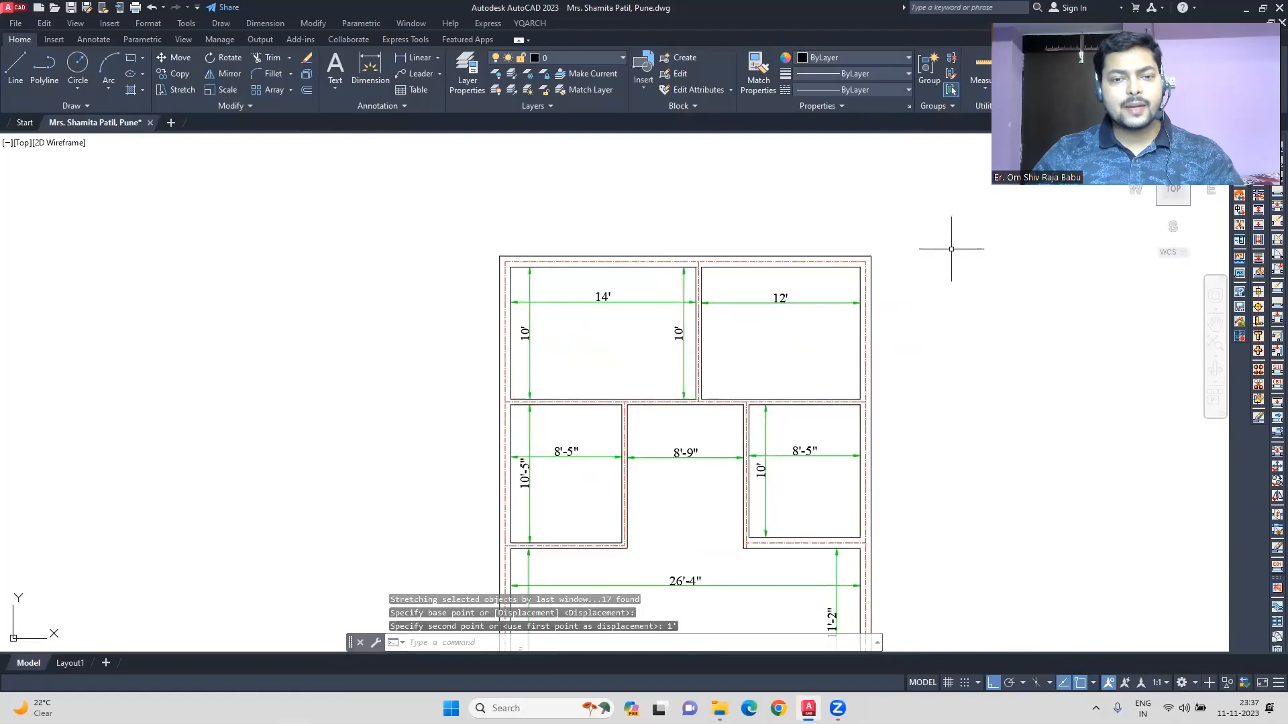
scroll(693, 302, down, 2)
scroll(633, 472, up, 2)
scroll(779, 292, up, 4)
text(dim)
key(Return)
click(790, 308)
key(Escape)
scroll(658, 345, down, 4)
scroll(692, 290, down, 2)
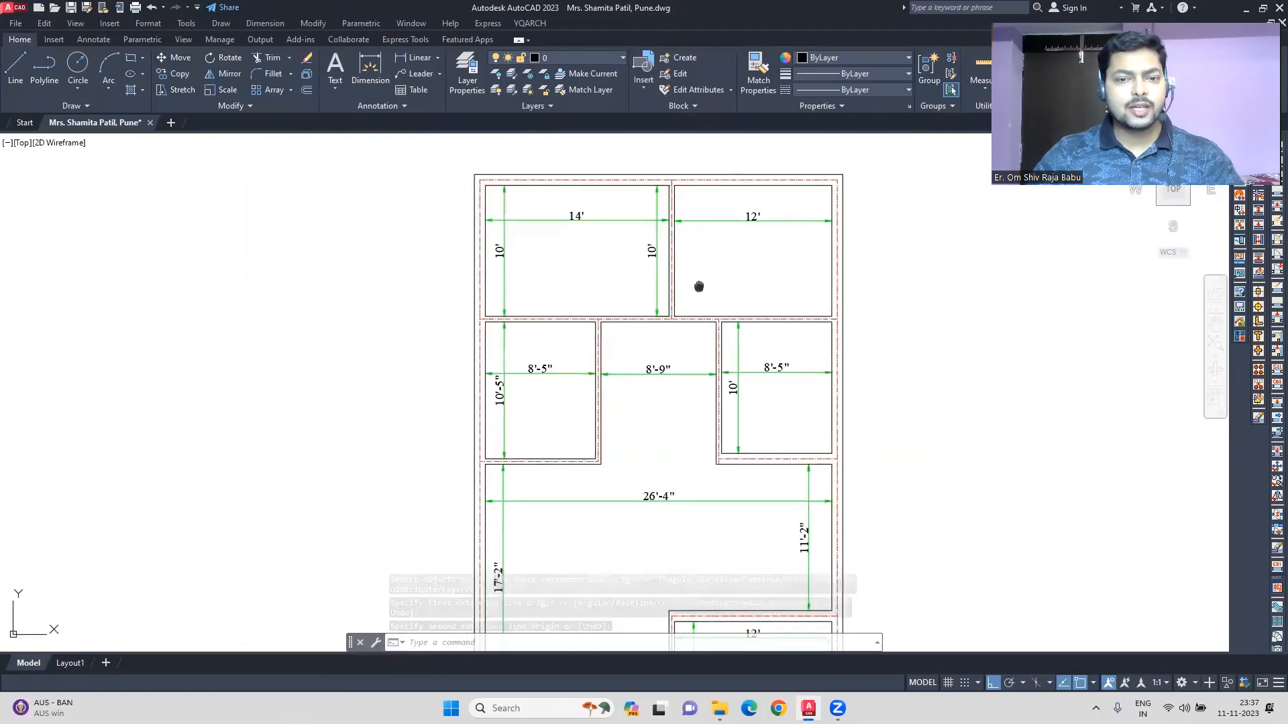
Stretch the lower left room's passage-side wall by 5" to narrow the room
click(638, 569)
click(625, 478)
click(179, 90)
click(628, 470)
text(5)
key(Return)
Stretch the middle left room's inner side wall by 5" to narrow the room
click(642, 367)
click(621, 255)
text(5)
key(Return)
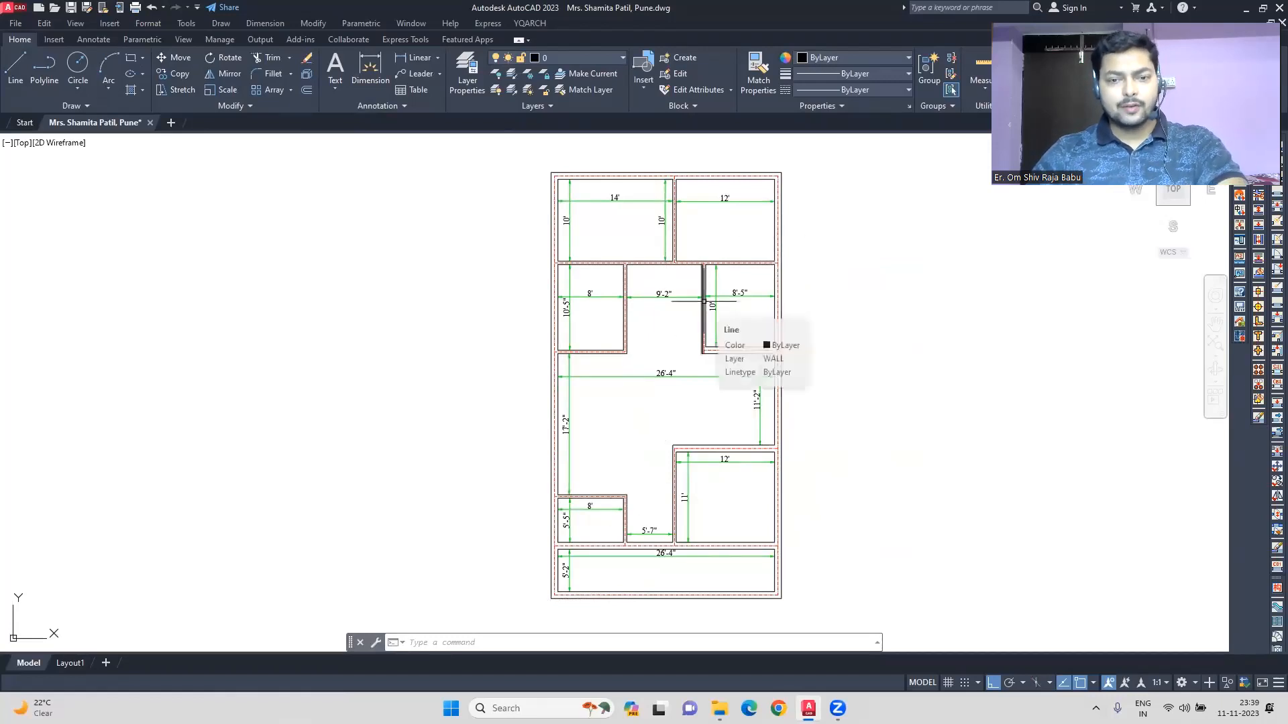
Stretch the middle left room's lower wall up by 5" to shorten the room
scroll(589, 332, up, 2)
click(178, 90)
click(590, 364)
text(5)
key(Return)
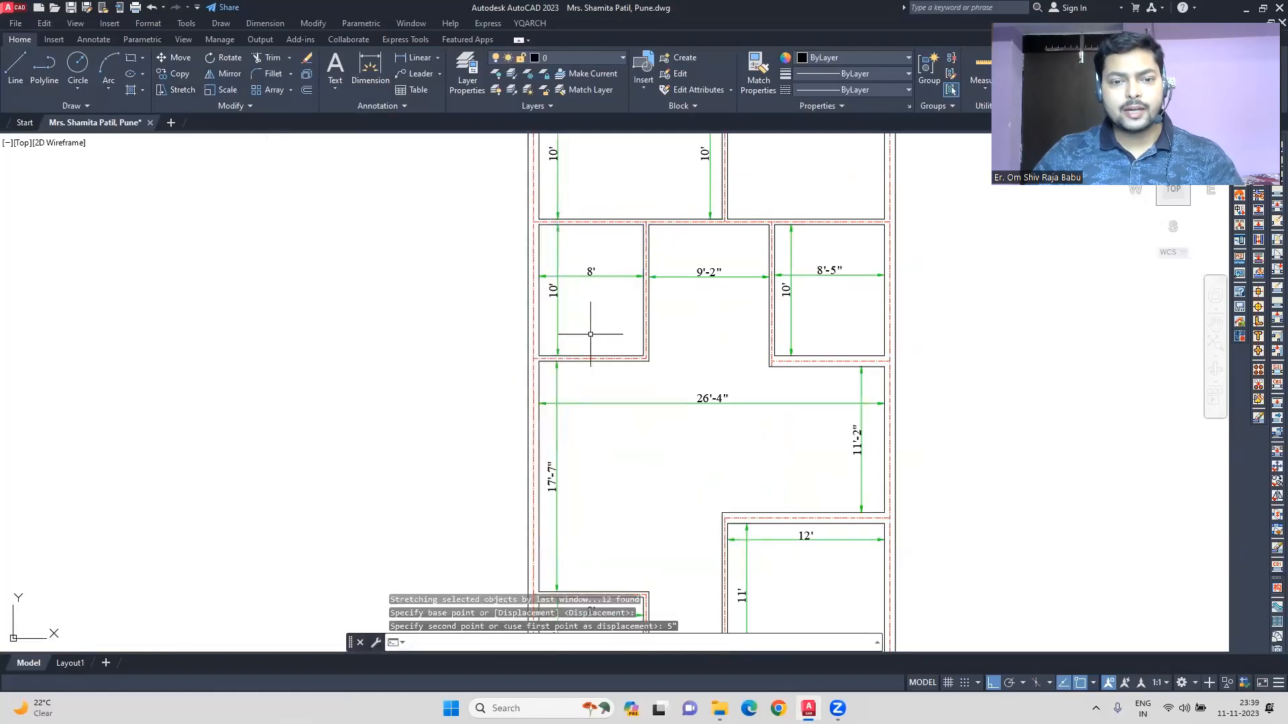
scroll(644, 347, up, 2)
click(643, 361)
scroll(1048, 361, up, 2)
key(Delete)
scroll(504, 386, down, 3)
middle_drag(483, 373, 526, 363)
scroll(698, 374, up, 1)
scroll(695, 374, down, 1)
middle_drag(695, 374, 693, 352)
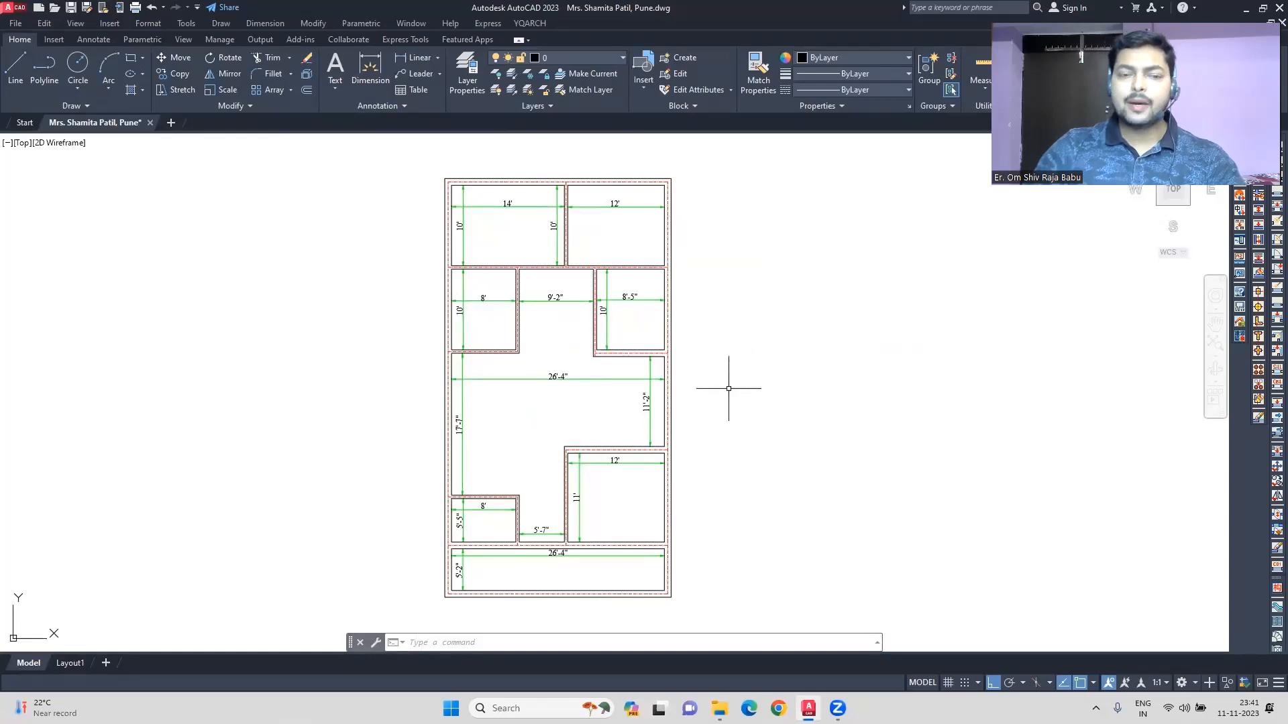
Copy the complete floor plan to the empty area beside the original on its right
click(692, 610)
click(433, 163)
text(co)
key(Return)
click(531, 154)
click(837, 164)
key(Escape)
middle_drag(912, 225, 698, 219)
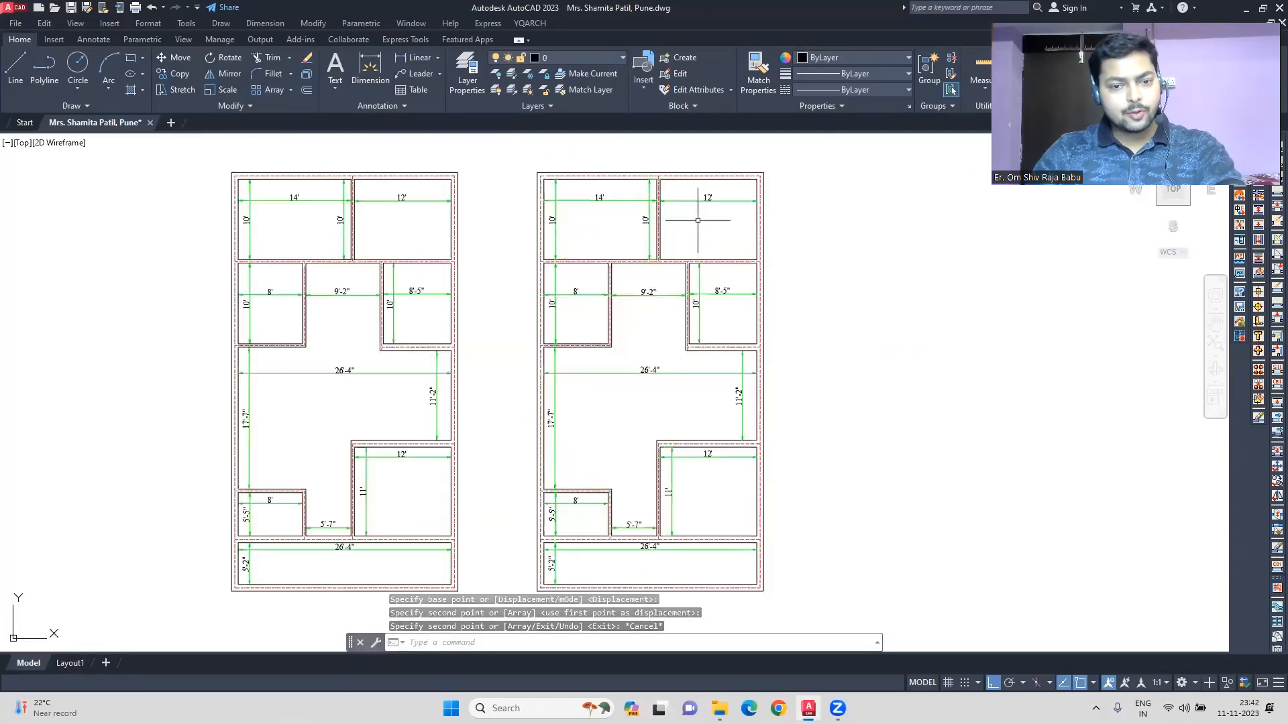
Delete all the dimensions from the copied floor plan
click(647, 222)
key(Delete)
click(698, 288)
click(549, 289)
key(Delete)
click(743, 389)
key(Delete)
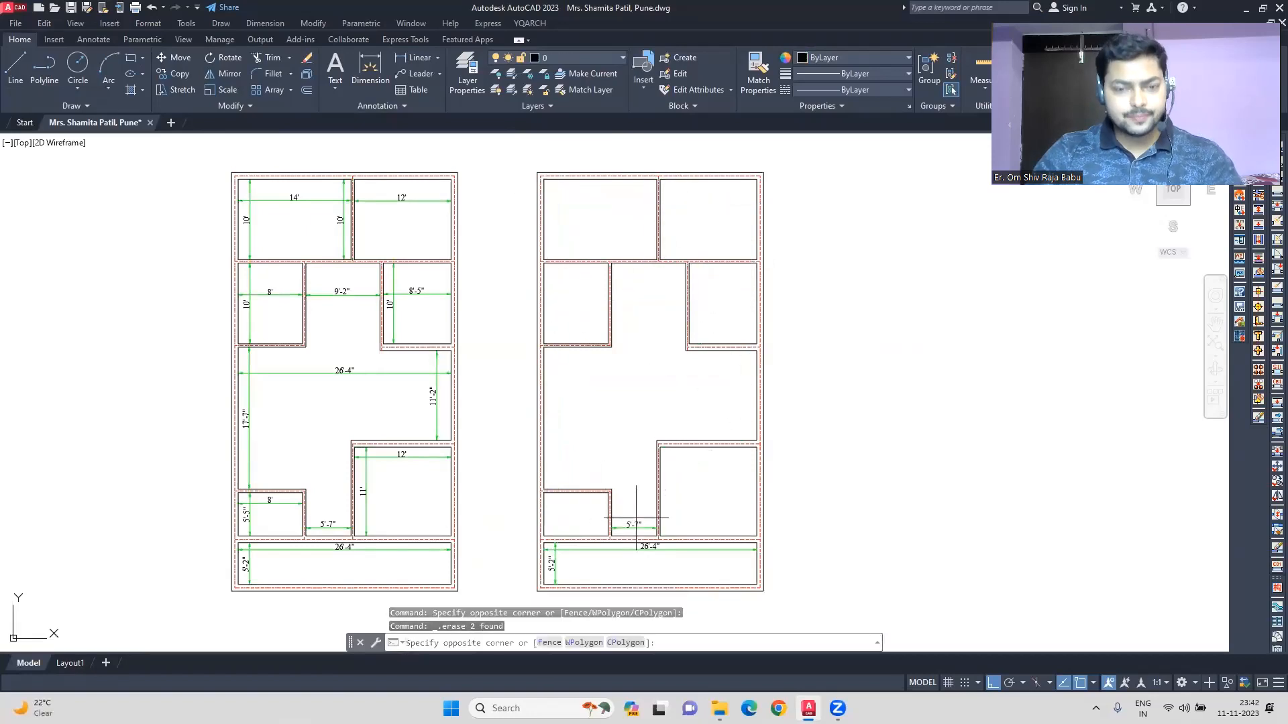
key(Delete)
Select all similar red centrelines, exclude those of the original plan, and move the copy's centrelines out to its right
click(647, 176)
right_click(646, 176)
click(694, 391)
shift+click(493, 611)
shift+click(161, 155)
scroll(528, 403, down, 5)
middle_drag(528, 402, 527, 569)
shift+click(939, 468)
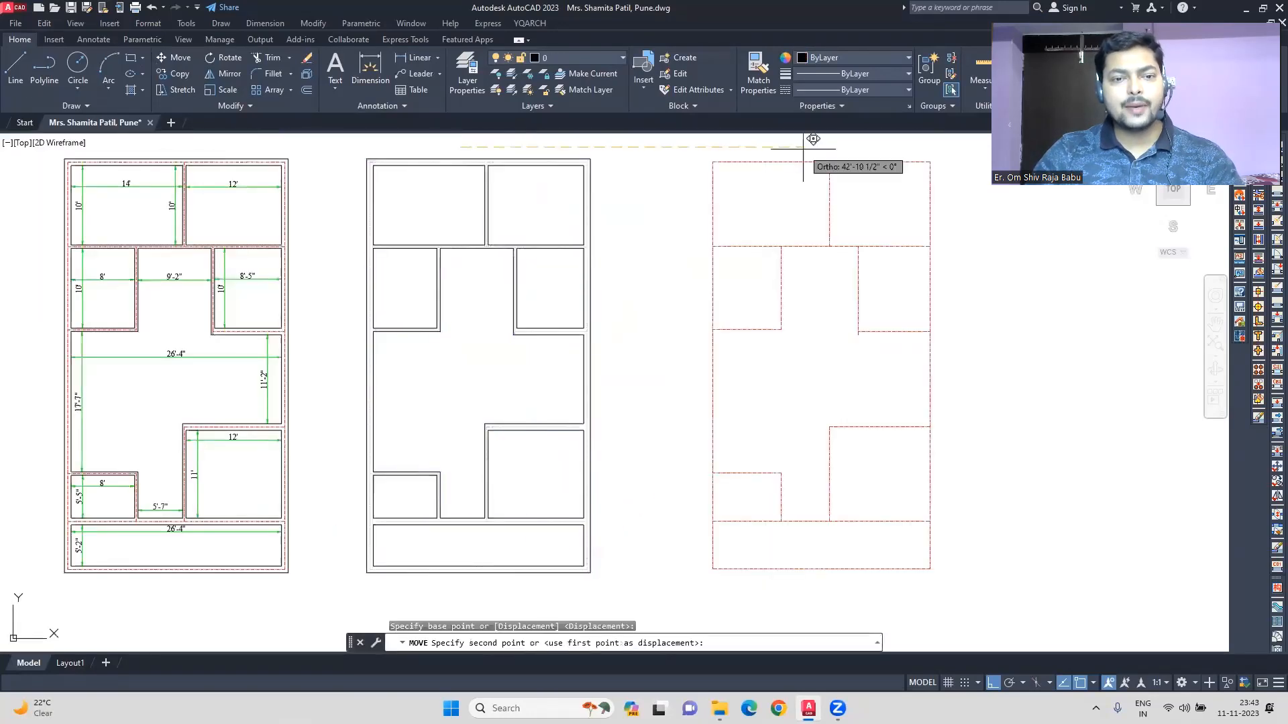
Add the multiline text label "Bedroom 1" to the original plan's top left room
text(t)
key(Return)
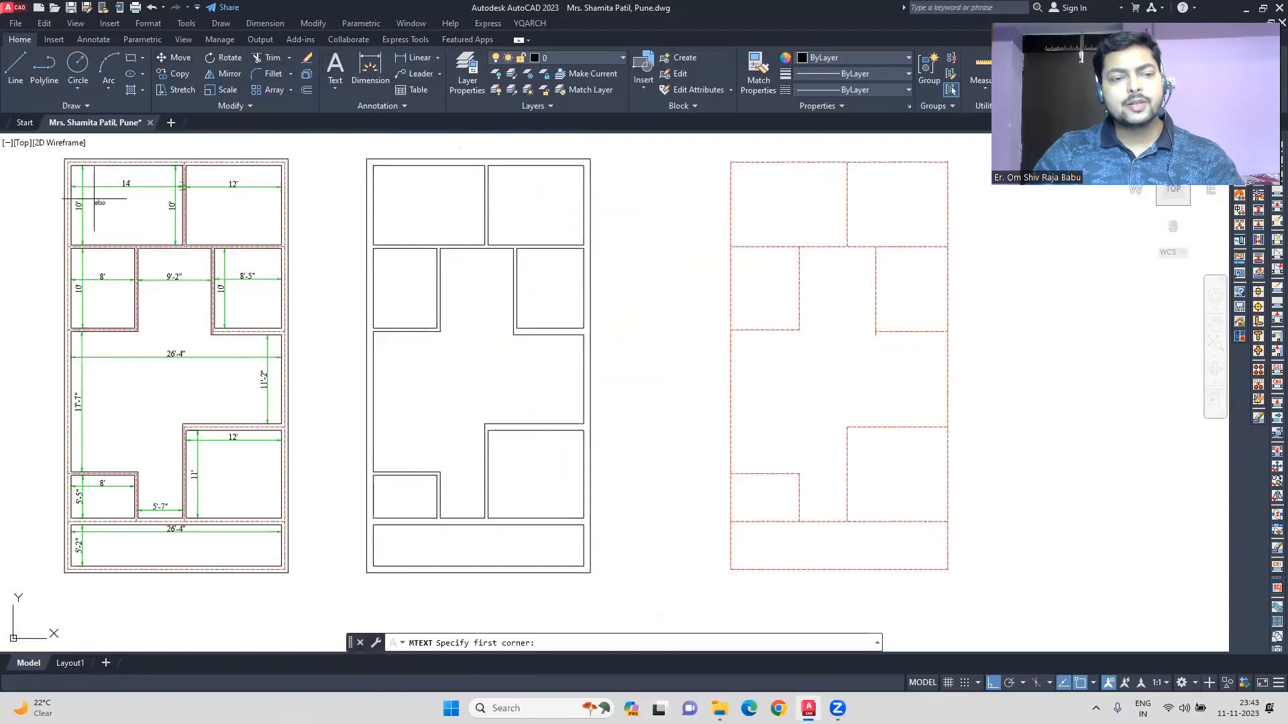
click(94, 196)
click(161, 230)
text(B)
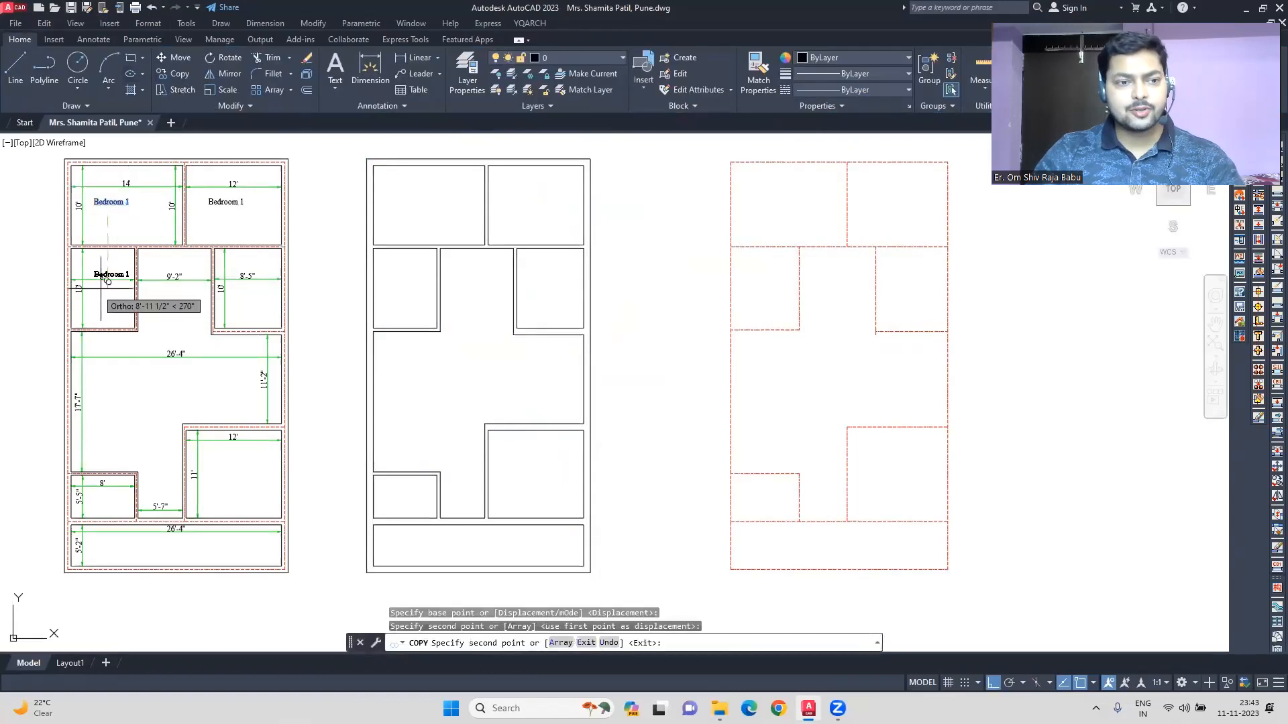
Copy the "Bedroom 1" label down to the middle left room, two spots in the hall, the lower left room and the bottom strip
click(101, 301)
click(101, 374)
click(100, 443)
click(97, 511)
click(97, 555)
key(Escape)
Copy the "Bedroom 1" label across to the middle right room and the right side of the hall
click(110, 292)
click(236, 315)
key(Escape)
click(111, 367)
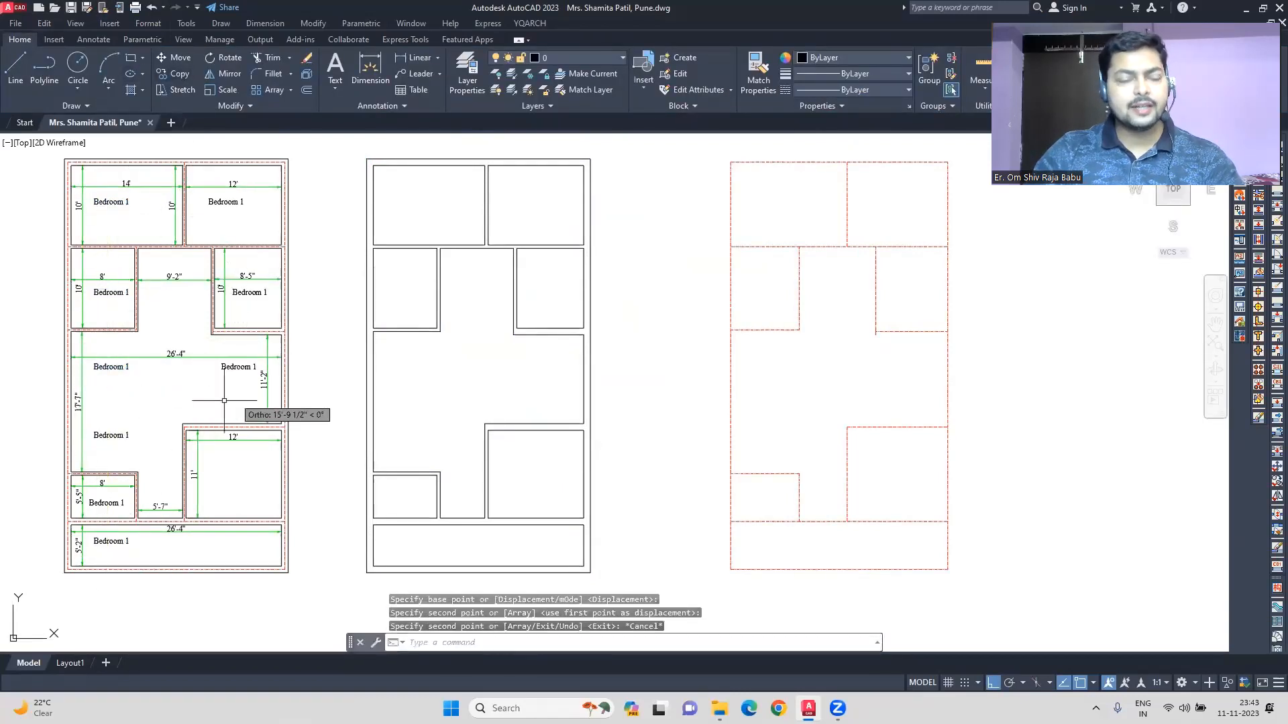
click(224, 399)
Copy a label into the lower right room as "Guest Room" and rename the lower left room's label "Pooja Room"
click(238, 367)
double_click(267, 474)
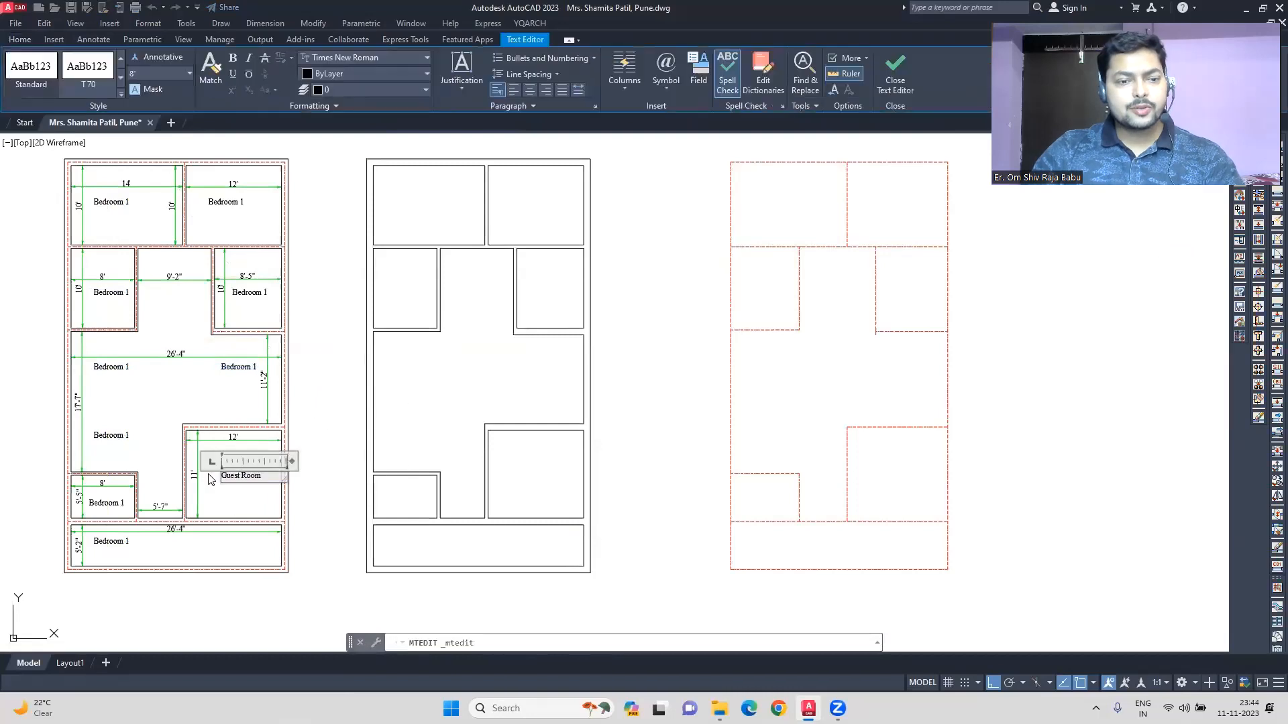
double_click(108, 503)
drag(127, 504, 23, 509)
text(Pooja Room)
Rename the bottom strip's label "Sit-Out Area" and move it to the strip's right part
click(113, 542)
double_click(113, 542)
drag(131, 542, 54, 549)
text(Sit-Out Area)
click(127, 542)
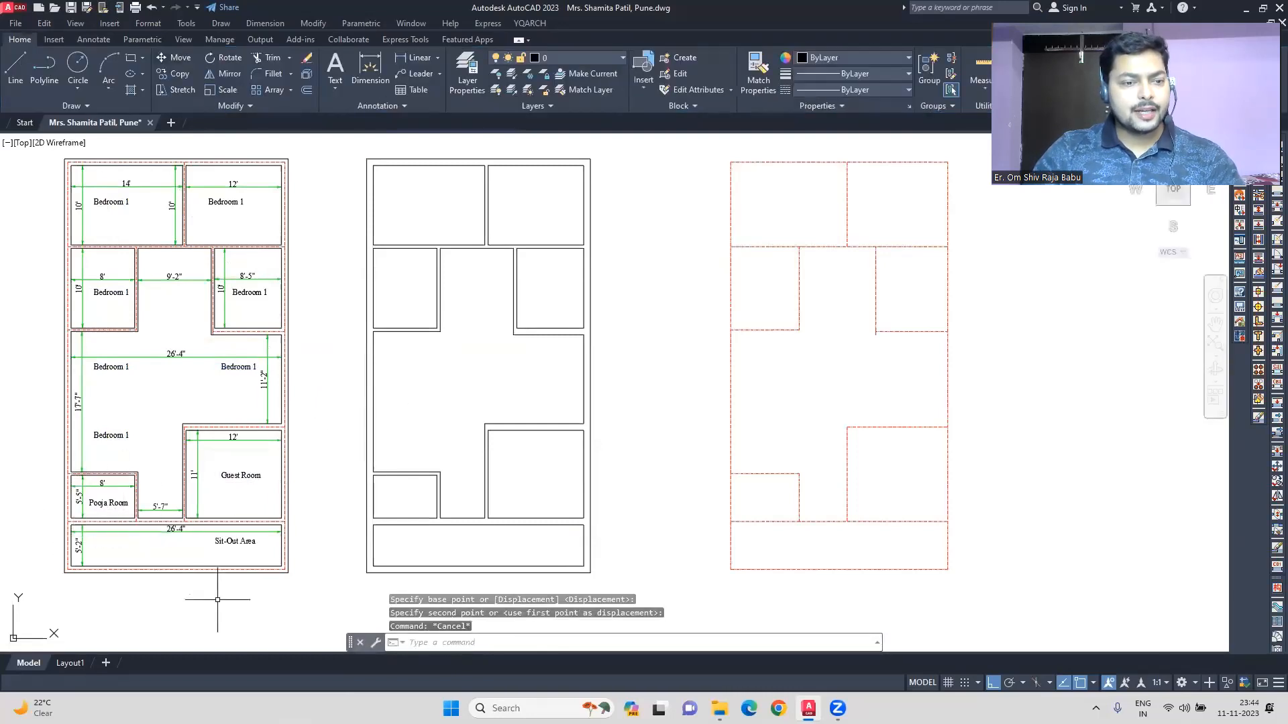
Rename the hall's lower left label "Drawing Room" and its upper left label "Dining Area"
double_click(107, 435)
click(110, 367)
double_click(110, 367)
text(Dining Area)
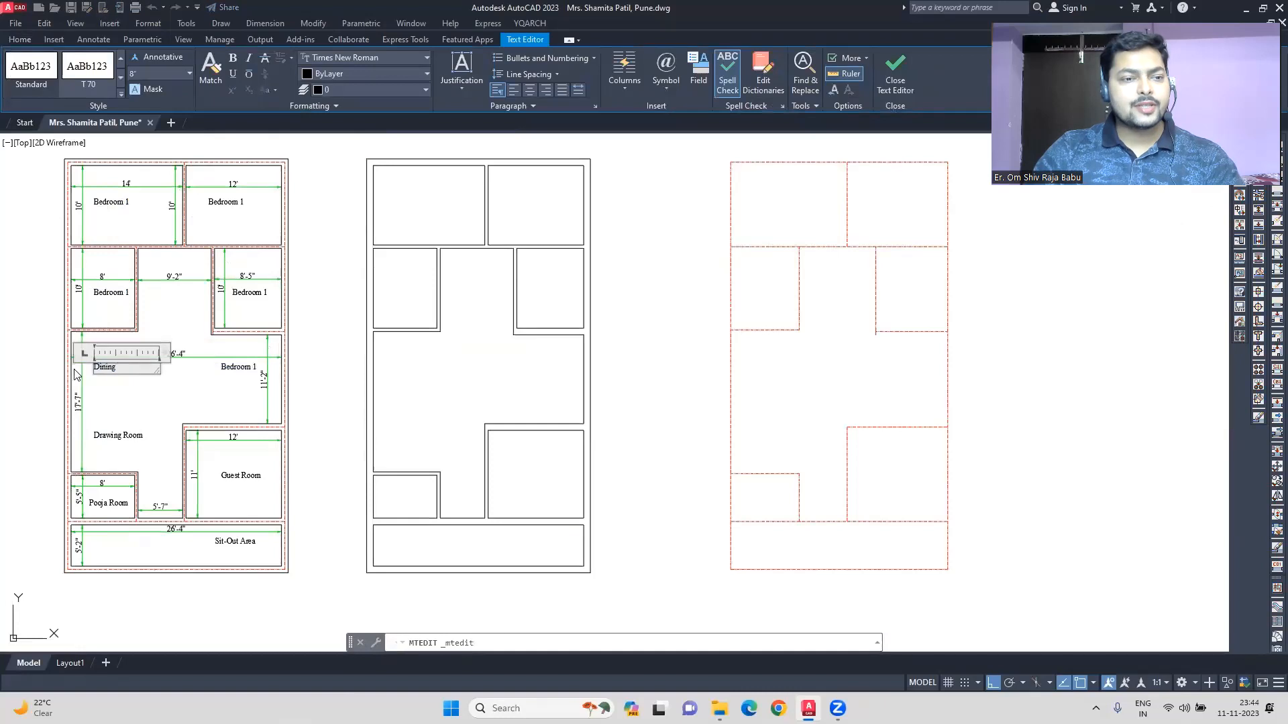
Rename the right hall label "Stairs", the middle right room's label "Toilet 1" and the middle left room's label "Kitchen"
double_click(241, 367)
click(241, 293)
double_click(241, 292)
text(Toilet)
click(111, 293)
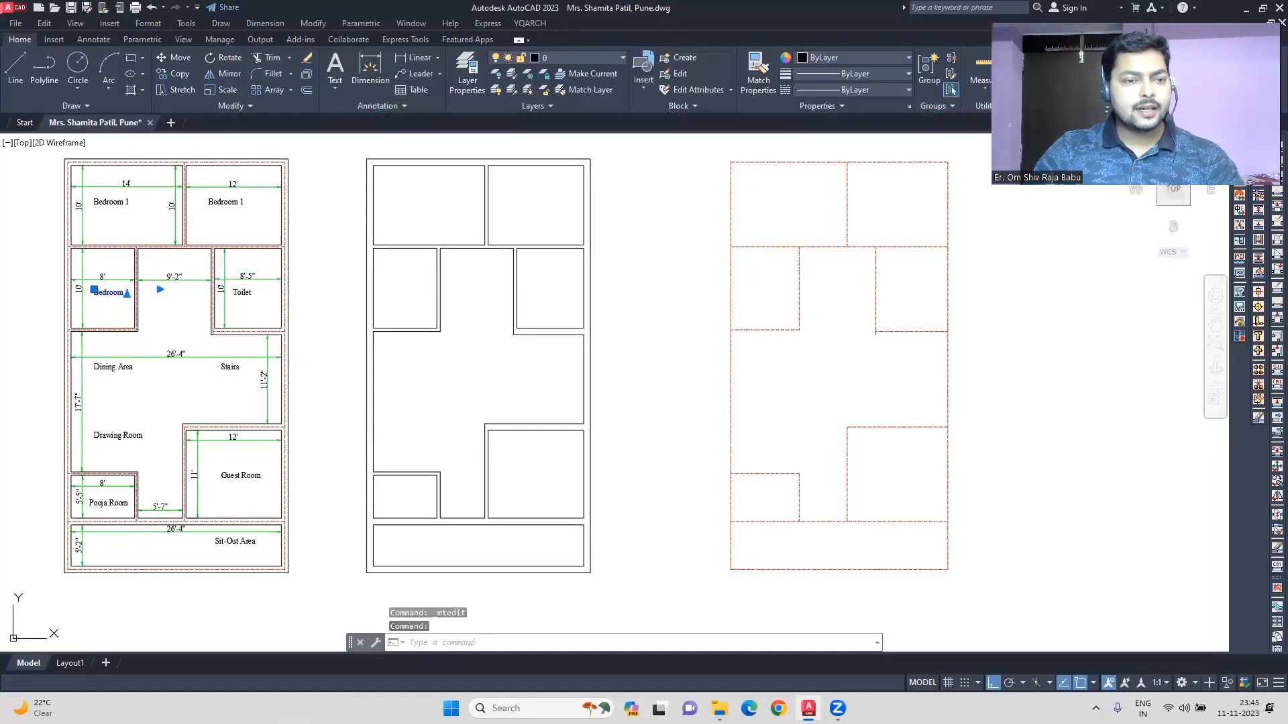
double_click(240, 295)
text(1)
Copy the "Toilet 1" label within its room so each half of the room holds one
click(241, 293)
click(179, 74)
click(368, 270)
click(369, 291)
Draw a line across the toilet room at mid-height and offset it 2 1/2" to both sides as a partition
scroll(194, 280, up, 4)
middle_drag(247, 311, 505, 353)
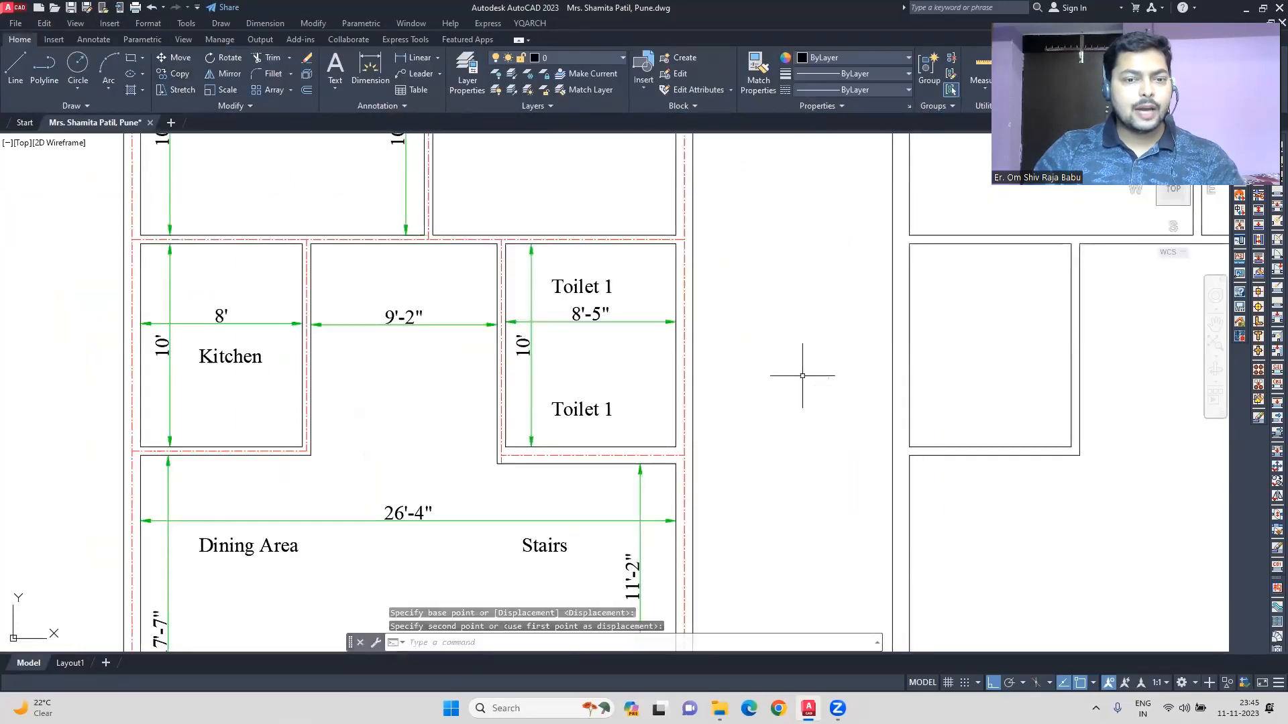
click(505, 347)
click(675, 346)
key(Escape)
click(630, 346)
click(306, 90)
click(747, 330)
key(Escape)
Try to erase the partition's middle line and trim the wall lines at its ends
click(622, 346)
key(Delete)
click(271, 58)
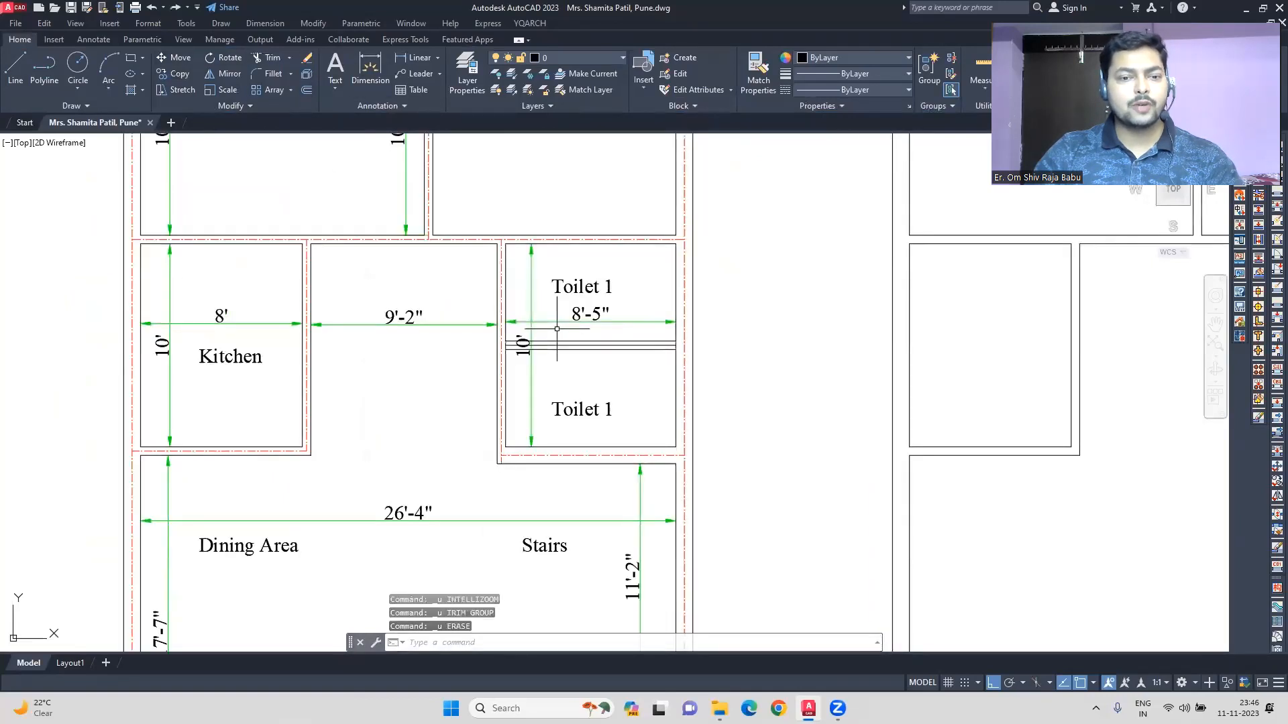
Match the properties of the partition's middle line to the red centreline of the outer wall
scroll(508, 345, up, 4)
text(ma)
click(953, 370)
click(915, 344)
key(Escape)
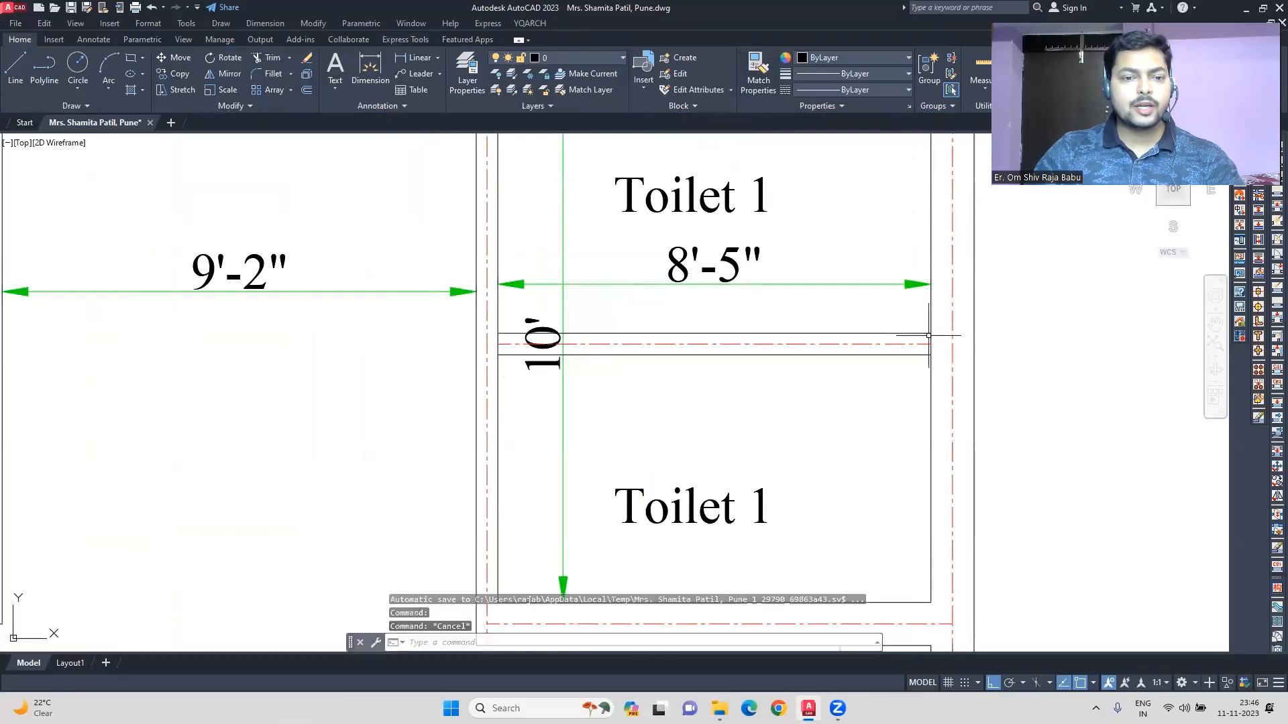
Trim the side wall lines within the toilet partition and extend its centreline to the adjacent wall centrelines
text(tr)
click(498, 349)
click(498, 339)
click(932, 338)
key(Escape)
click(926, 344)
key(Escape)
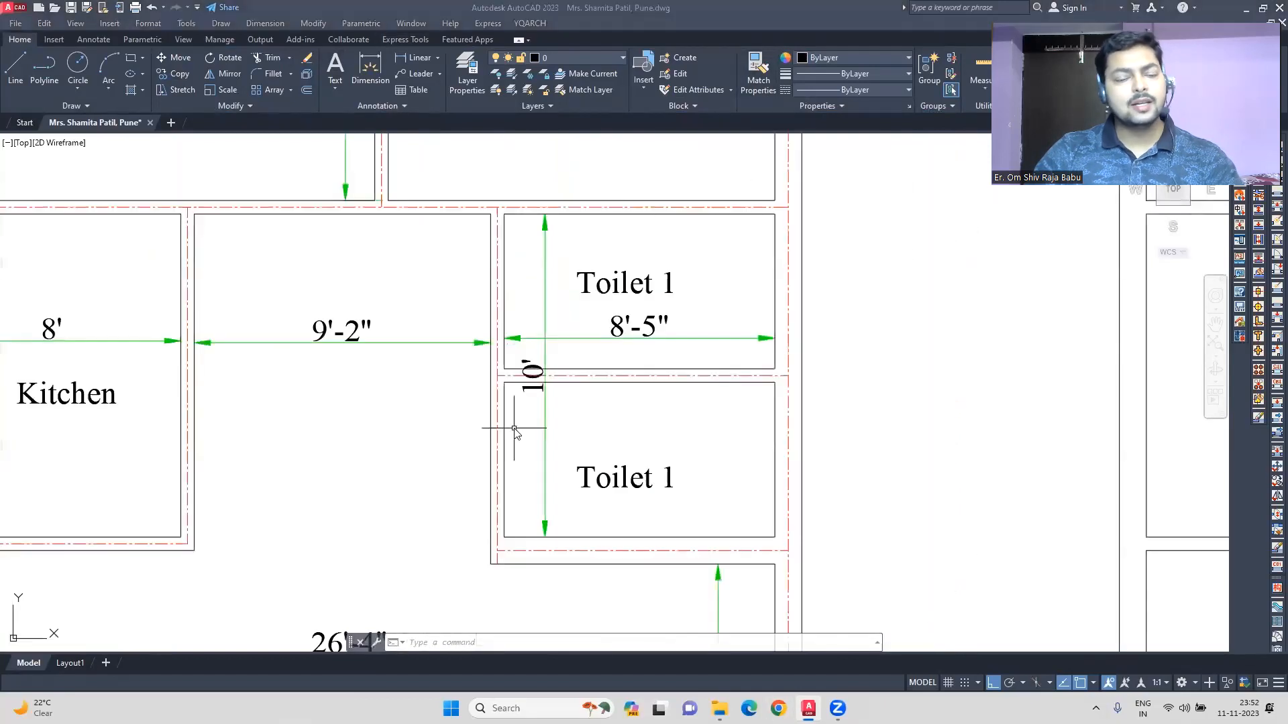
Split the toilet room's height dimension into one per toilet and dimension the stair area's width below them
click(544, 436)
click(552, 536)
click(551, 369)
key(space)
click(545, 374)
click(545, 537)
click(528, 463)
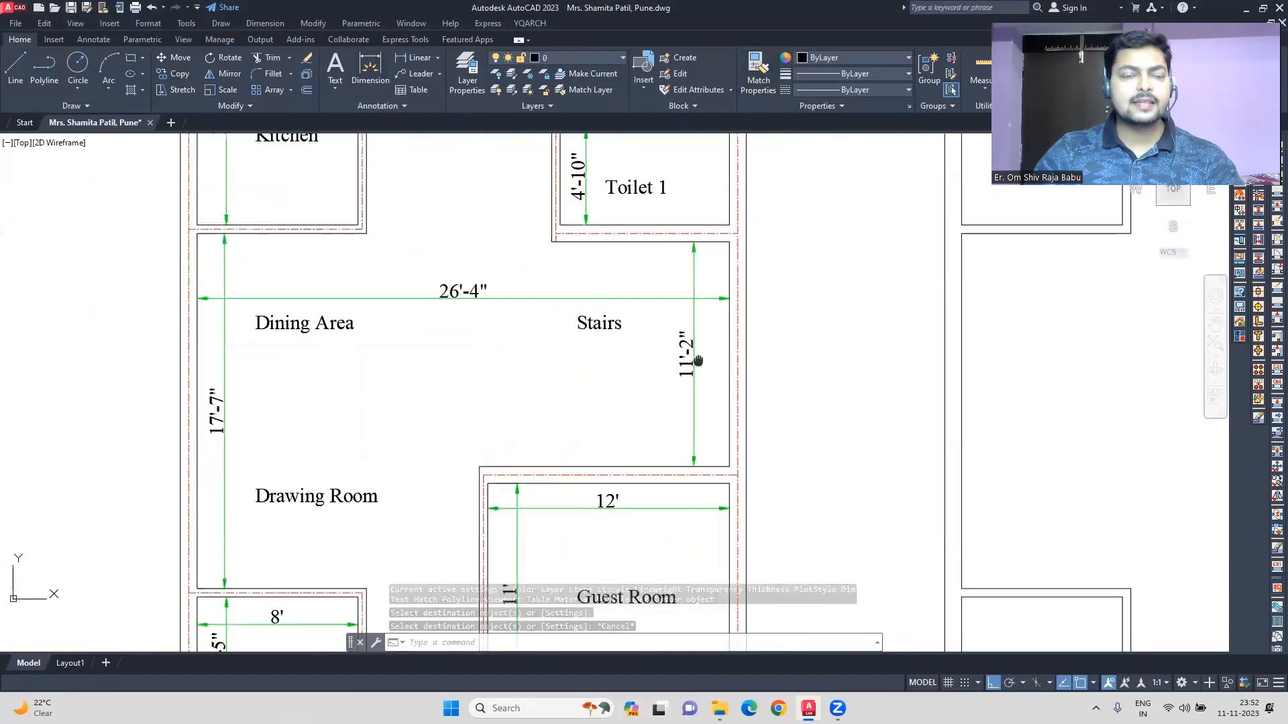
scroll(584, 402, down, 2)
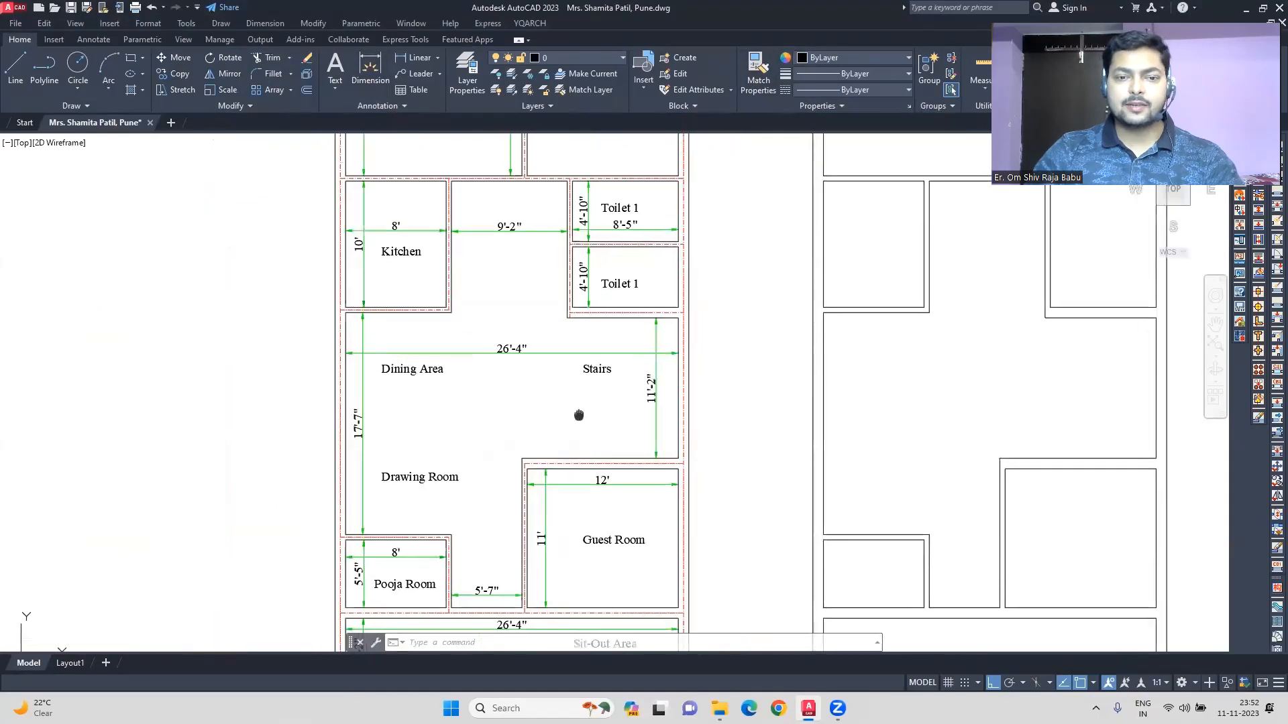
text(dim)
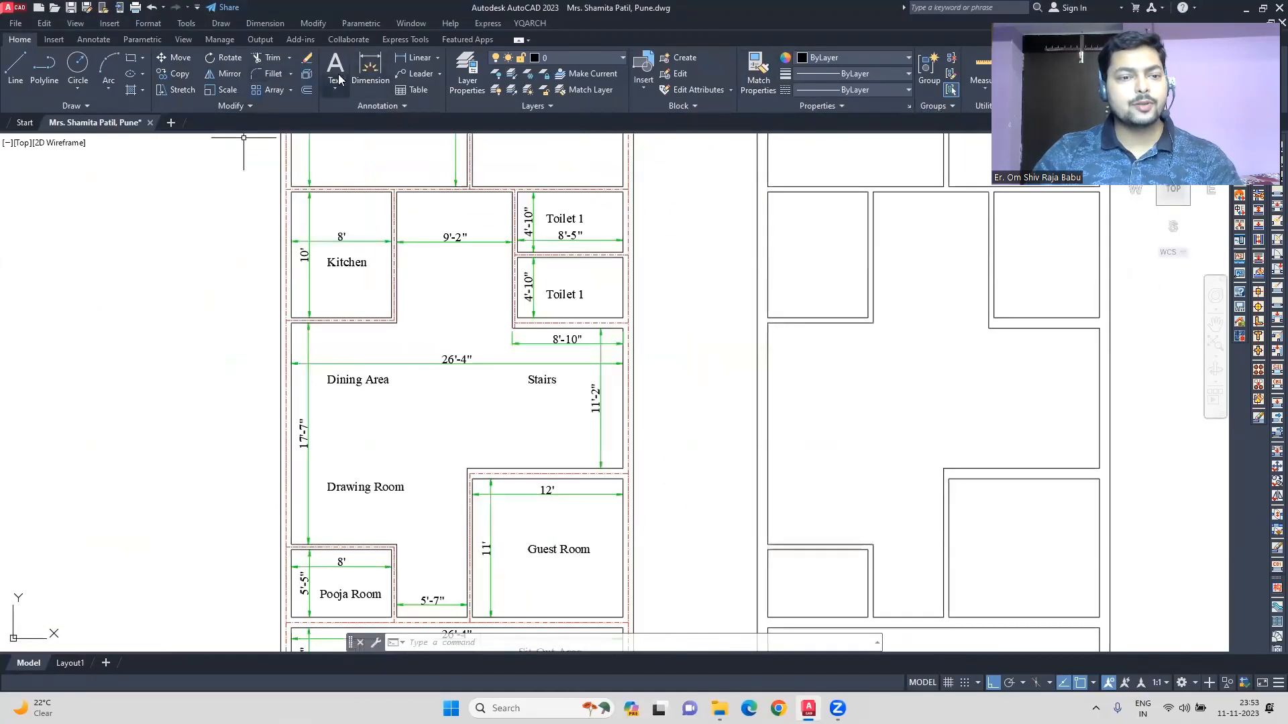
In the walls-only copy's hall, draw an 11'2" vertical stair line with a 3'6" by 3'3" landing at its lower end
click(15, 67)
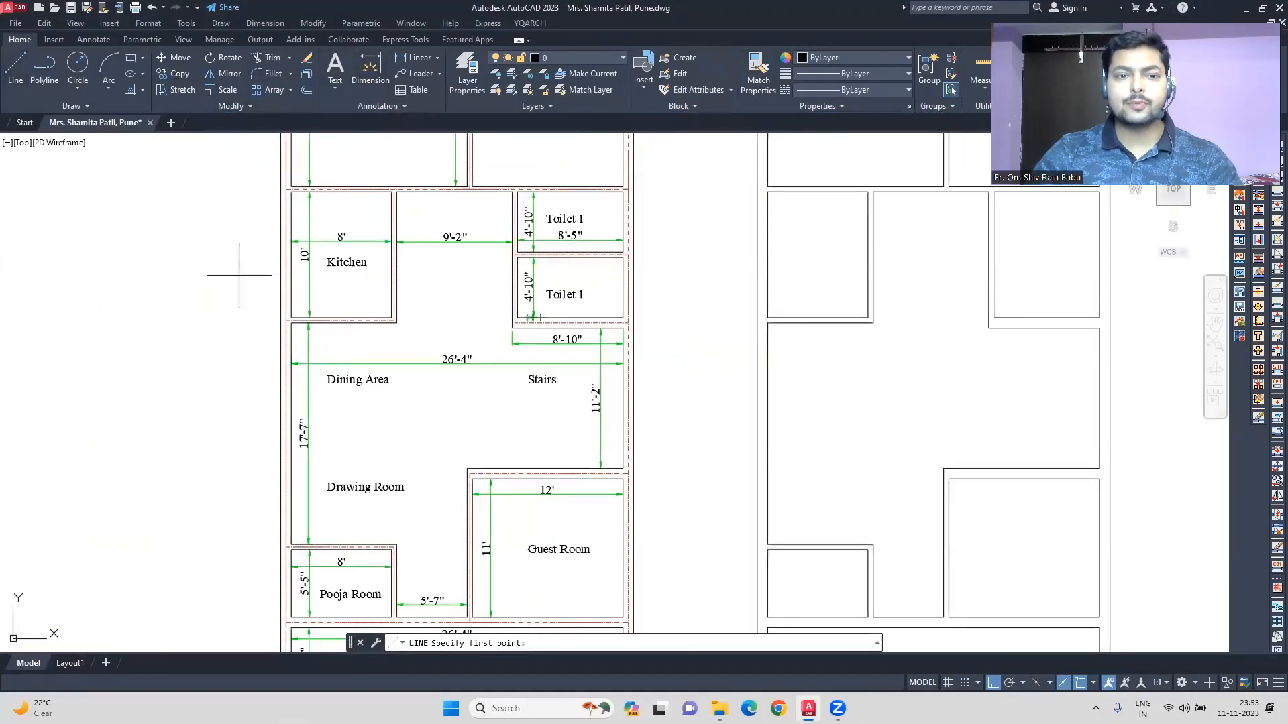
text(11'2")
key(Return)
text(3'6")
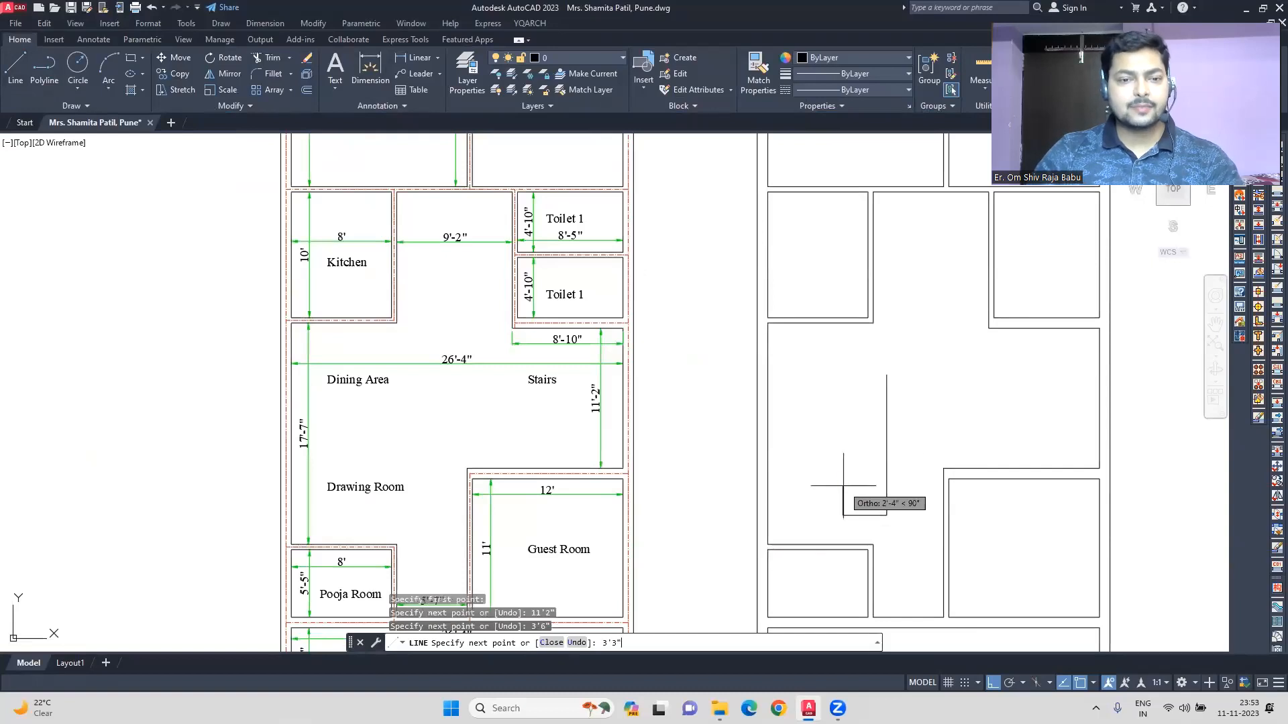
key(Escape)
click(883, 525)
key(Escape)
Offset the landing's upper edge upward at 10" spacing to form treads and delete the topmost one
click(870, 494)
click(848, 465)
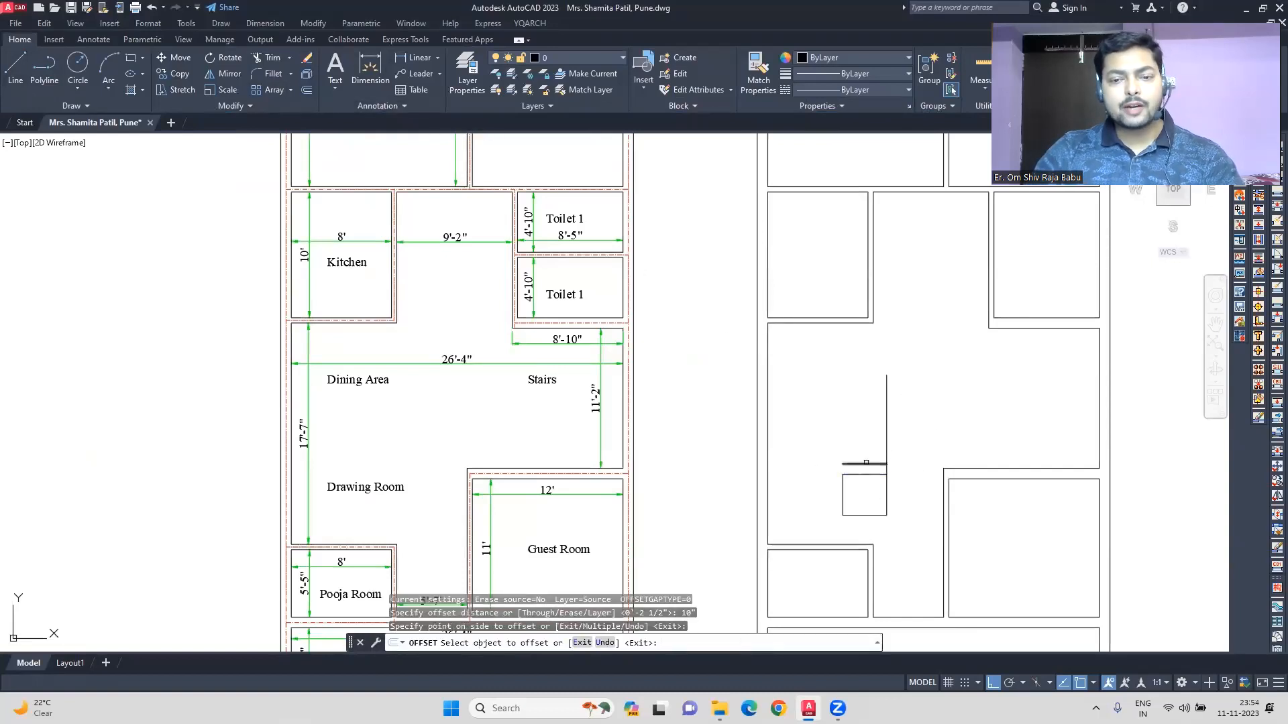
text(dim)
key(Return)
click(887, 375)
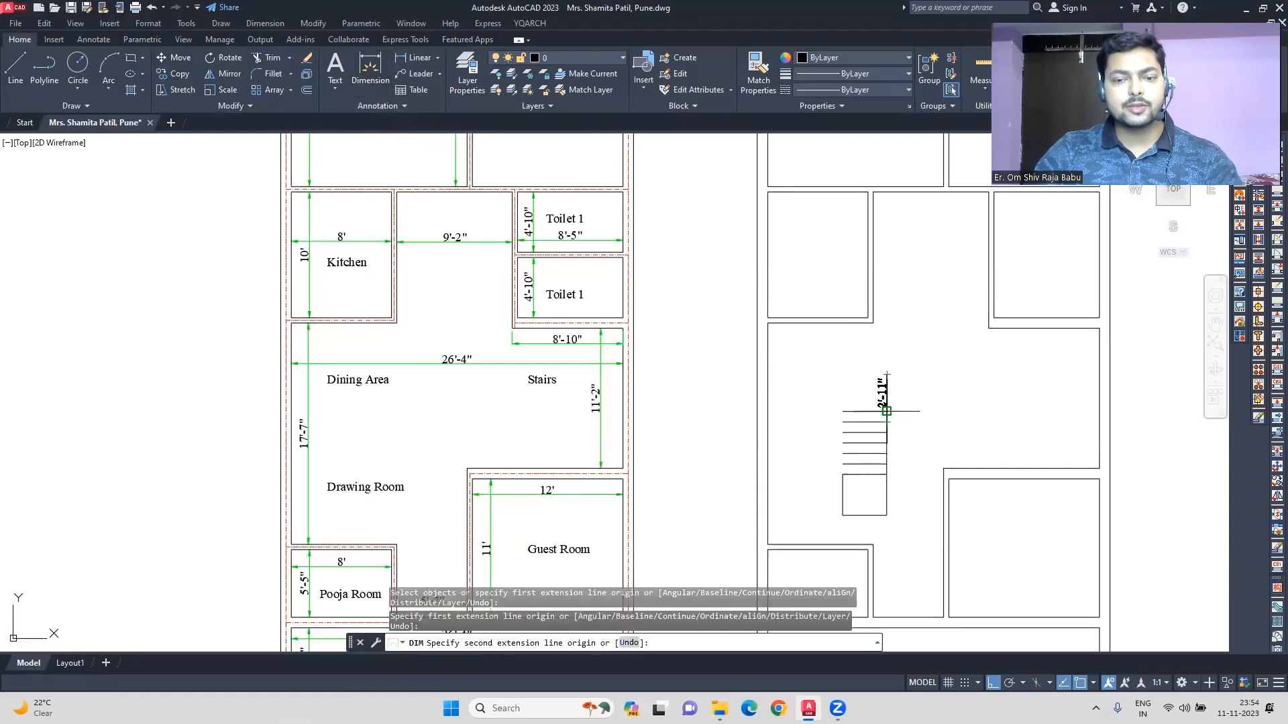
key(Escape)
click(863, 410)
key(Delete)
Shorten the upper end of the vertical stair line by 3"
text(dim)
click(887, 375)
click(886, 375)
text(3")
key(Return)
Draw the upper landing's 3'6" top edge and close the stair's left side down to the lower landing
text(l)
key(Return)
click(887, 375)
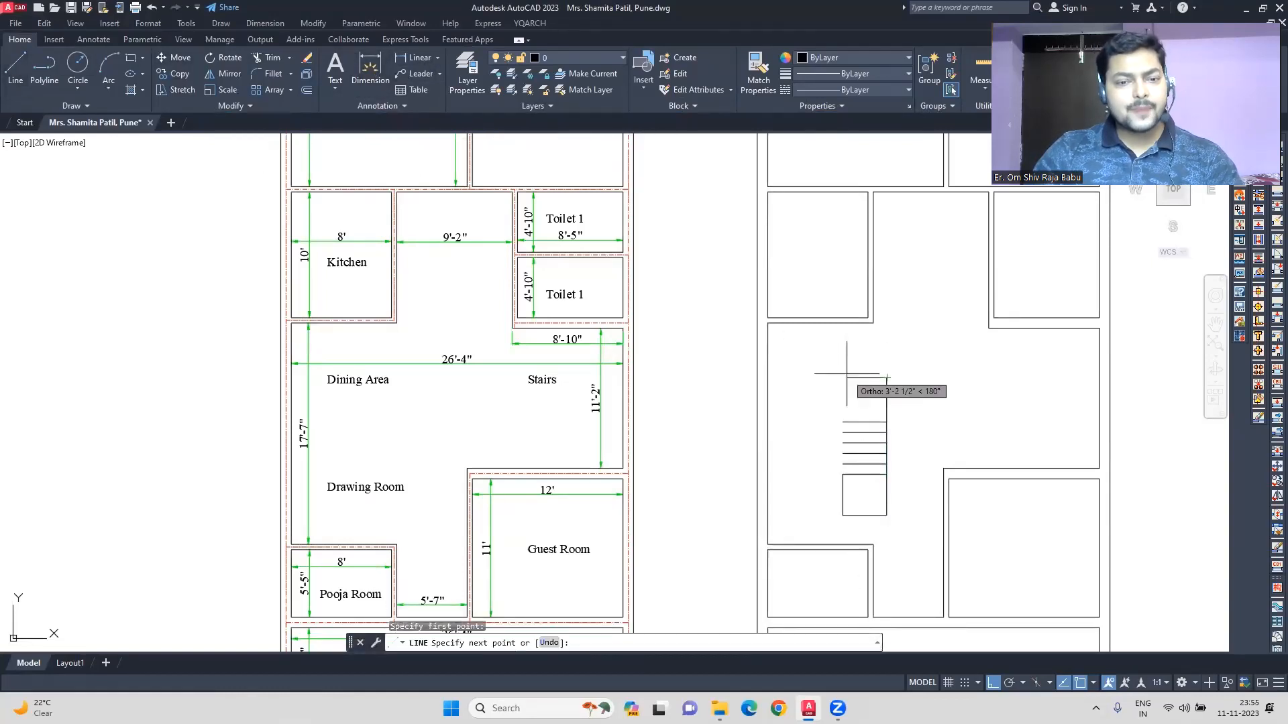
text(3'6")
key(Return)
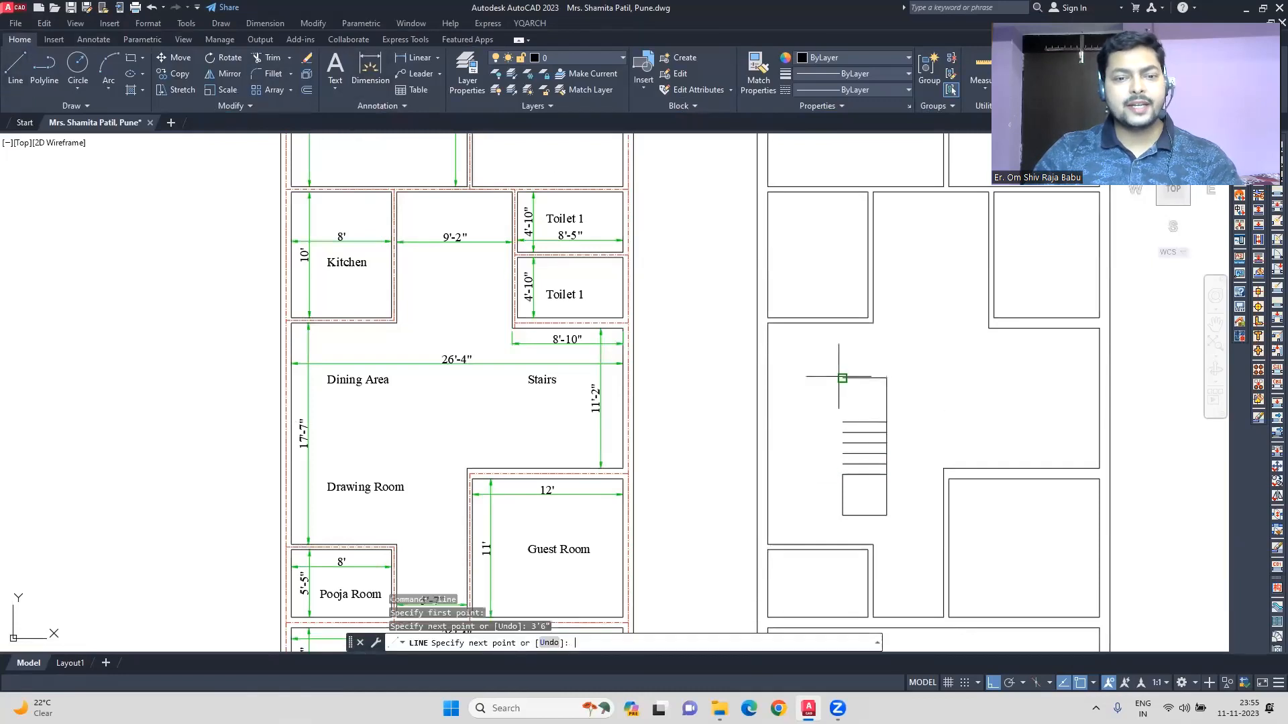
scroll(842, 475, up, 2)
click(842, 475)
key(Escape)
text(dim)
key(Return)
click(836, 323)
text(3'3")
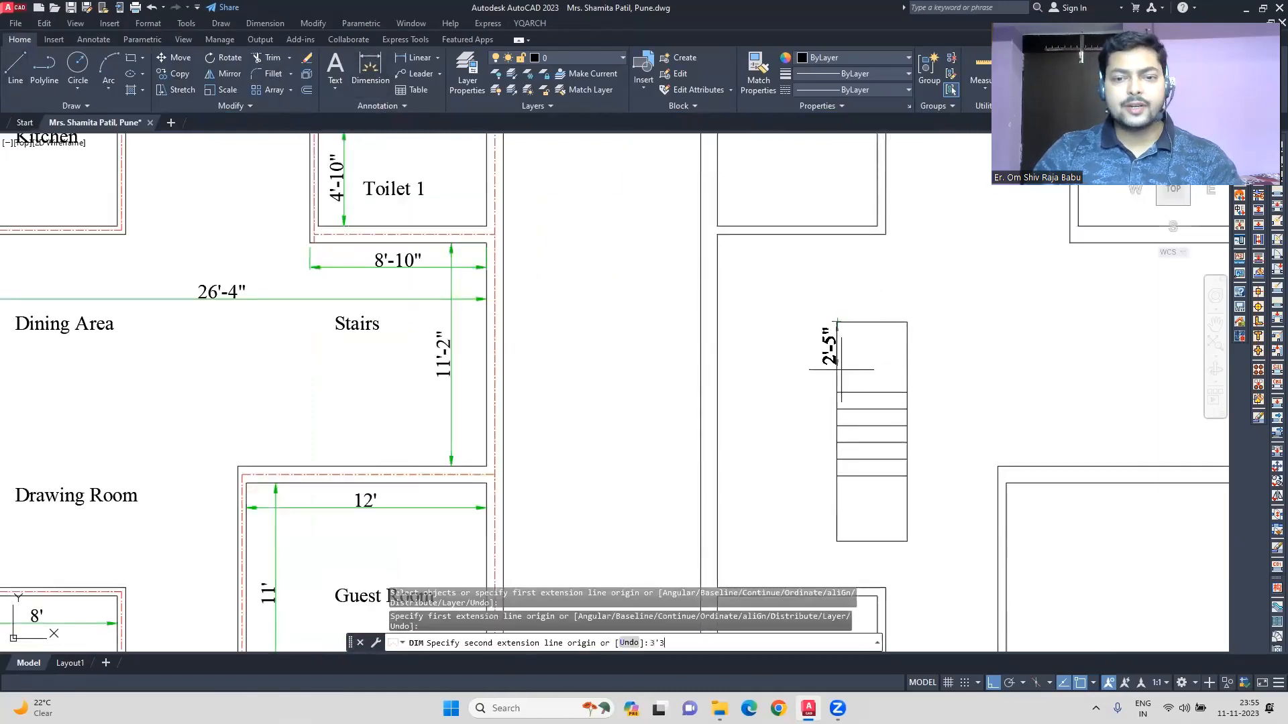
key(Return)
scroll(839, 389, up, 4)
key(Escape)
Draw a 3'3" vertical tread 10" left of the upper landing and offset it to make six treads
text(l)
key(Return)
click(832, 218)
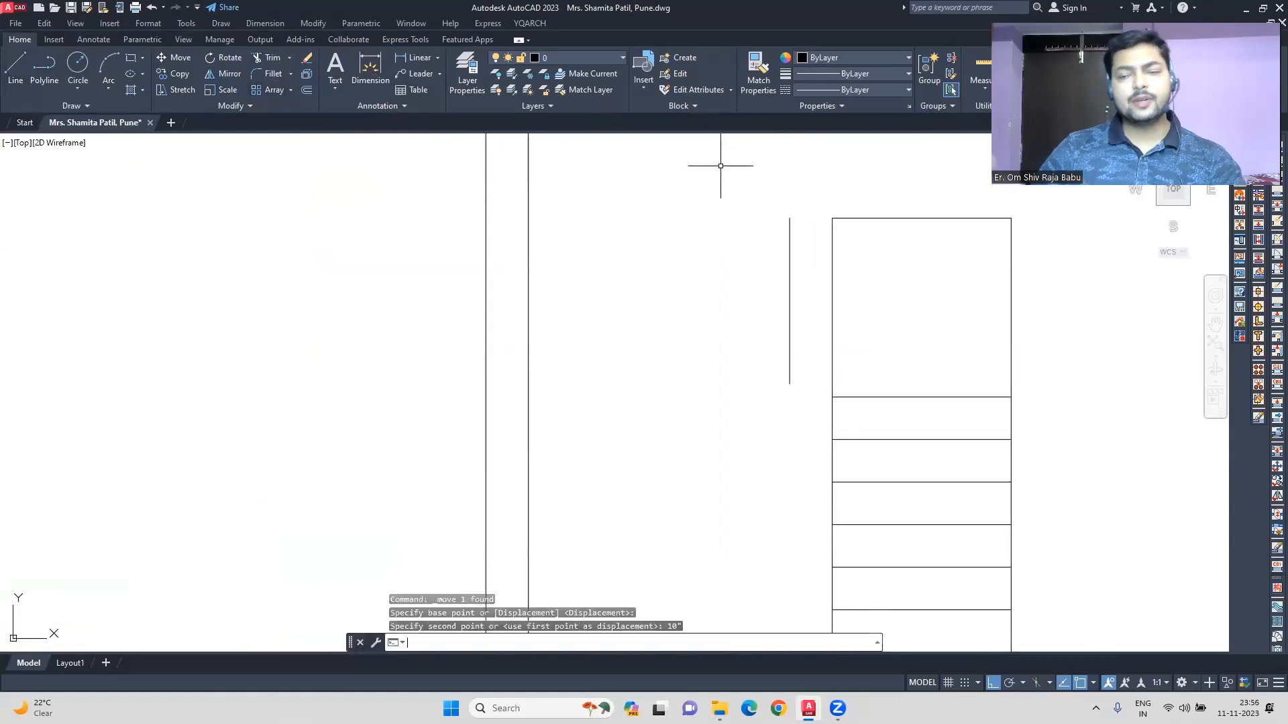
scroll(766, 184, down, 2)
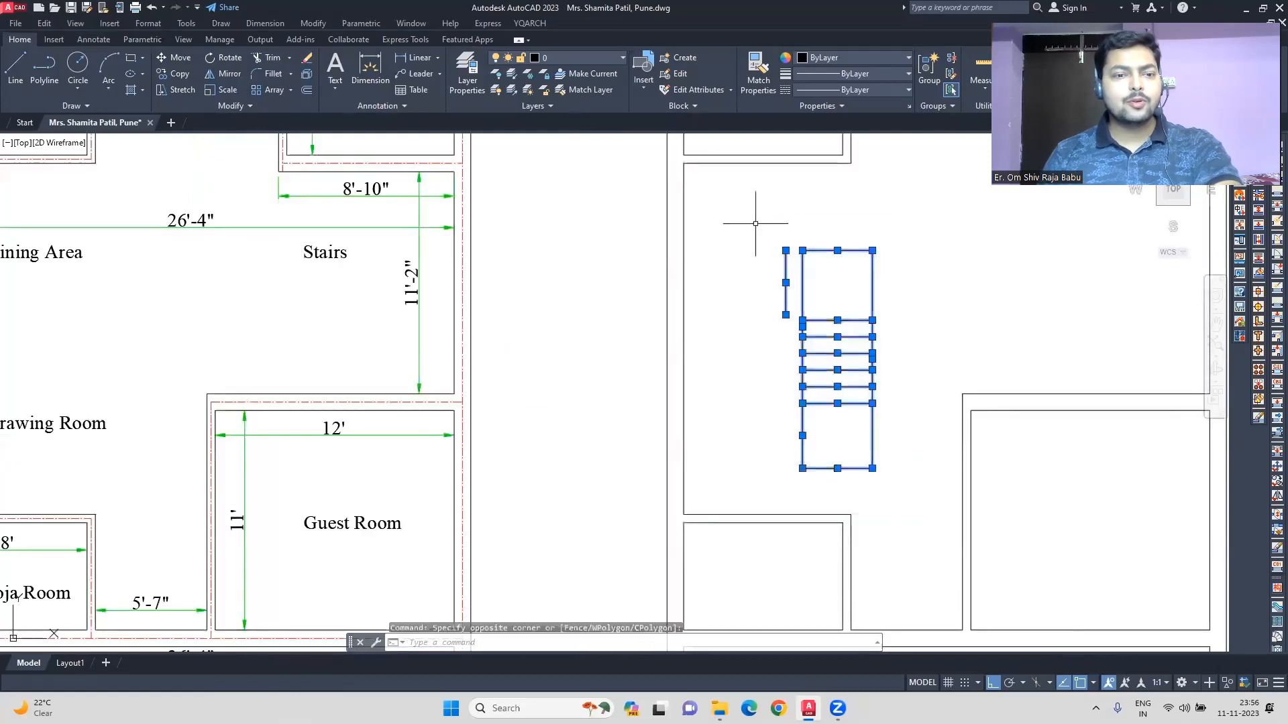
key(Escape)
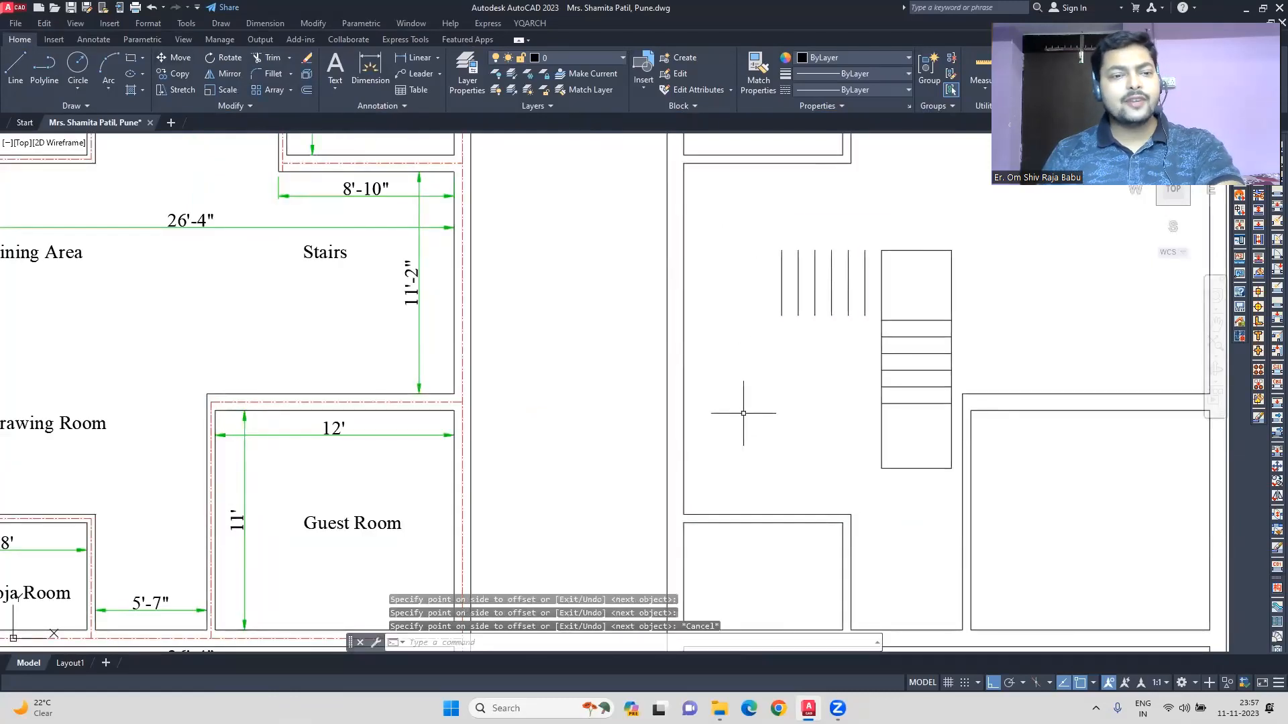
click(874, 331)
click(764, 285)
text(co)
key(Return)
key(Escape)
Extend the stair's top and bottom edge lines left to align with the outermost tread
click(906, 250)
click(881, 250)
click(781, 250)
key(Escape)
click(937, 250)
key(Escape)
click(902, 468)
click(882, 468)
click(781, 468)
key(Escape)
Copy the six upper treads down beside the lower landing and draw the inner edge of both flights
drag(873, 332, 764, 305)
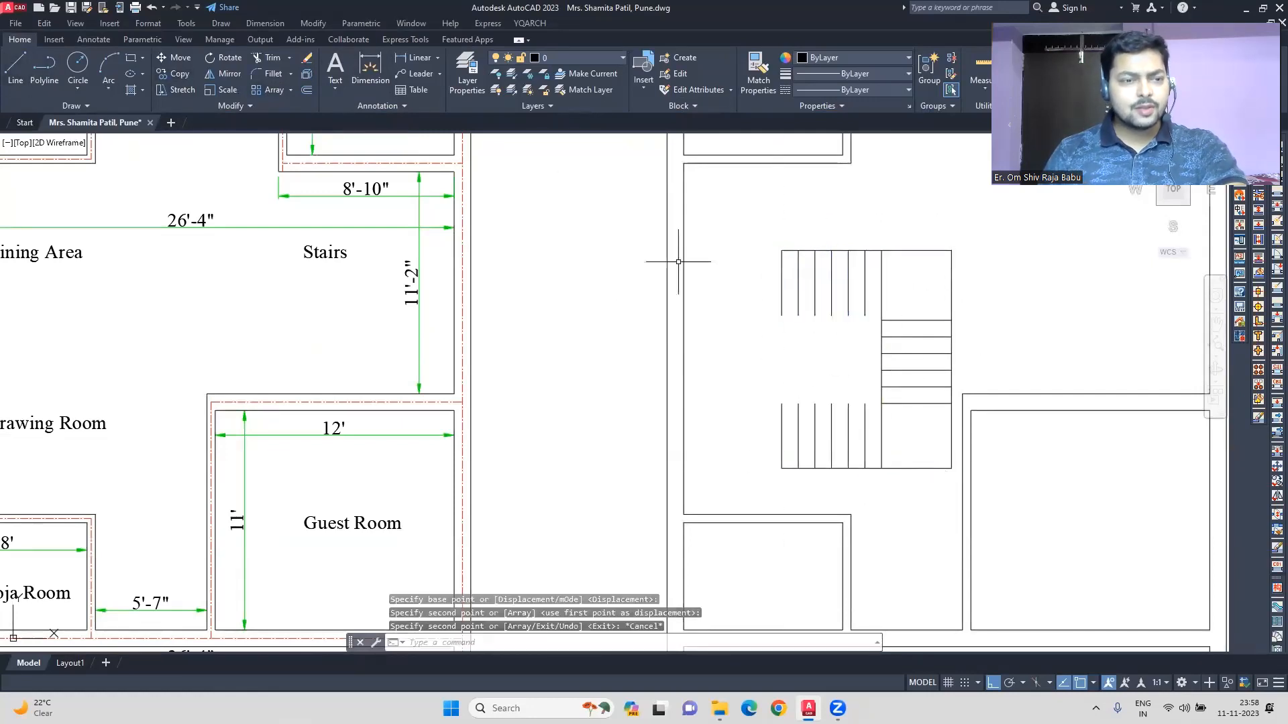
scroll(902, 408, up, 2)
key(Escape)
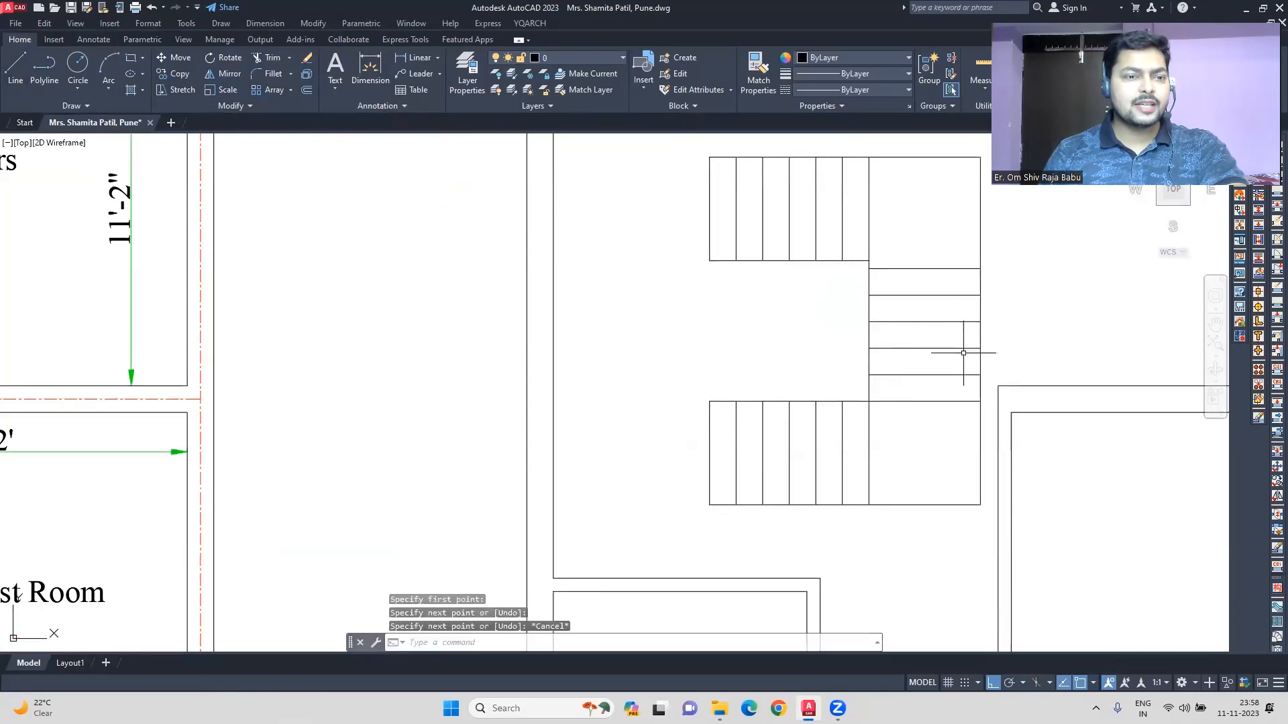
Move the upper flight down so its inner edge aligns with the upper landing's lower edge
click(860, 276)
click(701, 144)
click(174, 57)
click(869, 260)
click(869, 269)
Measure the distance from the stair's bottom edge to the upper landing's lower edge
click(371, 67)
click(868, 505)
click(869, 269)
key(Escape)
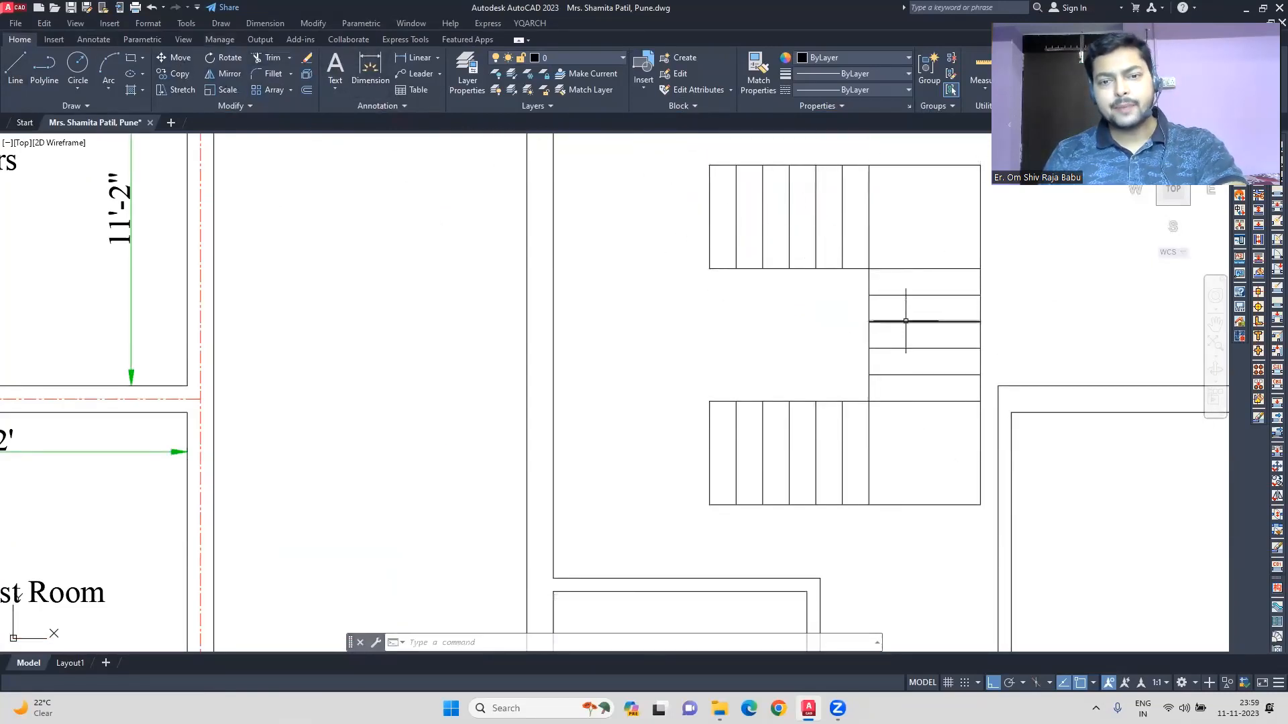
Convert the whole staircase into a block named "U" with its upper right corner as base point
scroll(671, 335, down, 2)
click(690, 231)
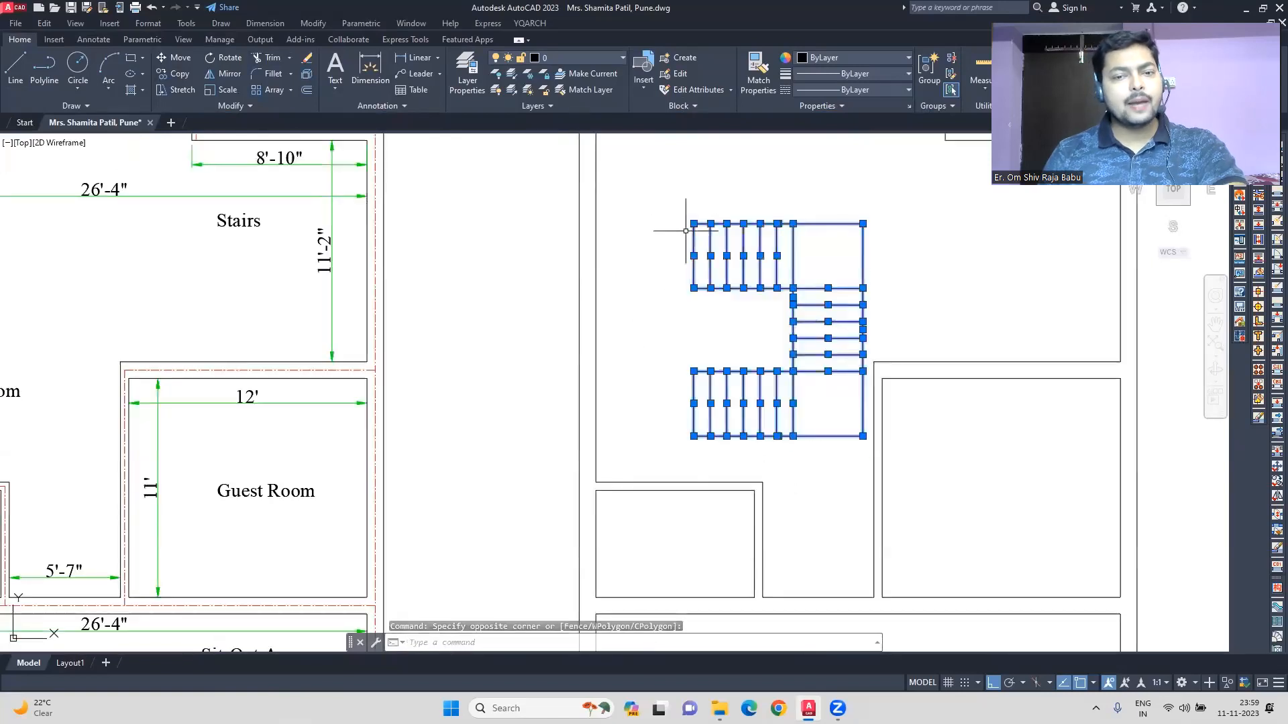
text(b)
key(Return)
text(U)
key(Return)
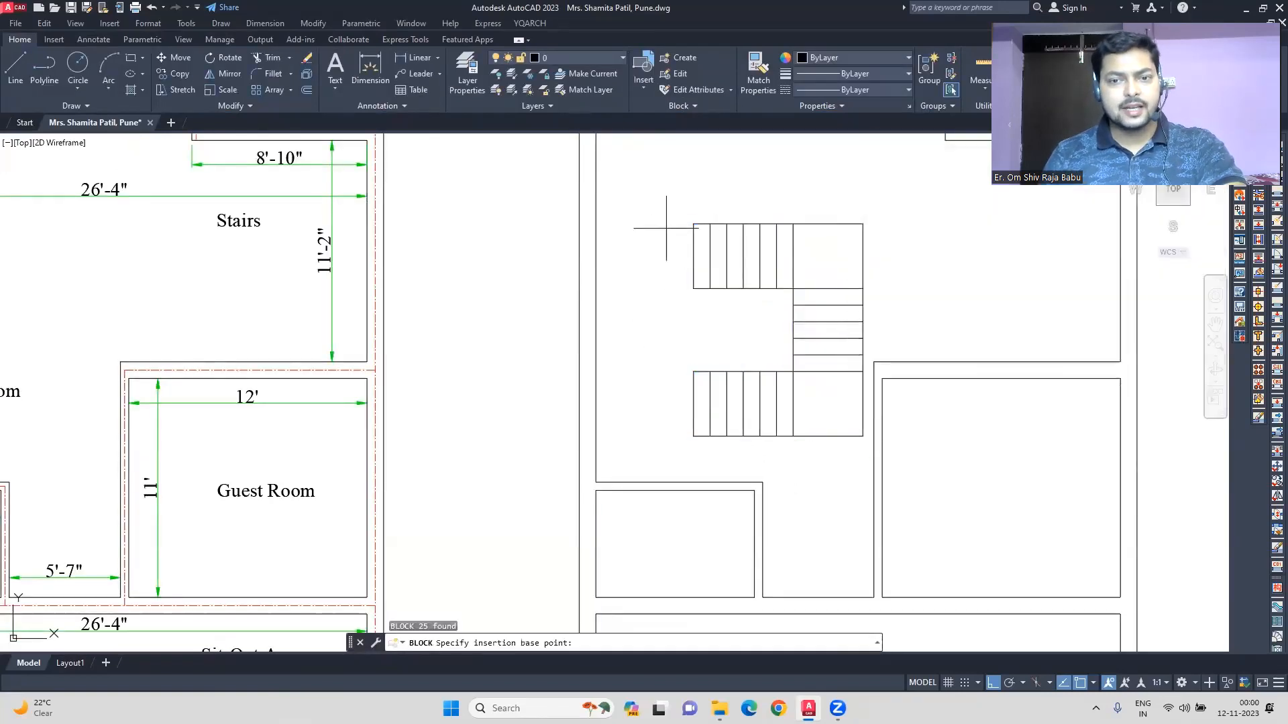
click(863, 224)
Move the staircase block into the hall's upper right corner in the walls-only copy and measure the gap beside it
click(835, 268)
click(779, 252)
scroll(925, 314, up, 5)
text(dim)
click(875, 359)
key(Escape)
scroll(871, 308, down, 5)
key(space)
click(871, 322)
Stretch the lower part of the original plan up by 6" to shorten the hall
middle_drag(433, 325, 588, 326)
scroll(717, 291, down, 4)
click(567, 542)
click(310, 360)
click(176, 90)
scroll(495, 385, up, 2)
click(493, 385)
text(6")
key(space)
Stretch the lower part of the walls-only copy up by 6" and move the staircase flush with the hall walls
middle_drag(898, 389, 750, 388)
click(956, 624)
click(529, 331)
click(176, 90)
text(6")
click(844, 290)
click(174, 58)
scroll(687, 376, down, 2)
key(Escape)
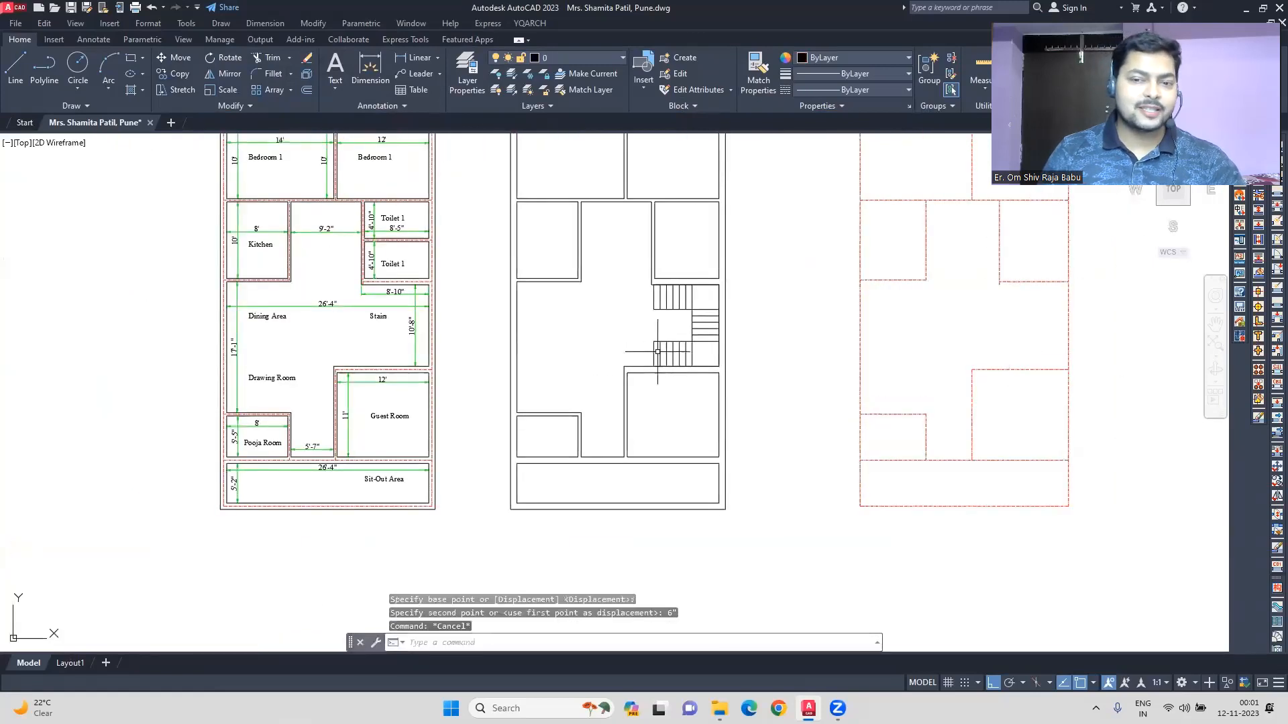
Measure the passage between the lower stair flight and the wall corner above the guest room in the walls-only copy
middle_drag(389, 232, 406, 283)
scroll(406, 283, up, 4)
scroll(402, 283, down, 2)
scroll(825, 506, up, 4)
text(dim)
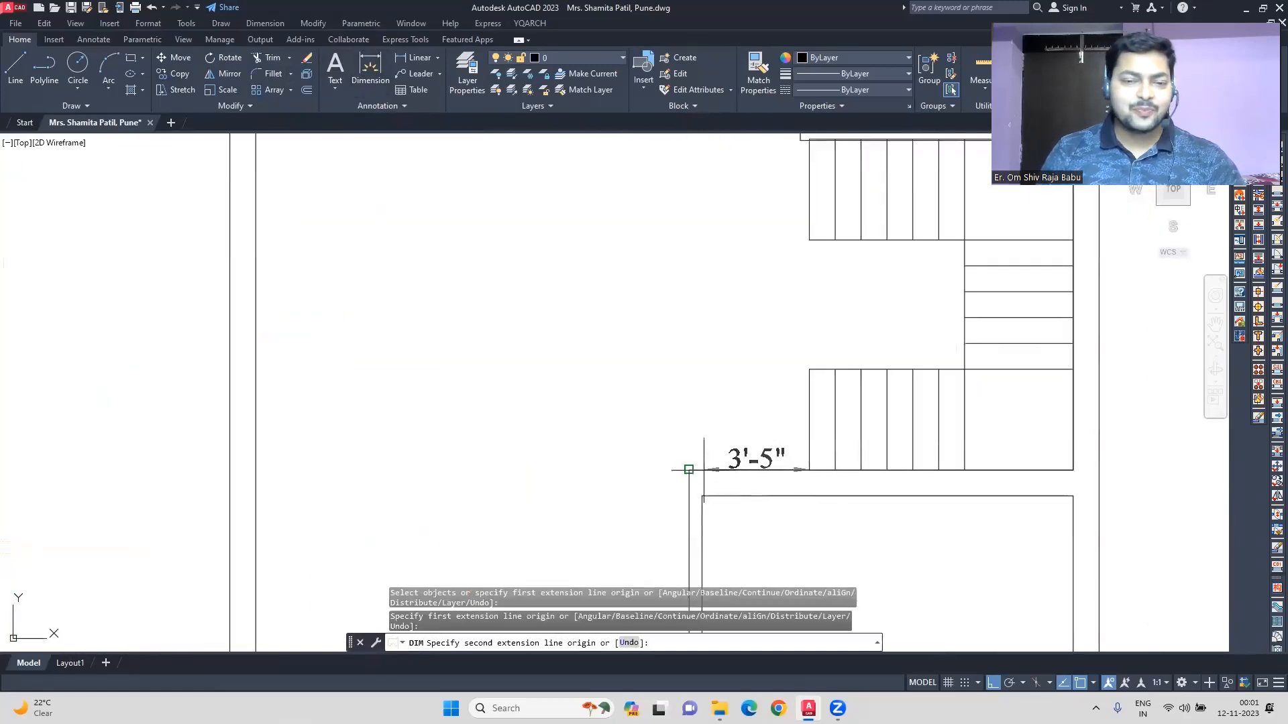
key(Escape)
Stretch the guest room's side wall 6" to the left in the walls-only copy to widen the room
scroll(725, 350, down, 4)
scroll(725, 349, down, 2)
middle_drag(696, 320, 722, 298)
scroll(758, 226, up, 4)
scroll(704, 279, down, 2)
scroll(704, 279, down, 2)
click(731, 502)
click(719, 419)
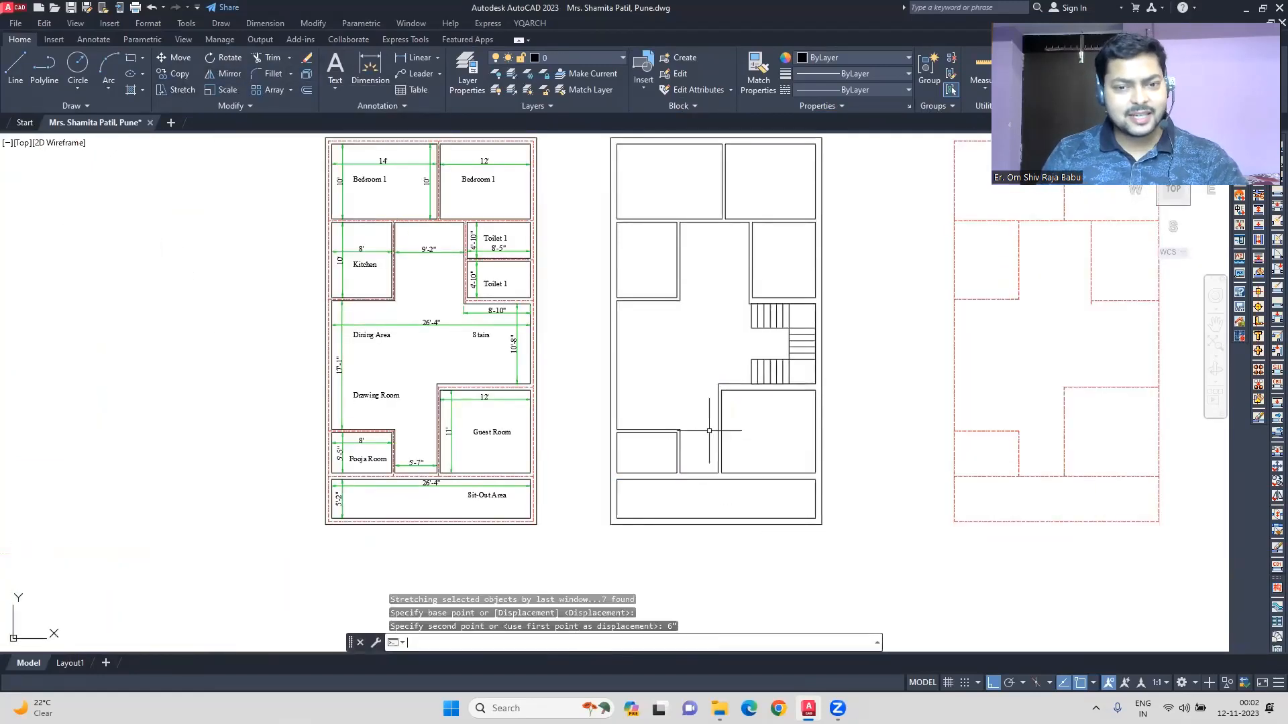
Stretch the partition between the two bedrooms 6" to the left in the walls-only copy
middle_drag(710, 431, 703, 481)
click(731, 301)
click(699, 176)
click(177, 90)
click(718, 232)
text(6")
key(Return)
click(178, 90)
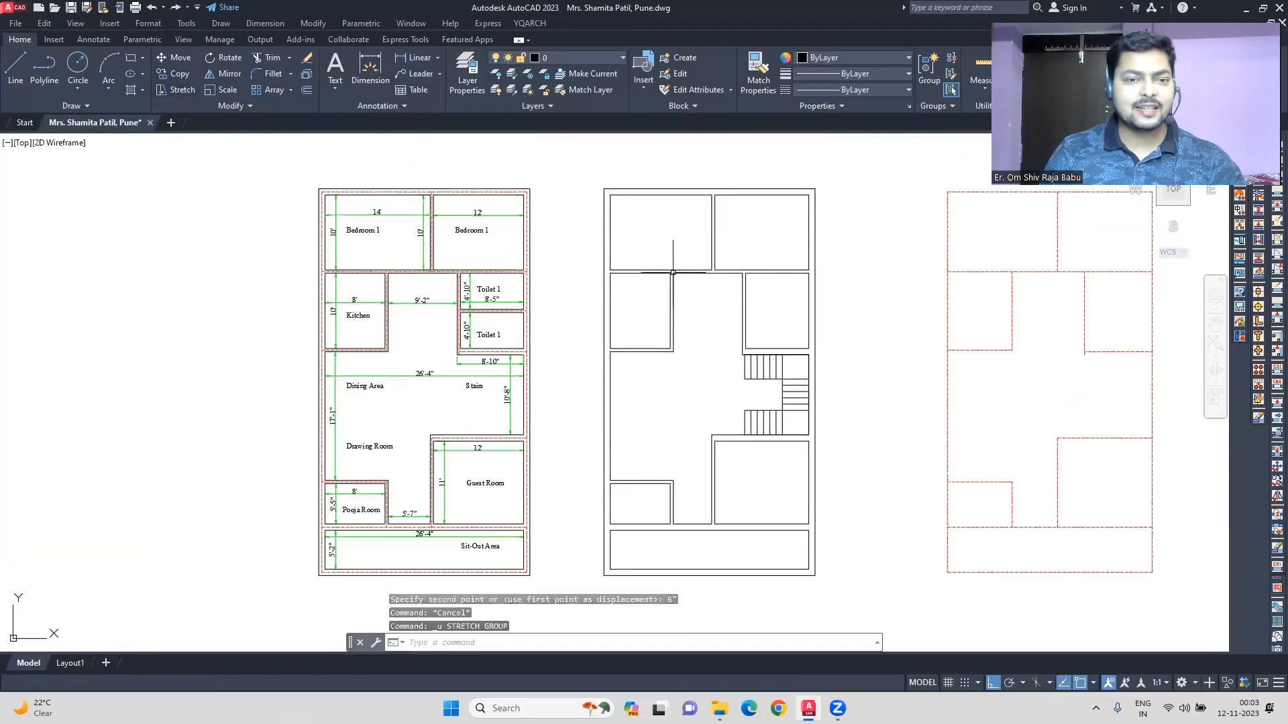
Stretch the bedroom partition and the guest room's side wall 6" to the left in the original dimensioned plan
scroll(403, 221, up, 6)
click(779, 520)
click(721, 148)
click(177, 90)
text(6")
key(Return)
click(762, 526)
click(701, 265)
click(186, 87)
click(713, 371)
text(6")
key(Return)
Measure the original plan's length from the sit-out area's upper corner to the outer wall above the bedrooms
scroll(713, 371, down, 4)
click(371, 69)
click(794, 495)
scroll(794, 166, up, 2)
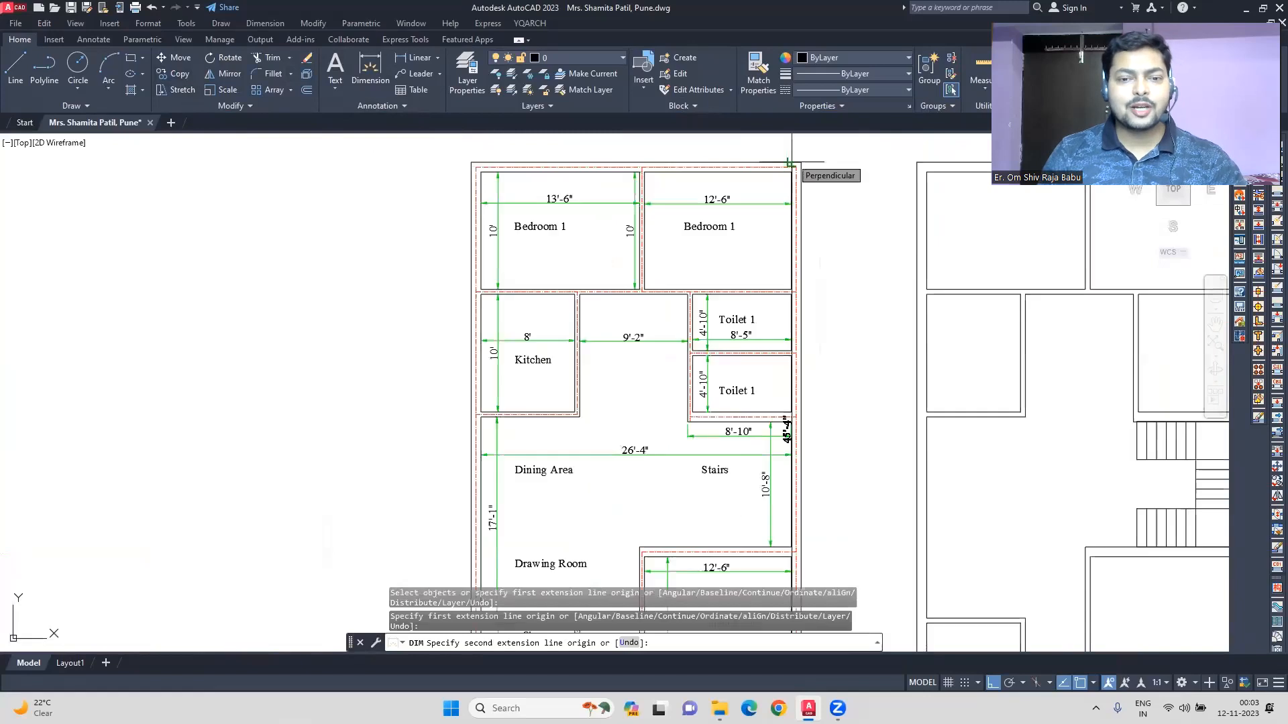
key(Escape)
scroll(641, 194, down, 2)
middle_drag(975, 308, 938, 299)
scroll(972, 329, up, 8)
middle_drag(954, 224, 1136, 271)
click(1056, 291)
click(173, 58)
scroll(1141, 291, up, 2)
click(1140, 292)
click(1139, 298)
key(Escape)
Reload the YQARCH customization file from the command line
scroll(1138, 298, down, 4)
middle_drag(1136, 637, 1009, 440)
scroll(883, 335, down, 8)
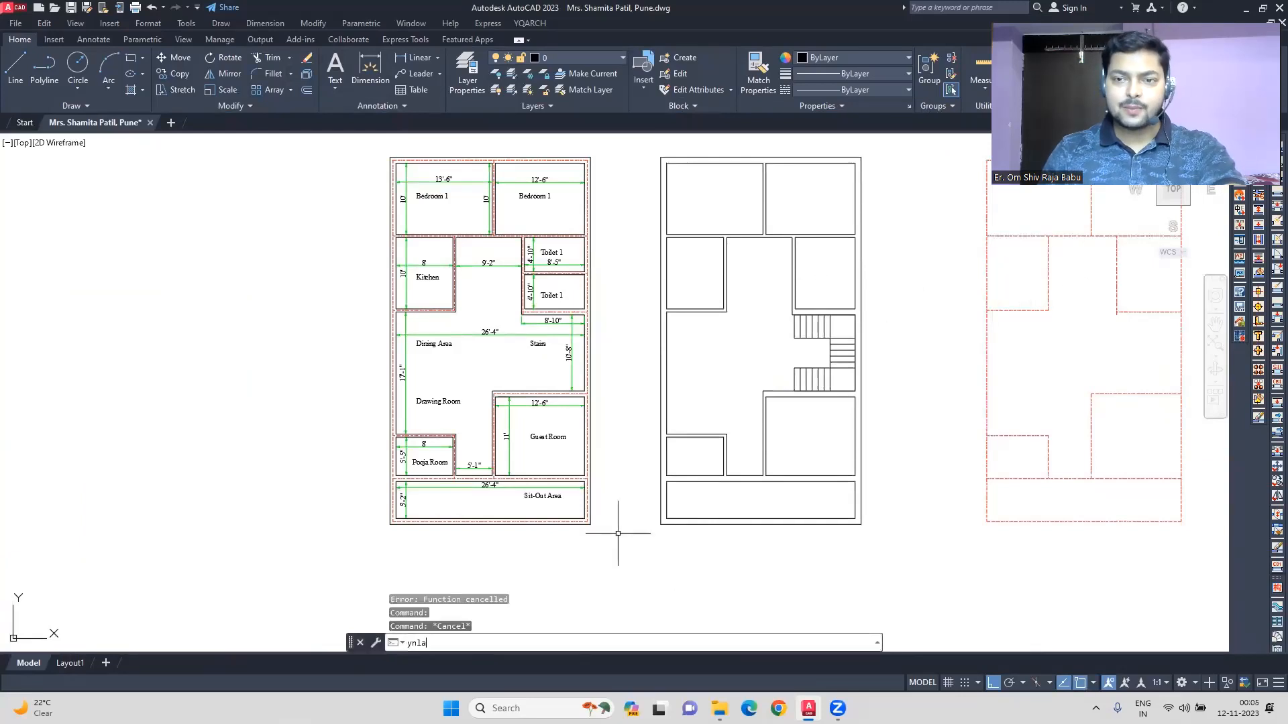
key(Return)
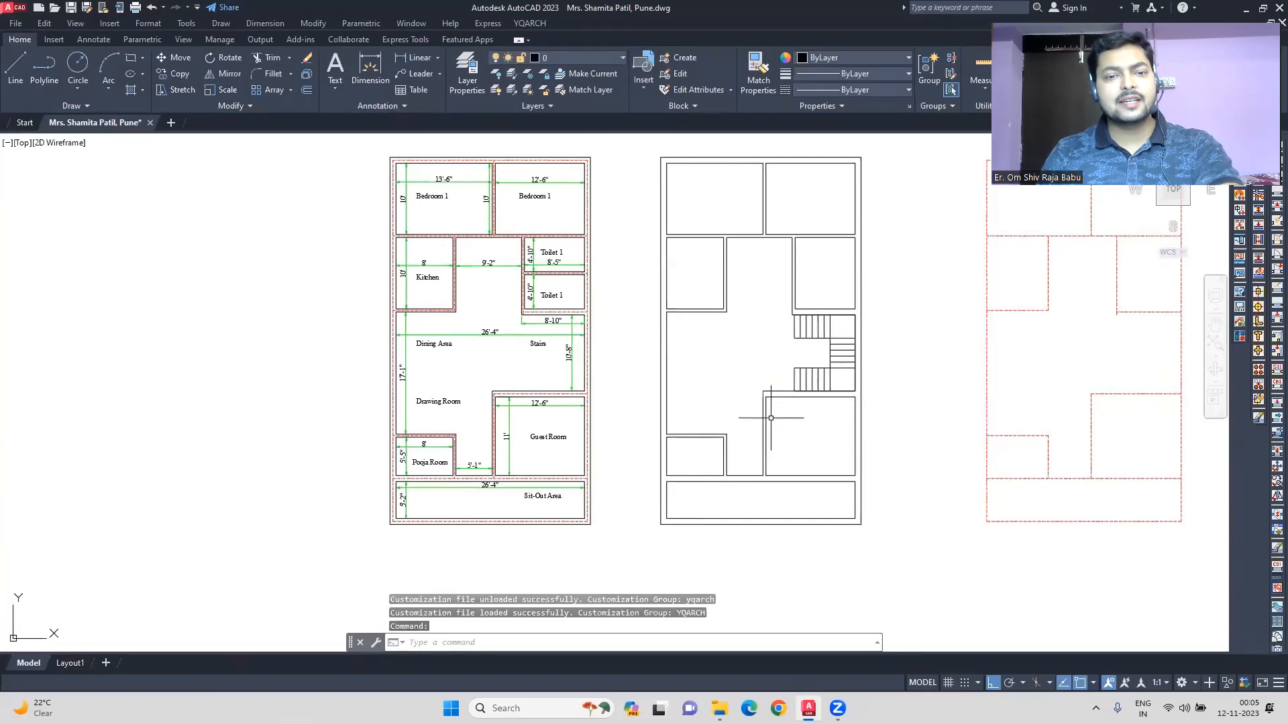
Place two swing doors with hole width 39 in the lower walls of both bedrooms in the walls-only copy, opening into the rooms
click(530, 642)
click(449, 169)
click(512, 558)
scroll(757, 212, up, 2)
click(754, 249)
click(754, 216)
click(783, 249)
click(777, 202)
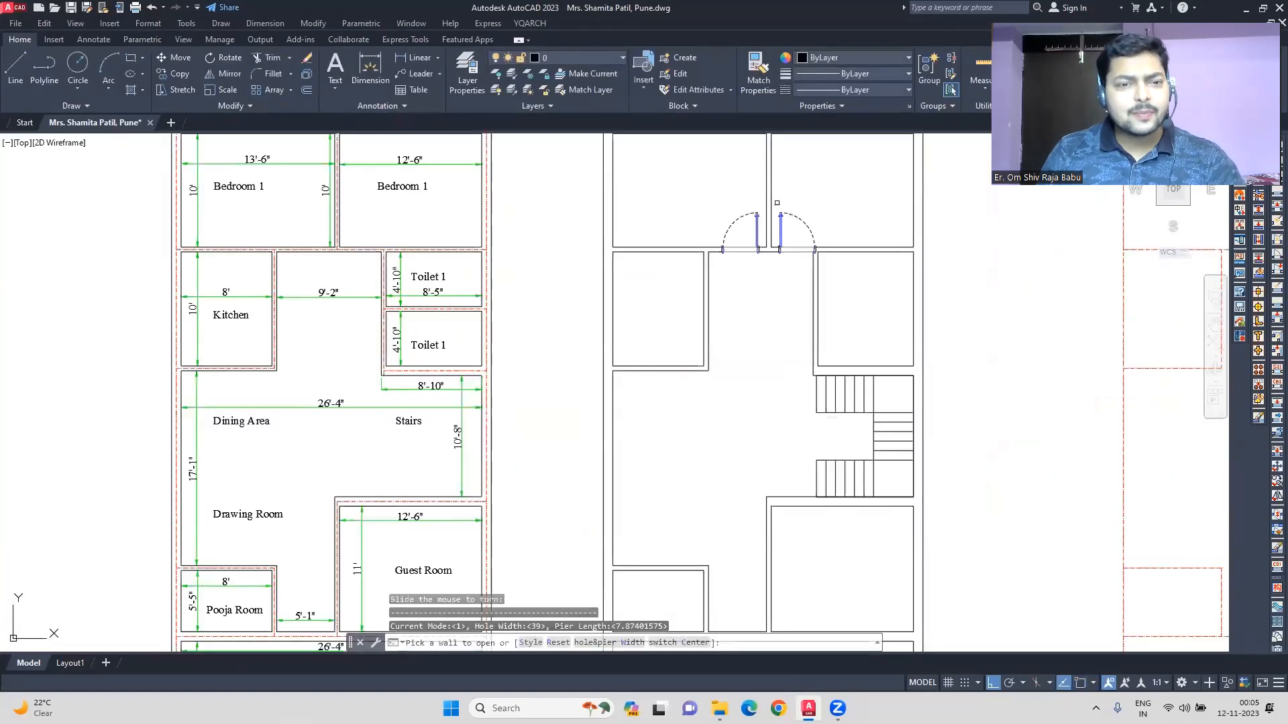
Add the guest room door, and place doors with hole width 36 in the kitchen and pooja room walls
click(530, 642)
click(512, 558)
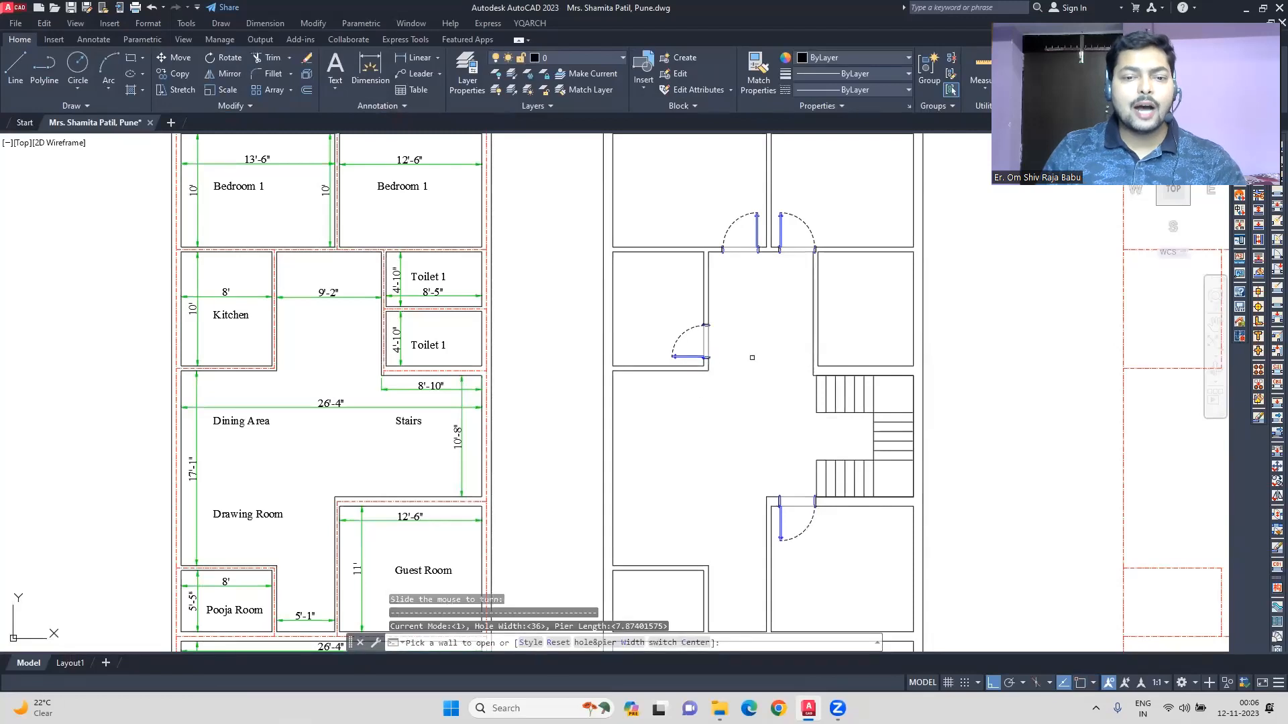
key(Escape)
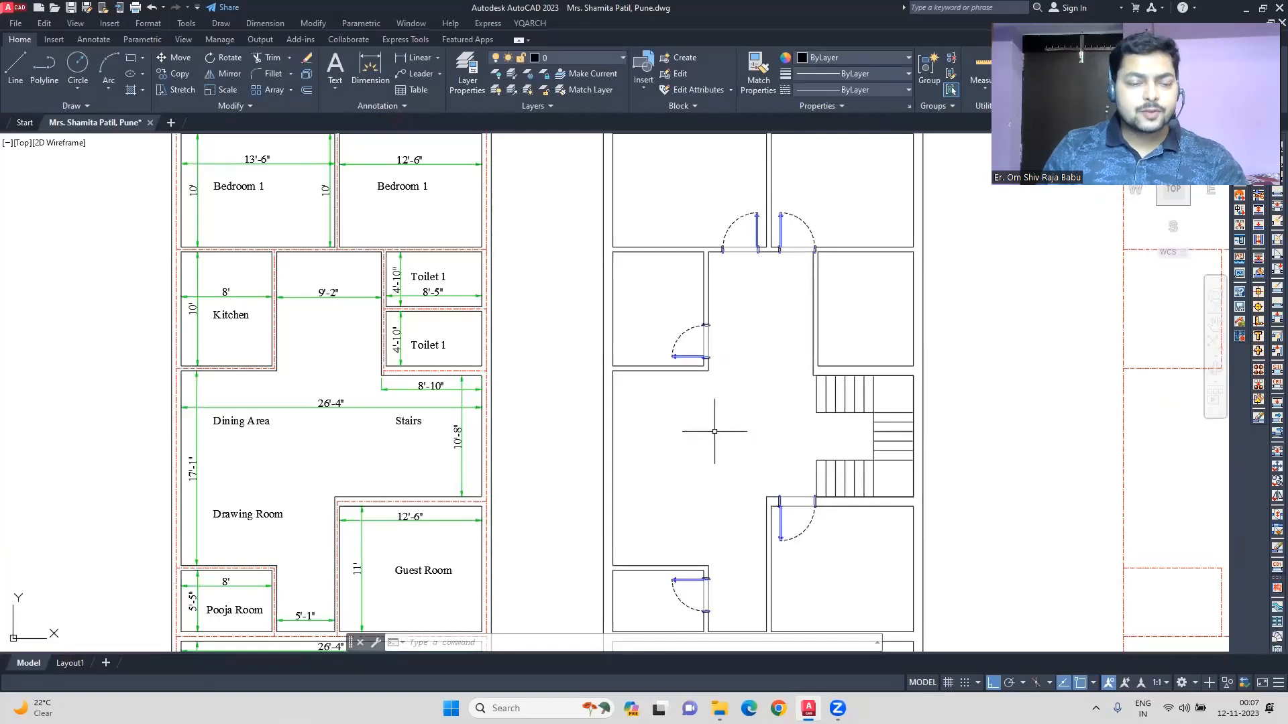
Copy the wall between the two toilets from the original plan into the walls-only copy and trim its junctions
scroll(715, 431, down, 2)
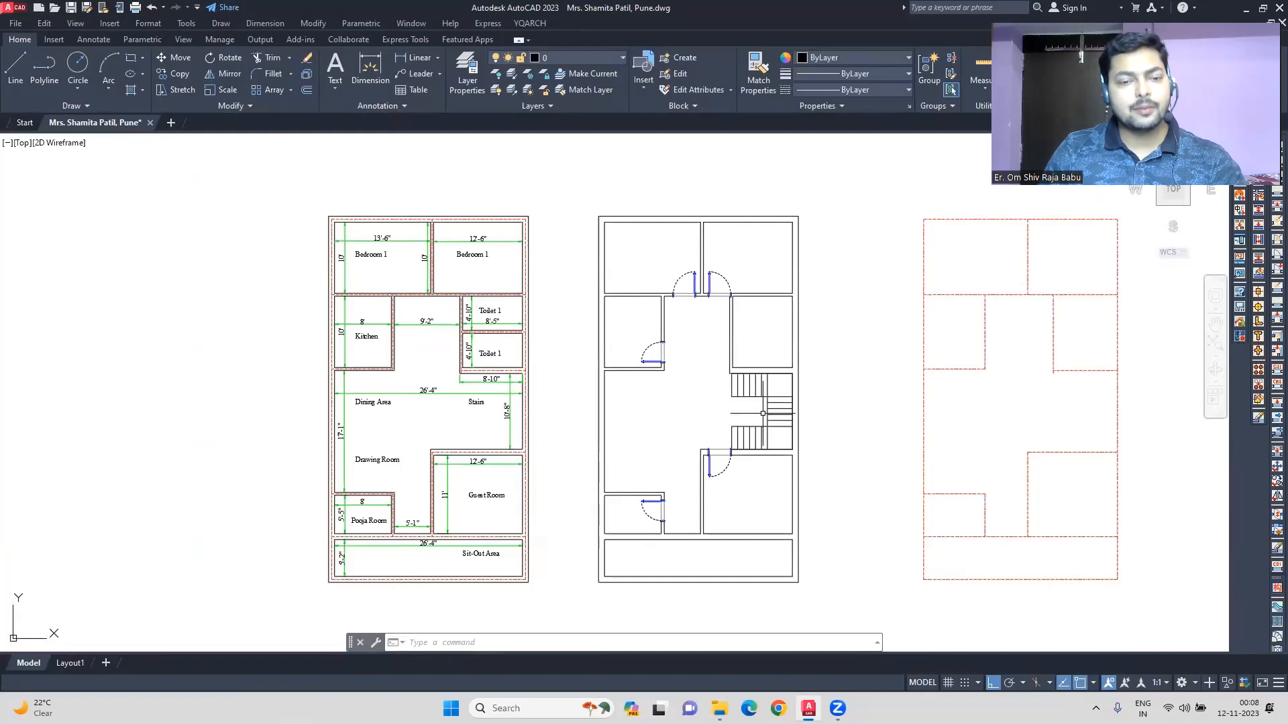
scroll(485, 325, up, 4)
click(485, 336)
click(485, 344)
text(co)
key(Return)
click(584, 248)
click(986, 255)
key(Escape)
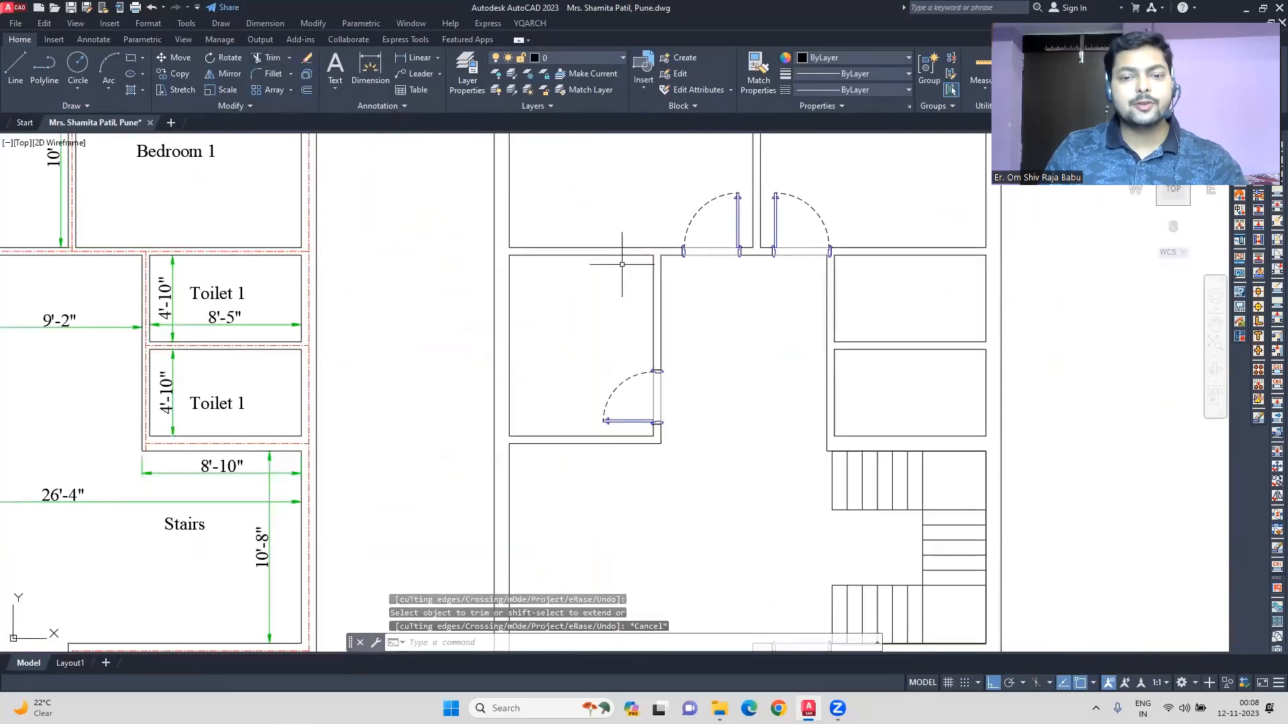
Set the door hole width to 30 and place doors in the upper toilet's bedroom-side wall and the lower toilet's hall-side wall
text(dd)
key(Return)
click(530, 643)
double_click(523, 427)
text(30)
key(Return)
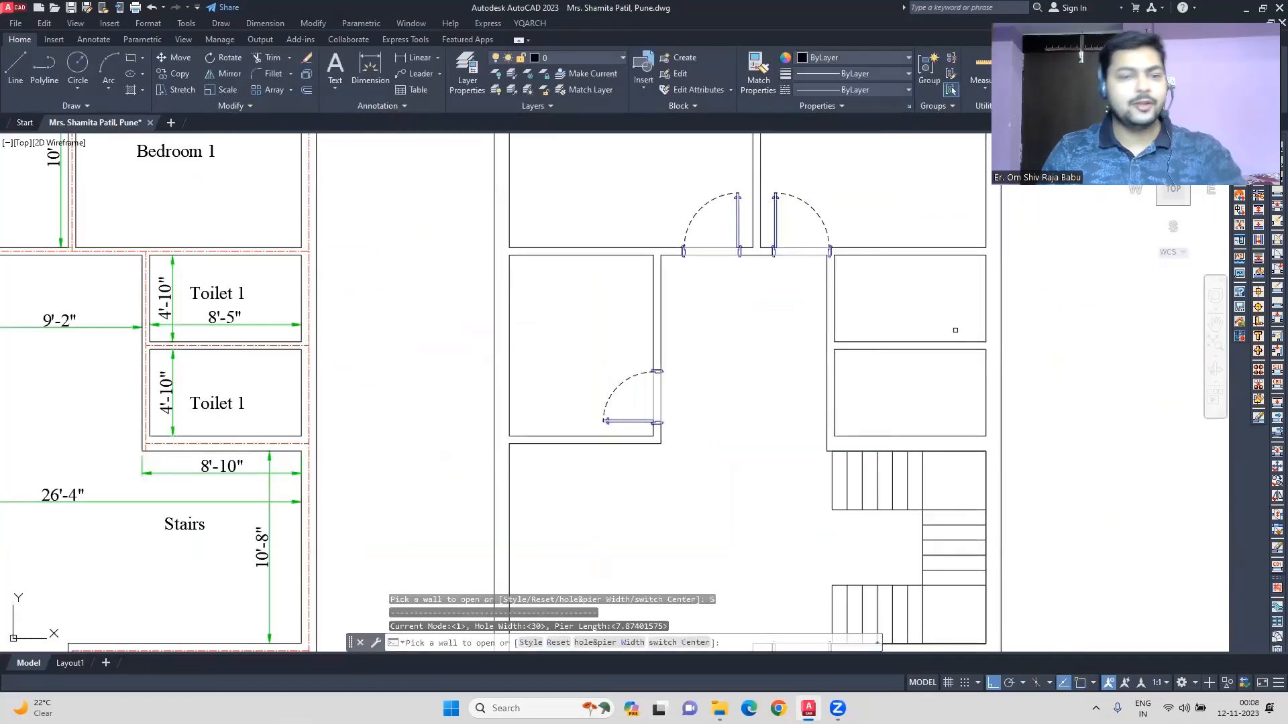
scroll(728, 352, down, 4)
middle_drag(719, 373, 698, 342)
key(Escape)
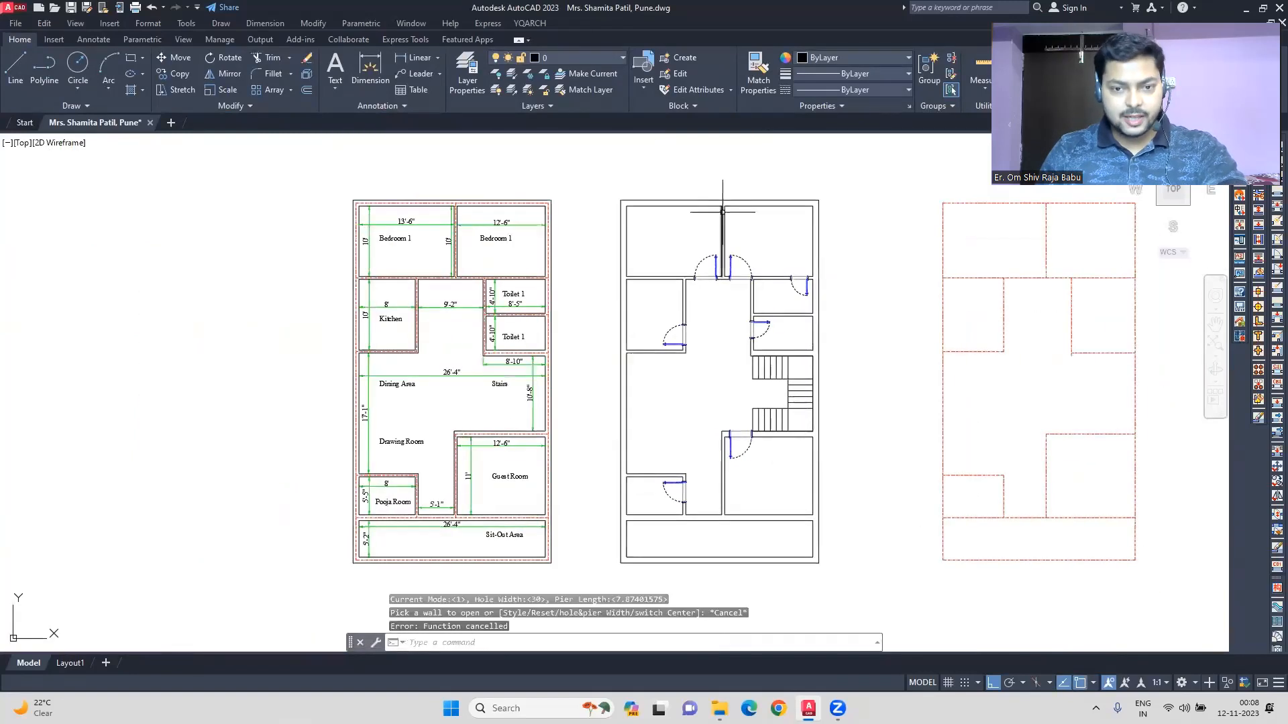
Furnish the left bedroom of the walls-only copy automatically with a bed along the outer side wall, wardrobe and TV cabinet
middle_drag(721, 210, 712, 195)
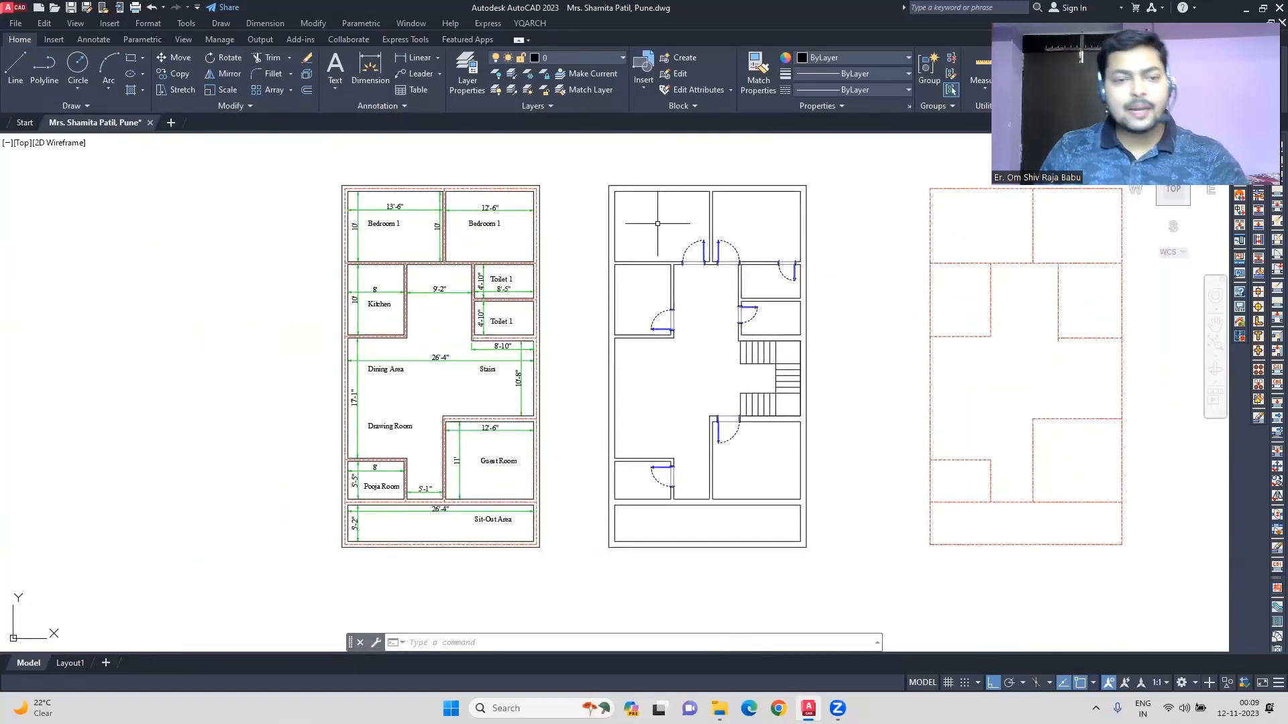
text(ff)
key(Return)
click(760, 293)
click(615, 455)
scroll(695, 248, up, 6)
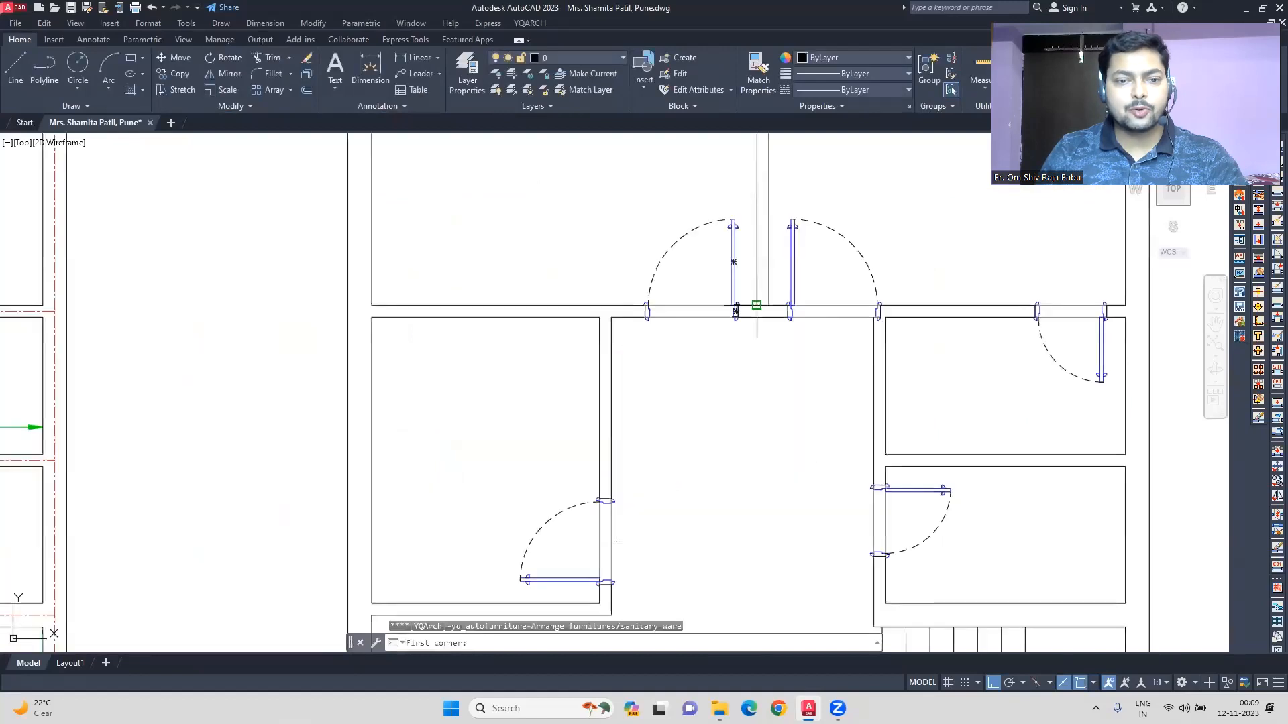
click(757, 306)
scroll(758, 306, down, 4)
click(610, 195)
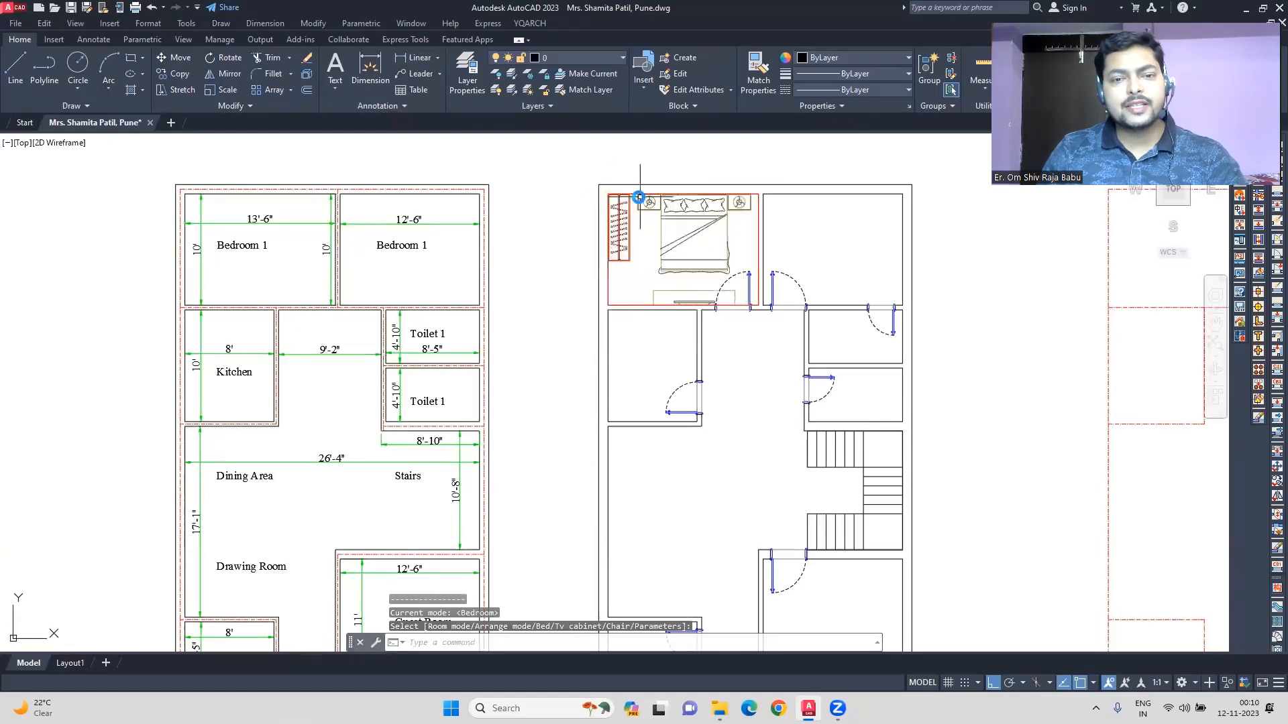
click(613, 258)
key(Escape)
Stretch the upper toilet's door opening to the left so it sits near the hall-side wall
click(718, 267)
key(Escape)
scroll(898, 312, up, 4)
click(896, 348)
click(805, 279)
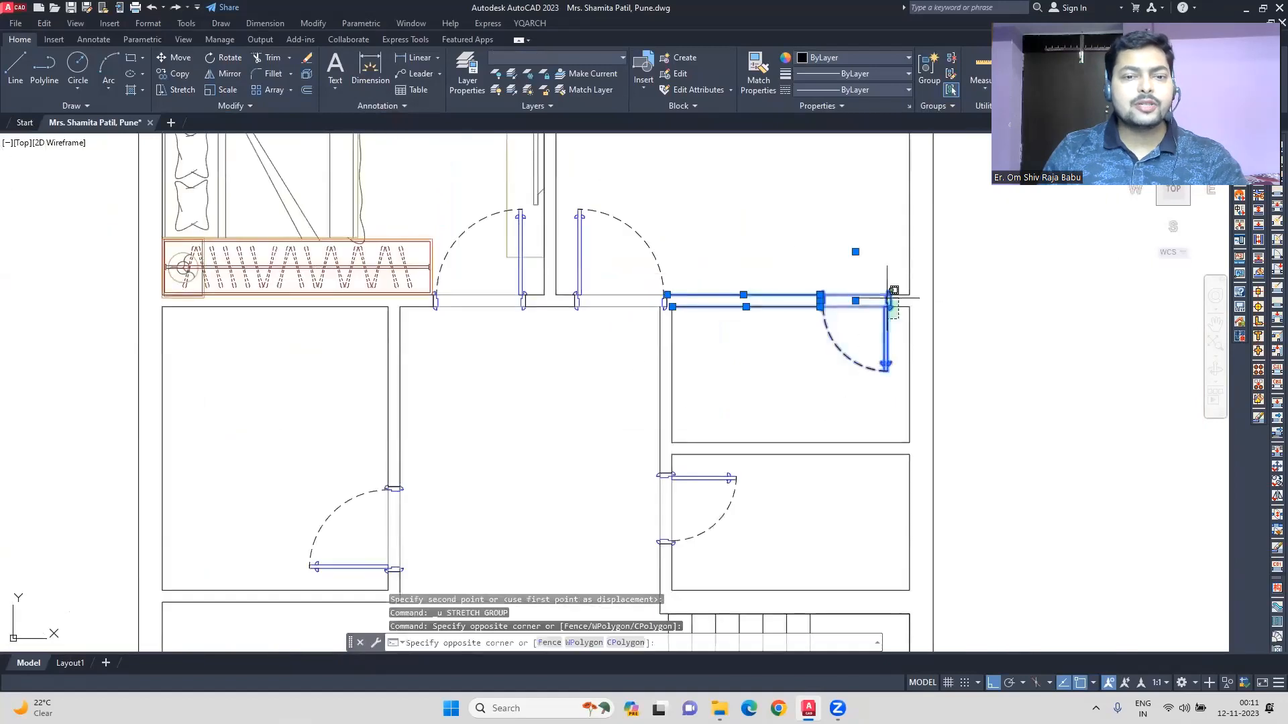
text(s)
key(Return)
click(822, 299)
click(685, 298)
scroll(696, 304, up, 3)
scroll(646, 267, down, 2)
scroll(620, 383, down, 2)
text(dim)
key(Return)
scroll(693, 345, up, 1)
key(Escape)
Mirror the upper toilet's door so it swings from the opposite jamb, erasing the source objects
click(591, 366)
text(mi)
key(Return)
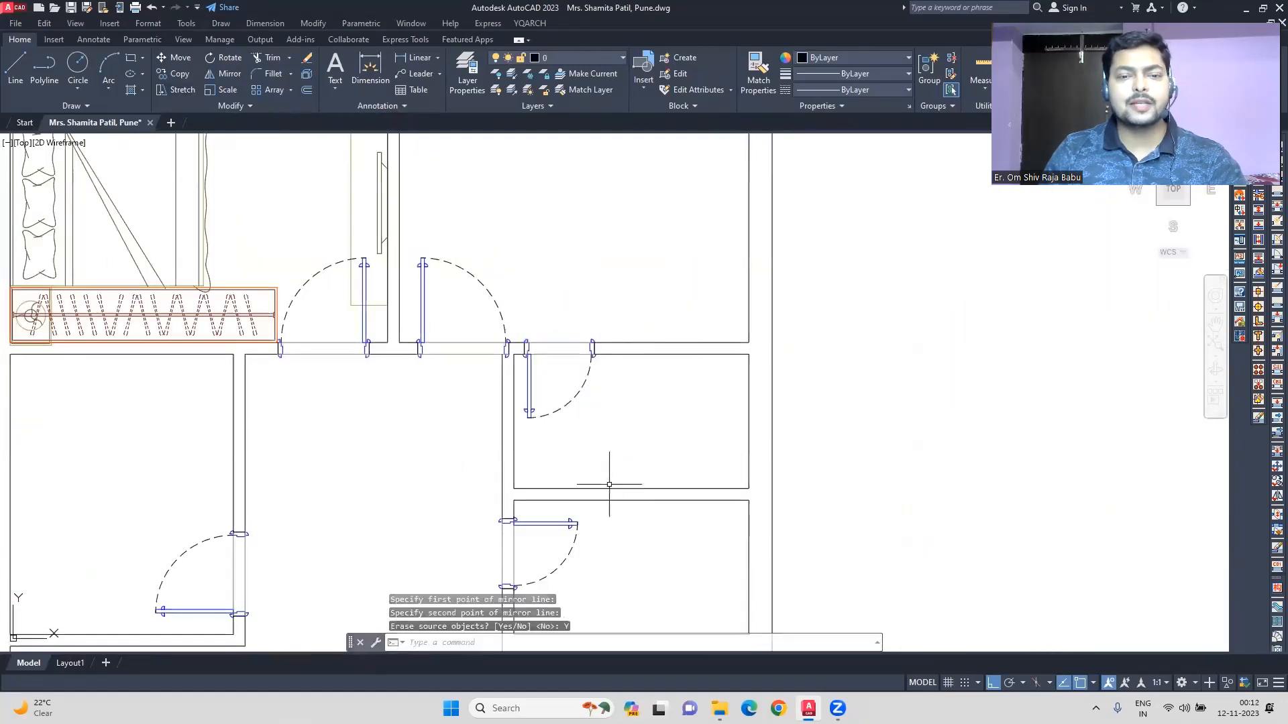
Move the right bedroom's door 5" to the left, closer to the bedroom partition
scroll(630, 403, down, 2)
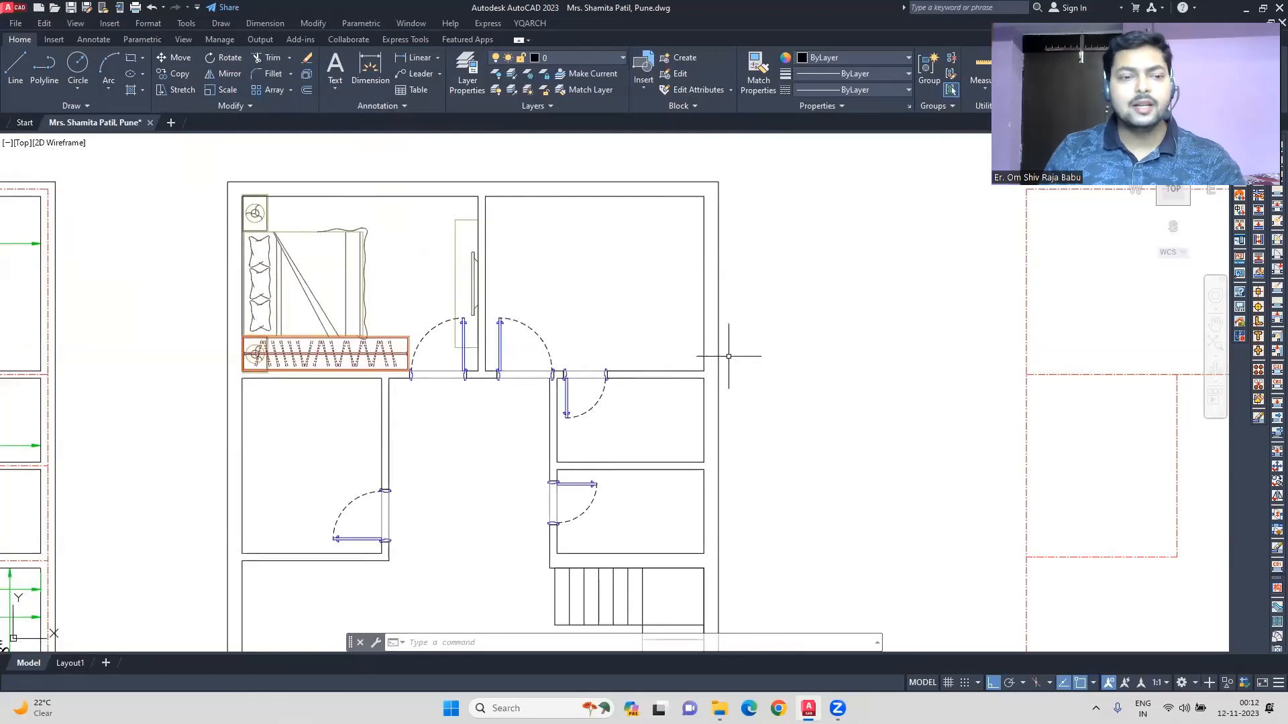
scroll(497, 374, up, 4)
drag(519, 399, 487, 359)
scroll(642, 381, up, 4)
click(176, 90)
click(909, 263)
click(865, 263)
click(291, 281)
click(937, 226)
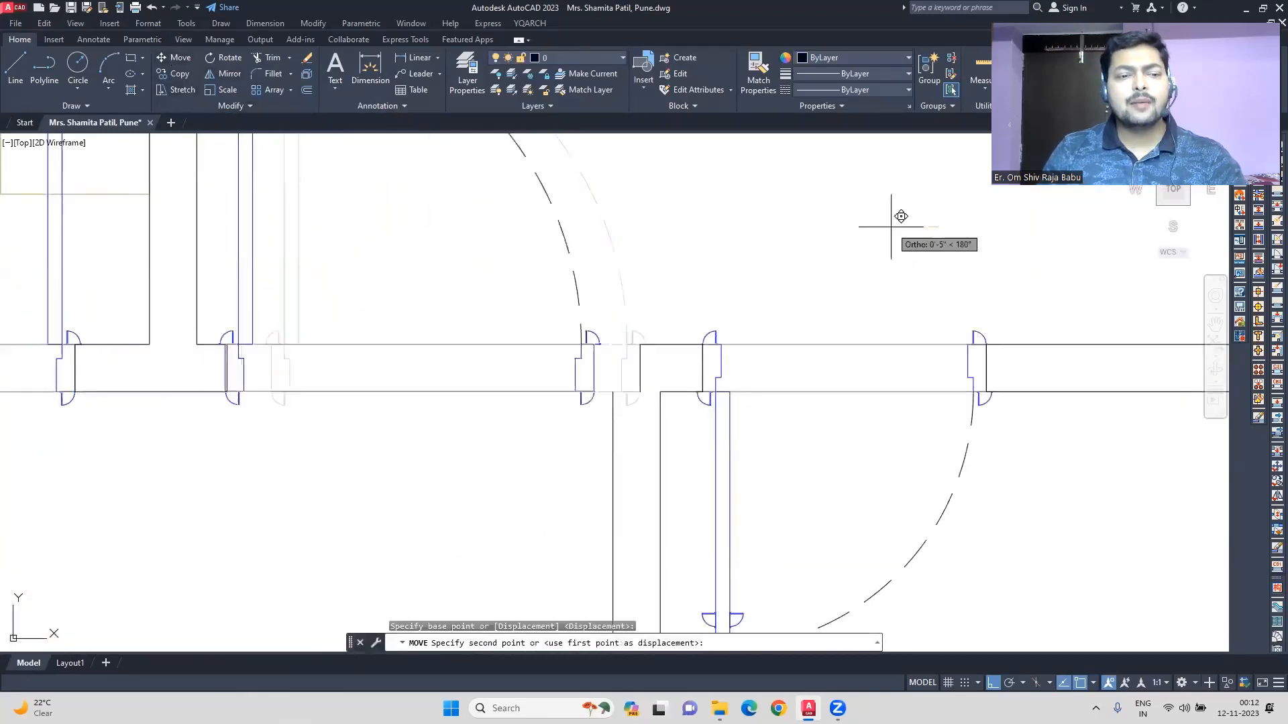
text(5)
key(Return)
key(Escape)
Repair the short wall segment between the right bedroom's door and the upper toilet's door so it meets the jamb
click(654, 369)
click(626, 330)
scroll(611, 406, up, 2)
click(15, 67)
click(583, 383)
scroll(637, 323, down, 9)
scroll(634, 324, up, 15)
click(641, 445)
click(173, 58)
scroll(677, 325, down, 15)
middle_drag(661, 296, 663, 332)
click(503, 255)
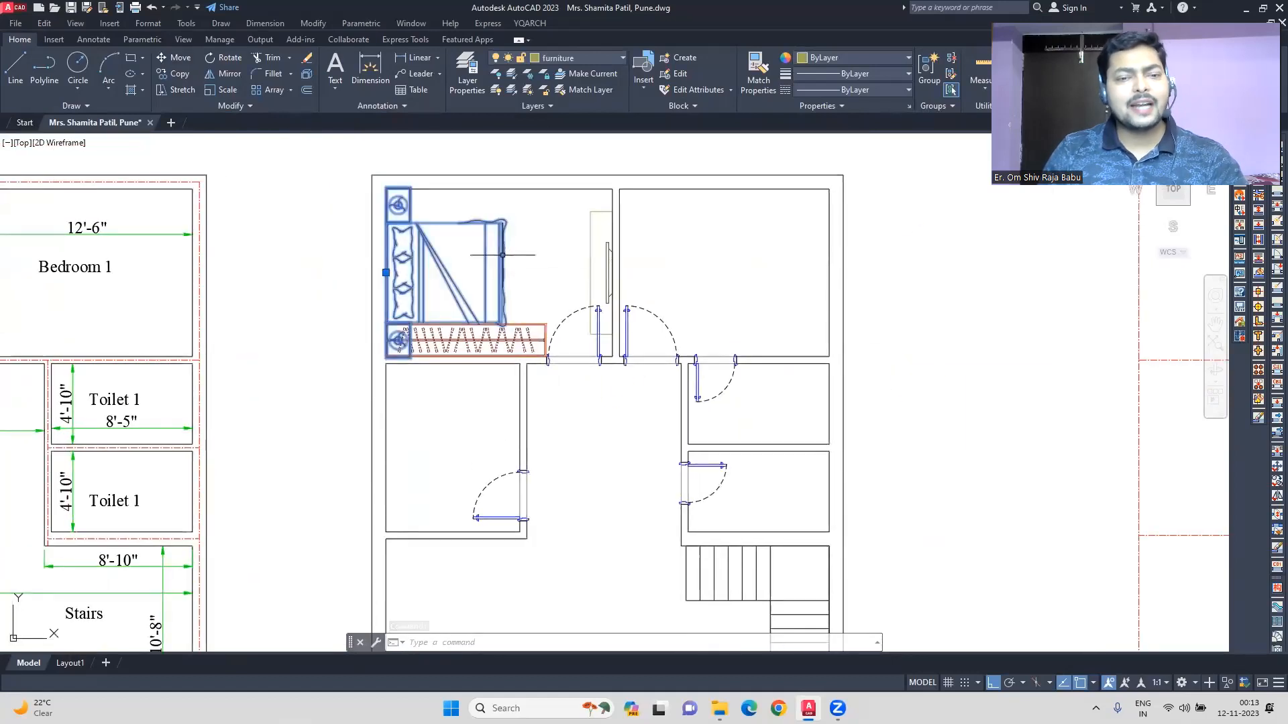
key(Escape)
click(532, 326)
click(497, 302)
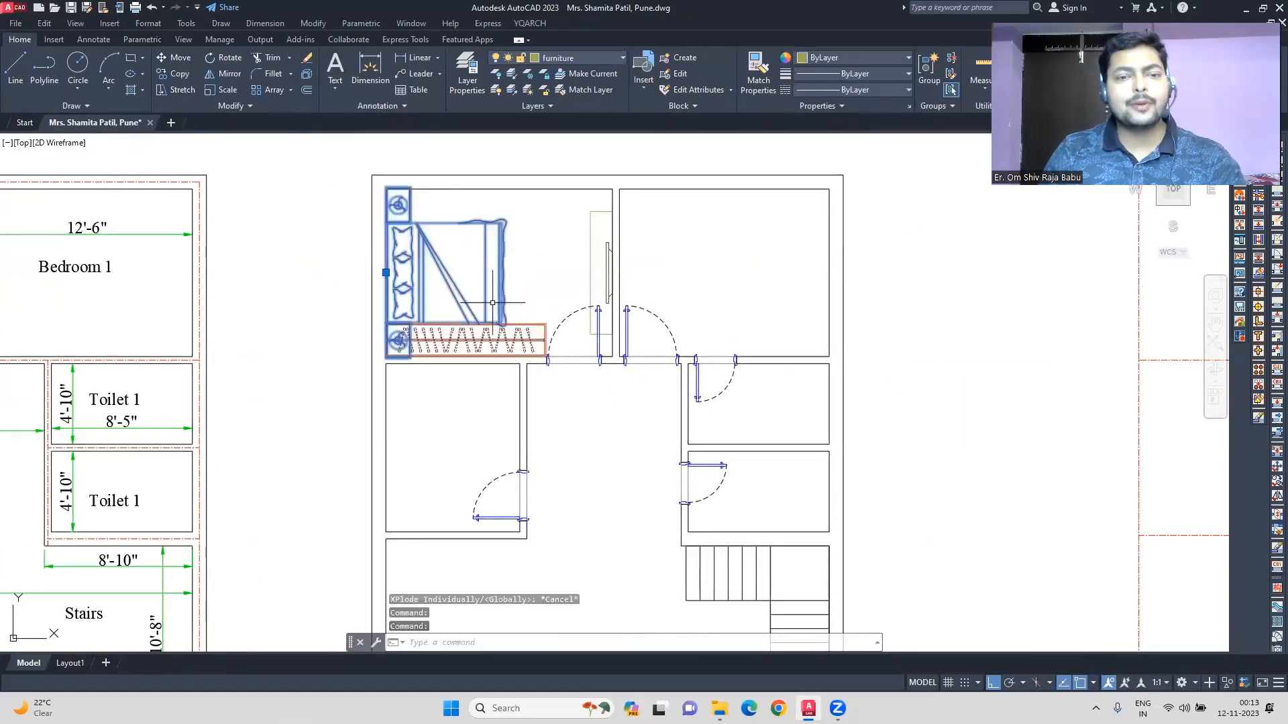
Move the wardrobe horizontally to the right, out of the left bedroom
text(m)
click(887, 259)
click(676, 236)
click(1103, 237)
Explode the left bedroom's bed block and delete the lower bedside table
scroll(397, 331, up, 5)
click(488, 317)
text(explode)
click(452, 351)
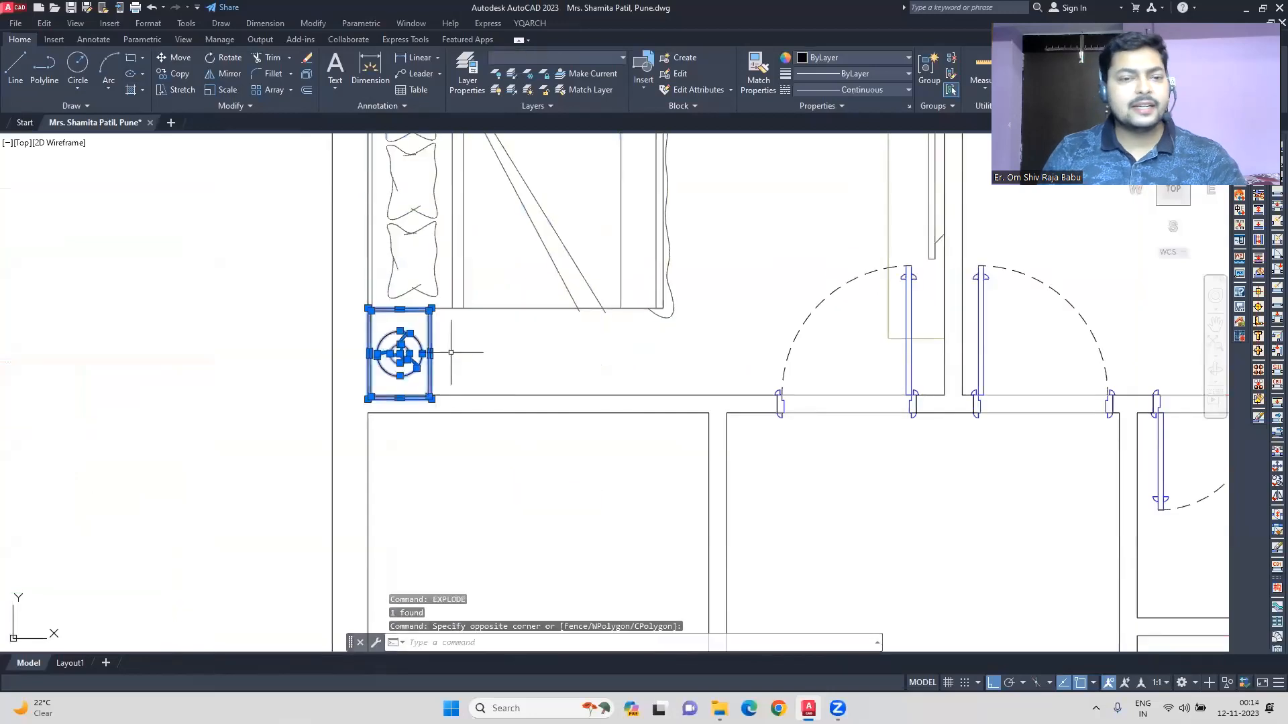
key(Delete)
Combine the left bedroom's bed and its remaining bedside table into a block named "Bed 2"
scroll(452, 351, down, 2)
click(641, 477)
key(Escape)
click(413, 232)
click(644, 473)
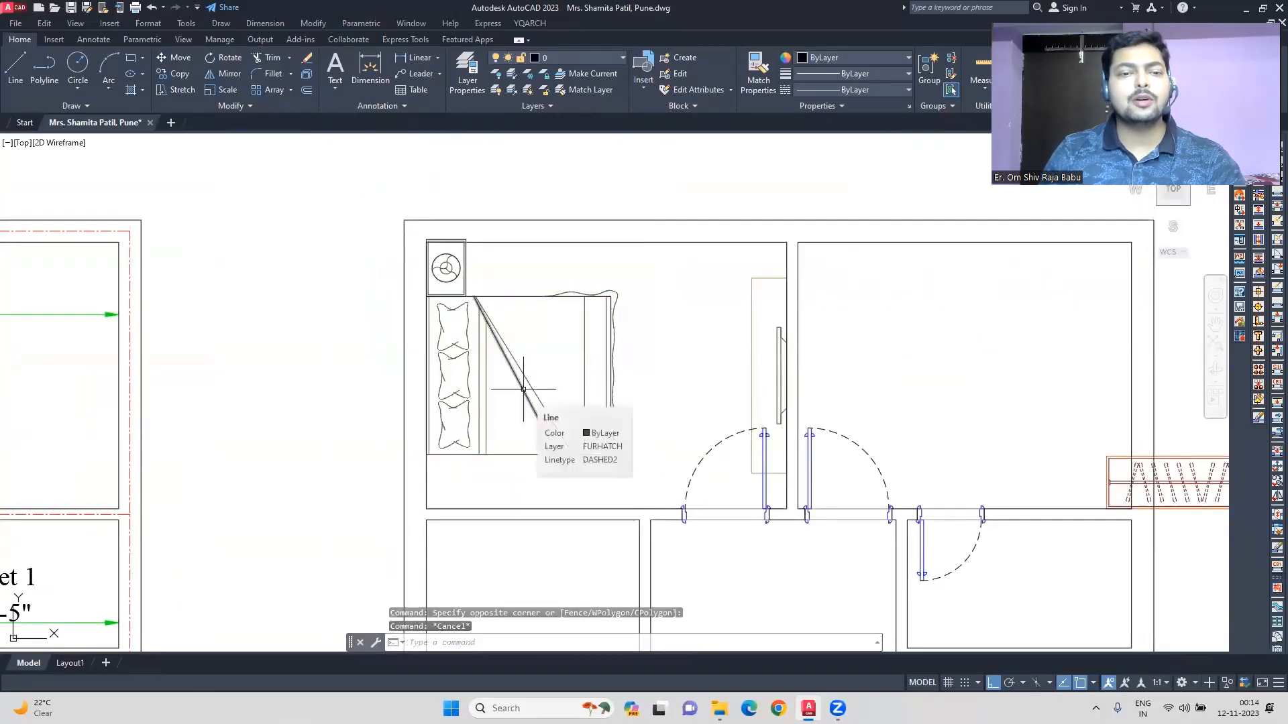
text(block)
key(Return)
text(Bed)
click(1071, 402)
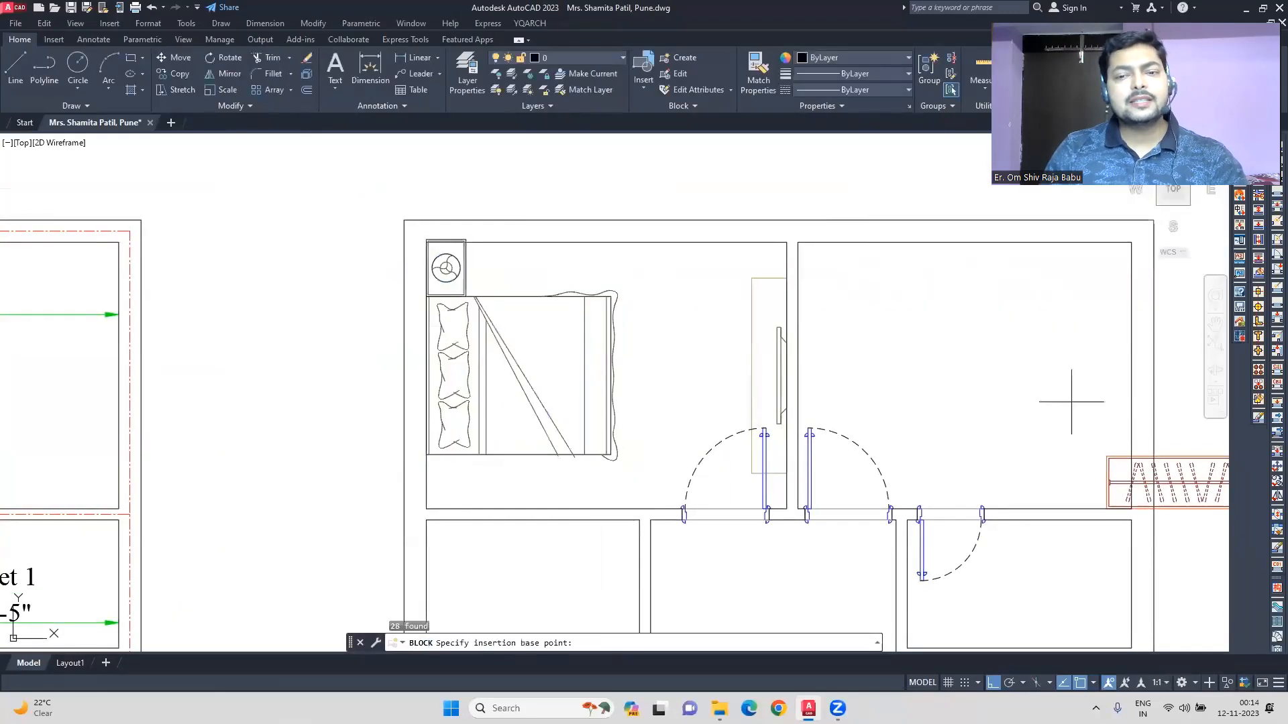
Move the bed block down to the left bedroom's lower wall and place the wardrobe in the room's upper-left corner
text(m)
click(241, 207)
click(1110, 466)
text(m)
click(1107, 457)
click(426, 242)
key(Escape)
Open the Bed 2 block for editing and stretch its bedside table to a shorter depth
double_click(611, 376)
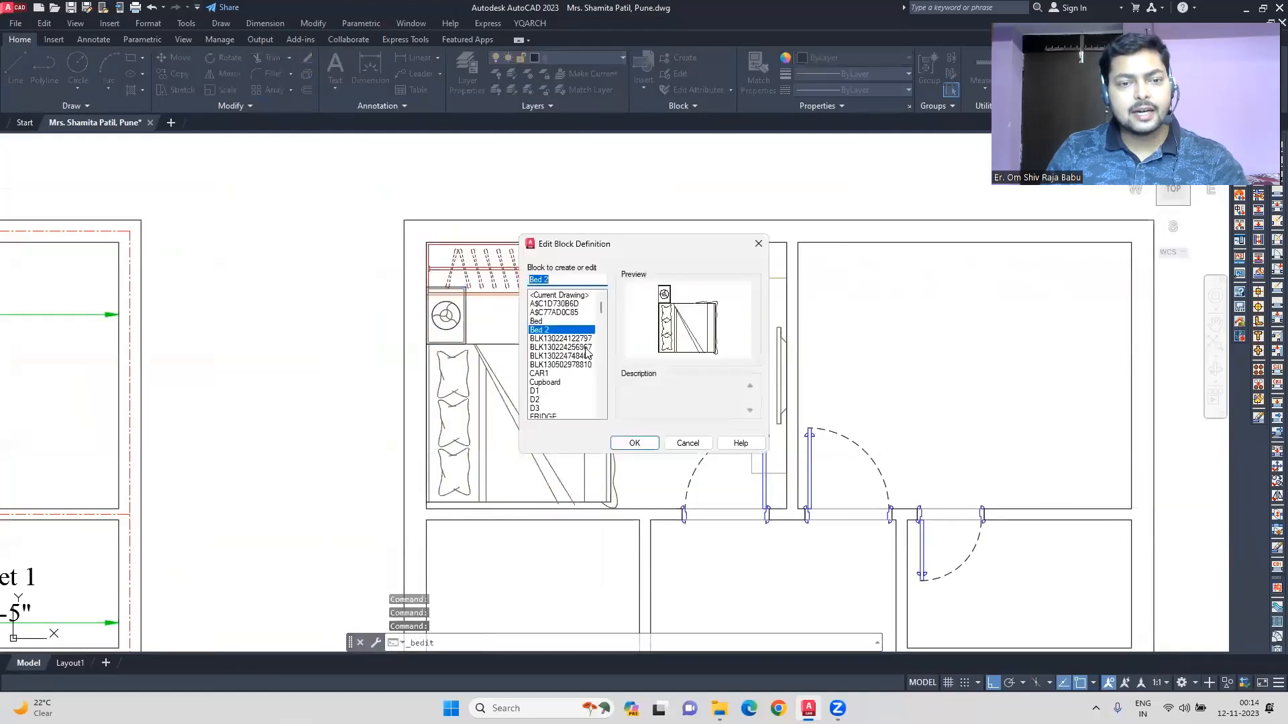
click(635, 443)
click(525, 233)
click(439, 194)
text(s)
click(469, 500)
click(468, 520)
Move the lamp symbol down to the middle of the bedside table and finish editing the block
click(498, 272)
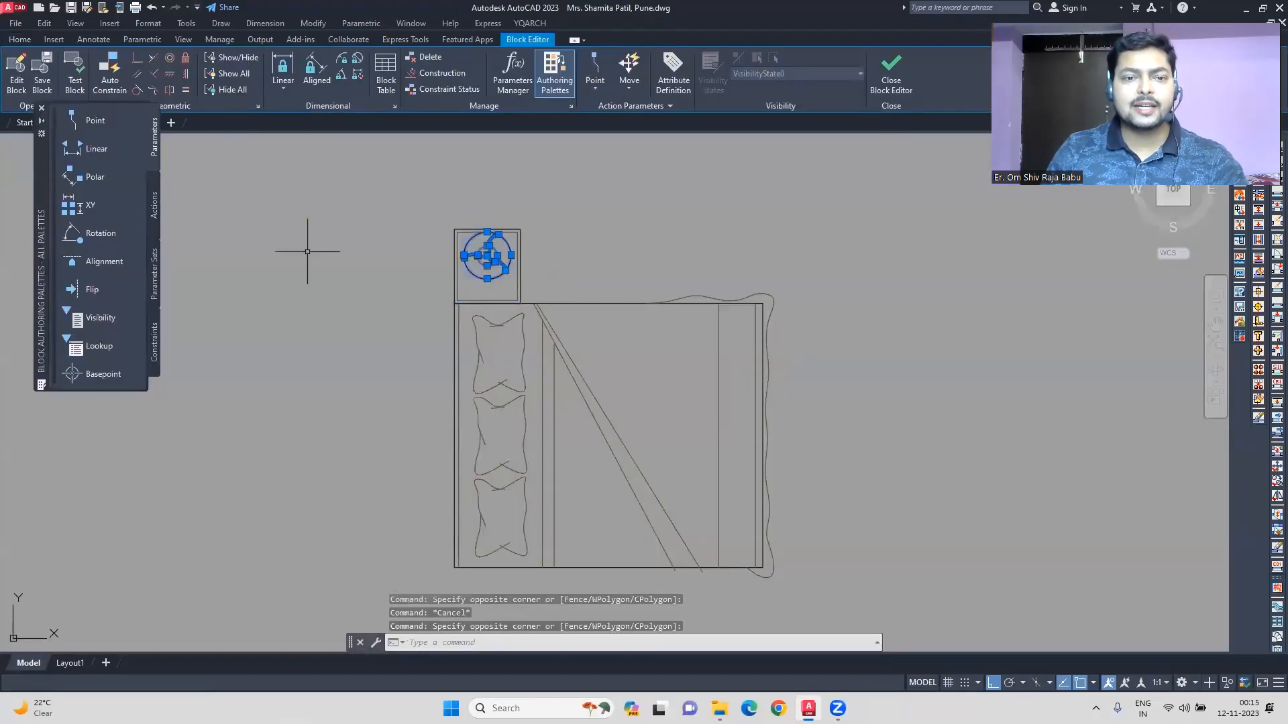
text(m)
click(357, 279)
click(357, 290)
click(891, 72)
Mirror the left bedroom's wardrobe, bed and TV cabinet into the right bedroom, keeping the originals
click(630, 305)
click(778, 403)
click(444, 281)
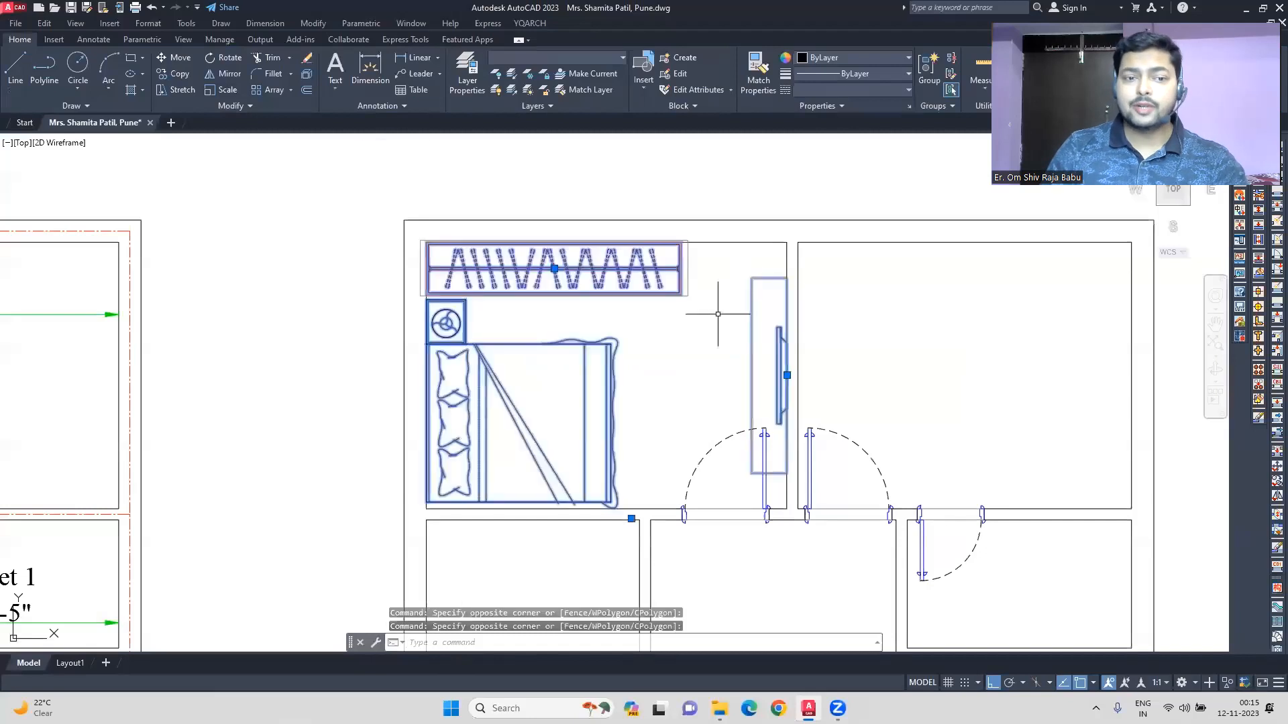
text(mi)
scroll(801, 231, up, 3)
scroll(780, 250, down, 3)
click(791, 249)
click(572, 643)
Move the mirrored TV cabinet against the bedroom partition and the mirrored bed and wardrobe against the right bedroom's outer wall
text(m)
scroll(786, 383, up, 5)
click(814, 383)
click(786, 382)
click(828, 351)
text(m)
click(1015, 251)
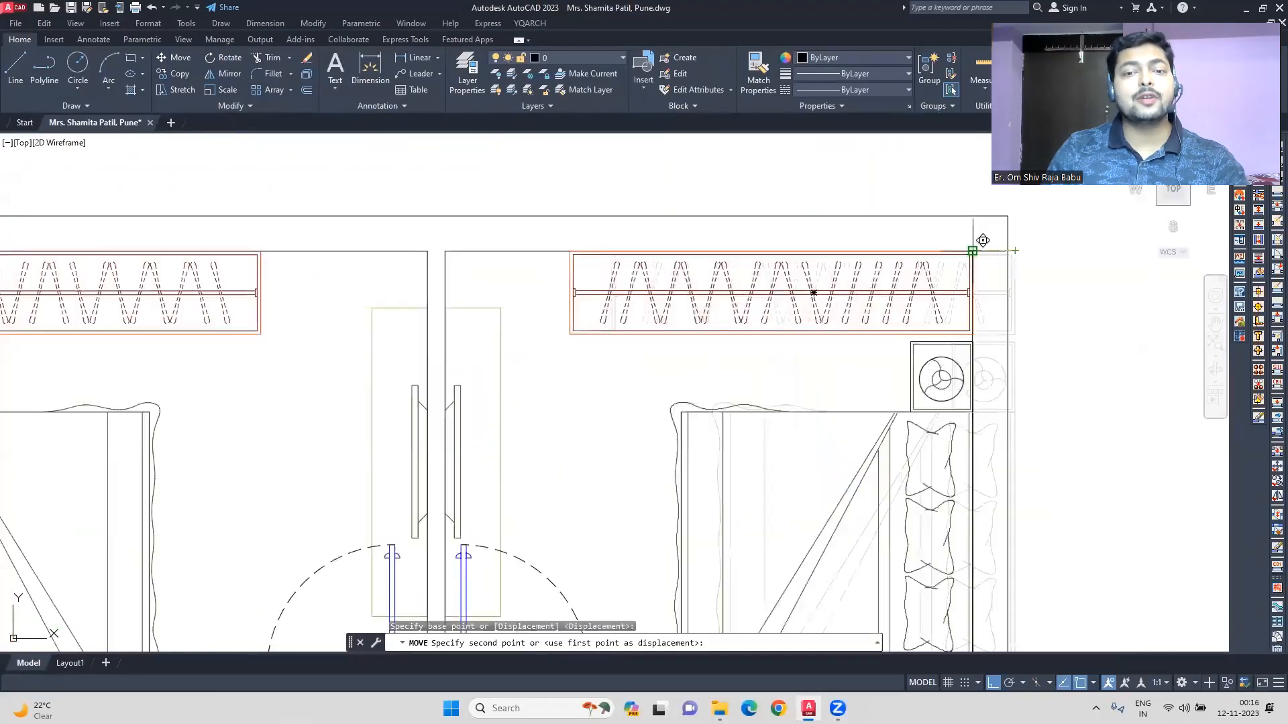
click(972, 251)
Delete the mirrored bed in the right bedroom and auto-arrange a bed with a rug and two bedside tables there
scroll(830, 259, down, 5)
click(796, 284)
click(696, 334)
key(Delete)
text(ls)
key(space)
click(803, 316)
key(b)
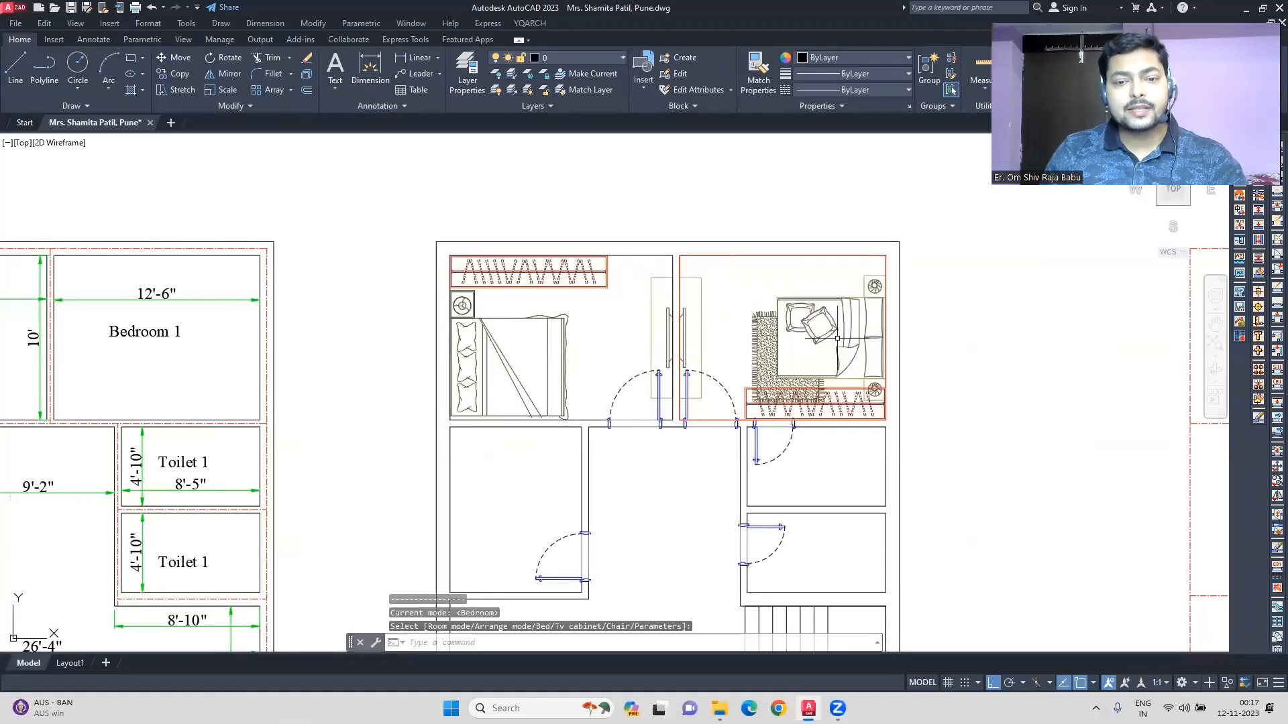
Finish placing the right bedroom's bed set and move it down to clear the wardrobe on the upper wall
click(837, 329)
click(816, 369)
click(174, 58)
click(1006, 279)
click(1006, 307)
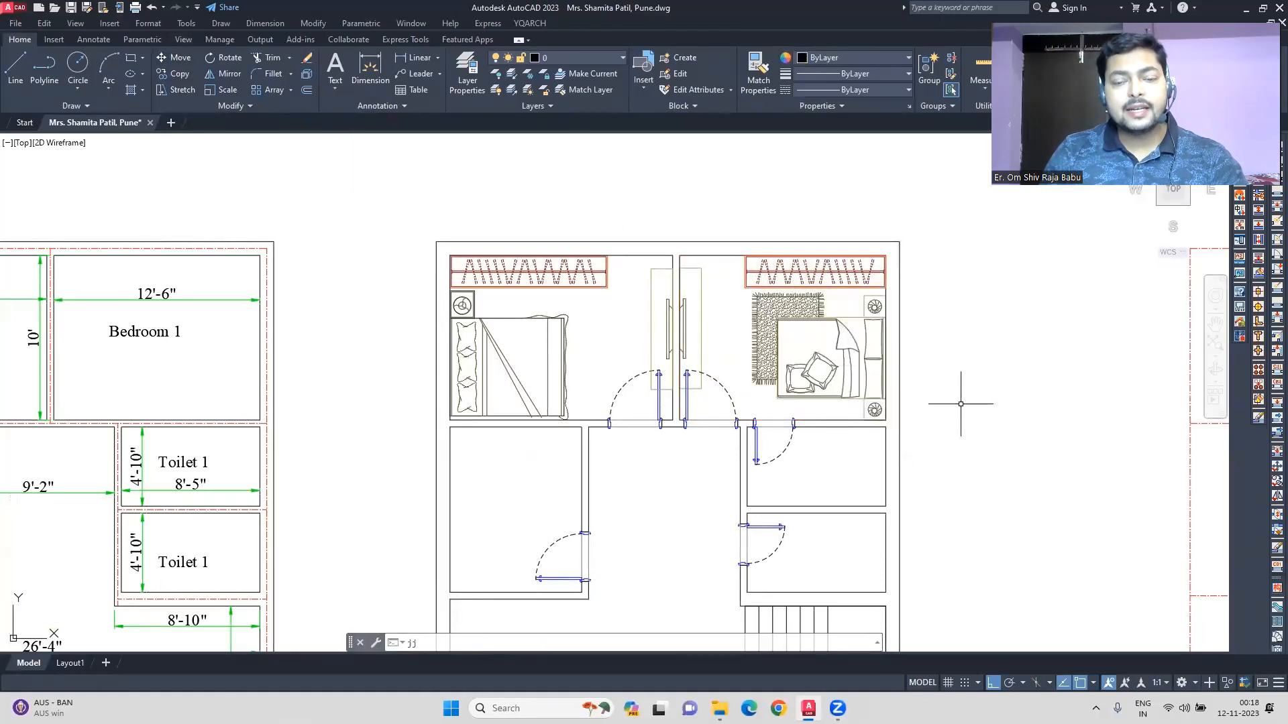
Auto-arrange kitchen fixtures in the room below the left bedroom, with the sink on the upper wall and the stove on the outer wall
key(Return)
double_click(639, 381)
scroll(638, 371, down, 2)
scroll(597, 513, up, 2)
click(608, 505)
click(478, 341)
key(a)
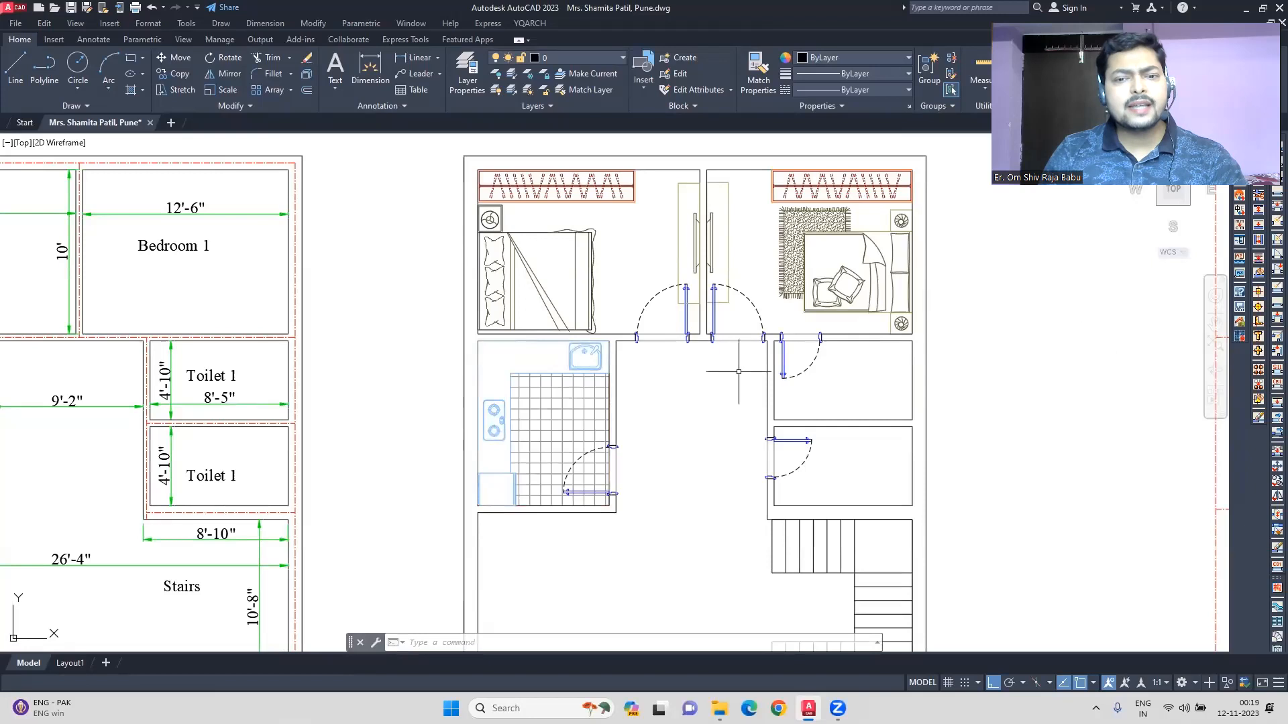
Auto-arrange a dining room set in the open area directly below the kitchen
middle_drag(949, 378, 955, 230)
scroll(955, 230, down, 2)
scroll(750, 303, up, 2)
text(jj)
key(Return)
double_click(644, 295)
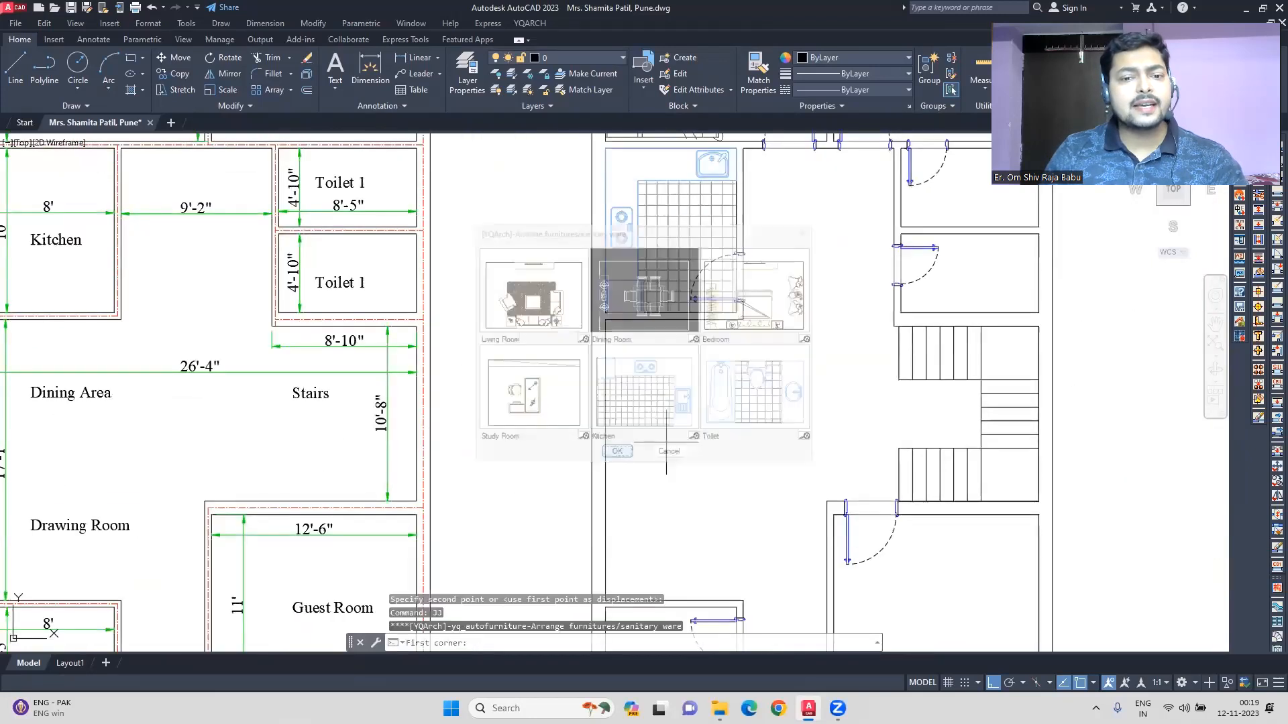
click(744, 320)
click(606, 460)
Finish placing the dining set and delete its cupboard by the outer wall
click(762, 449)
click(629, 437)
click(618, 427)
key(Delete)
click(665, 420)
key(Escape)
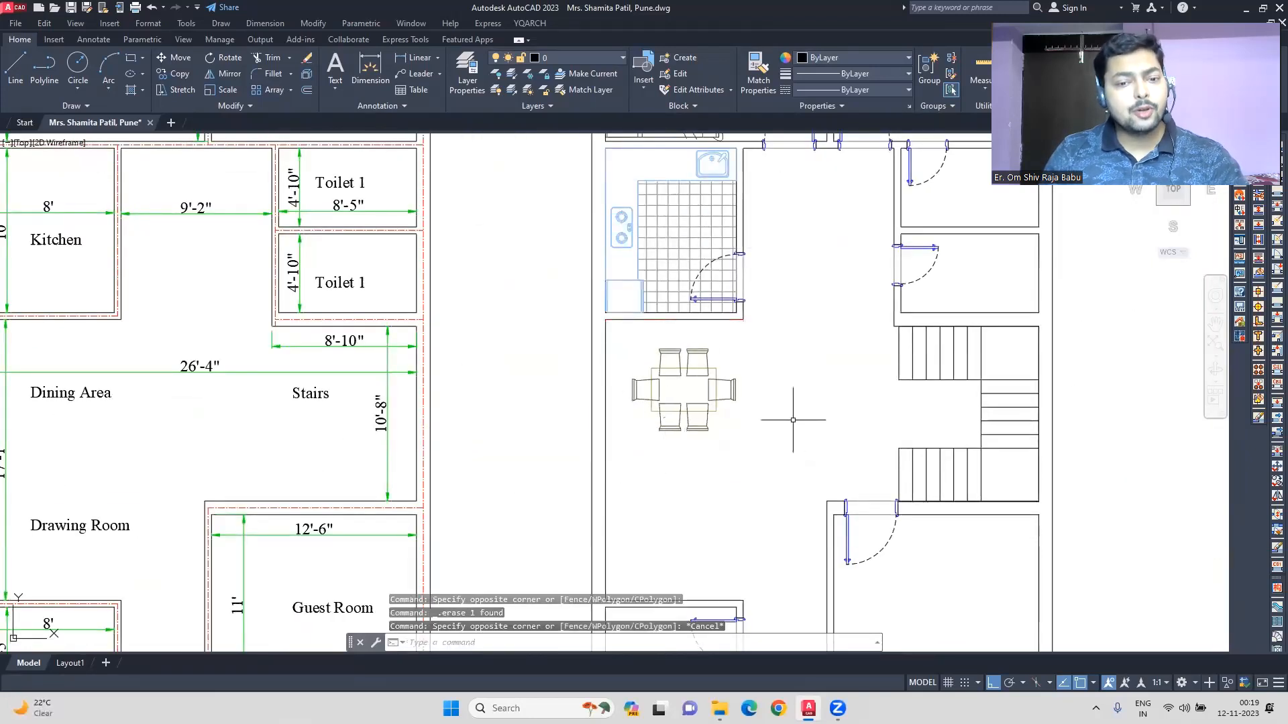
text(jj)
key(Return)
double_click(530, 296)
click(743, 600)
click(605, 438)
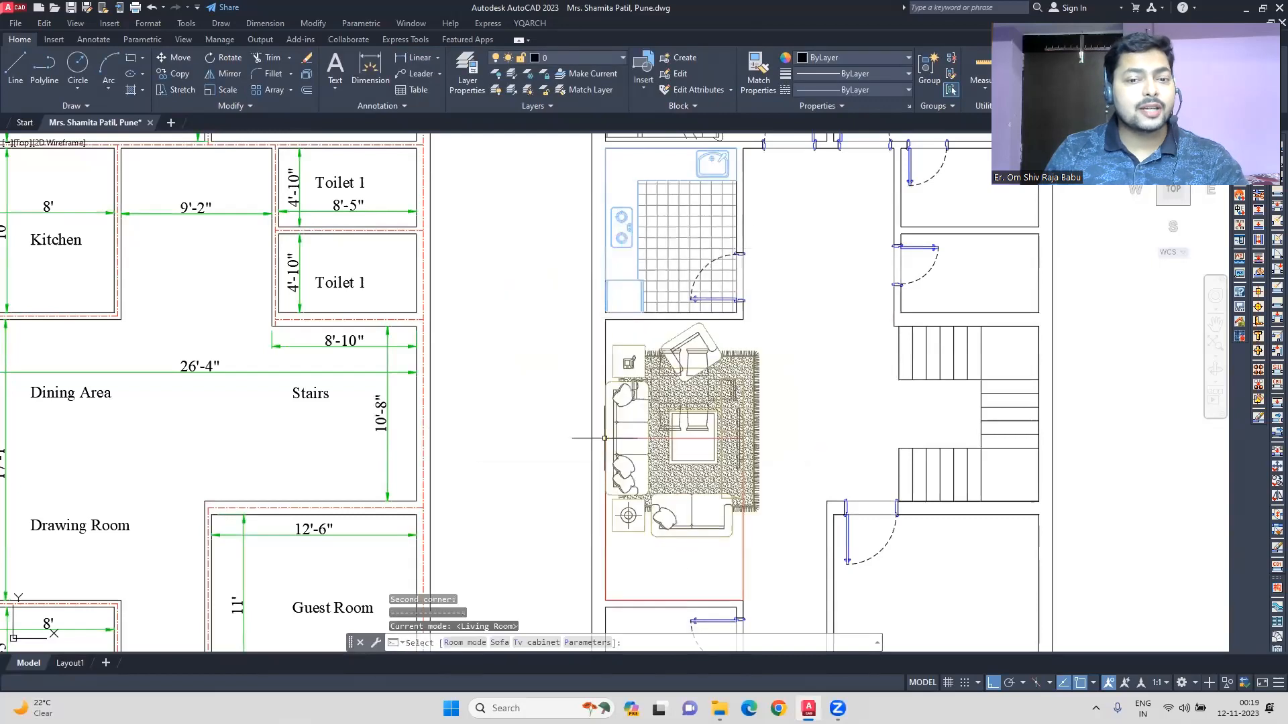
key(Escape)
click(619, 438)
key(Delete)
Draw a horizontal line from the upper-right corner of the pooja room's wall across to the guest room's wall
text(l)
key(Return)
click(743, 600)
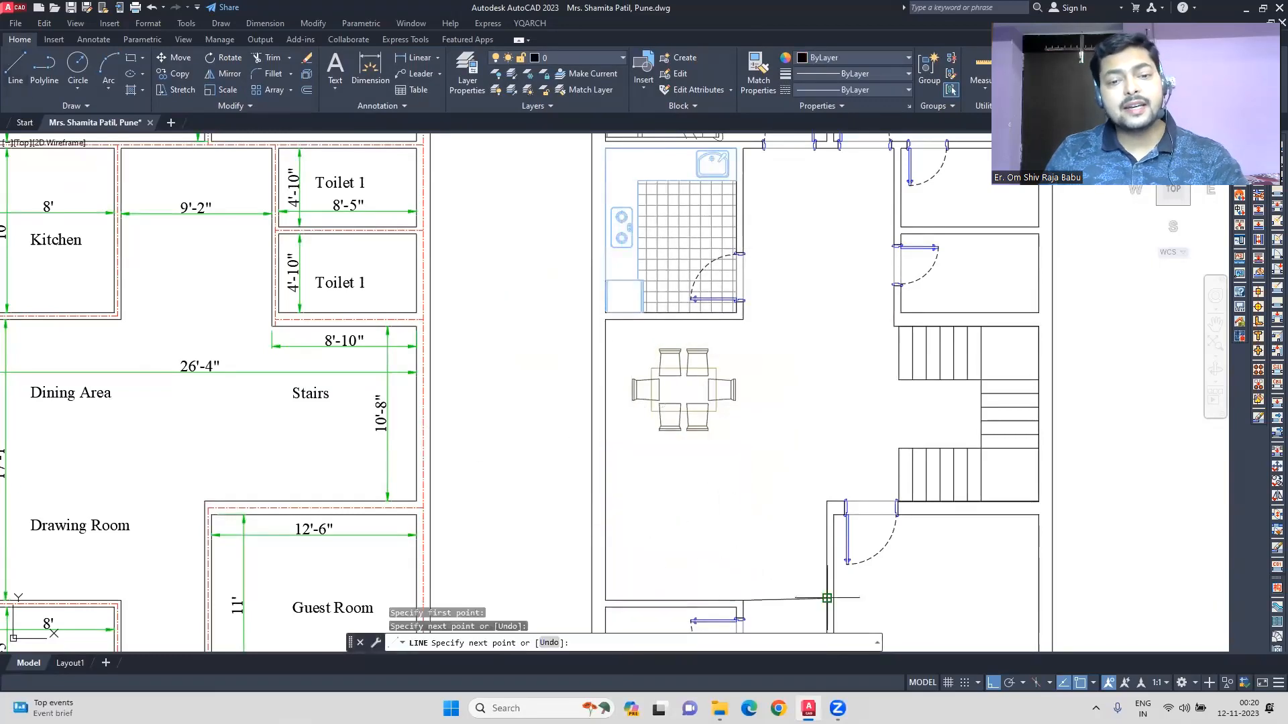
key(Escape)
scroll(758, 592, up, 4)
text(l)
key(Return)
click(663, 505)
click(796, 505)
Auto-arrange a living room set in the drawing room area and cycle through the available sofa groups
text(jj)
click(796, 504)
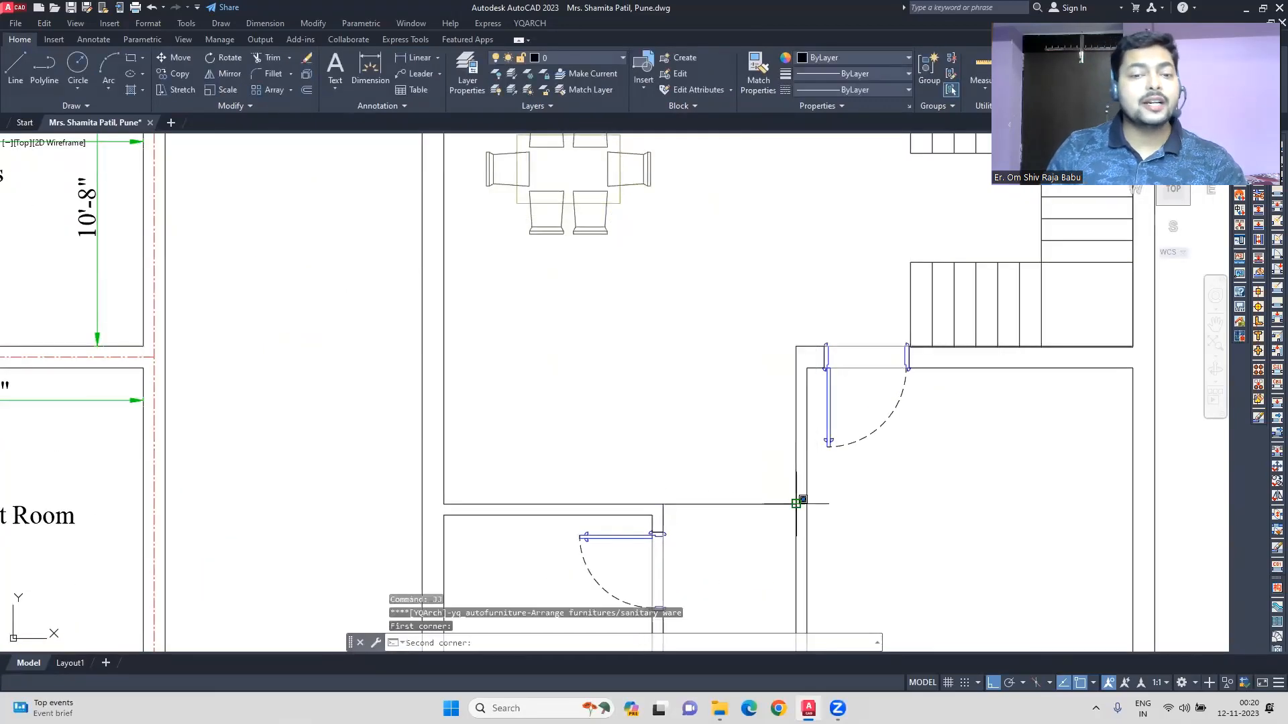
click(444, 240)
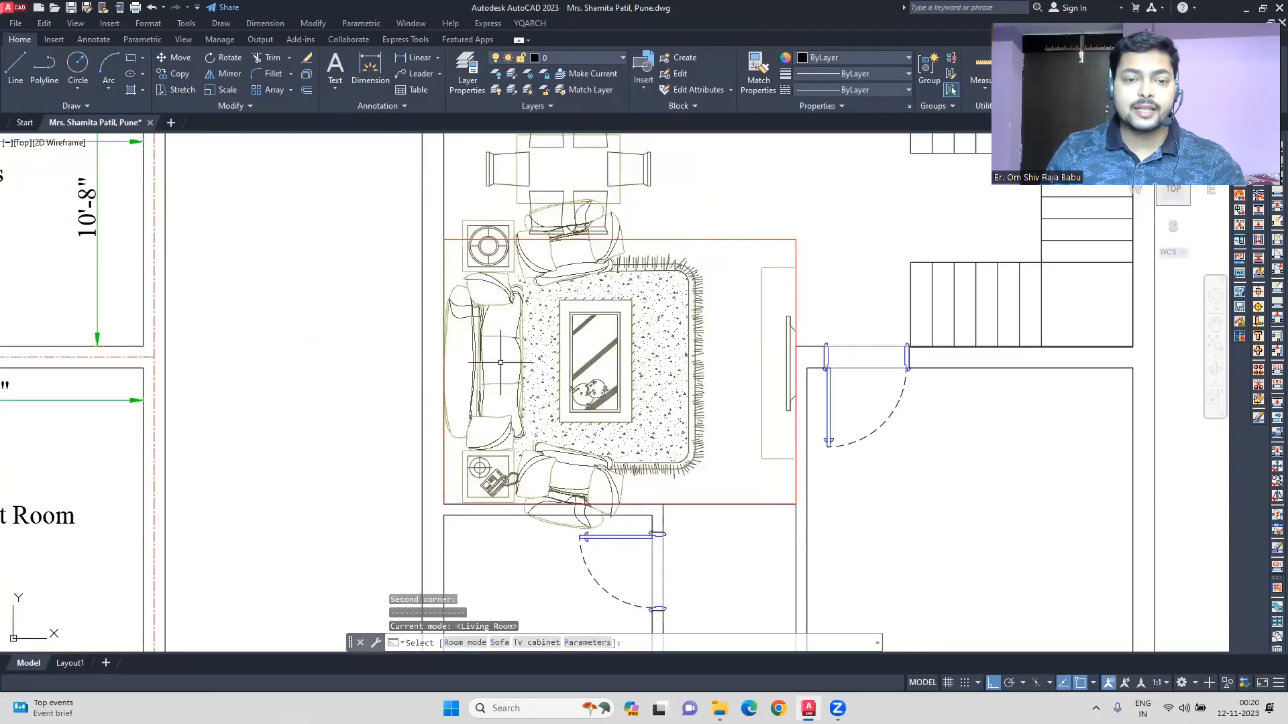
key(s)
key(s)
key(s)
key(s)
key(s)
key(s)
key(s)
key(s)
scroll(505, 352, down, 4)
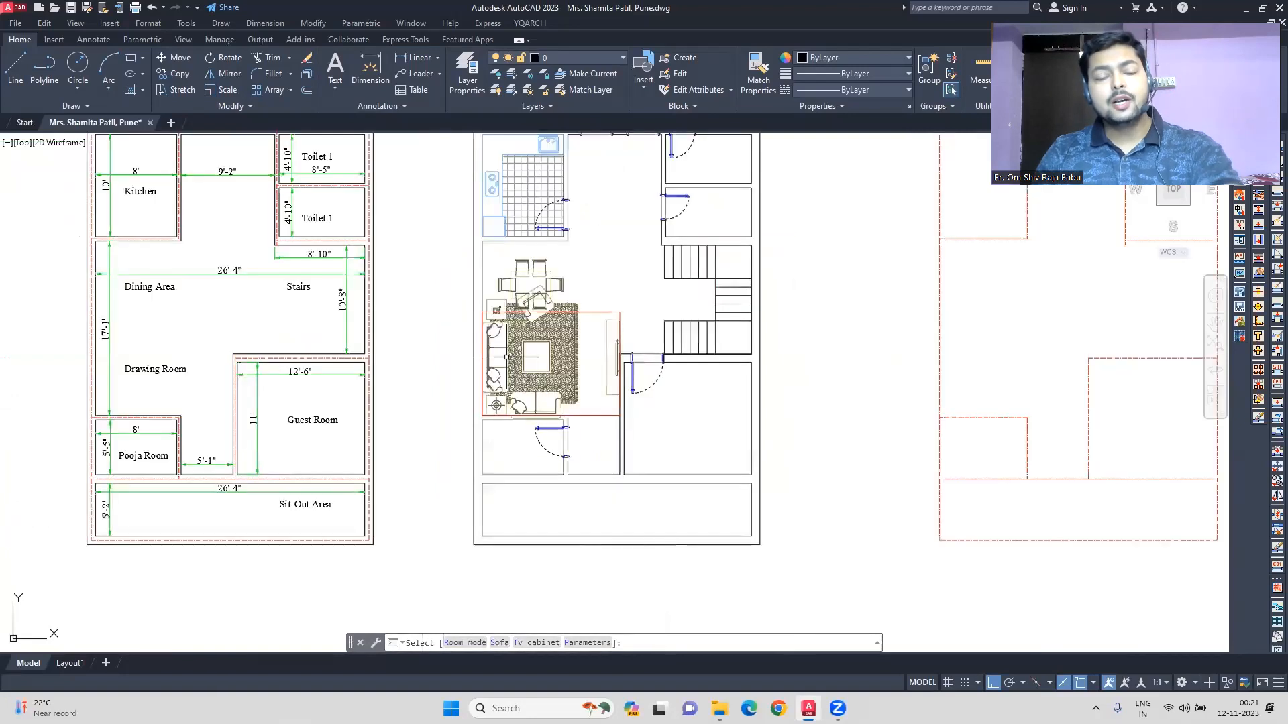
scroll(507, 357, up, 2)
click(506, 357)
Delete the overlapping dining set, sofa group and TV cabinet from the area below the kitchen
scroll(530, 308, up, 2)
middle_drag(531, 307, 534, 405)
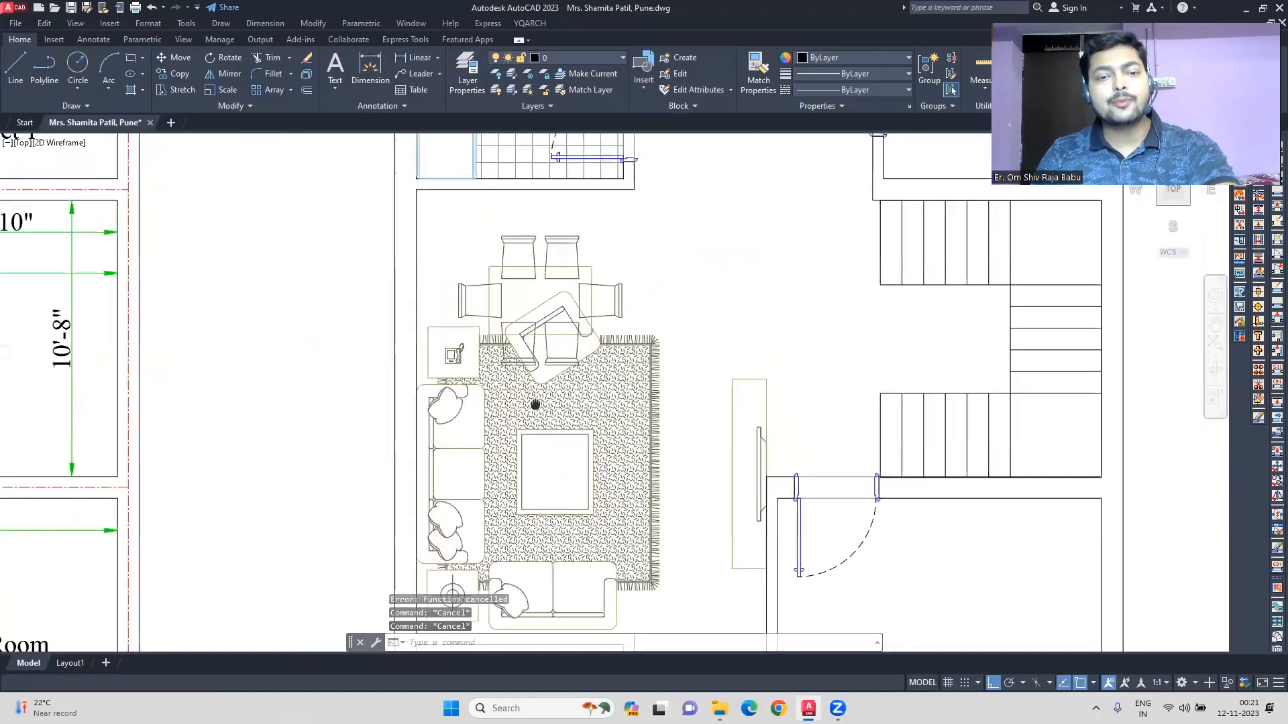
click(414, 441)
key(Escape)
key(Escape)
middle_drag(386, 377, 385, 284)
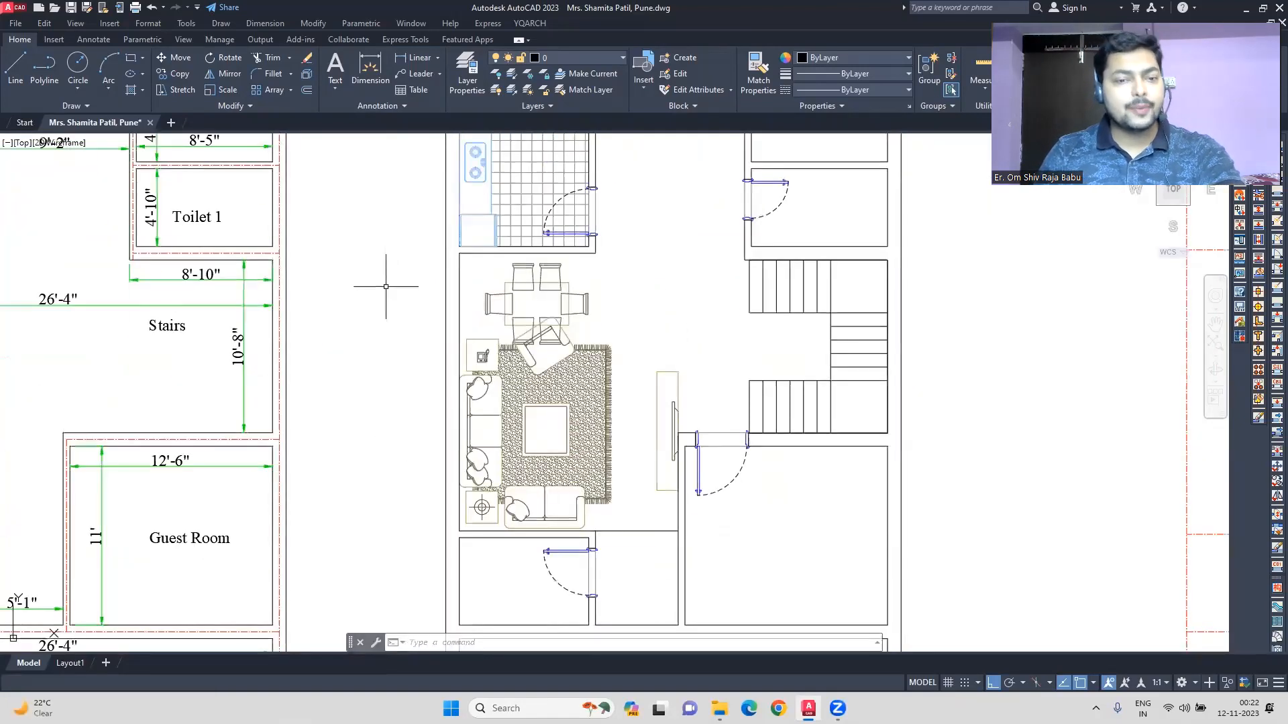
scroll(385, 288, down, 2)
scroll(407, 361, up, 2)
click(691, 269)
click(532, 361)
key(Delete)
Auto-arrange a living room set in the drawing room area, using the sofa group with two armchairs and a glass table
text(ff)
key(Return)
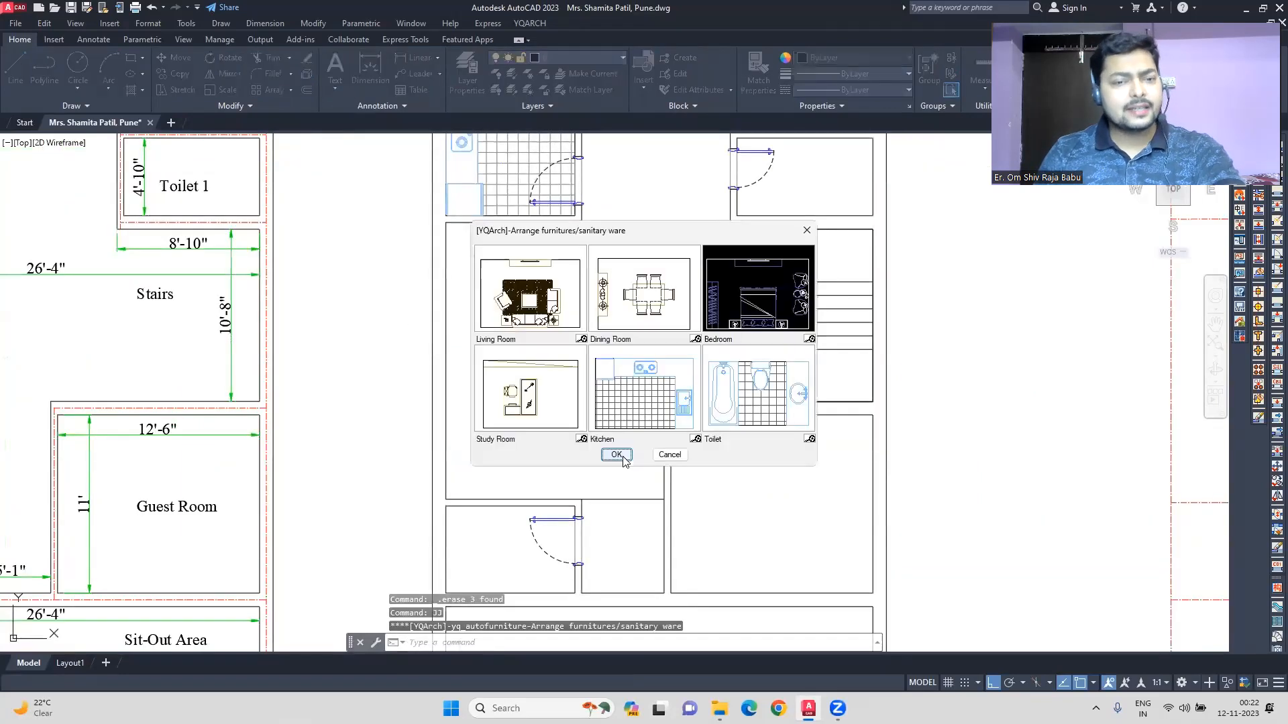
click(615, 454)
click(664, 499)
click(446, 323)
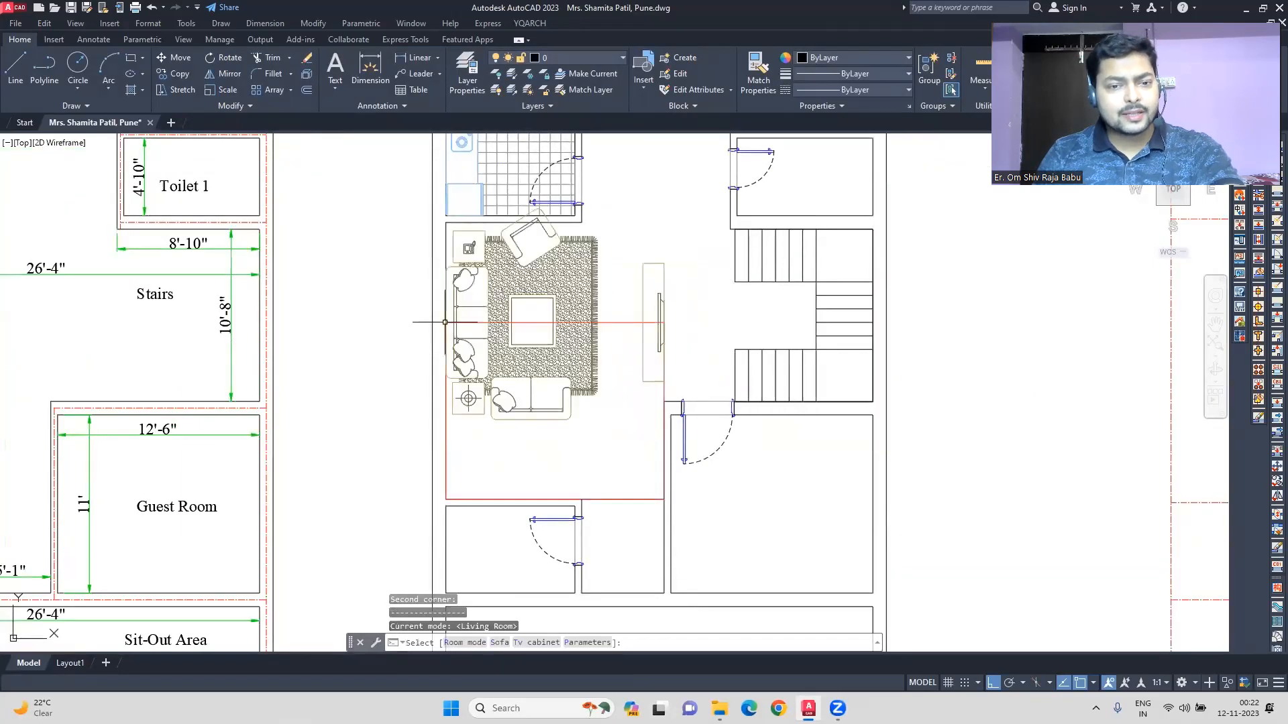
key(s)
click(466, 395)
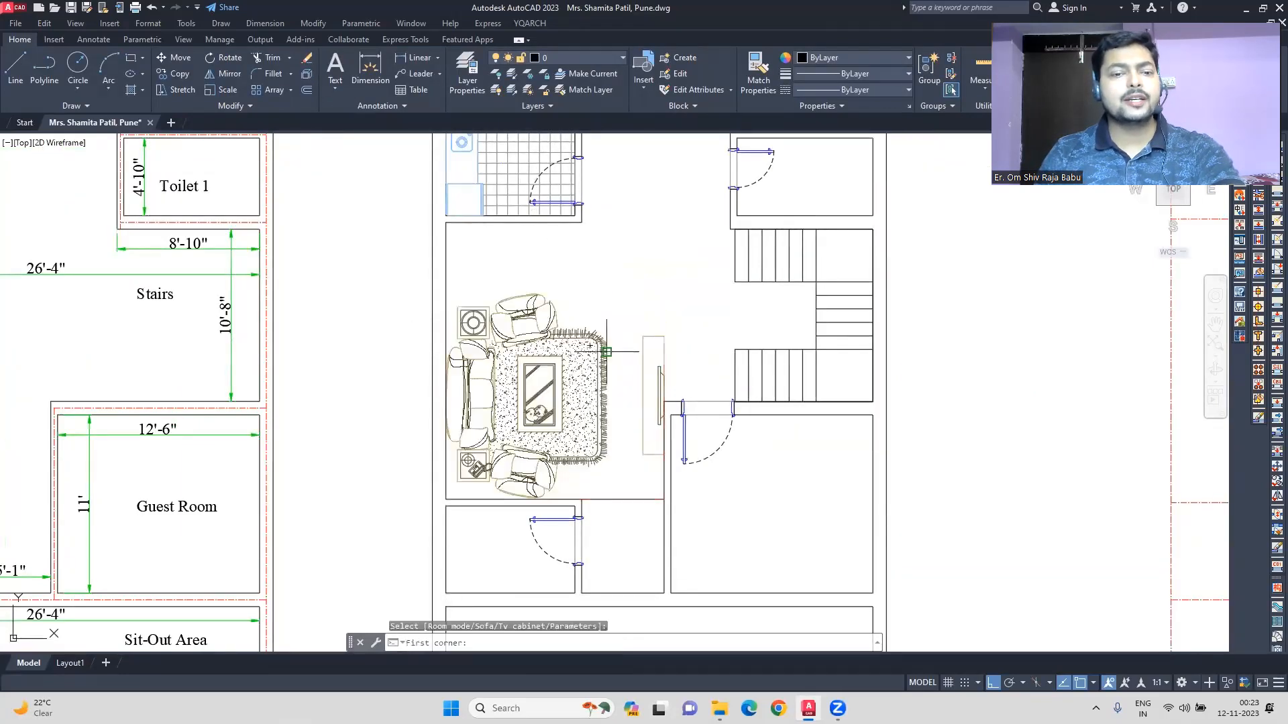
key(Escape)
Try other positions for the living room's TV cabinet and undo the moves
click(664, 349)
text(m)
key(Return)
click(671, 236)
click(671, 301)
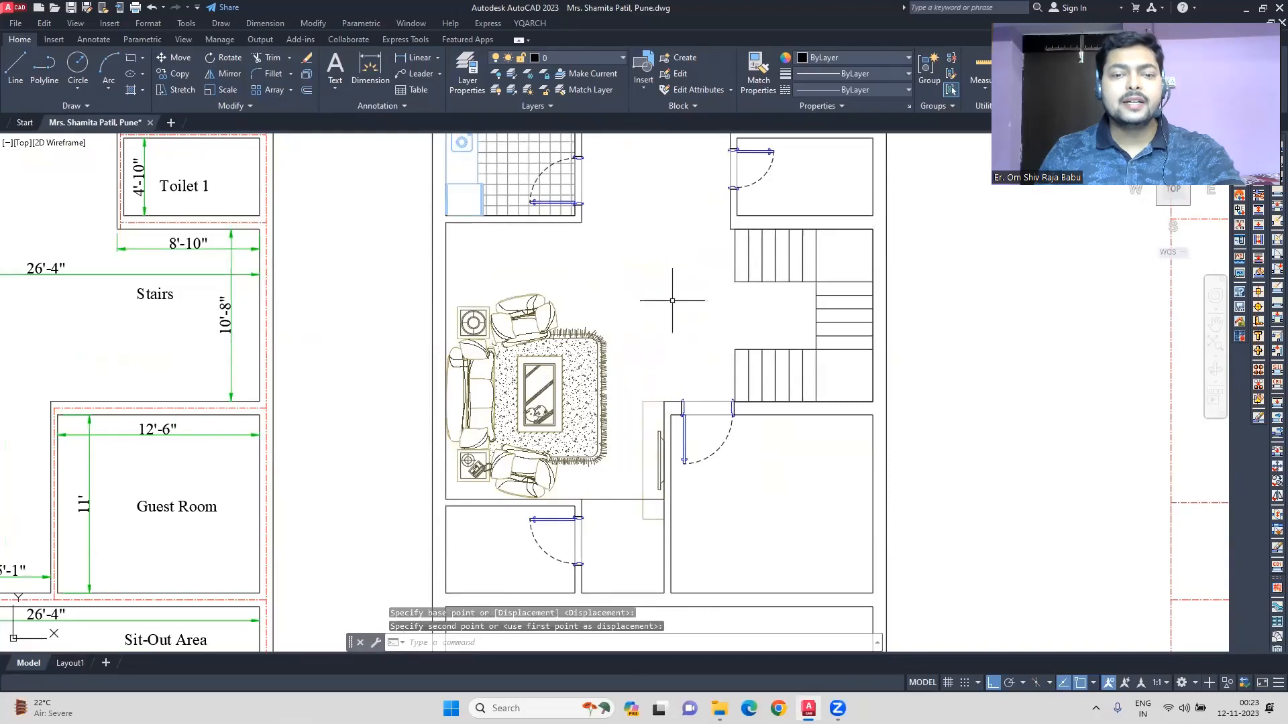
key(Escape)
drag(657, 382, 640, 409)
key(Delete)
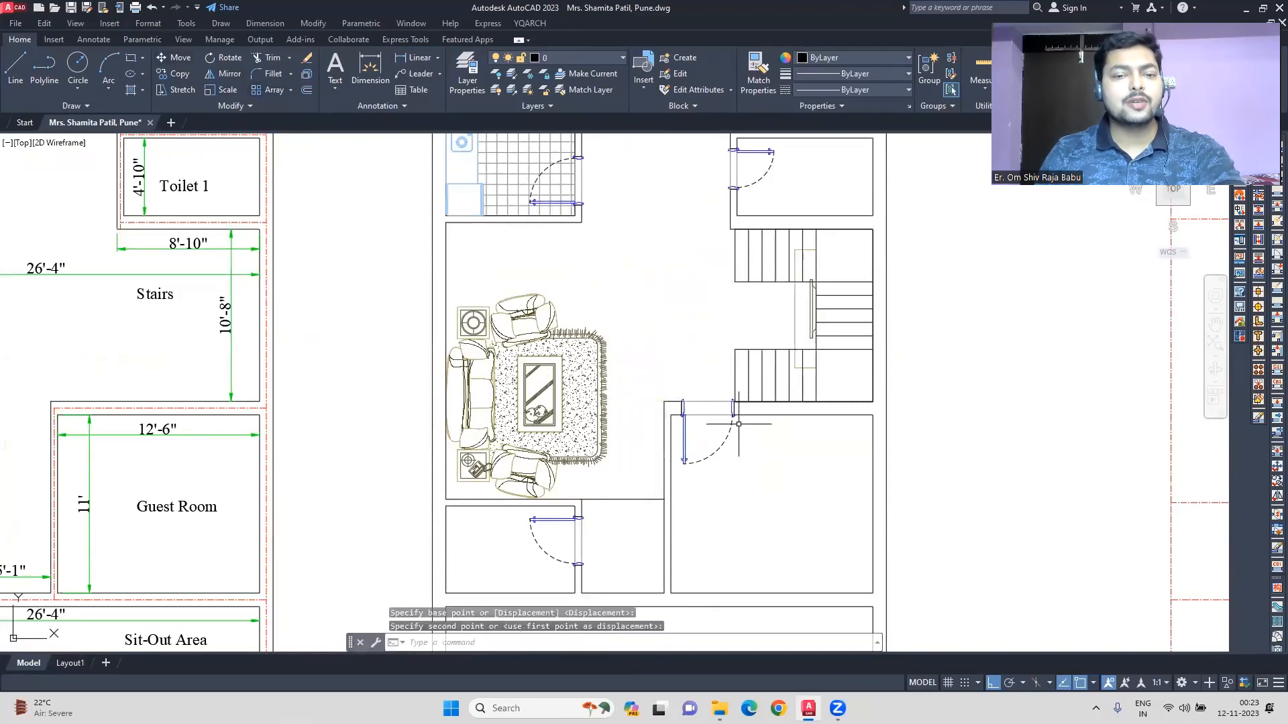
key(ctrl+z)
Move the living room's TV cabinet straight down so it stands against the guest room's wall, facing the sofa
click(644, 349)
text(m)
key(Return)
click(679, 239)
click(679, 276)
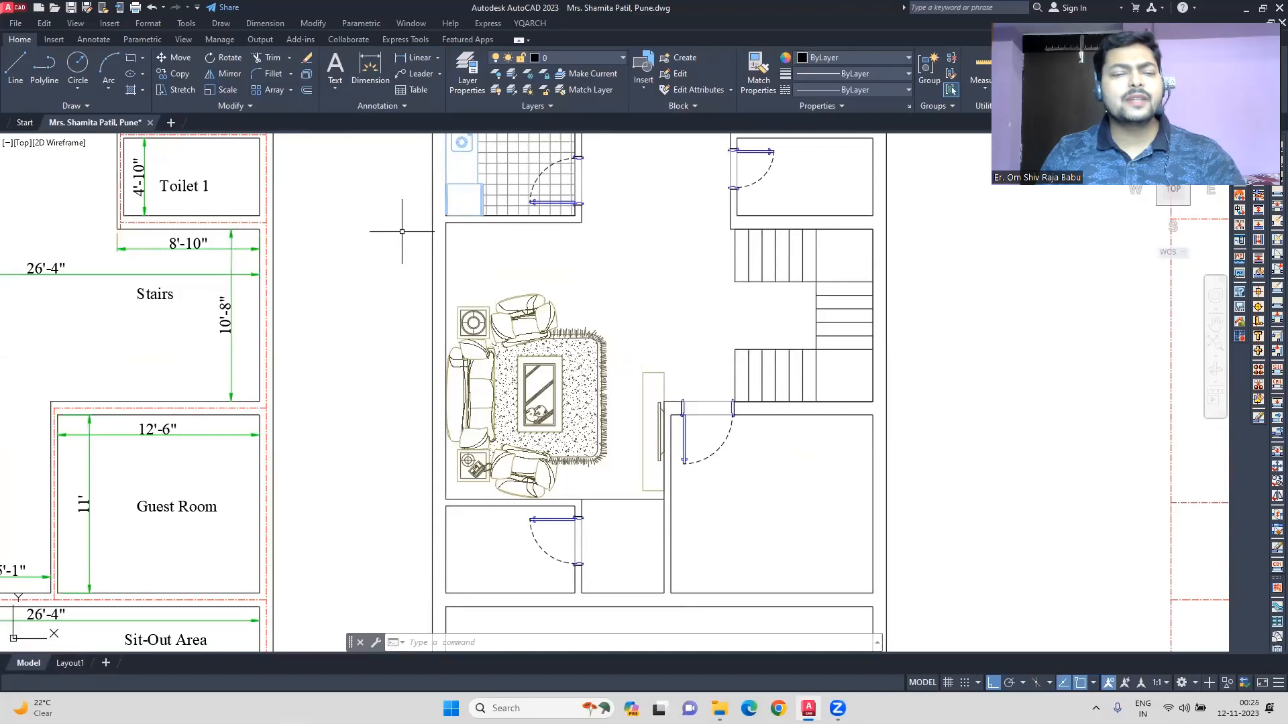
scroll(402, 232, down, 3)
scroll(553, 265, up, 3)
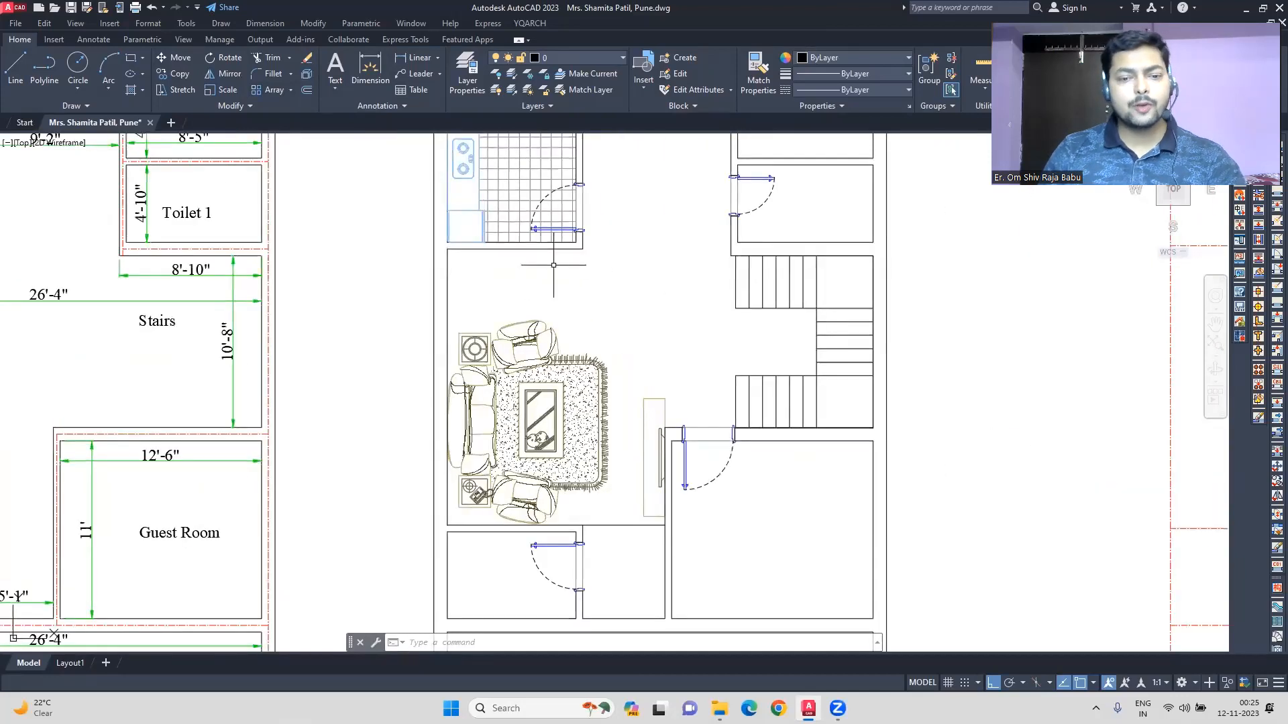
scroll(554, 265, down, 3)
middle_drag(914, 446, 893, 407)
scroll(687, 469, up, 4)
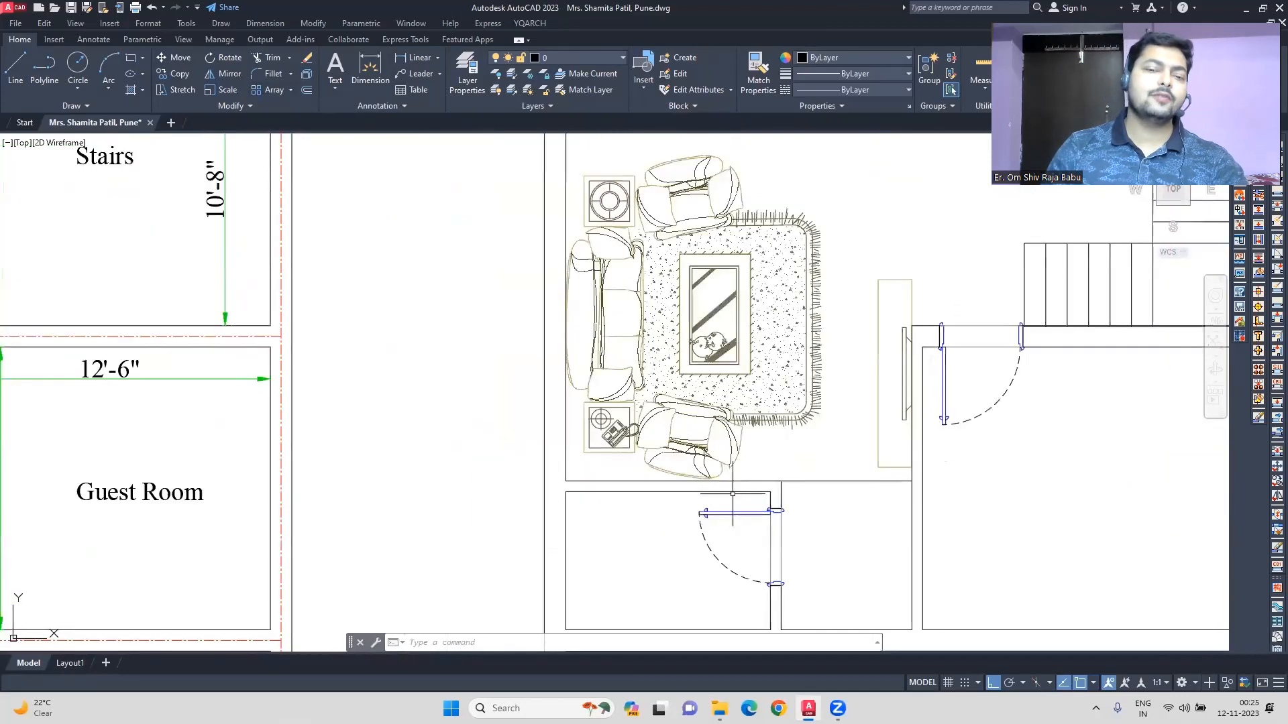
Auto-arrange a dining set between the kitchen and the sofa group and delete its cupboard by the outer wall
scroll(686, 497, down, 2)
text(vv)
key(Return)
click(530, 292)
click(625, 209)
click(825, 283)
key(Return)
click(634, 246)
key(Delete)
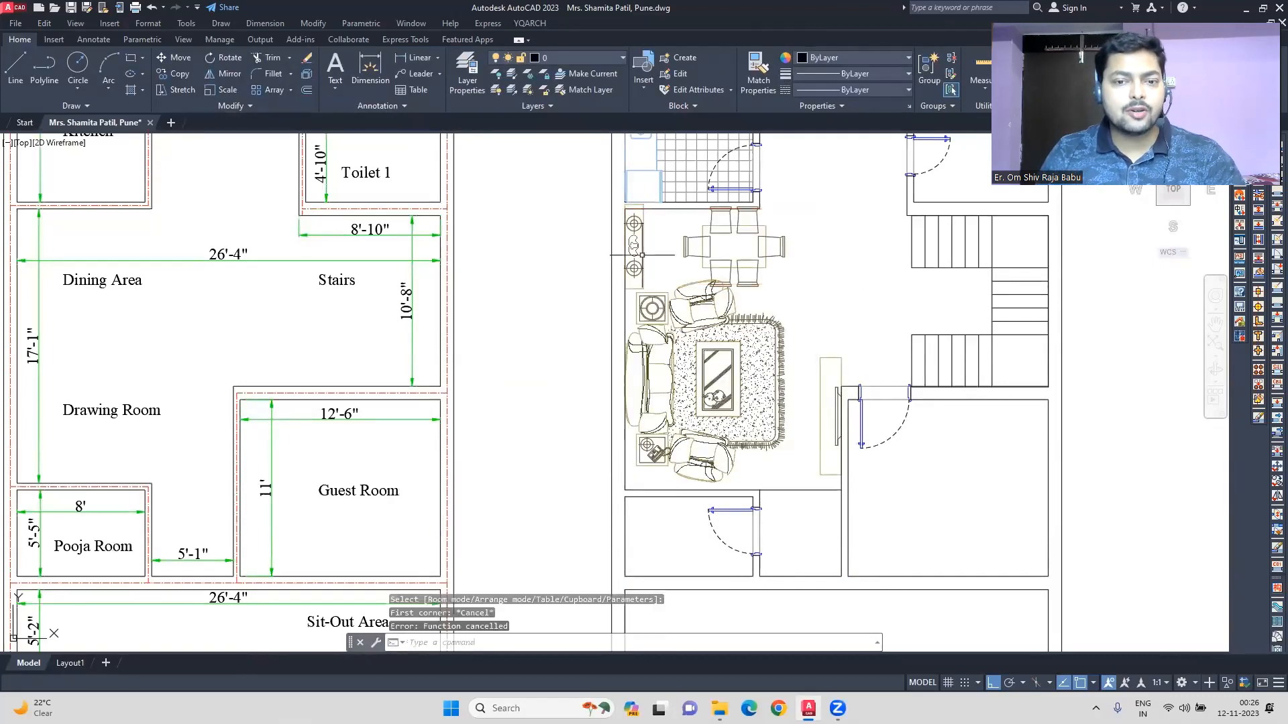
Rotate the dining set a quarter turn and move it right, away from the outer wall
drag(673, 201, 870, 299)
text(ro)
click(734, 246)
text(m)
click(487, 256)
click(541, 256)
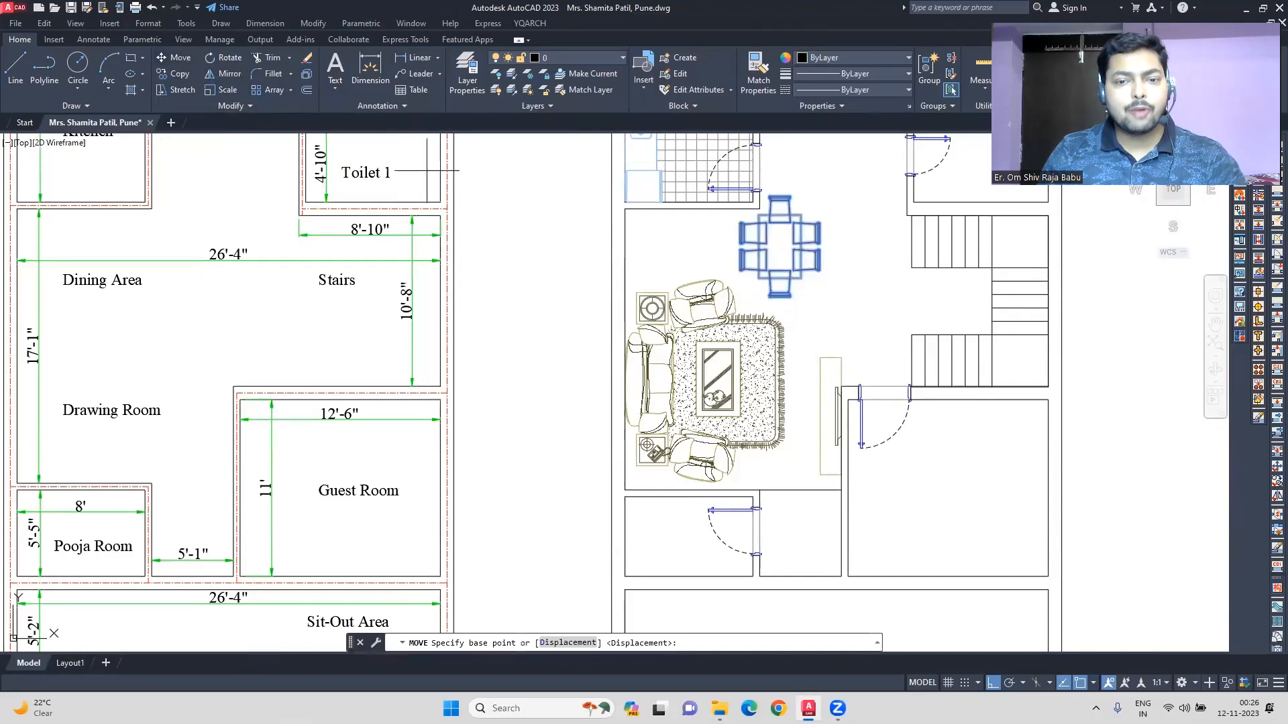
middle_drag(220, 430, 573, 426)
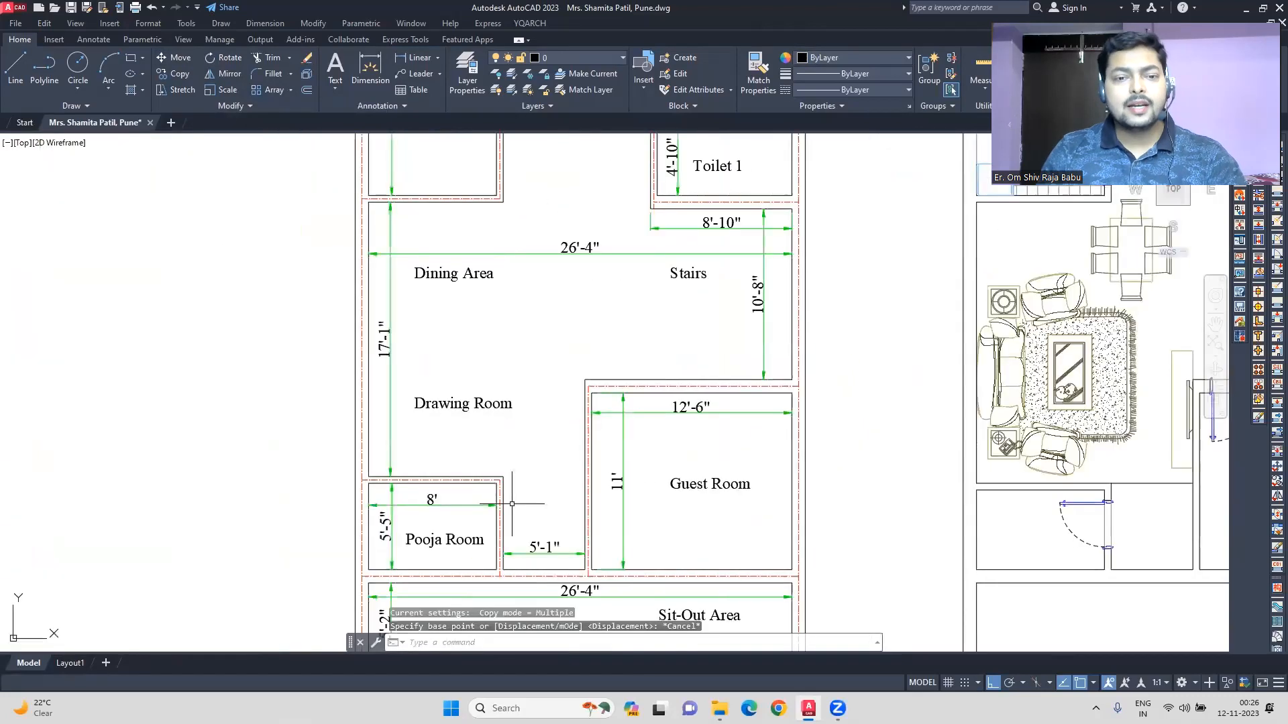
scroll(403, 429, down, 3)
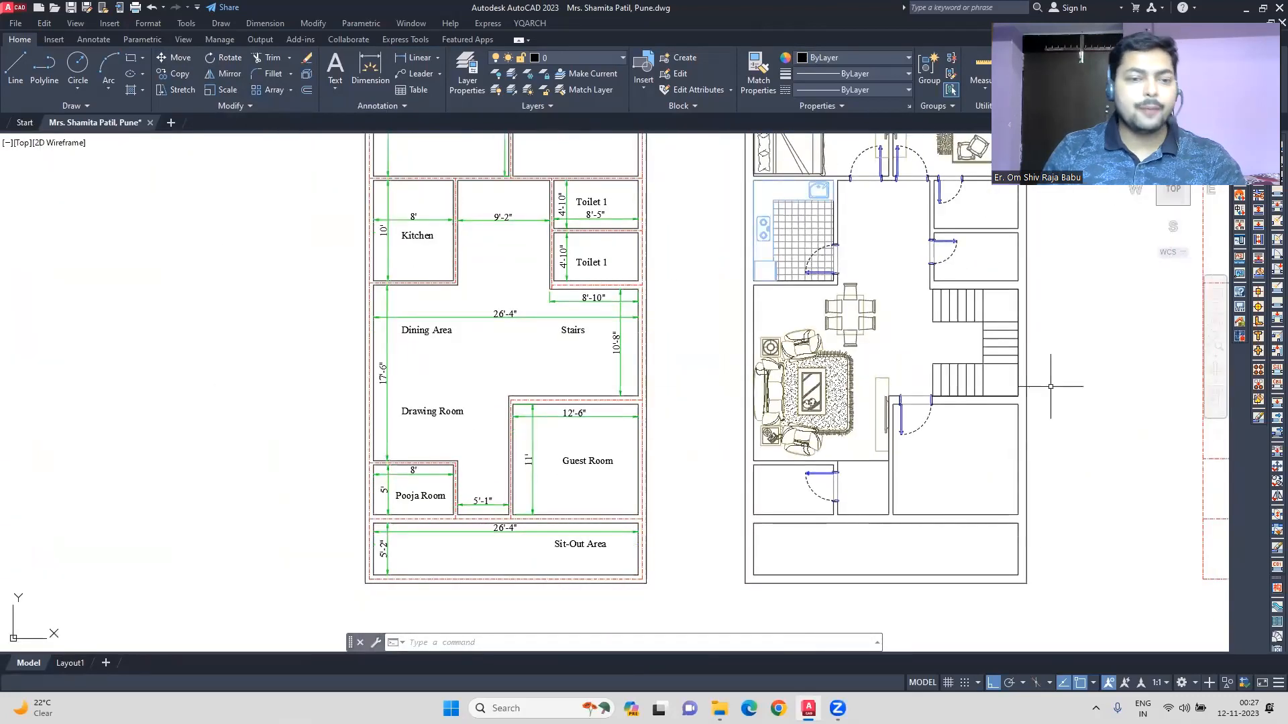
middle_drag(1125, 391, 997, 395)
scroll(771, 403, up, 3)
scroll(774, 399, down, 3)
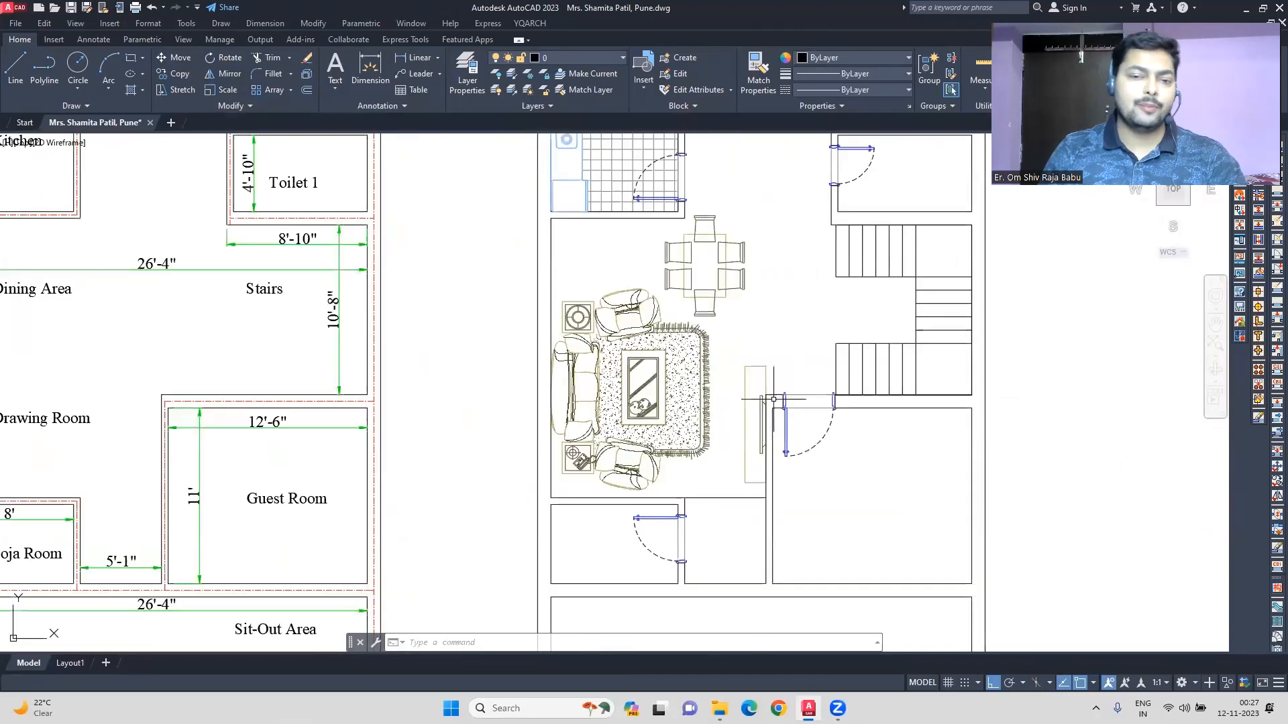
scroll(367, 411, down, 2)
scroll(375, 413, up, 2)
scroll(375, 413, down, 2)
scroll(618, 435, up, 2)
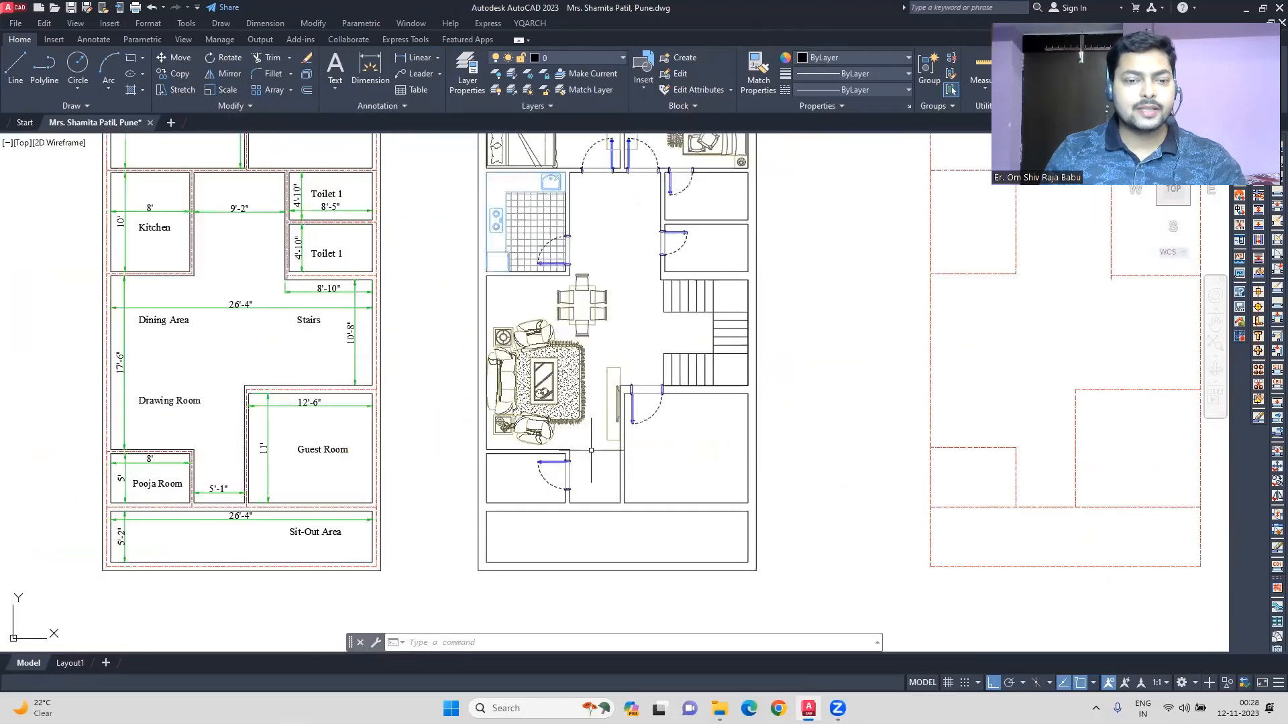
Try auto-arranging a bedroom set in the guest room, with the wardrobe along the staircase wall
key(space)
click(753, 290)
click(624, 394)
click(748, 502)
click(782, 445)
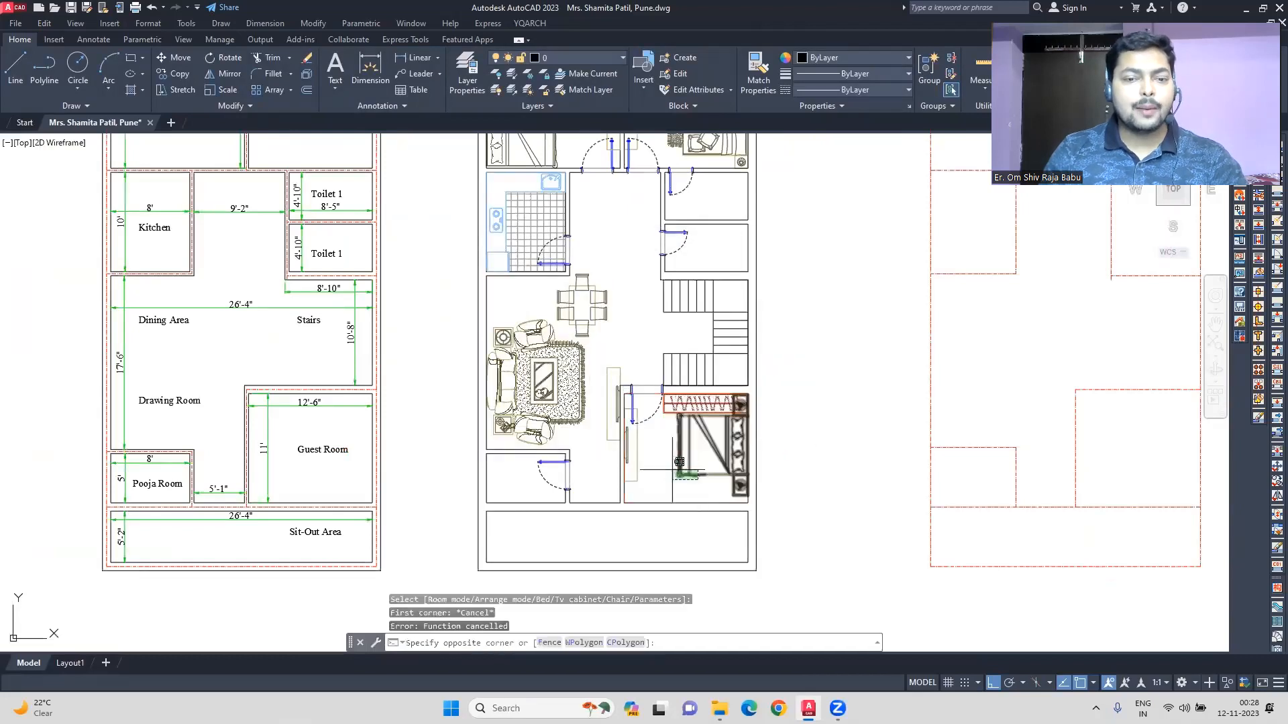
Try moving the guest room's bed and delete the trial furniture set
click(678, 460)
text(m)
key(space)
scroll(709, 495, up, 3)
click(792, 316)
key(Escape)
click(516, 378)
key(Delete)
Auto-arrange a new bedroom set in the guest room and move its wardrobe up against the staircase wall
text(ff)
key(space)
click(758, 292)
click(724, 305)
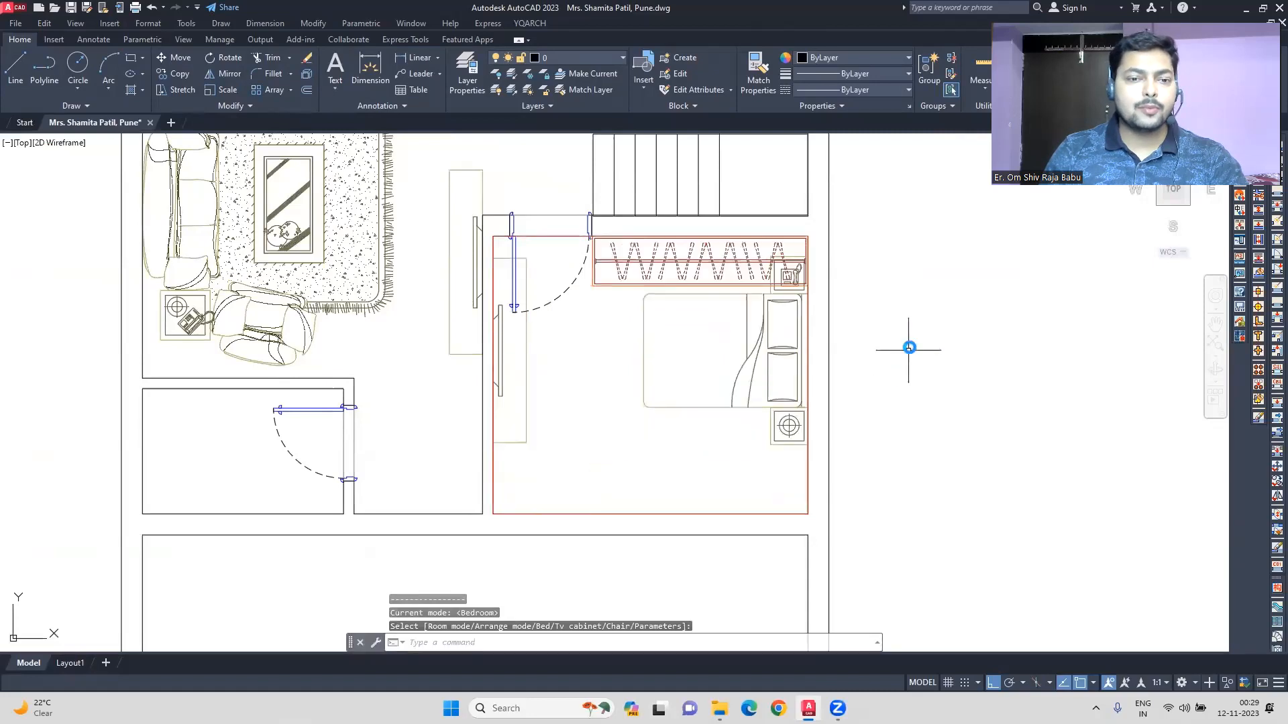
click(906, 391)
click(174, 58)
click(807, 464)
click(807, 236)
Move the guest room's bed group and TV cabinet straight down, away from the wardrobe and door
drag(671, 416, 511, 349)
click(175, 58)
click(971, 319)
click(971, 340)
Stretch the two upper bedrooms upward by 1' in both plans and delete the furnished left bedroom's furniture
scroll(865, 442, down, 2)
scroll(865, 443, down, 5)
scroll(785, 259, up, 5)
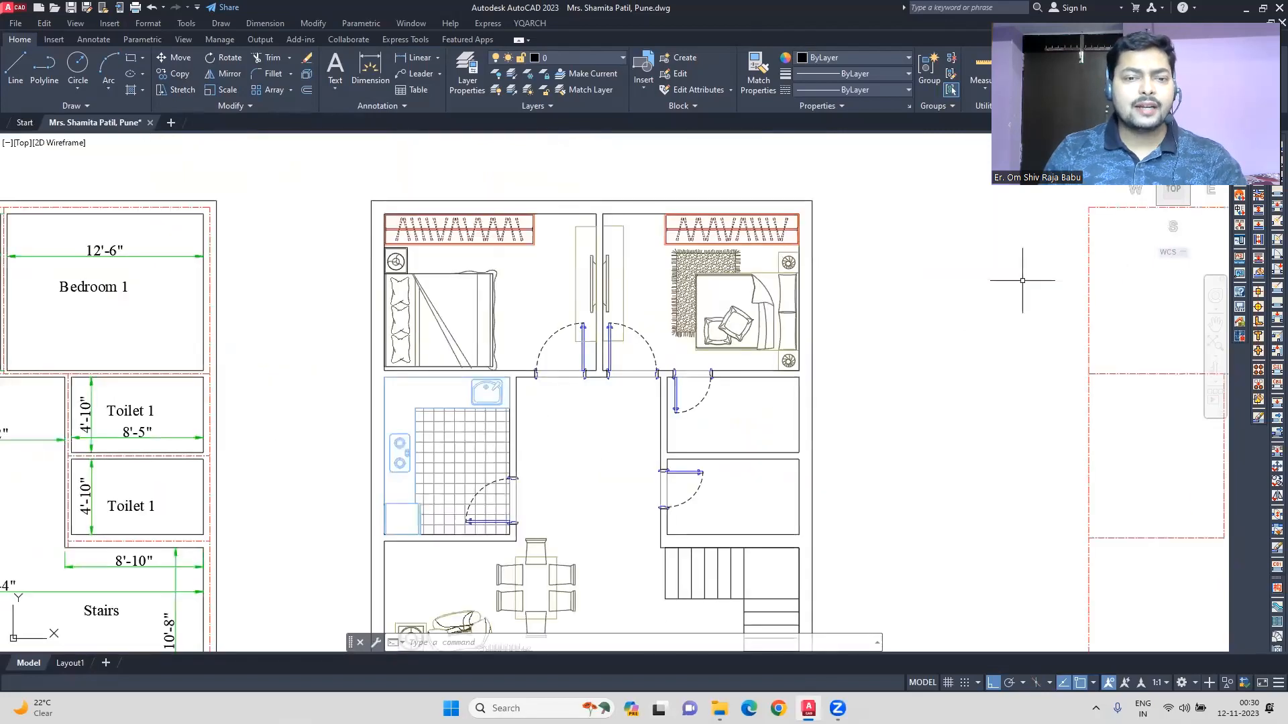
scroll(1022, 281, down, 3)
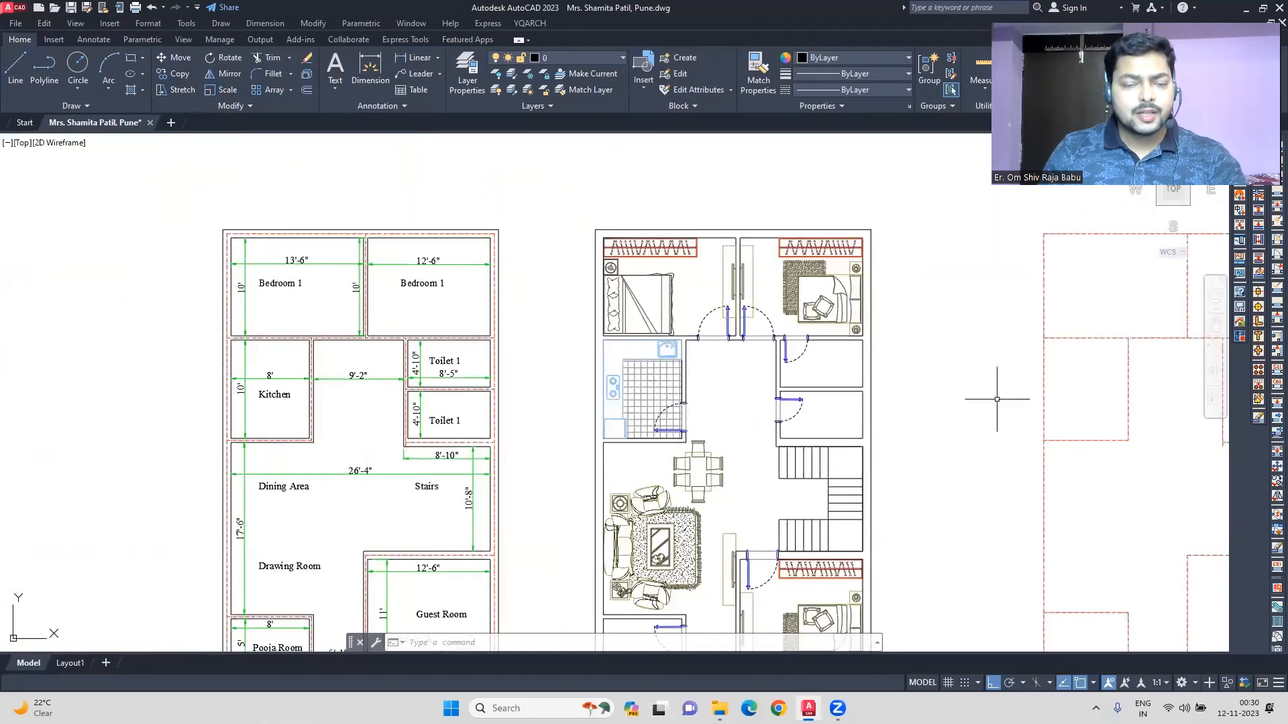
scroll(658, 208, up, 3)
click(1023, 279)
click(534, 229)
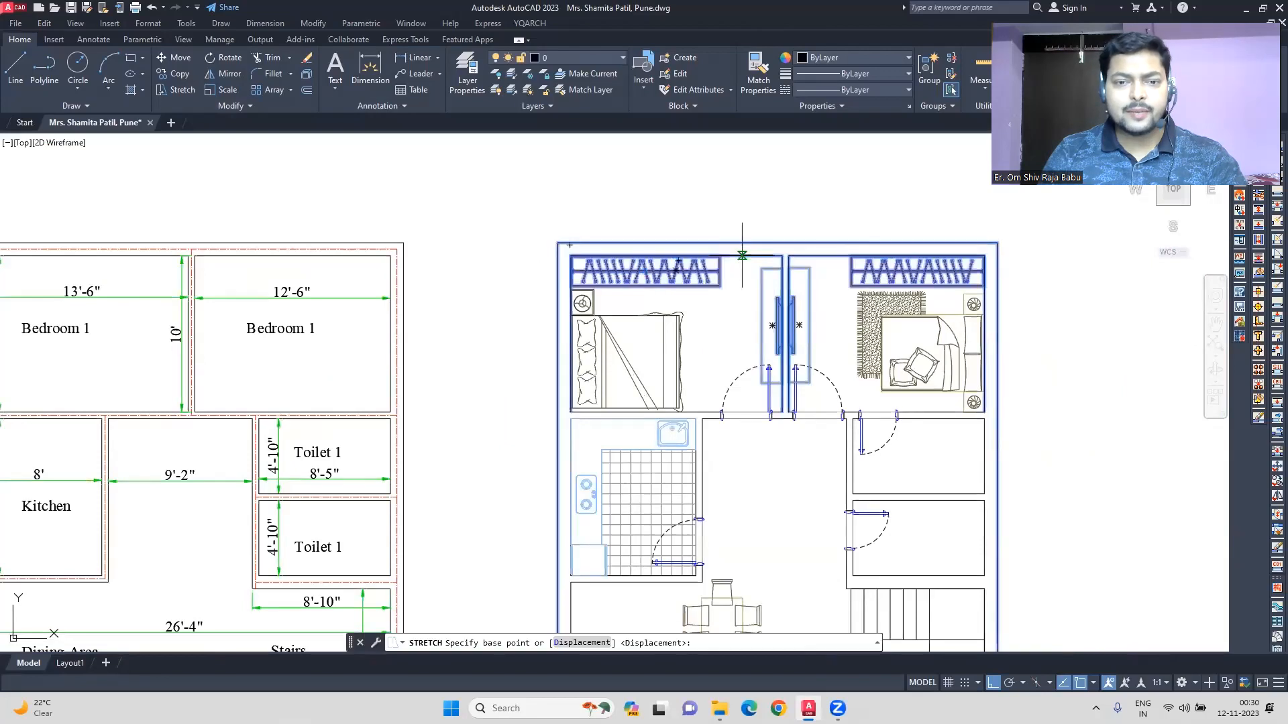
click(742, 256)
text(1')
key(Return)
scroll(471, 288, up, 3)
text(1')
key(Return)
key(Delete)
Mirror the right bedroom's furniture across the dividing wall into the left bedroom, keeping the originals
click(899, 267)
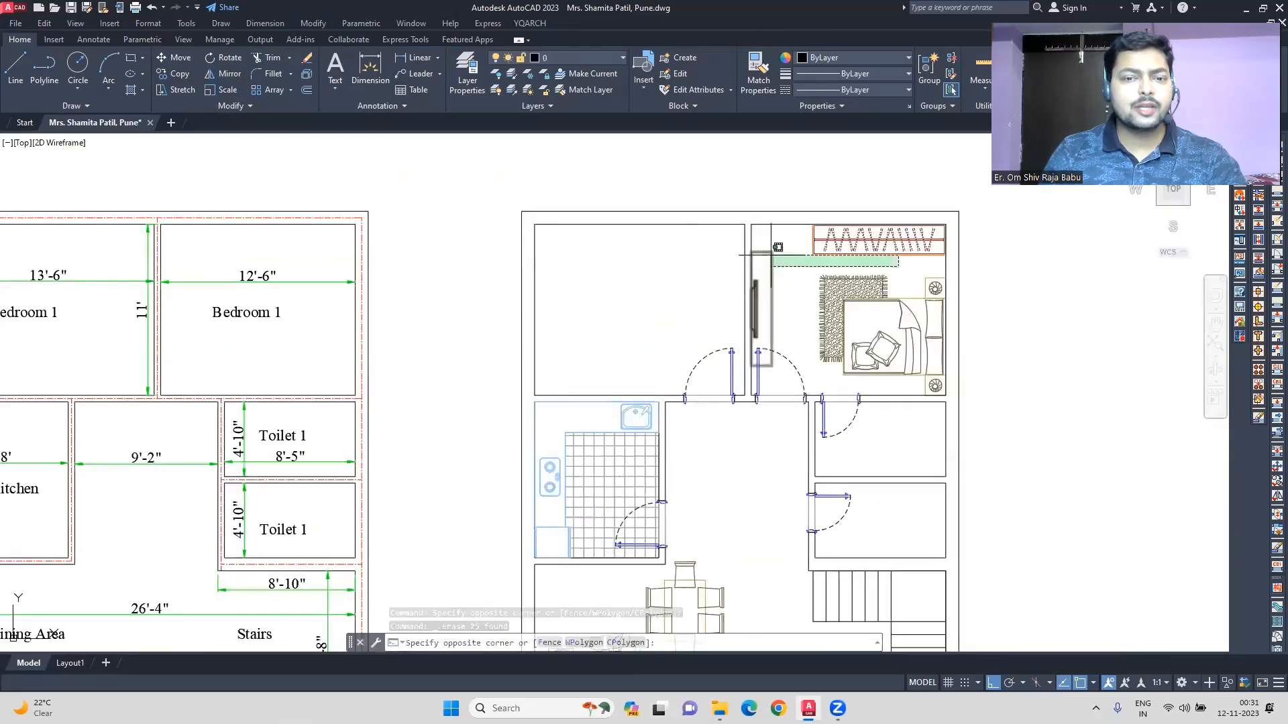
click(768, 256)
click(223, 74)
click(740, 212)
click(742, 167)
key(Return)
Move the mirrored TV cabinet sideways against the wall between the two bedrooms
click(736, 321)
click(708, 312)
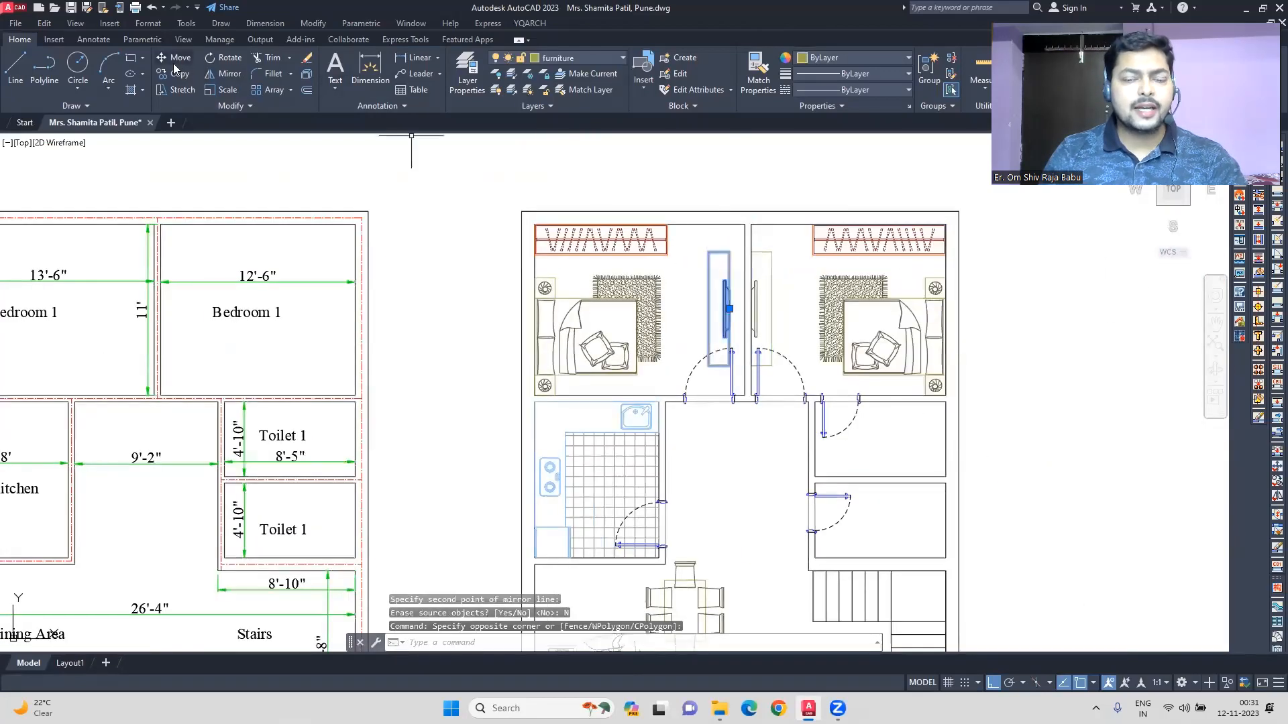
click(175, 62)
scroll(744, 206, up, 2)
click(721, 278)
click(746, 279)
Delete all the mirrored furniture from the left bedroom
click(658, 345)
click(578, 380)
click(675, 268)
key(Delete)
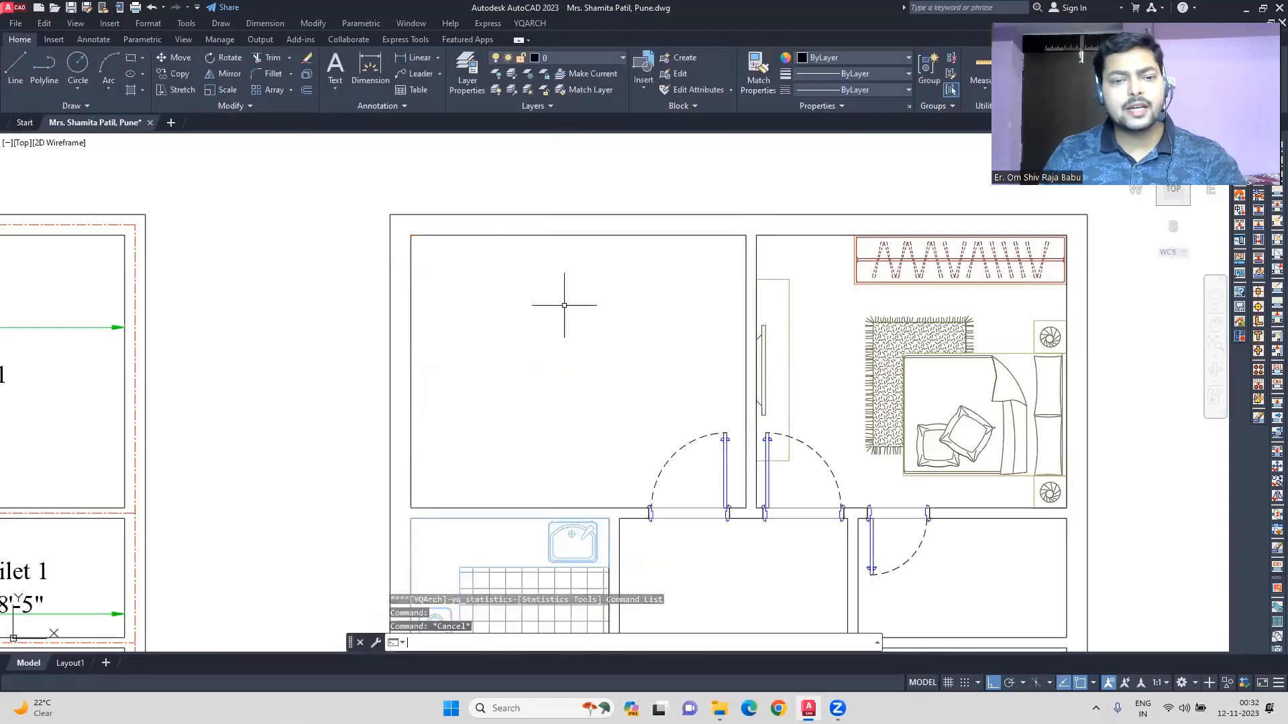
Auto-arrange a bedroom set in the left bedroom, using the dotted-blanket bed and a wardrobe along the kitchen wall
click(410, 235)
click(746, 508)
key(b)
key(r)
key(r)
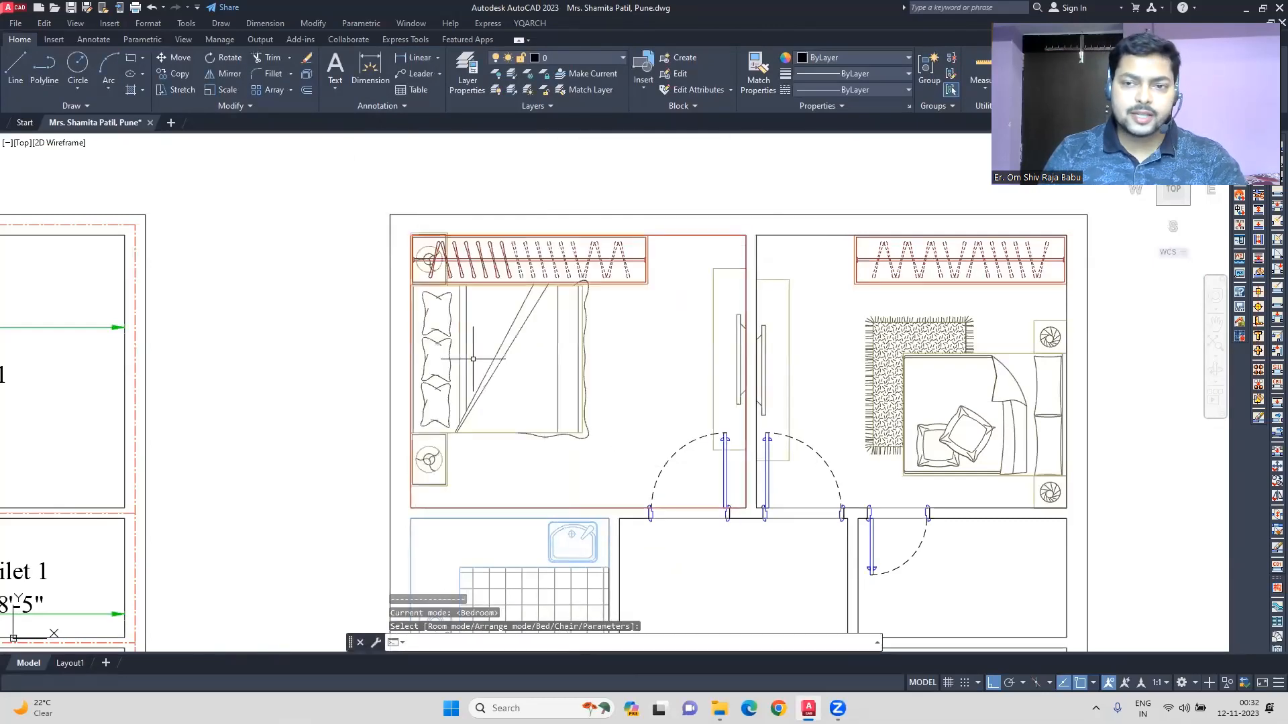
key(b)
key(b)
key(a)
key(Return)
Move the left bedroom's bed group straight up toward the upper wall, away from the wardrobe
click(603, 312)
click(560, 352)
click(176, 58)
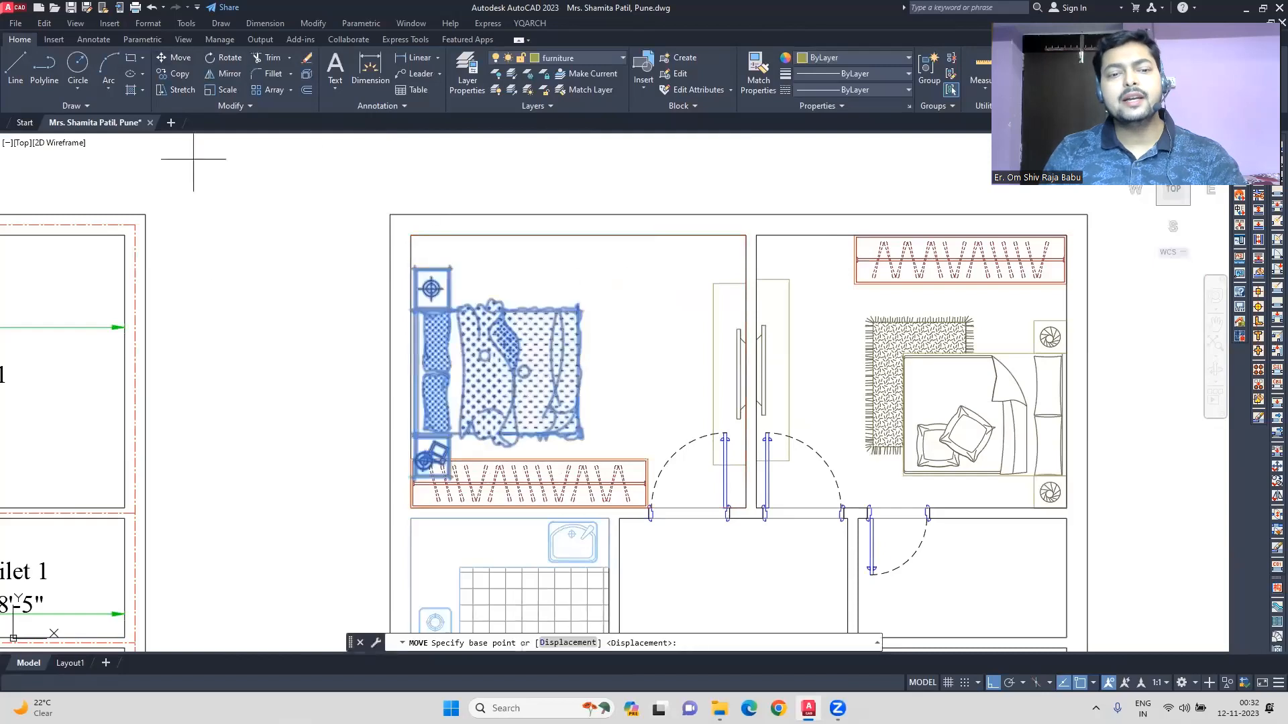
click(210, 260)
click(210, 233)
Move both bedrooms' TV cabinets and the right bedroom's bed group upward to clear the door swings
click(713, 335)
click(176, 58)
click(238, 262)
click(178, 58)
click(212, 174)
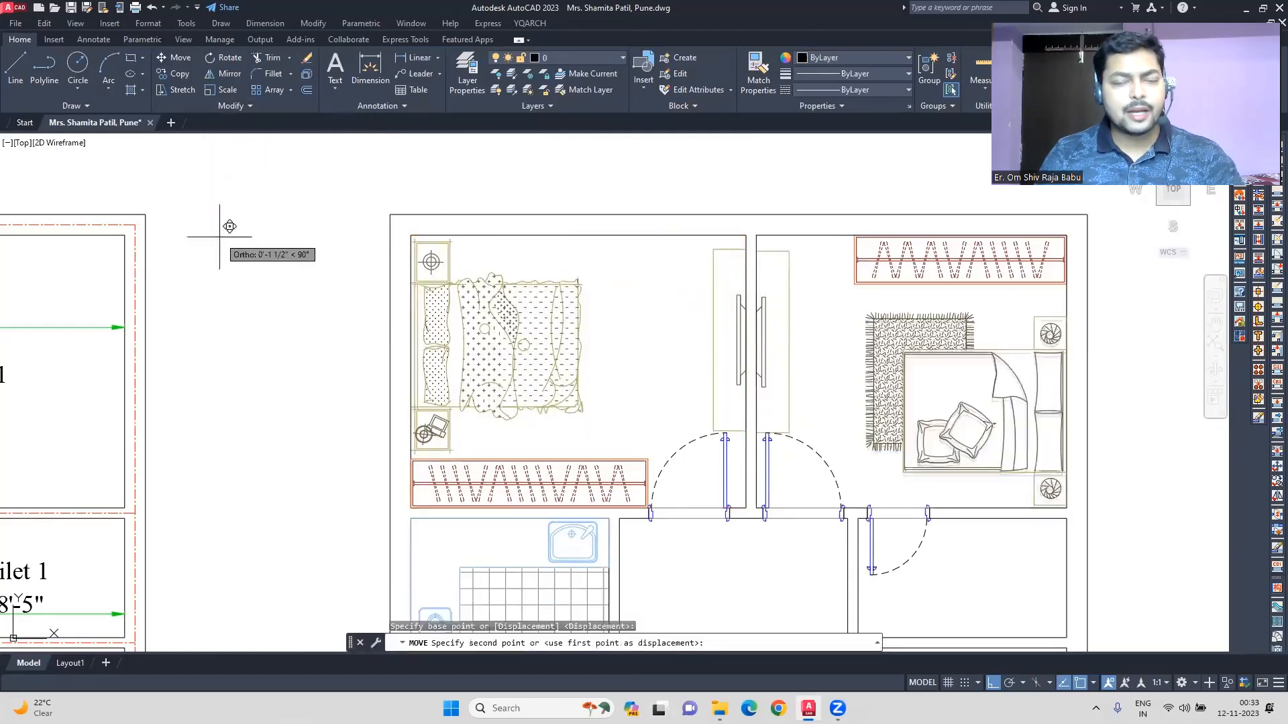
key(Escape)
Auto-arrange a toilet set in the upper toilet, without tiling and with the fixtures along its lower wall
scroll(232, 233, down, 2)
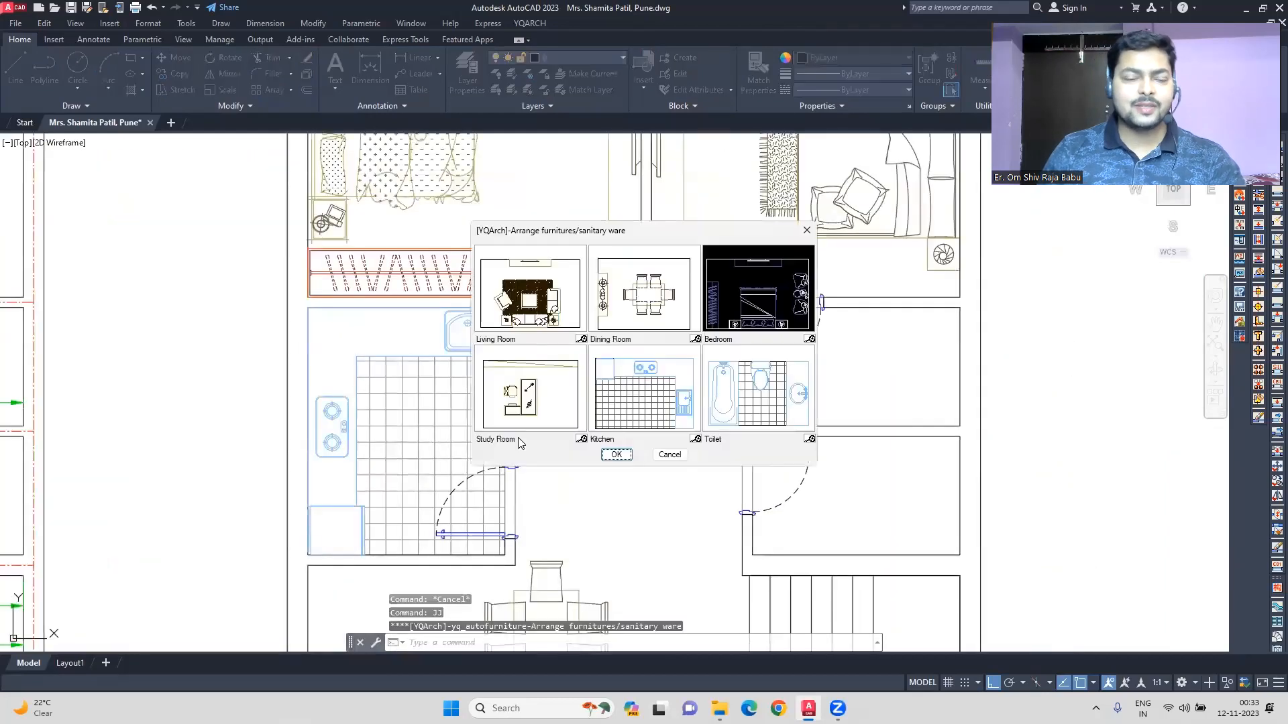
click(753, 397)
click(695, 452)
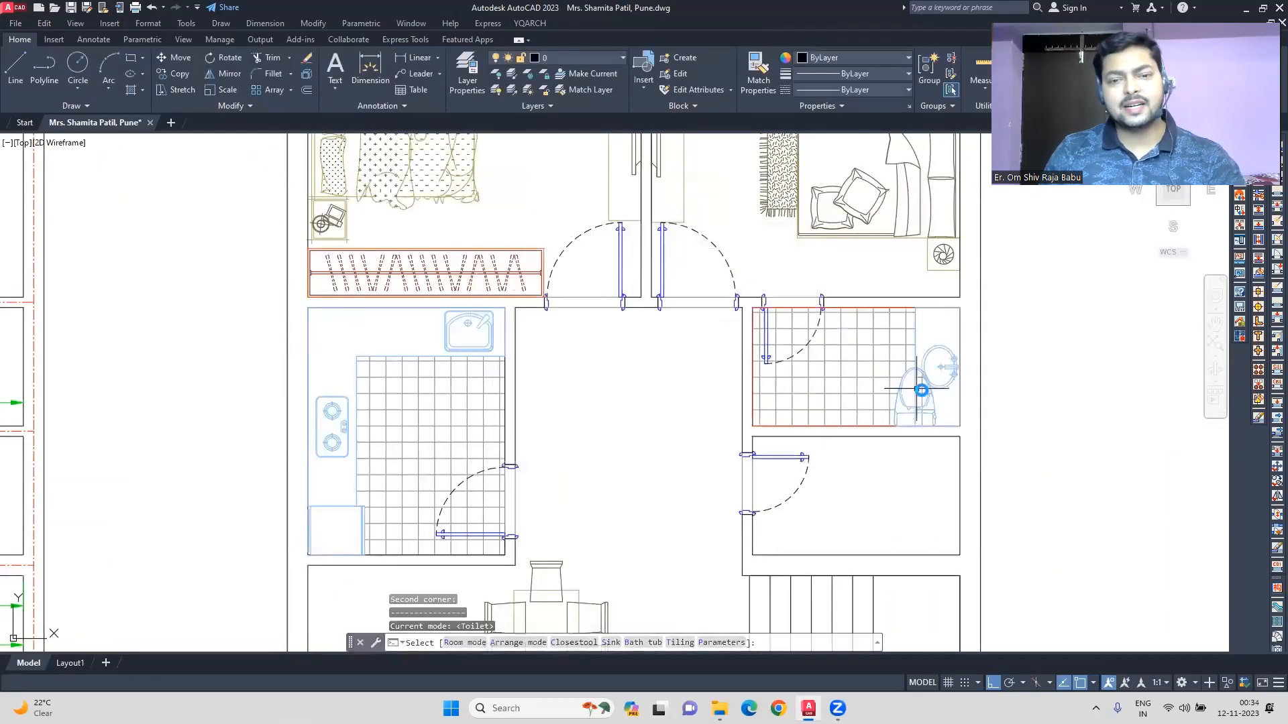
key(a)
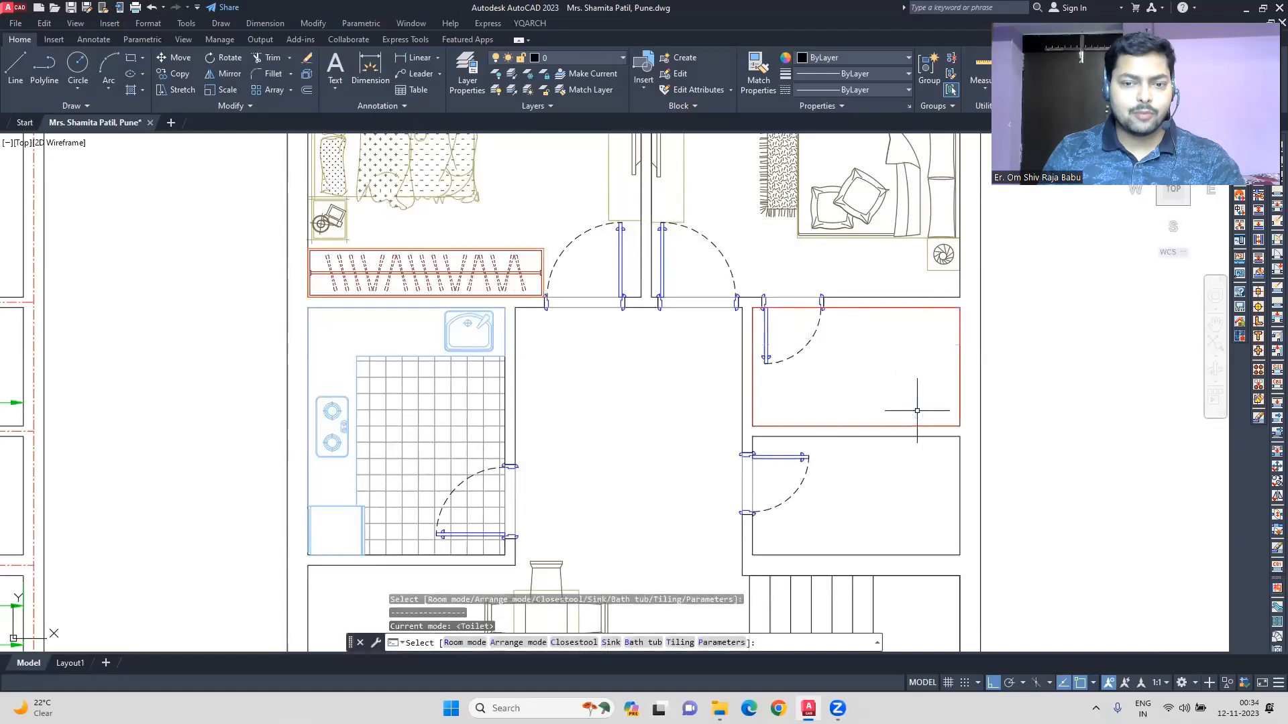
Move the upper toilet's water closet to the outer wall and delete the counter around the washbasin
click(891, 403)
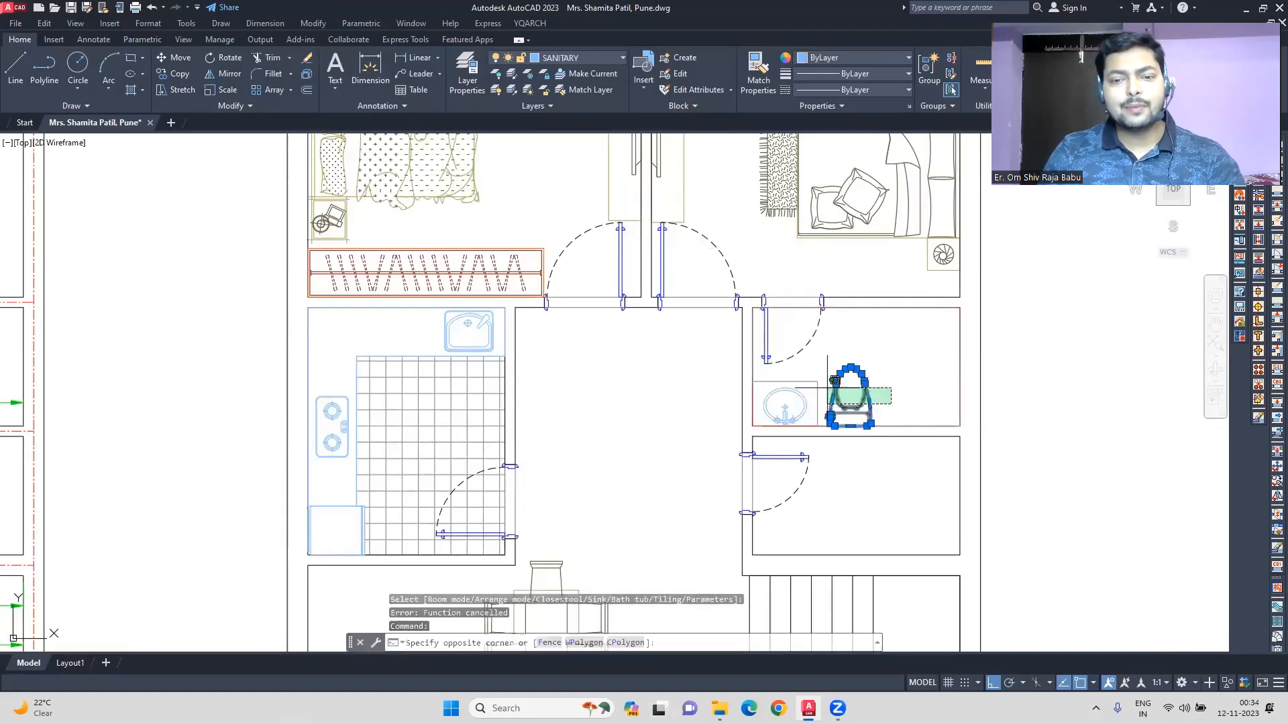
click(827, 388)
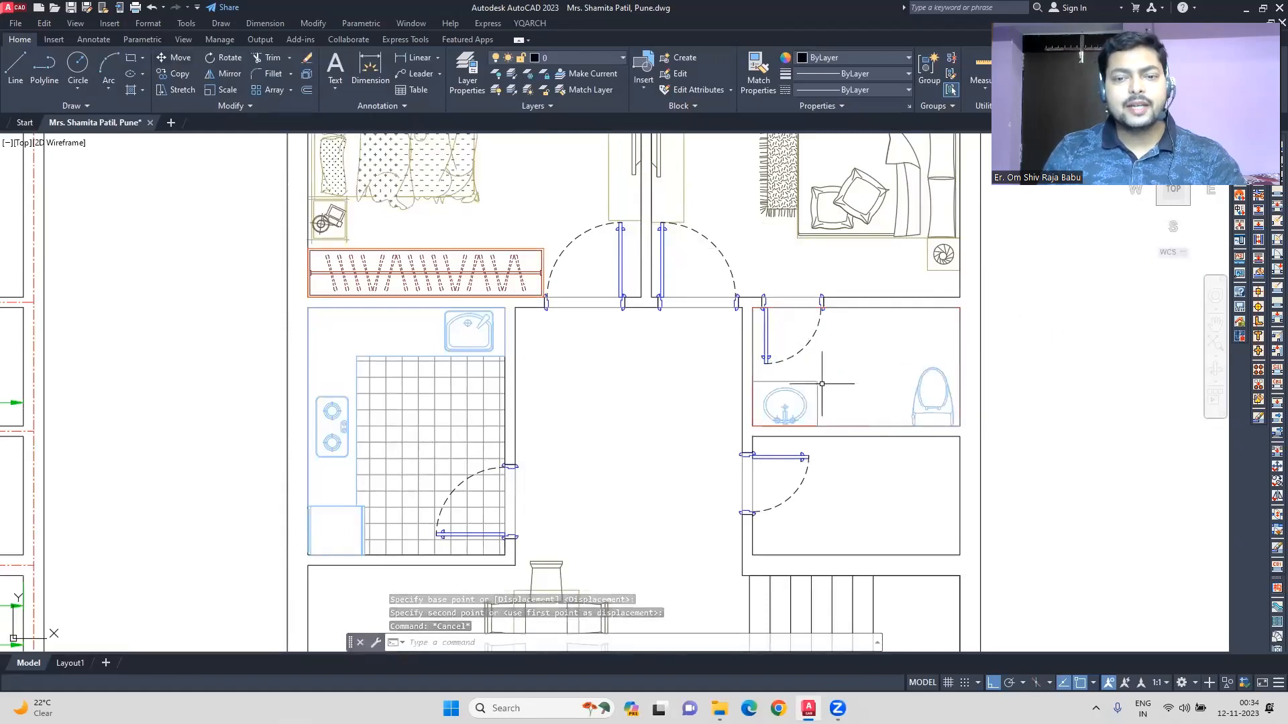
click(818, 385)
key(Delete)
Copy the washbasin and water closet from the upper toilet straight down into the lower toilet
click(806, 404)
click(946, 347)
click(839, 387)
click(177, 73)
click(1094, 306)
click(1120, 433)
key(Escape)
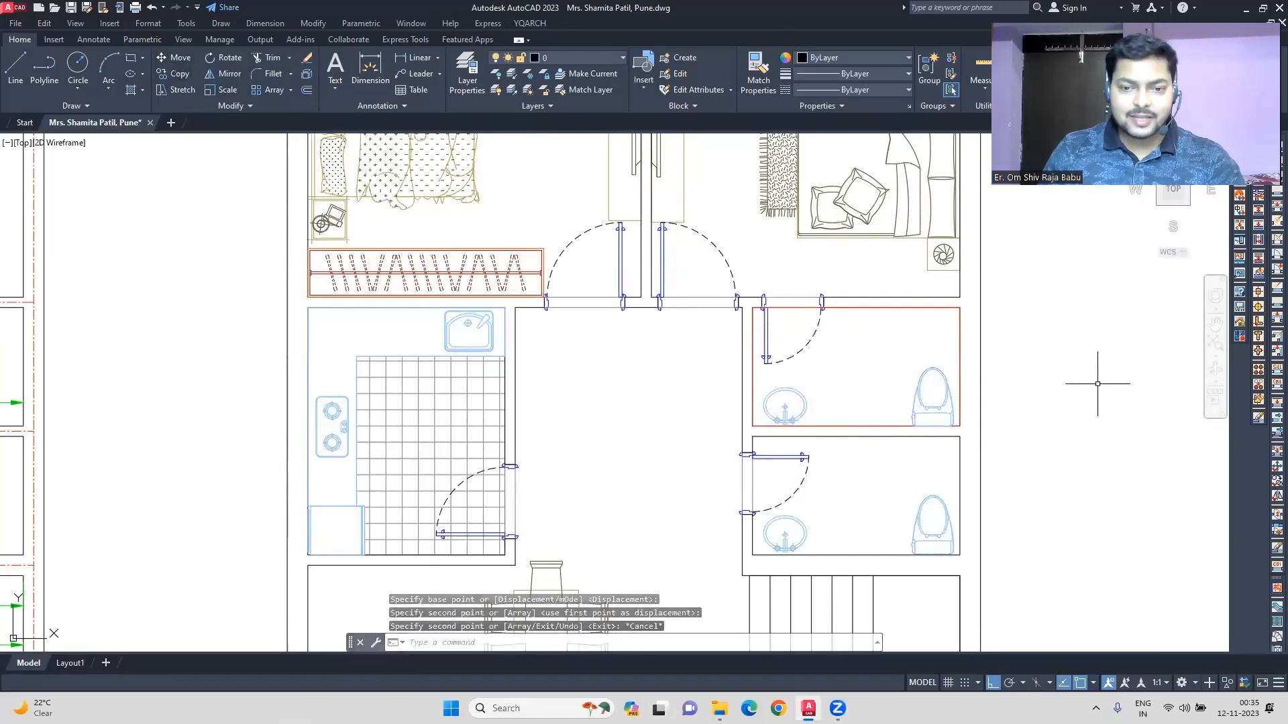
Rotate the upper toilet's washbasin a quarter turn and move it against the outer wall above the water closet
click(830, 408)
click(776, 393)
click(223, 57)
scroll(783, 400, up, 3)
click(787, 403)
click(785, 349)
click(851, 412)
click(782, 370)
click(174, 57)
click(821, 405)
click(1064, 293)
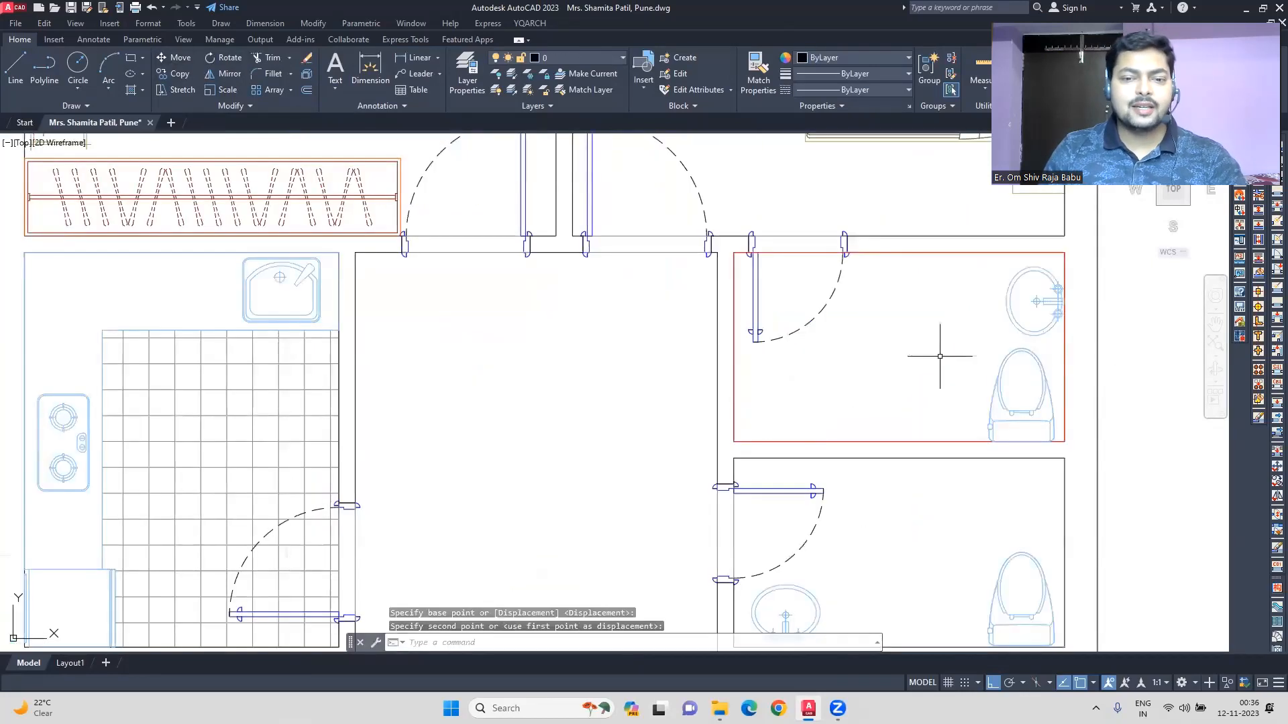
Replace the lower toilet's washbasin with a copy of the upper toilet's rotated one on the outer wall
scroll(888, 380, down, 2)
scroll(868, 547, up, 2)
click(864, 535)
click(808, 502)
scroll(868, 478, down, 2)
key(Delete)
click(981, 325)
text(co)
key(space)
click(1066, 318)
click(1067, 450)
key(Escape)
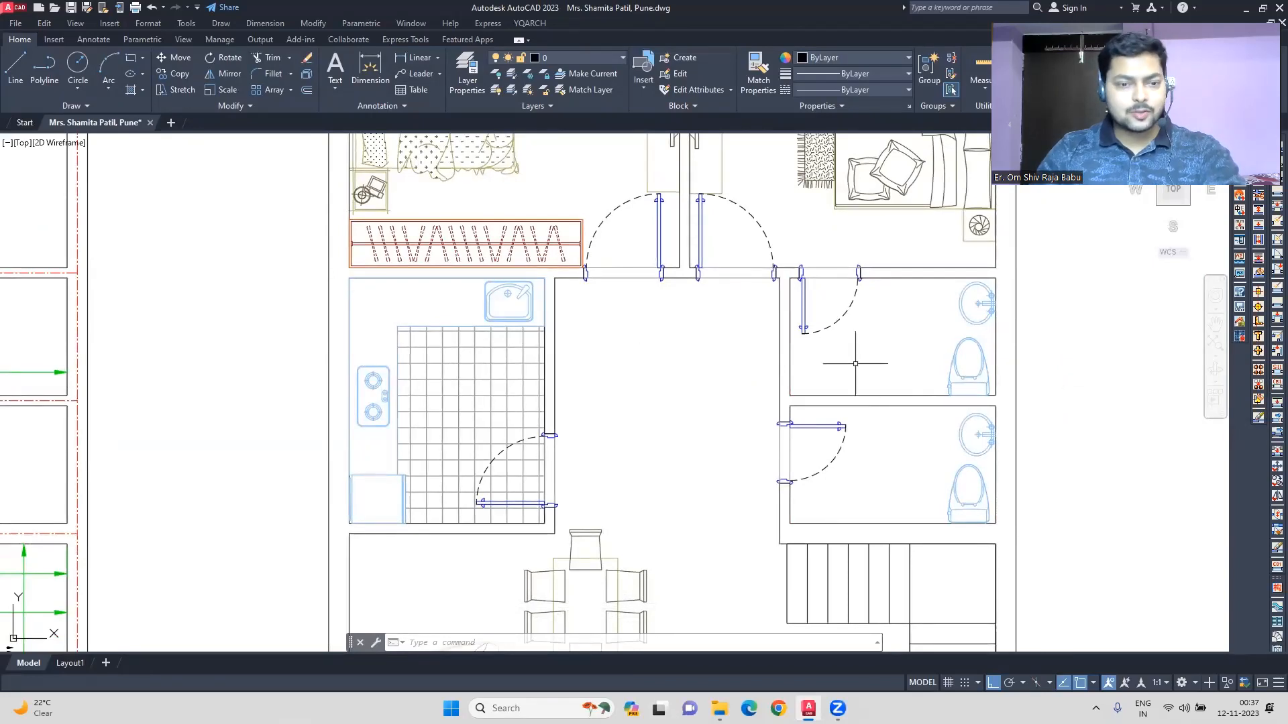
Remove the cabinet outline from the living room's TV unit, keeping the television on the guest room wall
scroll(1041, 354, down, 2)
middle_drag(1041, 354, 987, 266)
middle_drag(1084, 389, 988, 266)
scroll(716, 339, down, 2)
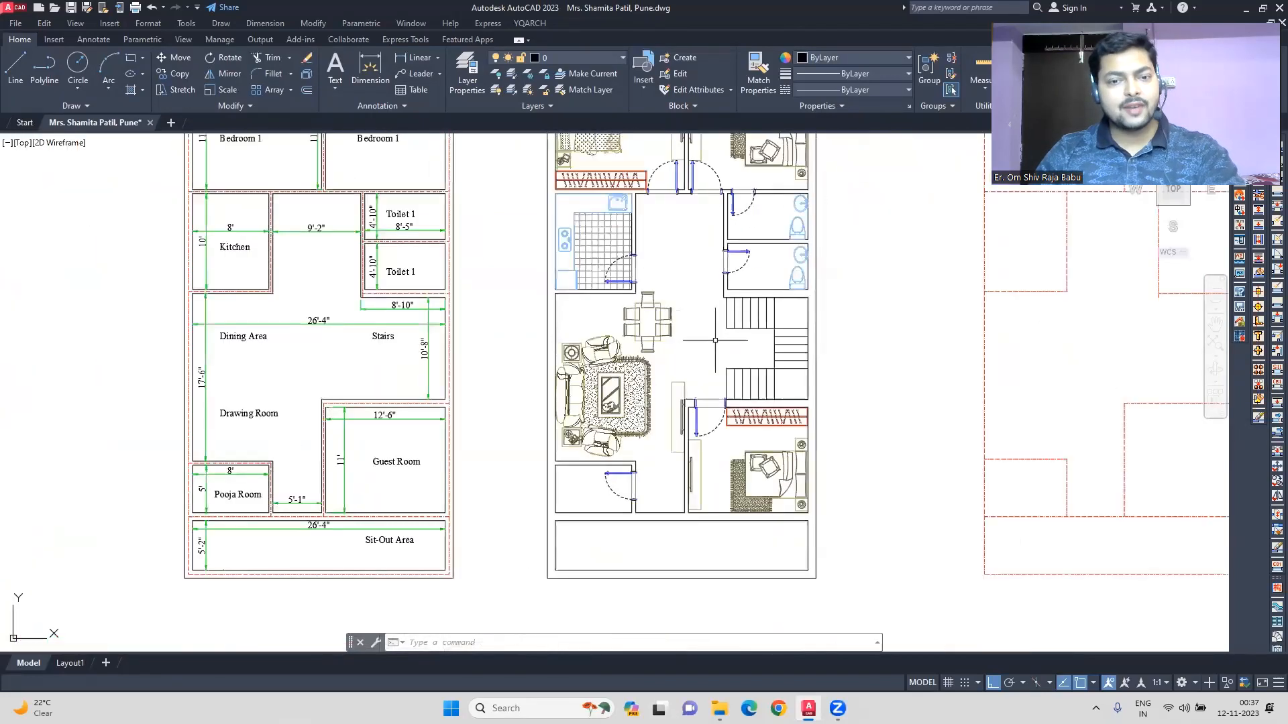
scroll(675, 386, up, 4)
click(701, 378)
text(ex)
click(461, 515)
Try an overall depth dimension beside the furnished plan's outer wall and delete it
scroll(671, 368, down, 5)
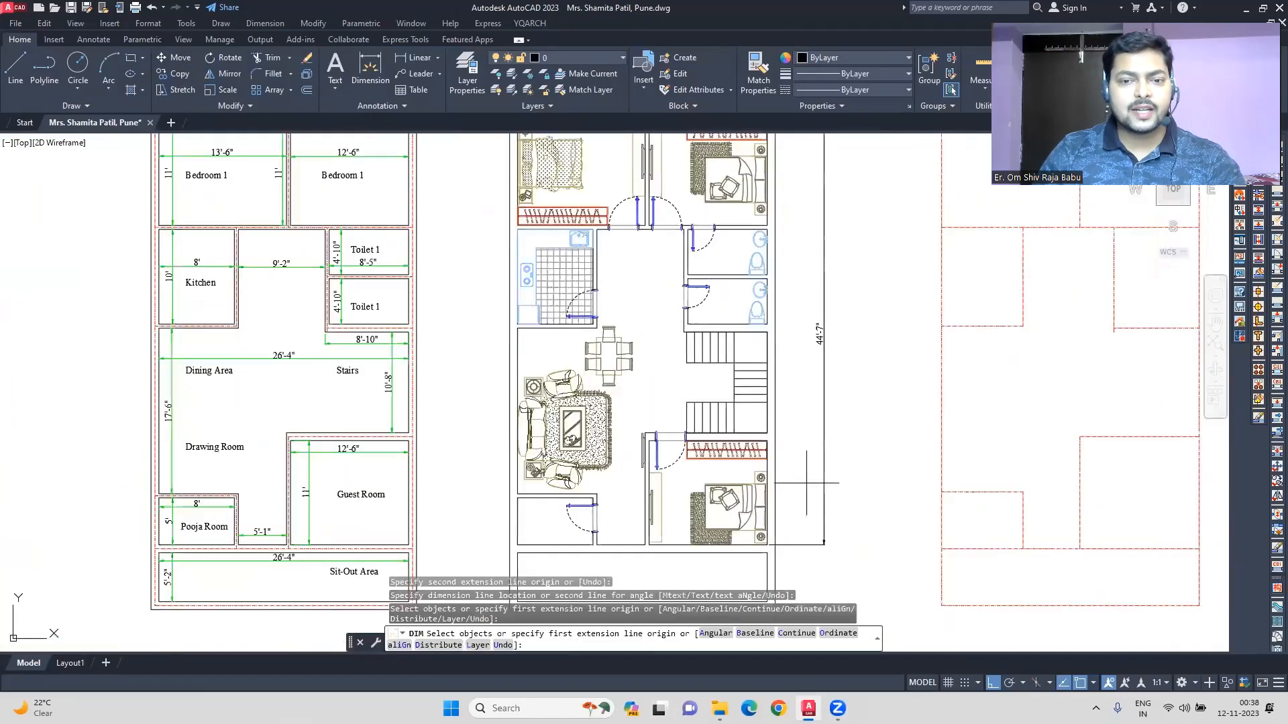
mouse_move(843, 407)
middle_down()
mouse_move(840, 430)
mouse_move(805, 325)
middle_up()
key(Escape)
click(784, 417)
key(Delete)
scroll(779, 436, down, 2)
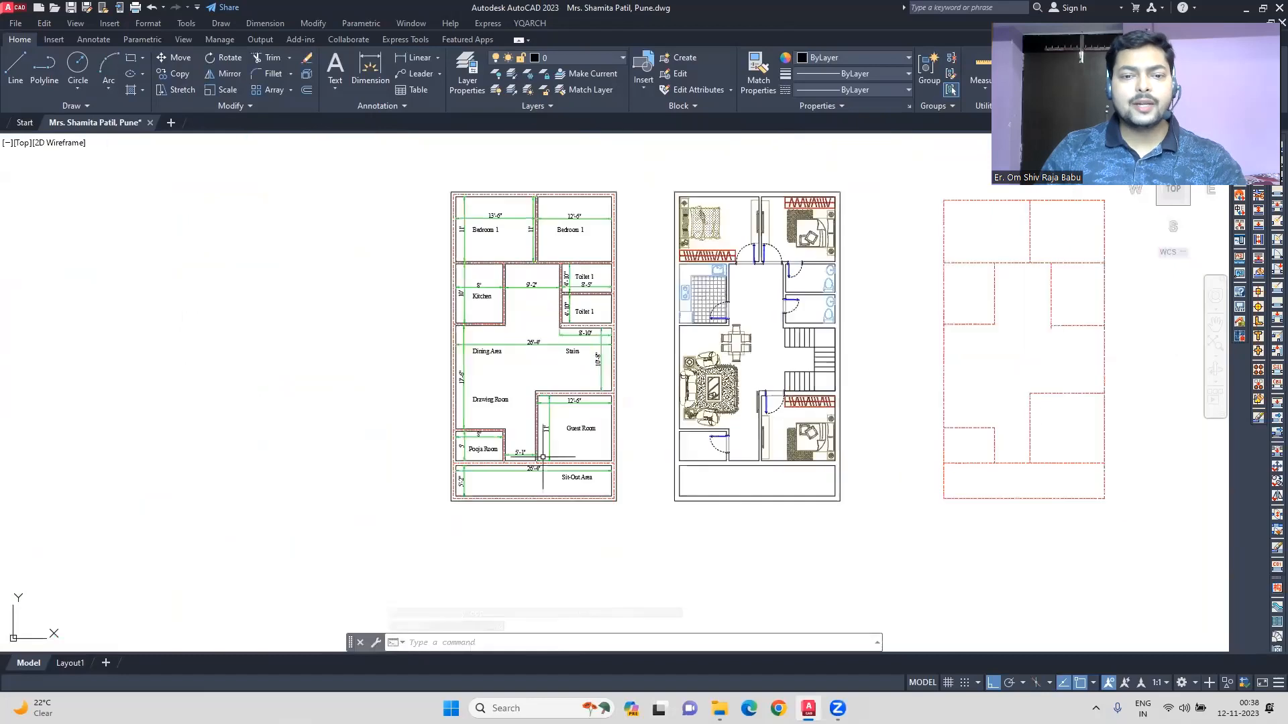
Dimension the furnished plan's depth beside the staircase-side outer wall, from the rear corner to the sit-out wall
scroll(748, 492, up, 4)
drag(1000, 533, 545, 469)
middle_drag(677, 475, 705, 443)
key(Escape)
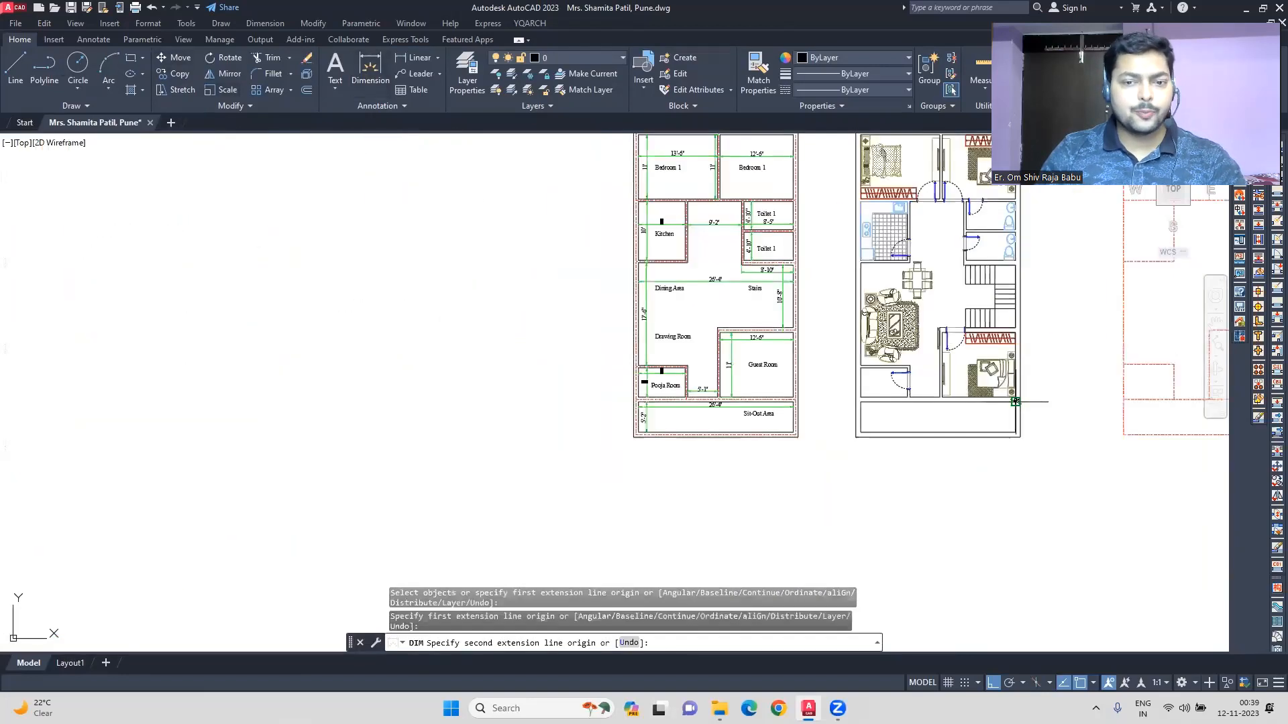
scroll(961, 214, up, 6)
click(960, 214)
scroll(964, 212, down, 5)
click(960, 259)
scroll(966, 610, up, 3)
Adjust the depth dimension's end point and dimension line position beside the furnished plan's outer wall
click(928, 496)
click(874, 530)
click(874, 621)
key(Escape)
click(895, 429)
click(848, 586)
click(847, 497)
key(Escape)
scroll(852, 486, down, 4)
scroll(860, 246, up, 2)
middle_drag(860, 245, 824, 251)
Dimension the furnished plan's overall width above the bedrooms' rear wall
text(dim)
key(Return)
click(556, 211)
click(816, 211)
click(686, 200)
middle_drag(905, 287, 895, 256)
key(Escape)
mouse_move(902, 351)
middle_down()
mouse_move(908, 307)
mouse_move(920, 306)
middle_up()
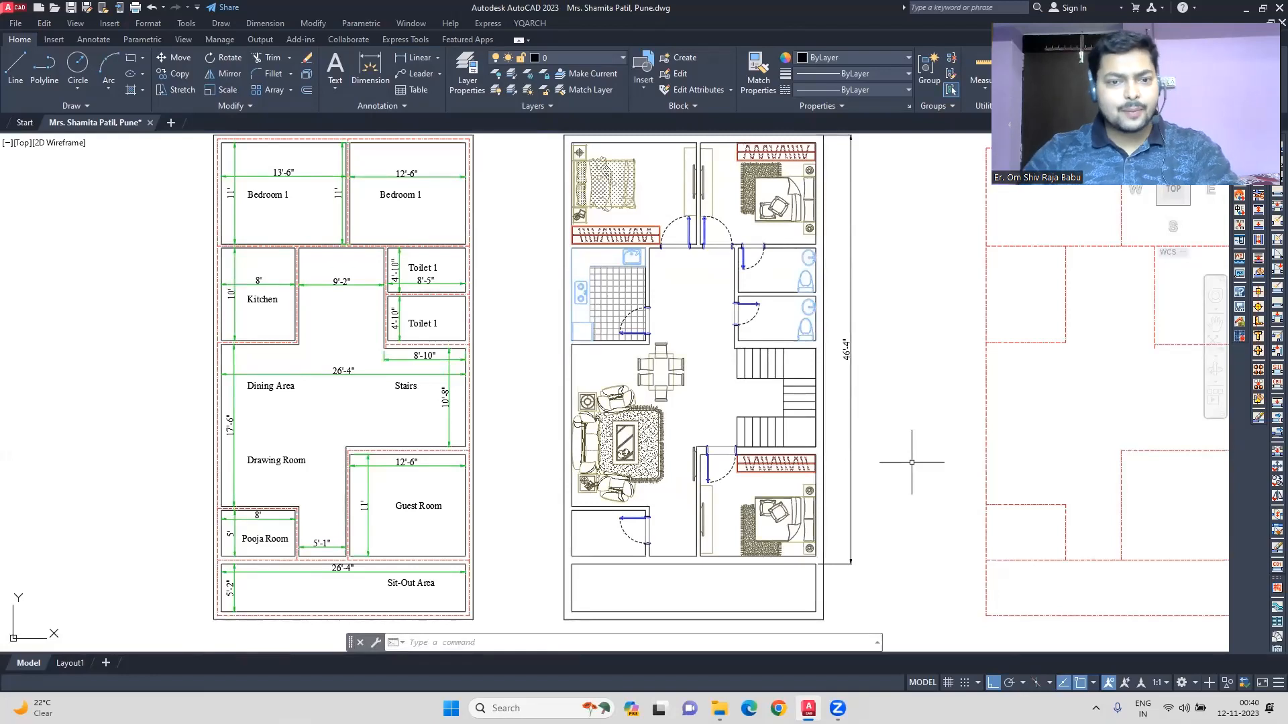
Move the living room seating group slightly towards the pooja room wall
scroll(606, 488, up, 2)
click(606, 487)
click(173, 58)
click(693, 469)
click(693, 475)
click(693, 475)
key(Escape)
text(dim)
key(Return)
key(Escape)
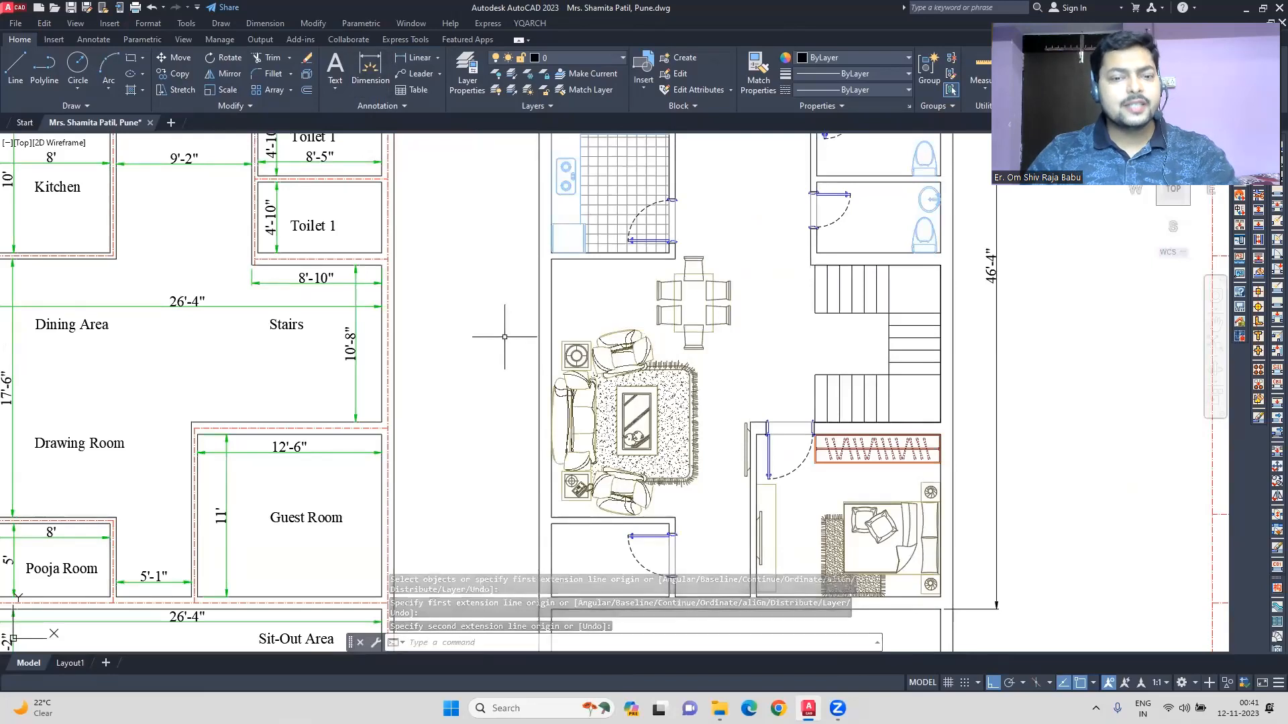
Copy the lower toilet's washbasin to the dining area's outer wall below the kitchen and rotate it to face the room
click(922, 199)
click(174, 74)
click(940, 200)
click(551, 281)
key(Escape)
click(543, 282)
click(231, 58)
scroll(535, 249, up, 2)
key(Escape)
scroll(557, 407, down, 4)
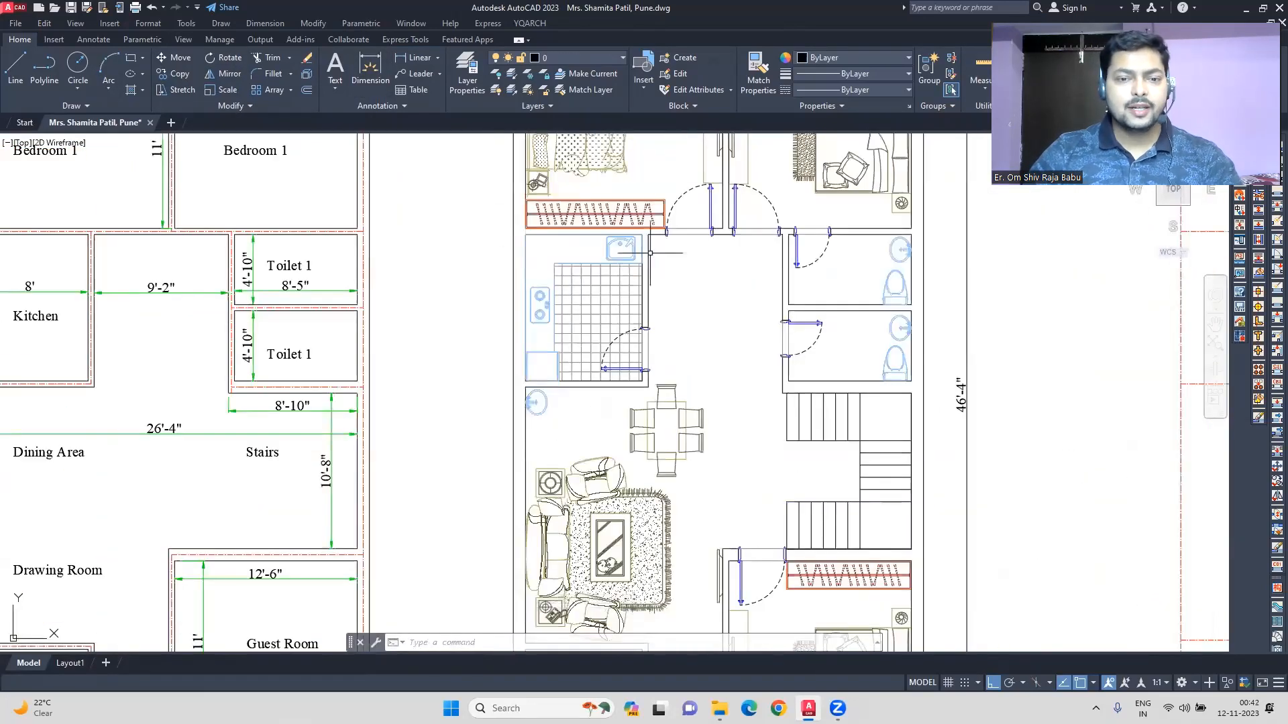
Move both bedrooms' TV units along their shared wall so they clear the door swings
middle_drag(738, 235, 734, 259)
scroll(746, 257, up, 4)
click(746, 256)
text(m)
click(584, 389)
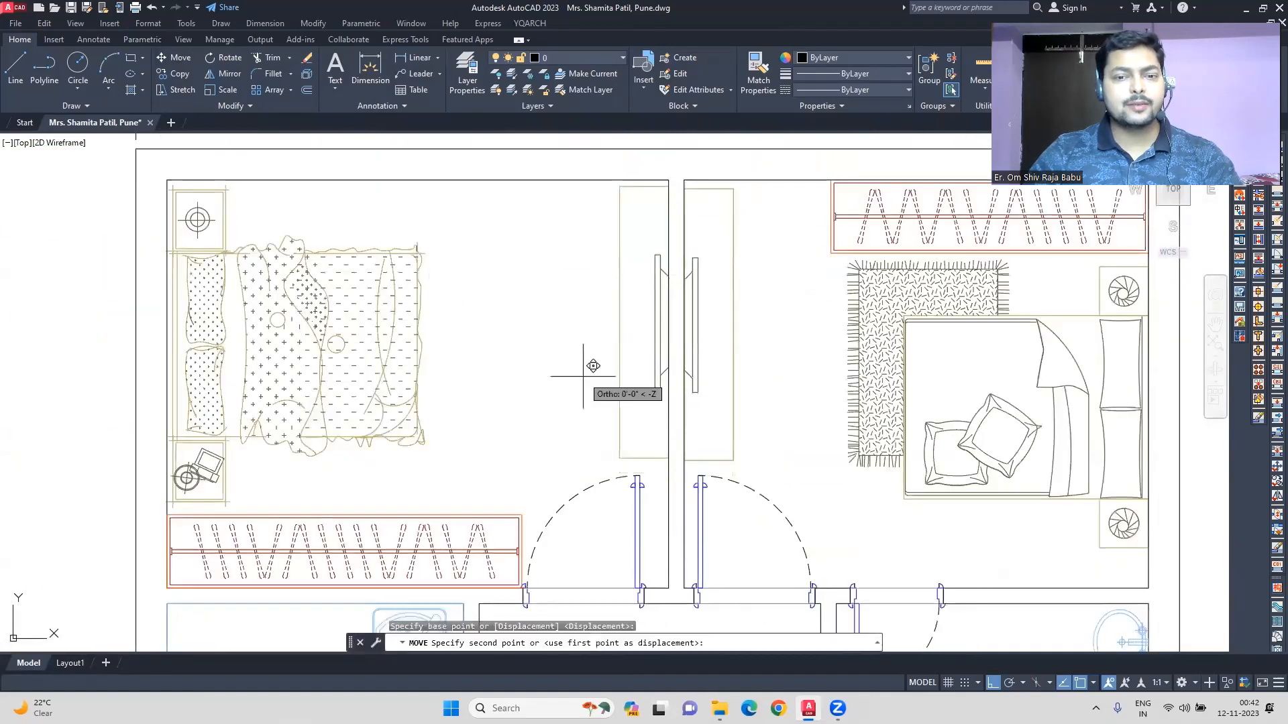
click(583, 376)
click(704, 403)
text(m)
click(730, 273)
key(Escape)
scroll(651, 328, down, 5)
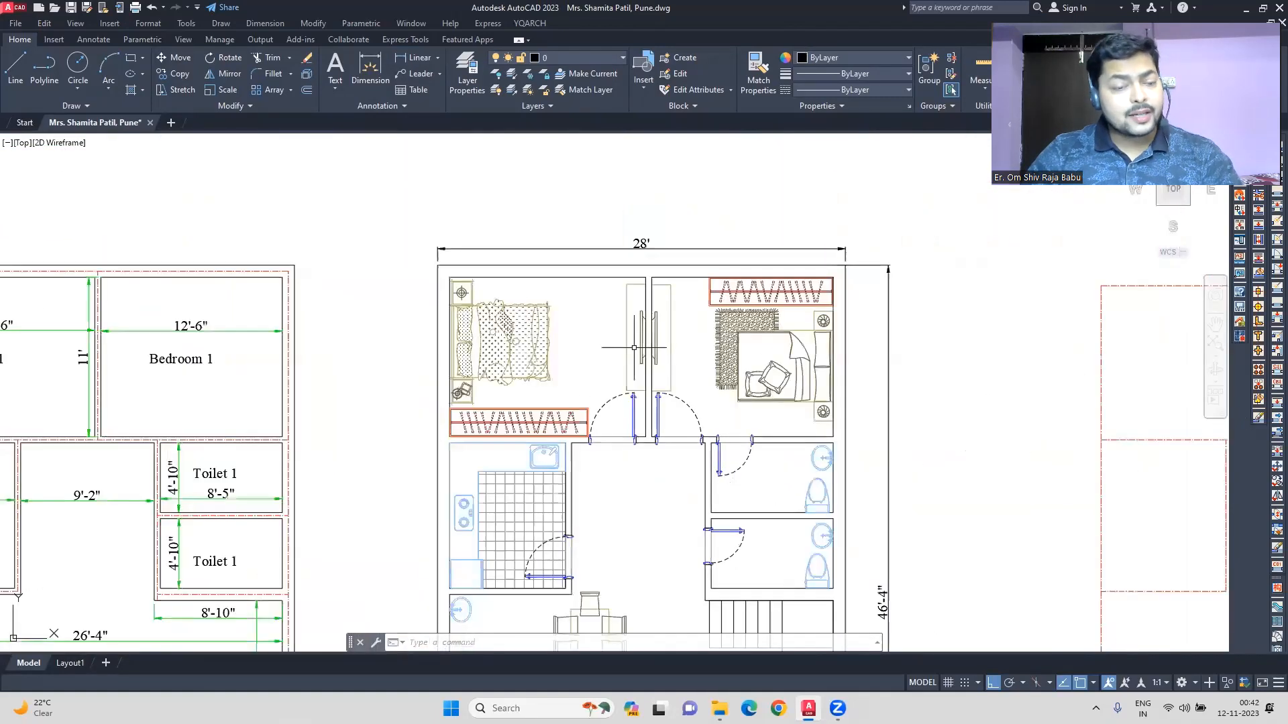
Insert a double-leaf entrance door in the wall between the sit-out and the passage beside the pooja room
scroll(604, 597, up, 4)
text(opd s)
click(512, 172)
click(511, 557)
click(638, 515)
key(Escape)
scroll(609, 582, down, 2)
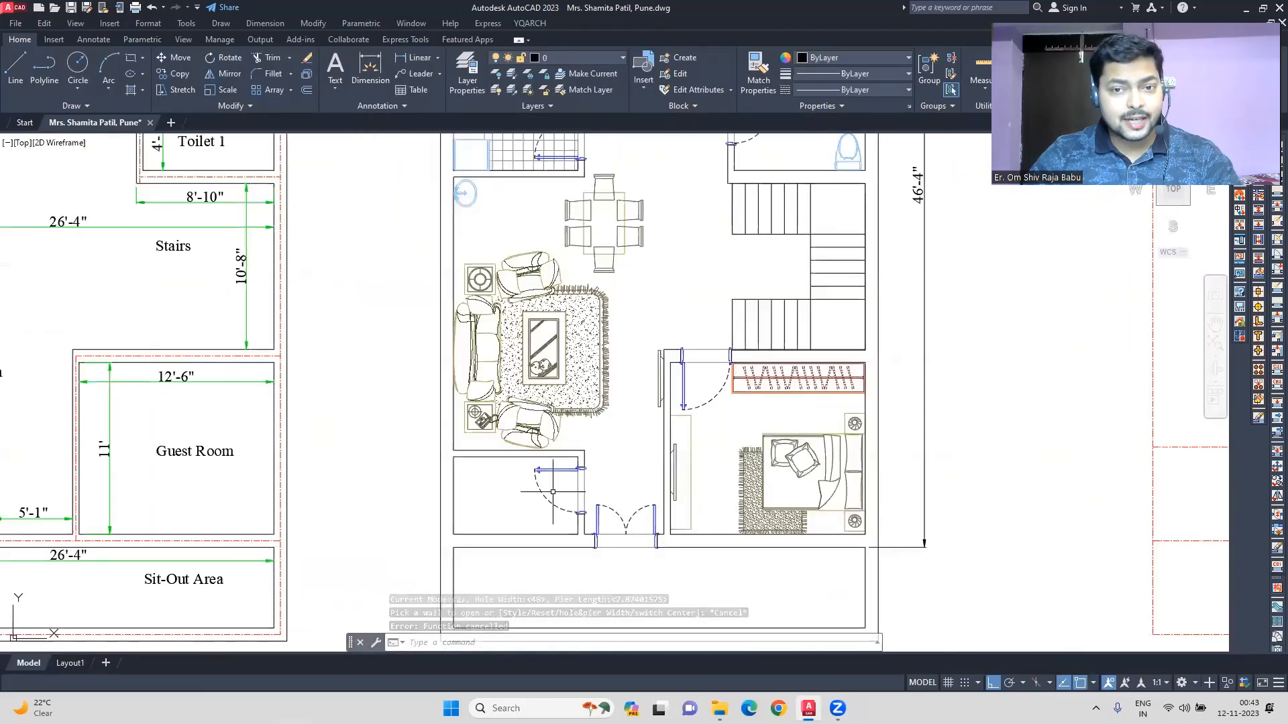
Choose the projecting window style with a bay window cantilever of 6 and place windows in the pooja and guest room walls
text(opw s)
click(457, 273)
click(445, 204)
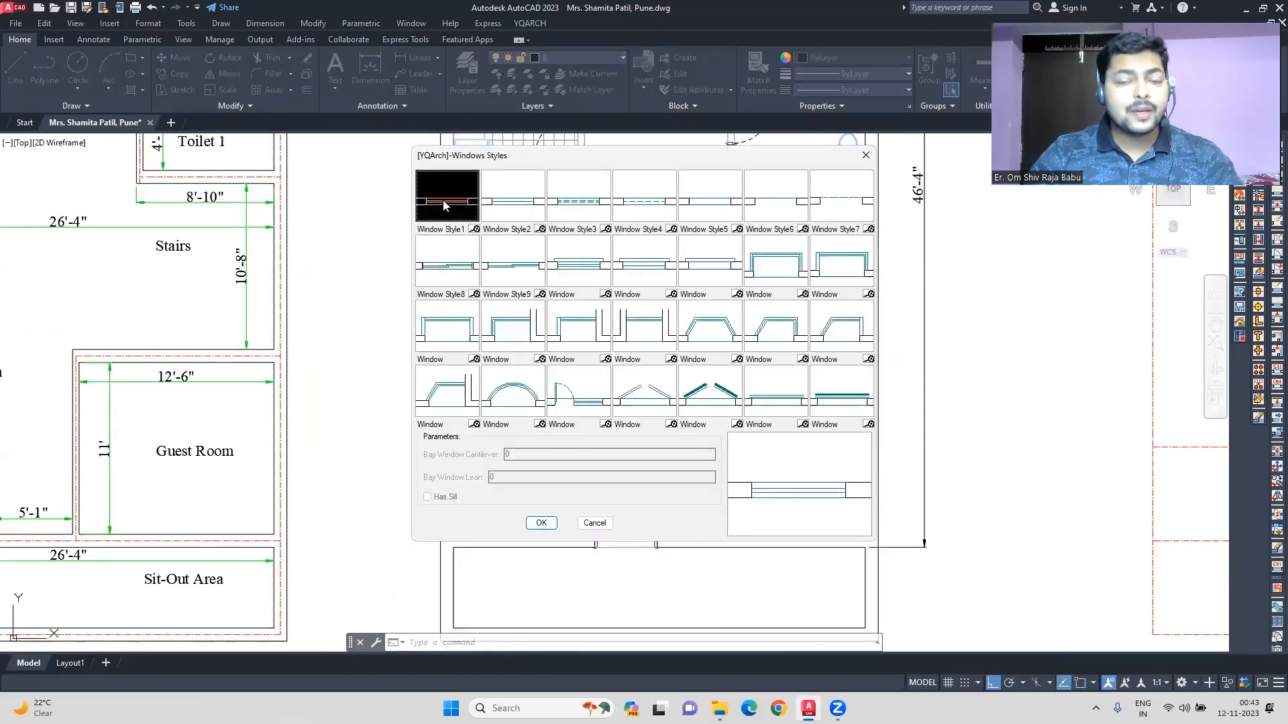
click(583, 269)
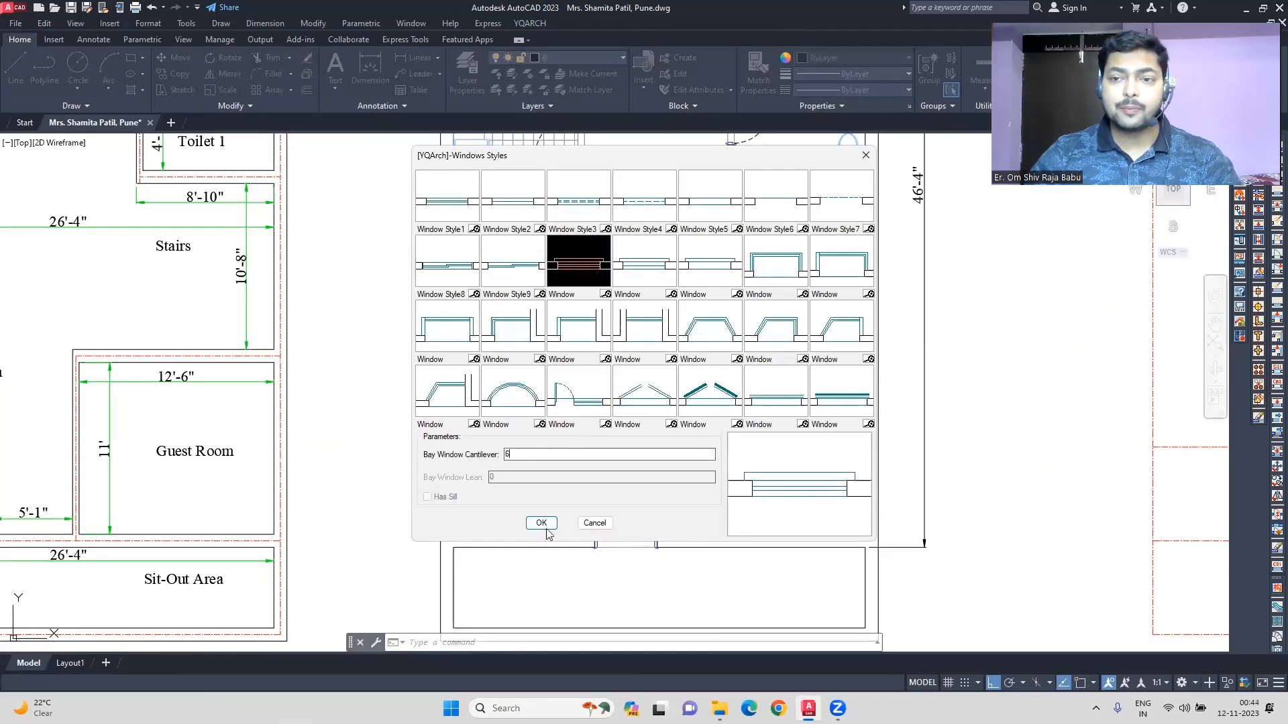
click(542, 526)
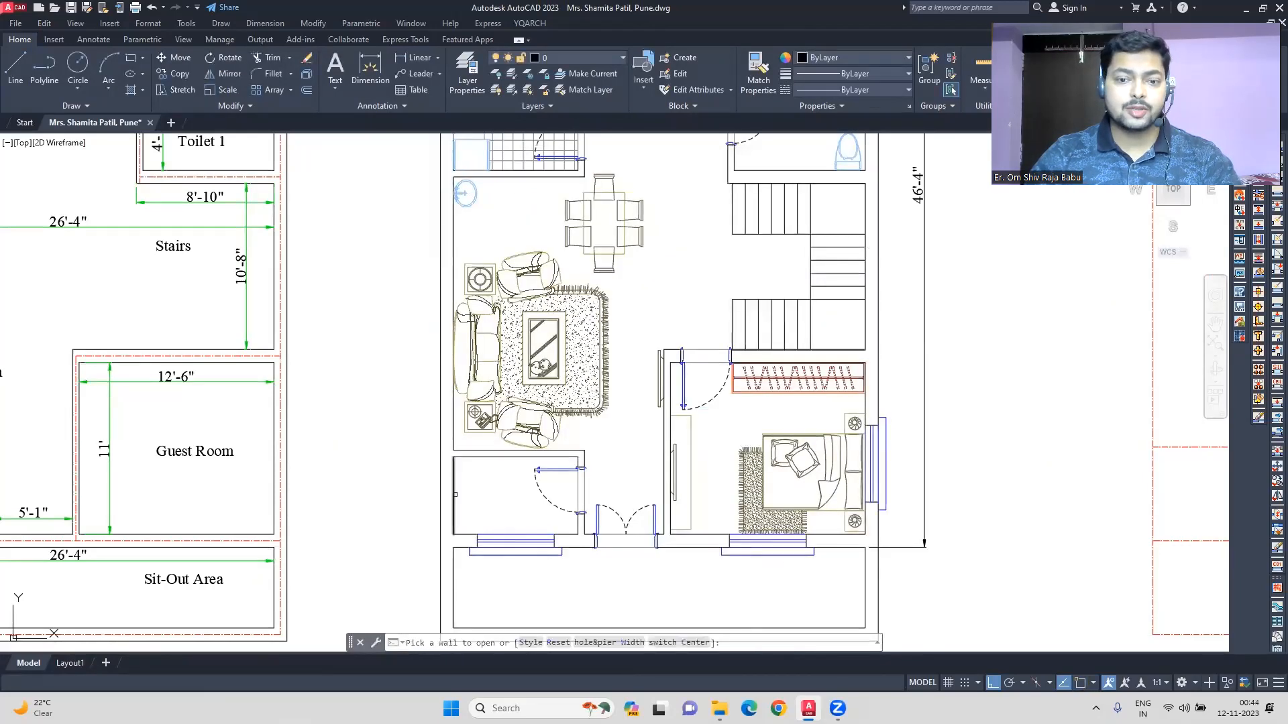
Place a projecting window in the living room's outer wall behind the sofa
middle_drag(456, 494, 413, 636)
click(398, 423)
click(388, 429)
middle_drag(400, 402, 396, 429)
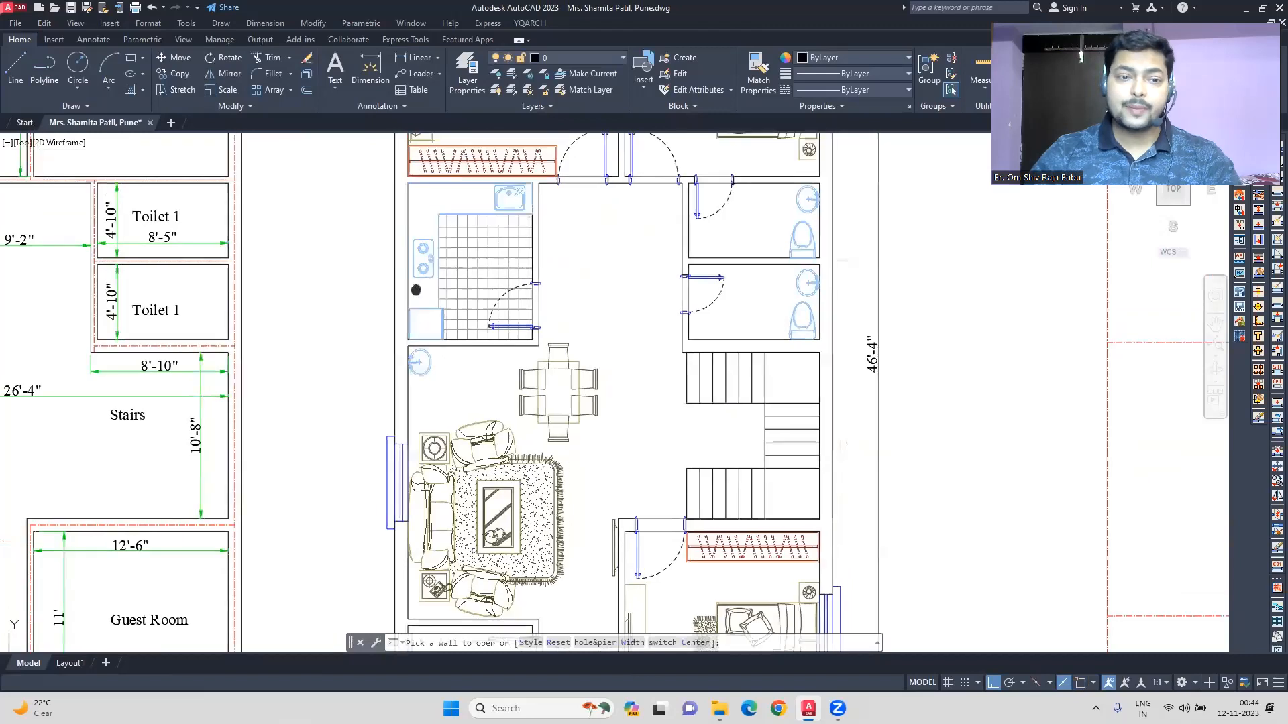
Place projecting windows in the side and rear outer walls of both upper bedrooms
scroll(416, 336, up, 8)
click(440, 330)
click(218, 348)
scroll(218, 349, down, 6)
click(443, 236)
click(667, 235)
click(666, 209)
click(937, 396)
click(960, 396)
scroll(939, 396, down, 3)
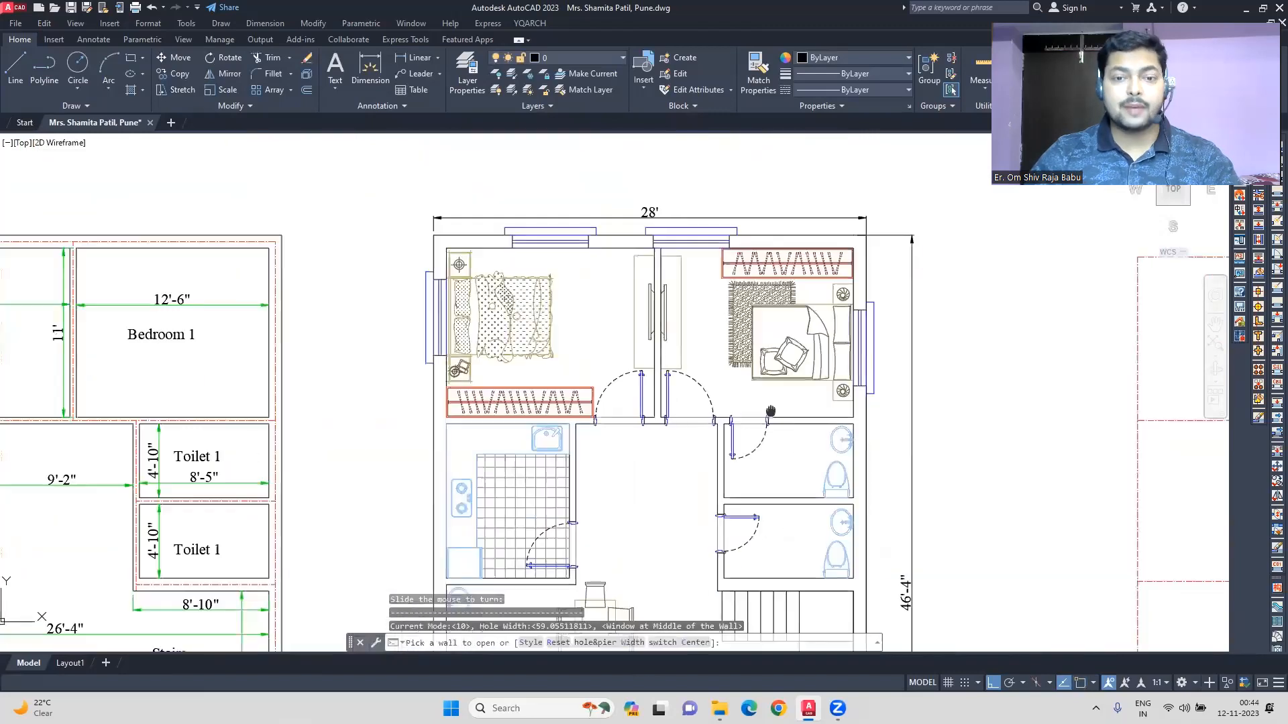
Place a projecting window in the dining area's outer wall above the living room window
middle_drag(770, 411, 726, 226)
click(393, 452)
click(368, 450)
key(Escape)
Shift the living room window down the outer wall with Stretch so it clears the dining area window
scroll(376, 509, up, 3)
scroll(420, 267, up, 7)
click(541, 339)
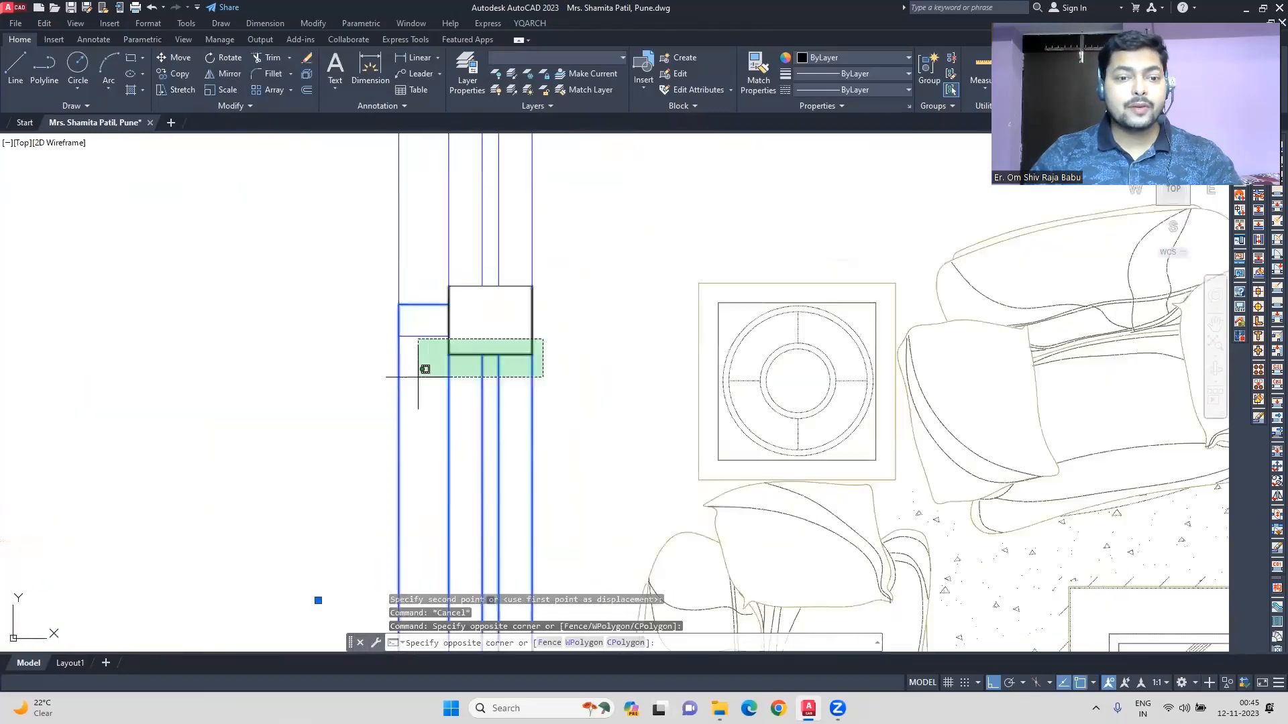
click(425, 371)
key(s)
key(Return)
scroll(492, 326, down, 9)
click(345, 220)
click(345, 276)
Try to stretch the dining area window along the outer wall and undo it
scroll(480, 303, up, 3)
key(s)
key(Return)
click(497, 339)
click(506, 345)
key(ctrl+z)
Shift the dining area window along the outer wall with Stretch to even its spacing from the living room window
key(s)
key(Return)
click(391, 253)
click(391, 279)
Move the dining area washbasin up the outer wall against the kitchen wall
key(m)
key(Return)
click(362, 376)
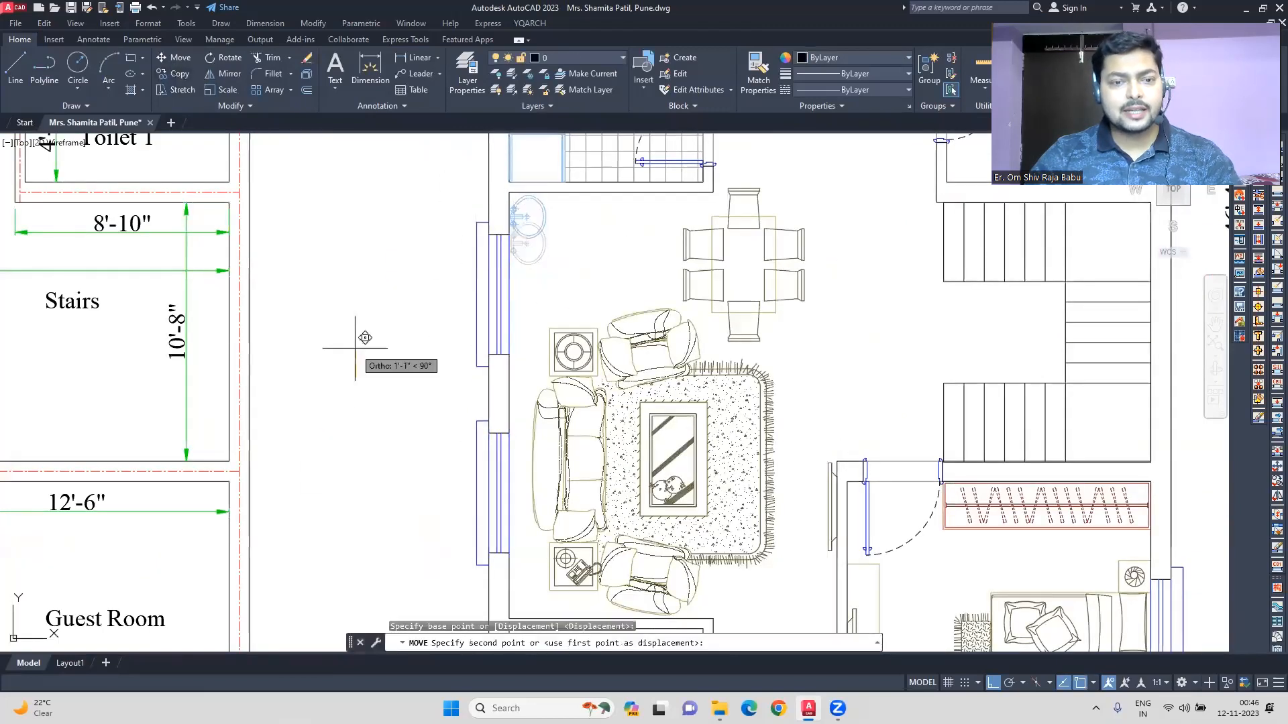
click(362, 351)
scroll(340, 384, down, 3)
middle_drag(339, 383, 299, 370)
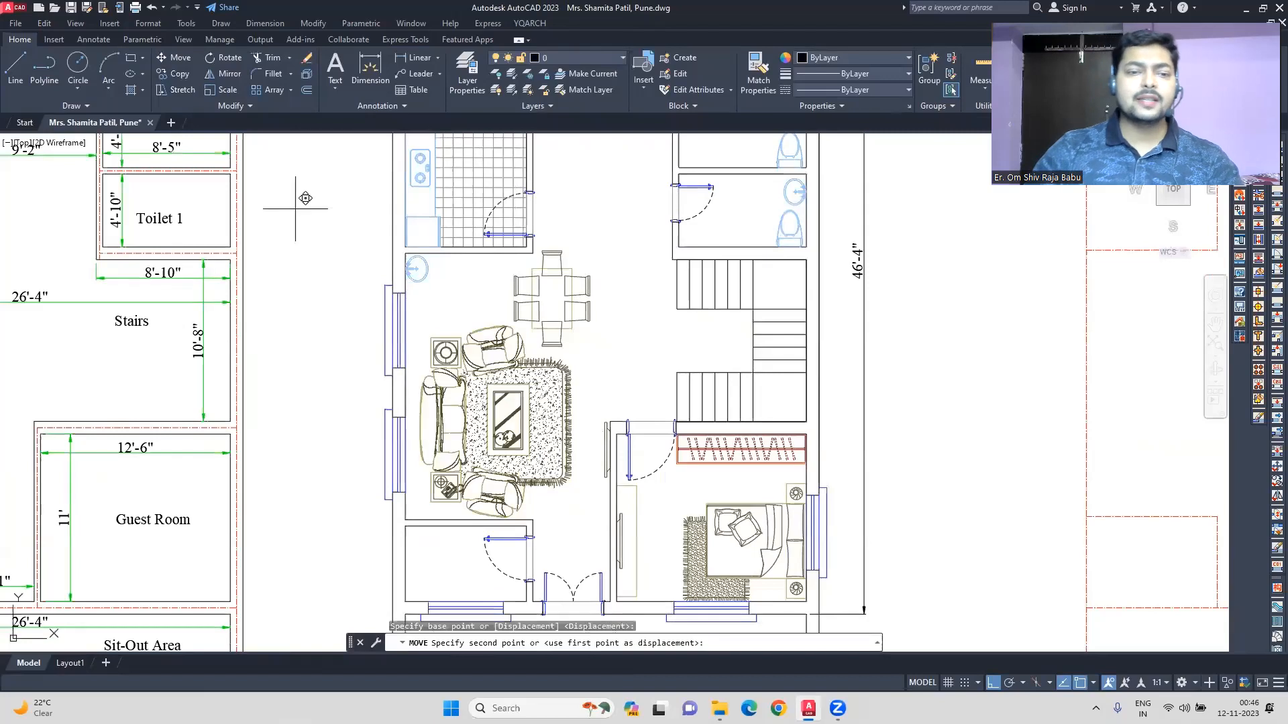
Offset the dining area washbasin from the adjoining wall by moving it 0.5"
scroll(506, 559, down, 2)
scroll(457, 334, up, 4)
scroll(369, 355, up, 2)
click(497, 385)
click(173, 58)
click(189, 239)
text(0.5")
key(Return)
Place a projecting window in the kitchen's outer wall beside the stove
scroll(238, 293, down, 2)
middle_drag(238, 293, 267, 307)
text(ww)
key(Return)
click(401, 329)
key(Escape)
Switch the window opening style to Window Style1
scroll(674, 481, down, 4)
middle_drag(674, 481, 451, 360)
text(ww)
key(Return)
text(s)
key(Return)
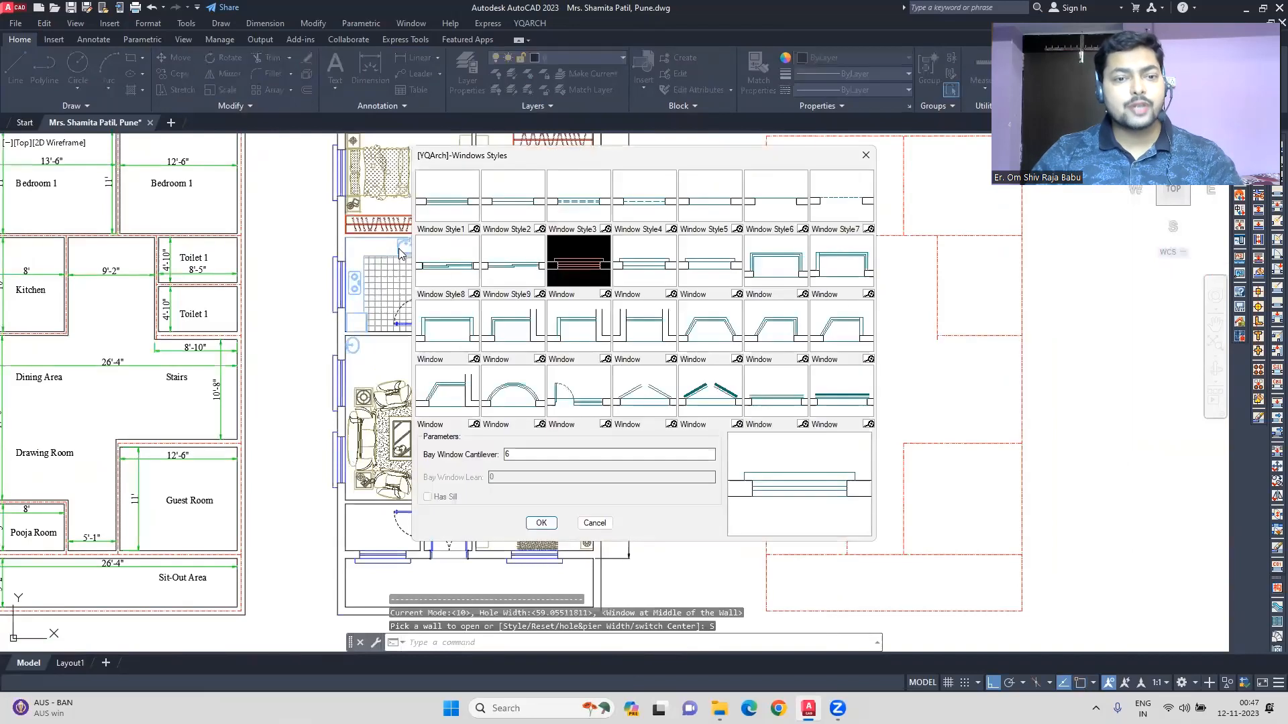
click(447, 196)
click(541, 523)
Set the window hole width to 24 and place windows in the toilets' outer walls
text(w)
key(Return)
click(615, 477)
click(597, 311)
key(Escape)
scroll(318, 558, up, 2)
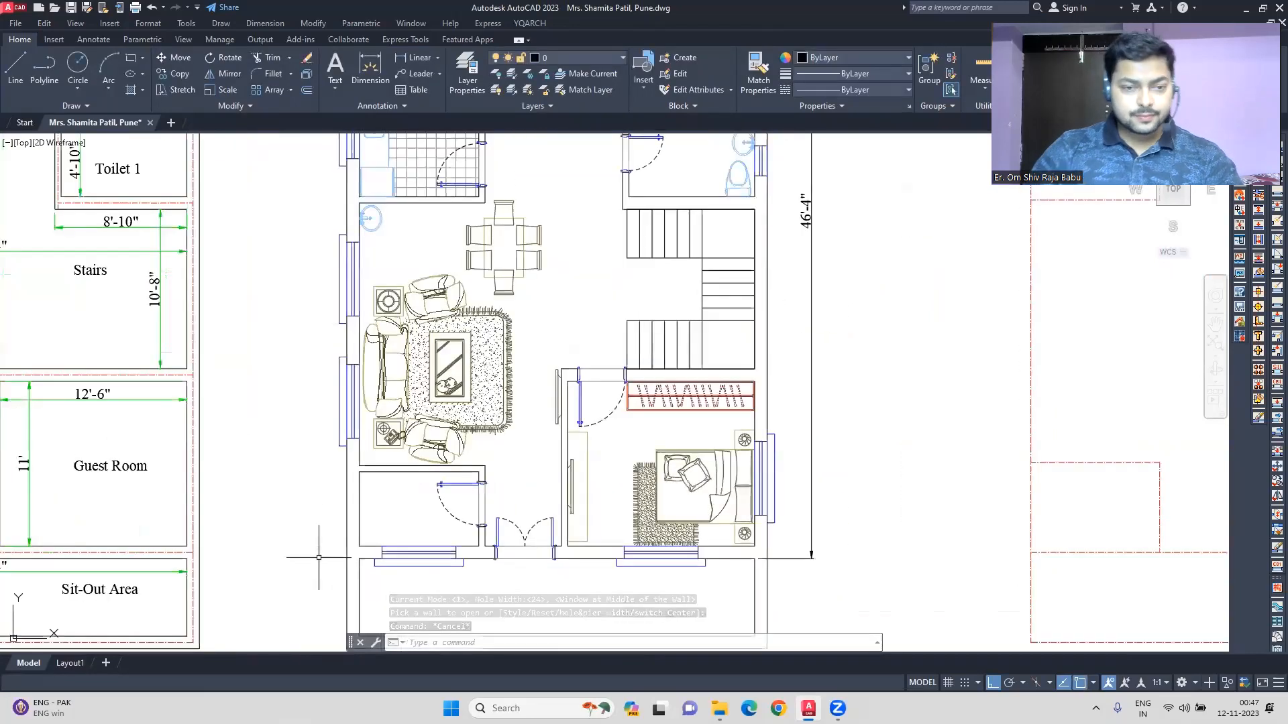
Return to the projecting window style and set a hole width for a small window in the pooja room's outer wall
scroll(319, 557, up, 2)
text(dim)
key(Escape)
text(ww s)
click(581, 270)
click(541, 523)
text(w)
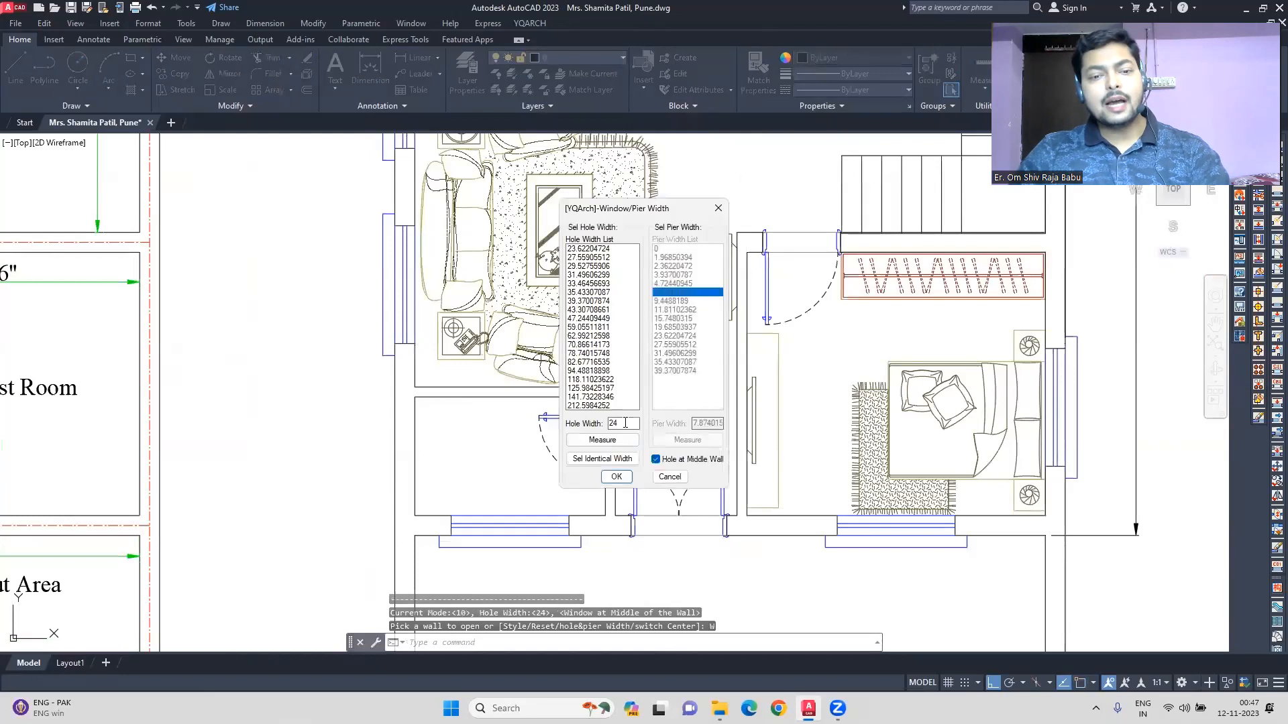
key(Return)
Extend the depth dimension's lower end to the front outer corner of the sit-out area
scroll(287, 416, down, 6)
middle_drag(691, 481, 687, 538)
scroll(821, 482, up, 2)
click(786, 453)
click(739, 425)
click(710, 469)
click(721, 558)
key(Escape)
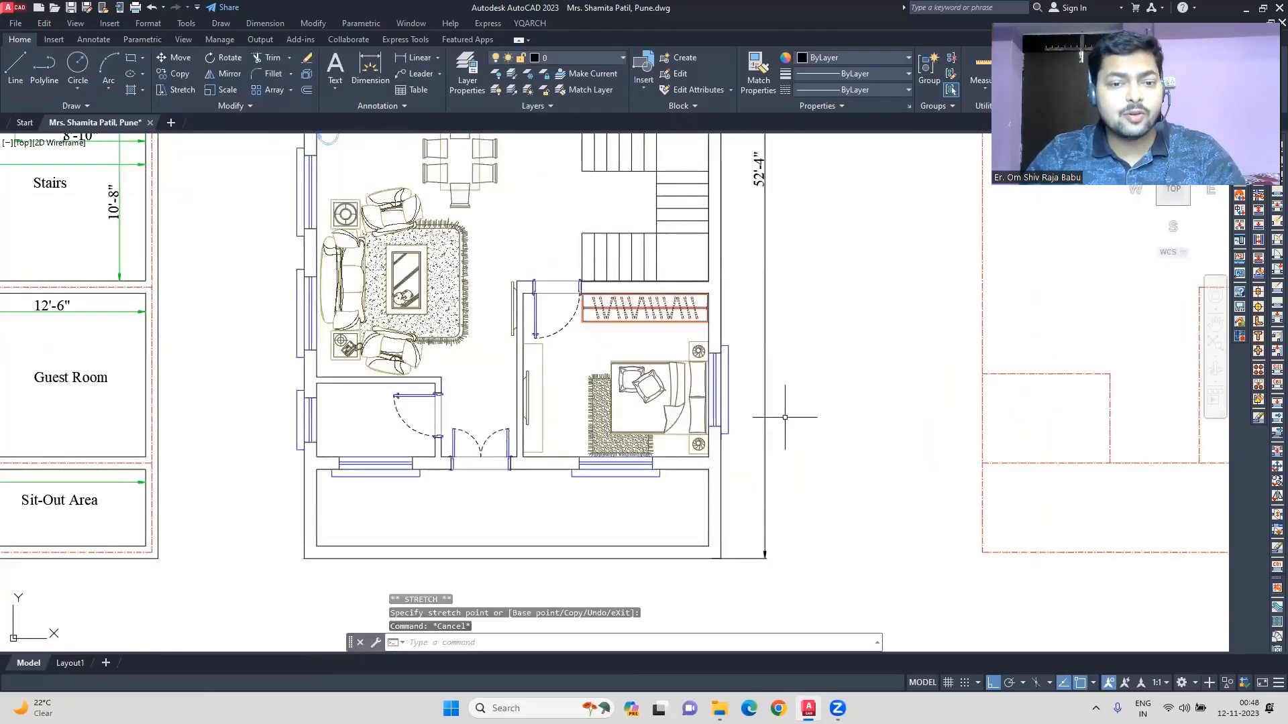
Stretch the sit-out area's front wall and the overall depth dimension outward by 6'6"
middle_drag(785, 418, 864, 358)
click(875, 530)
click(362, 457)
click(178, 90)
click(592, 487)
text(6)
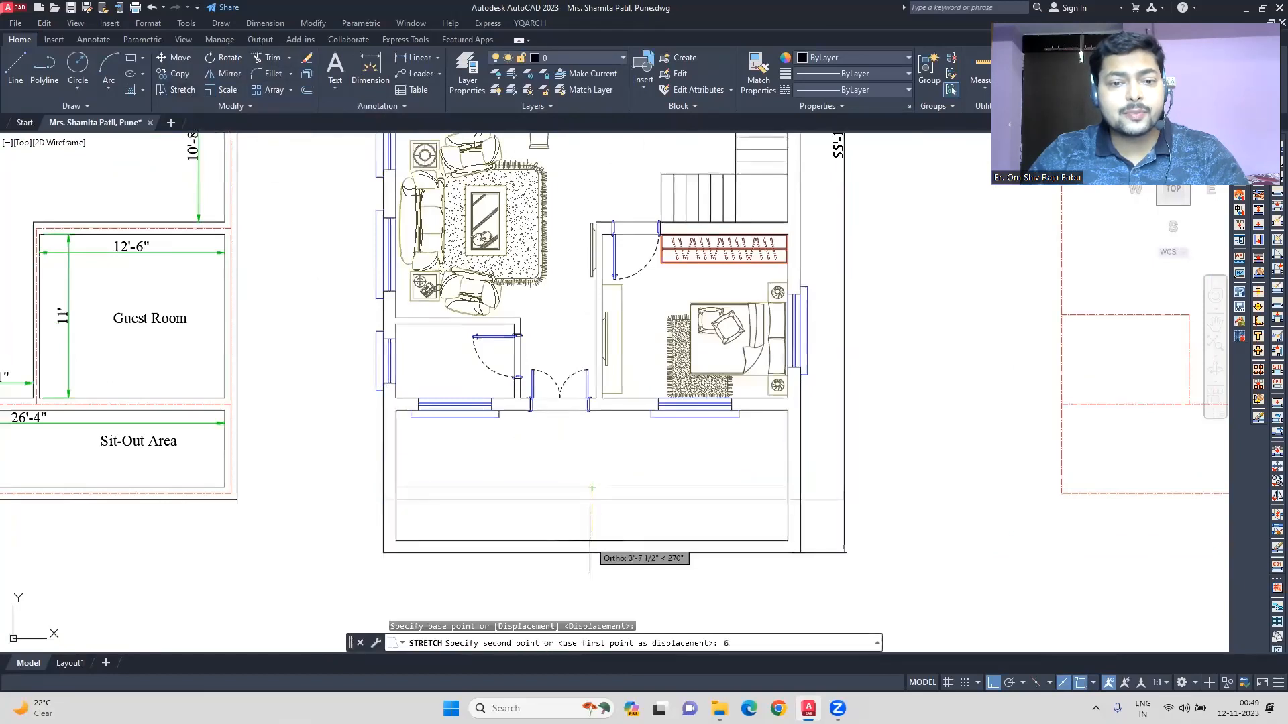
text('6)
key(Return)
scroll(583, 459, down, 2)
middle_drag(605, 149, 605, 299)
scroll(605, 296, up, 4)
scroll(735, 301, down, 4)
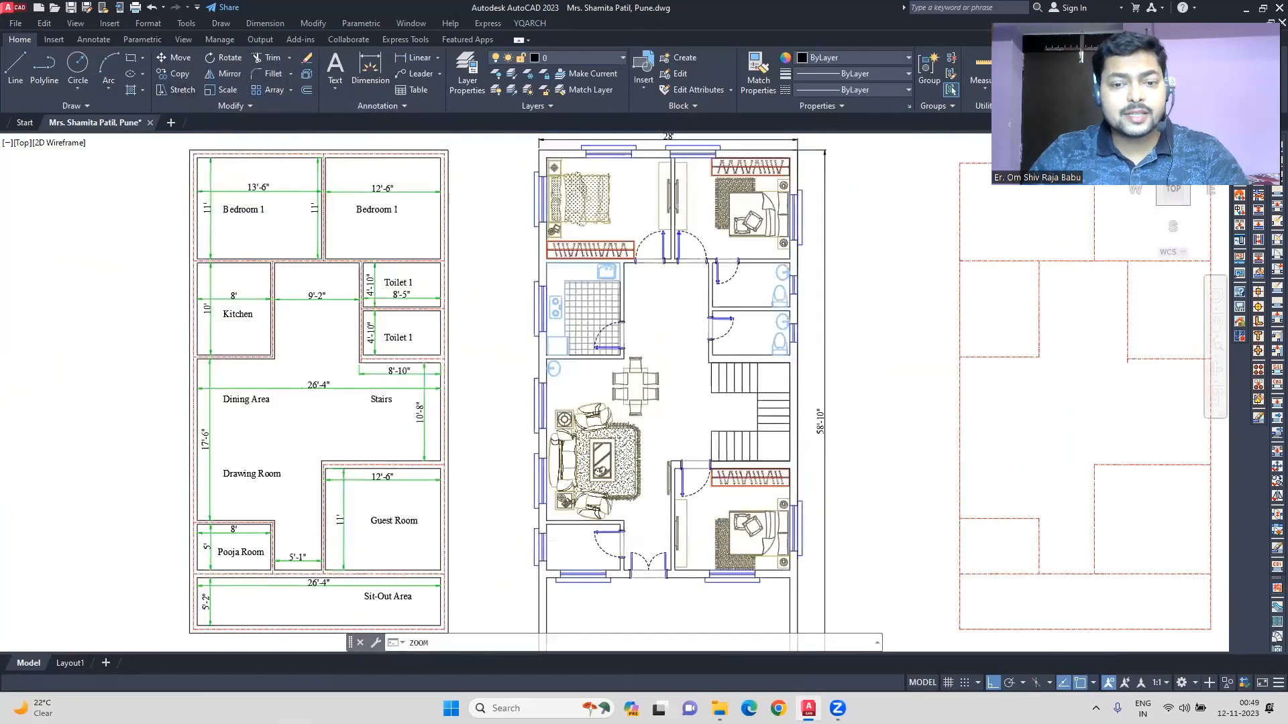
scroll(226, 251, up, 2)
scroll(302, 405, up, 3)
text(l)
key(Return)
click(302, 451)
key(Escape)
scroll(469, 357, down, 5)
middle_drag(680, 451, 610, 347)
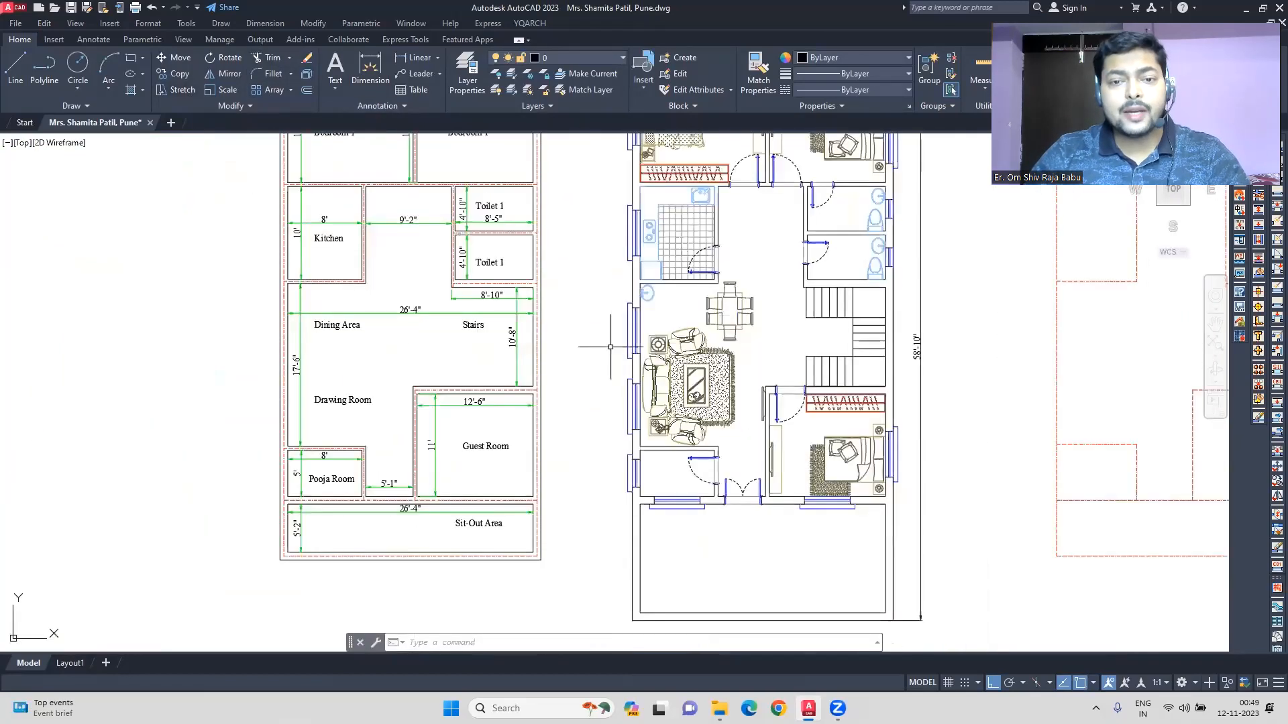
Draw a large helper rectangle in the empty space beside the plans and fill it with an automatic Bedroom furniture arrangement
scroll(496, 330, down, 2)
middle_drag(345, 331, 504, 354)
click(131, 57)
click(119, 295)
click(429, 499)
text(jj)
key(Return)
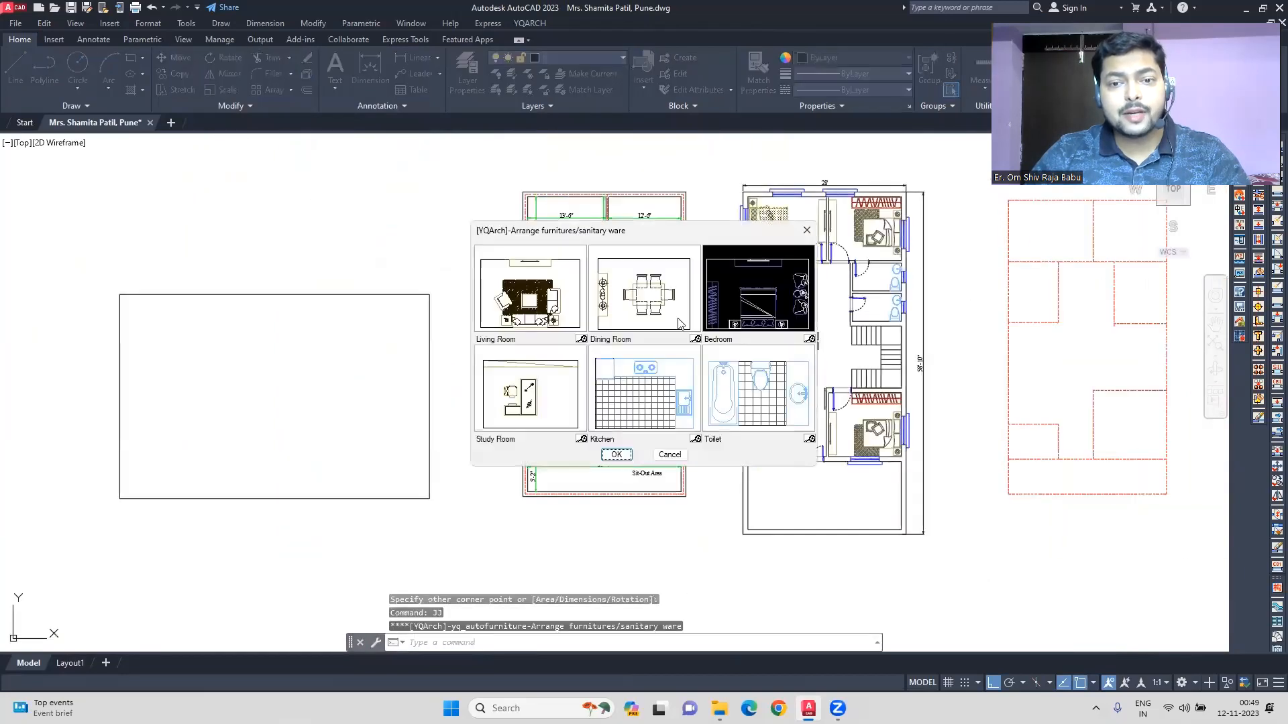
click(615, 454)
click(429, 499)
Copy the two-chair and side-table set out of the helper rectangle and rotate the copy a quarter turn
scroll(434, 407, up, 5)
text(co)
click(308, 221)
click(432, 236)
text(ro)
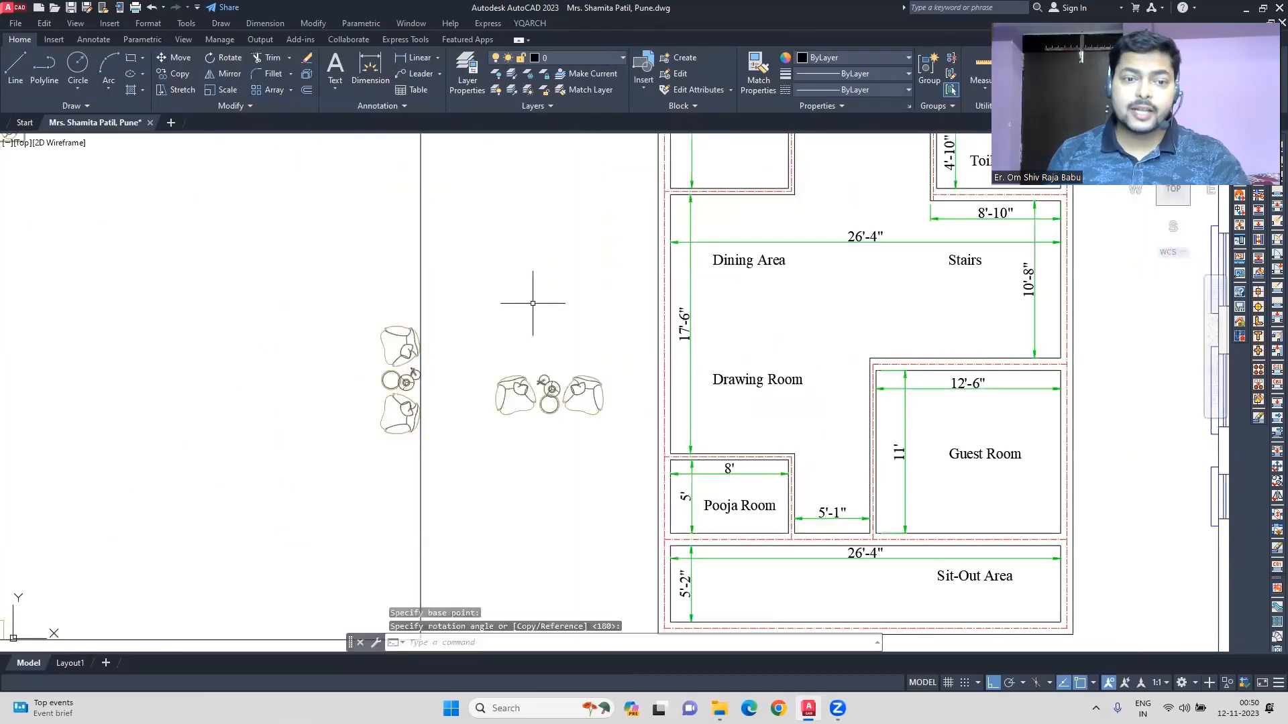
Move the rotated two-chair set into the sit-out area, in front of the guest room window
text(m)
click(544, 369)
key(F8)
scroll(807, 381, down, 5)
scroll(1101, 456, up, 7)
middle_drag(1100, 456, 890, 404)
click(883, 379)
key(Escape)
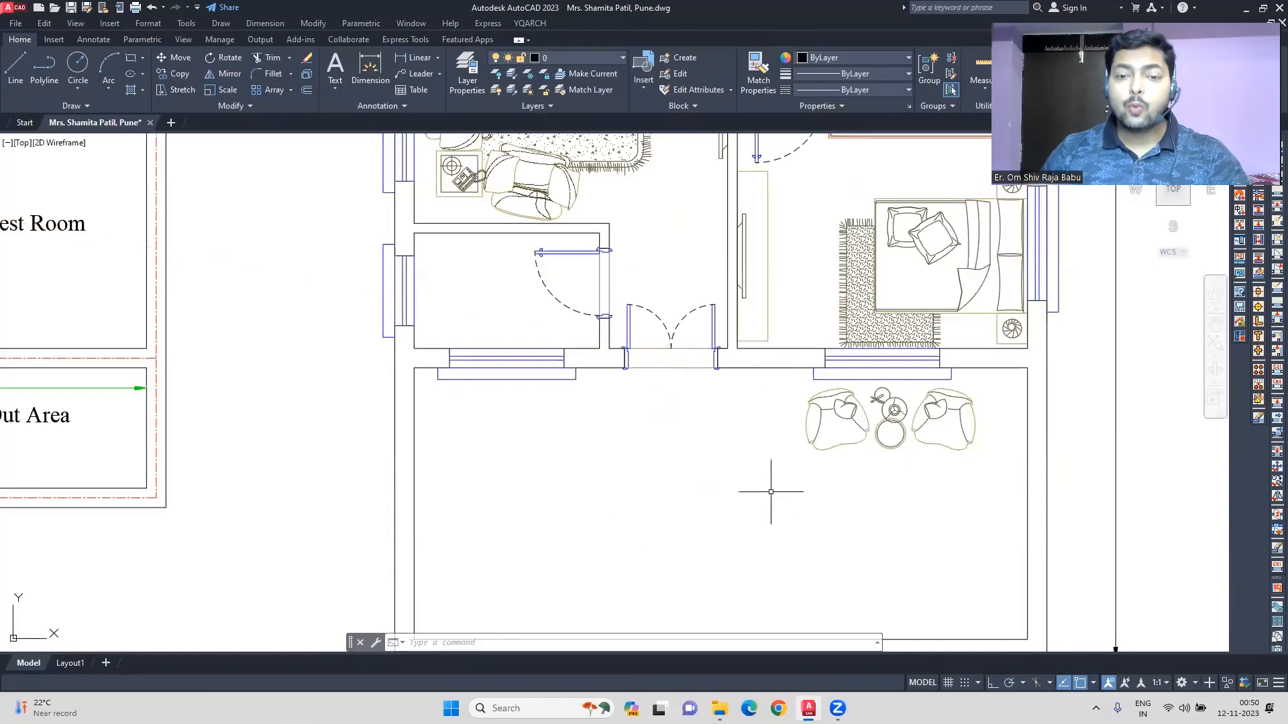
middle_drag(694, 448, 714, 413)
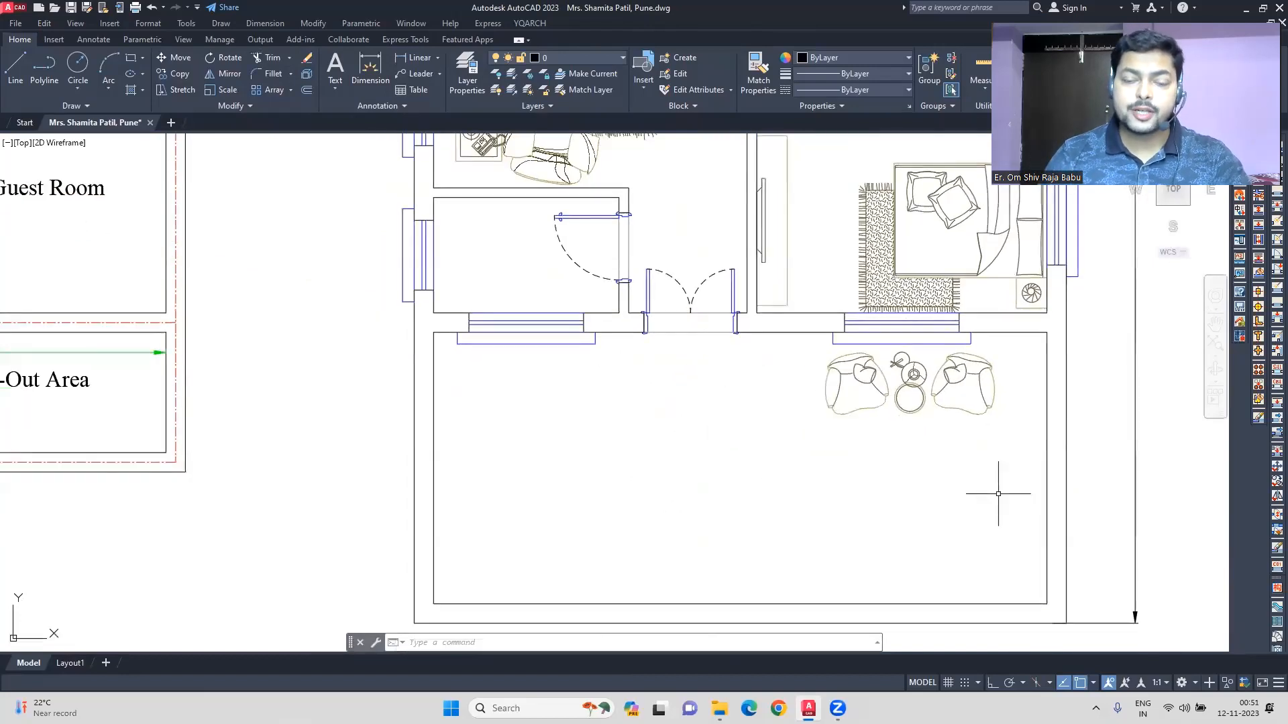
Draw a rectangle from the sit-out area's inner front corner below the guest room and lower its upper edge to clear the chairs
click(370, 69)
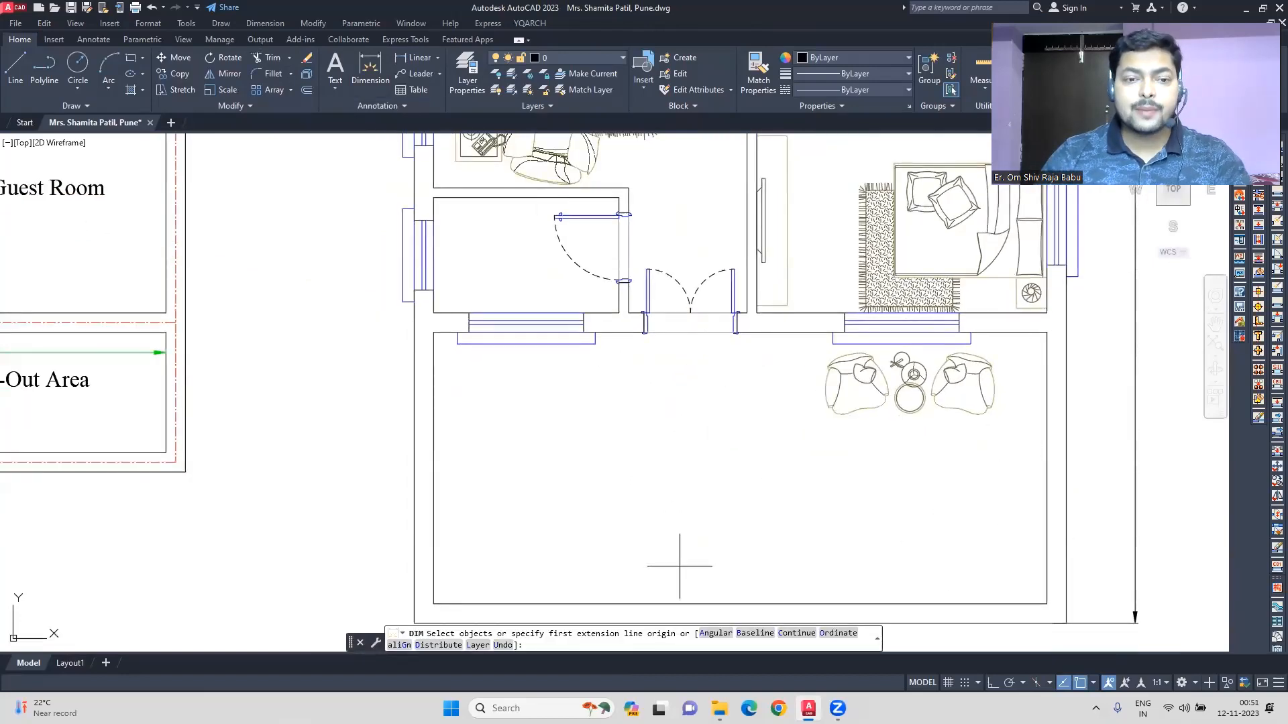
click(131, 57)
click(1047, 603)
click(756, 313)
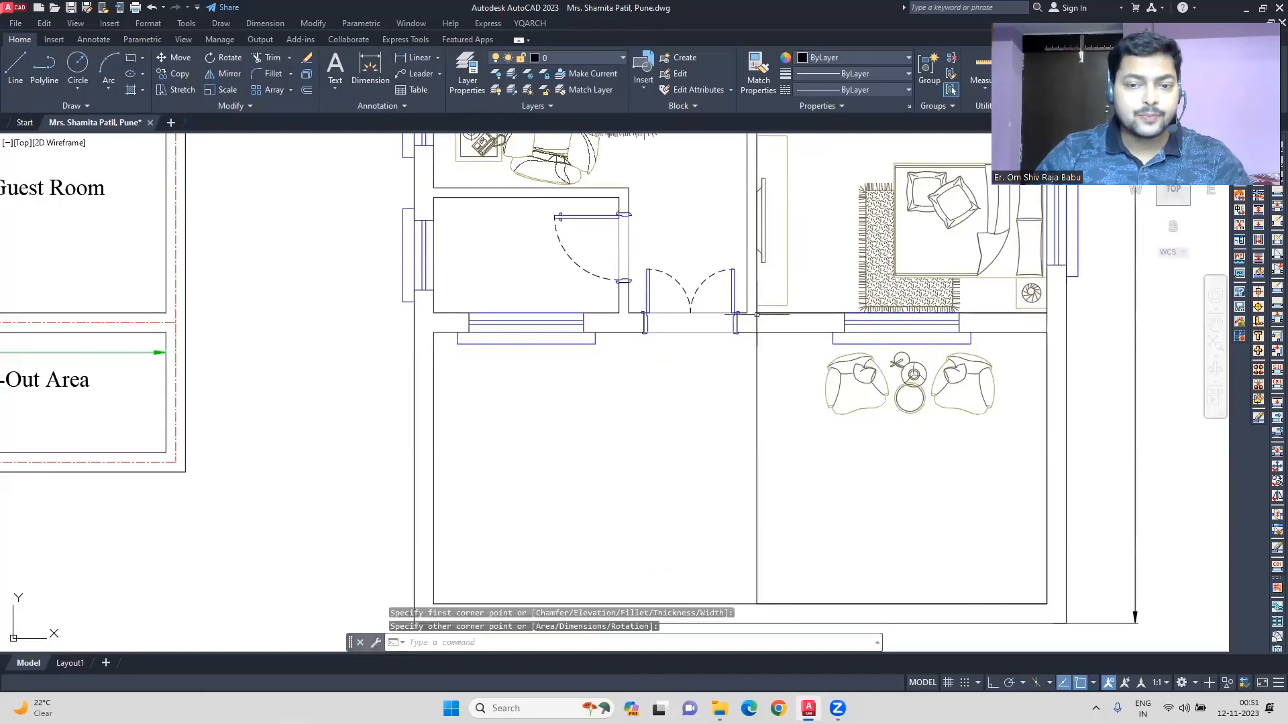
click(757, 429)
click(902, 313)
key(F8)
click(833, 440)
Offset the sit-out rectangle inward by 3 inches
click(307, 90)
click(799, 439)
text(3)
key(Return)
click(812, 440)
click(889, 513)
middle_drag(900, 530, 894, 428)
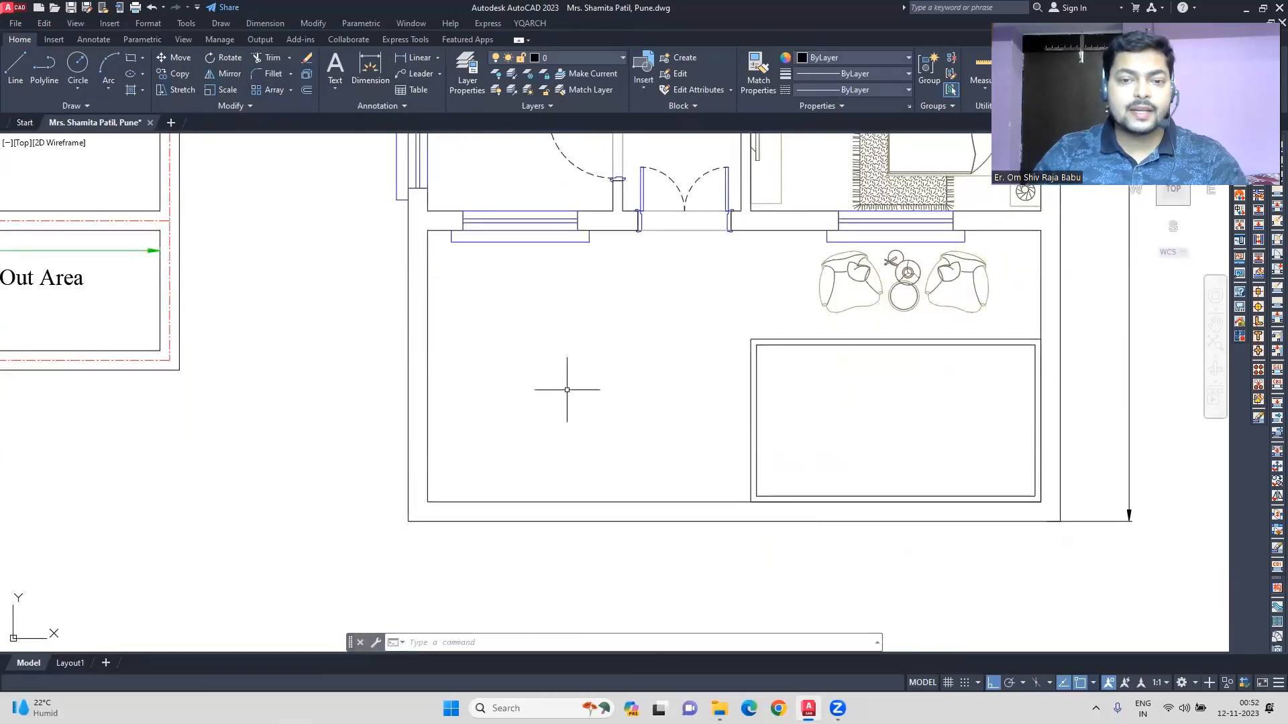
Delete the offset rectangles from the sit-out area
click(371, 69)
click(786, 230)
key(Escape)
click(758, 346)
key(Delete)
Stretch the sit-out area's front wall and the overall depth dimension inward by 10 inches
scroll(690, 451, down, 5)
drag(972, 550, 469, 470)
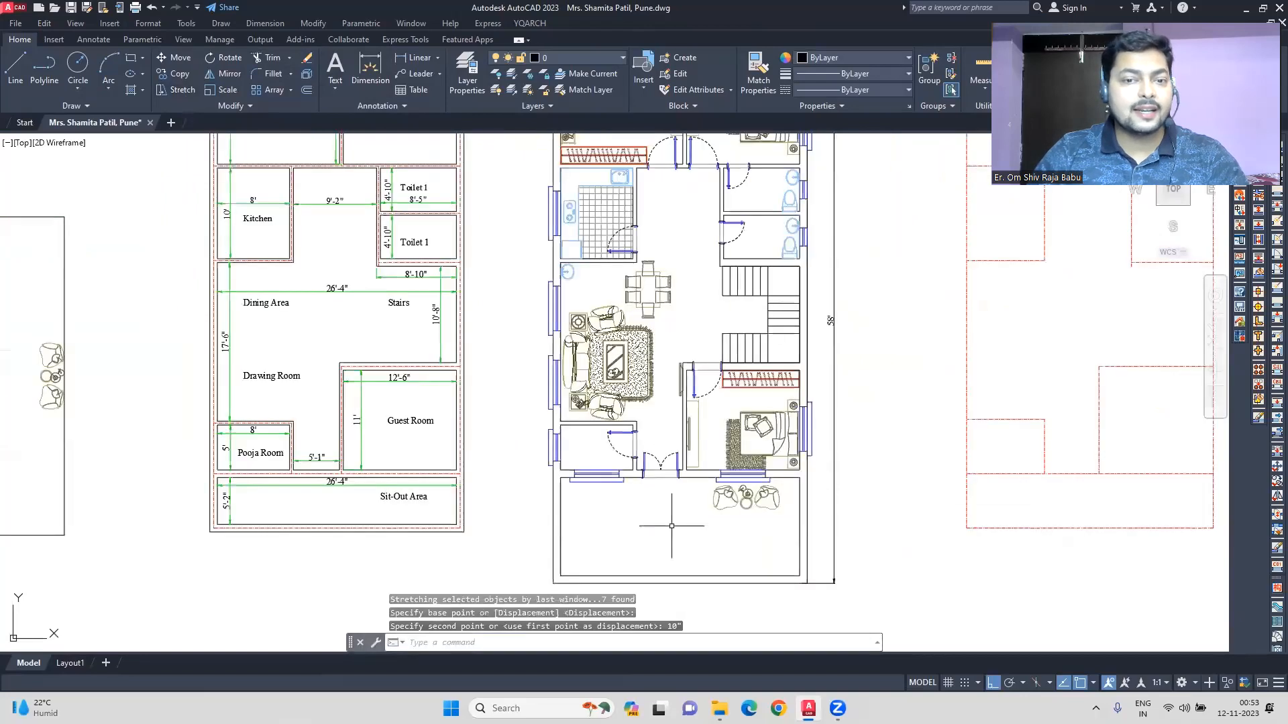
middle_drag(902, 349, 891, 477)
Try to hatch the upper toilet's floor with a small tile pattern by picking an internal point
scroll(723, 295, up, 6)
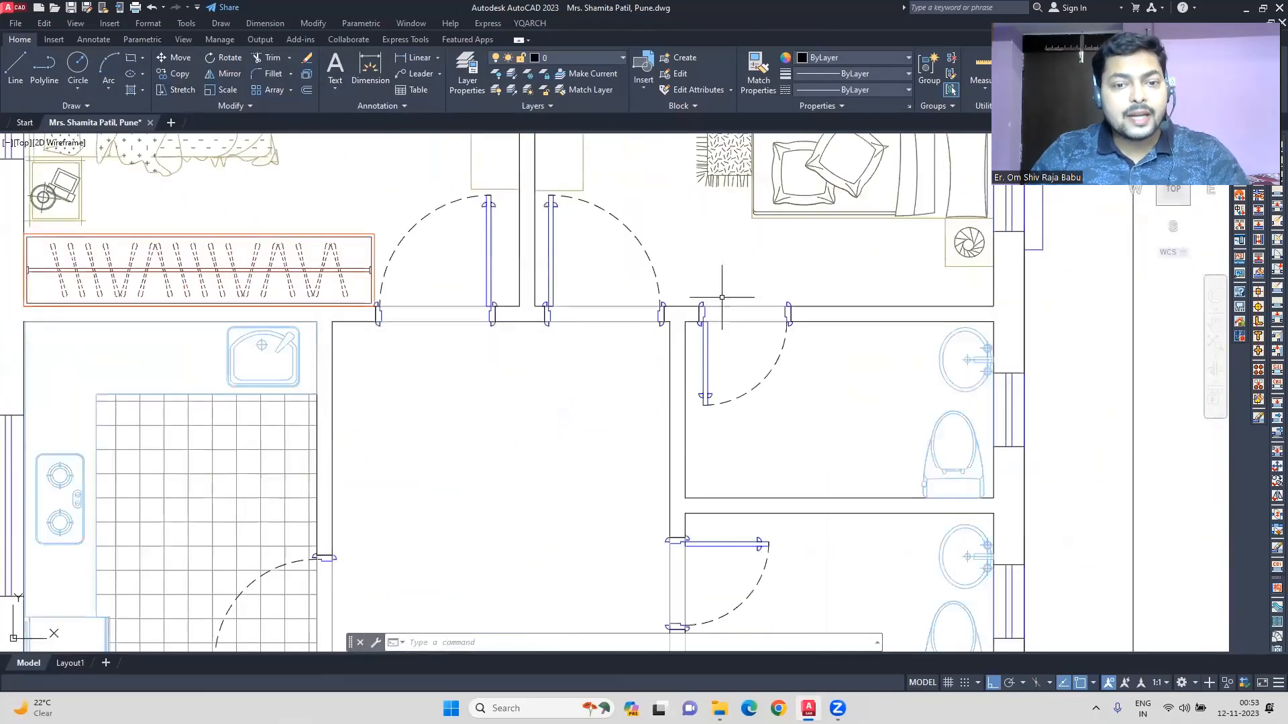
text(h)
key(Return)
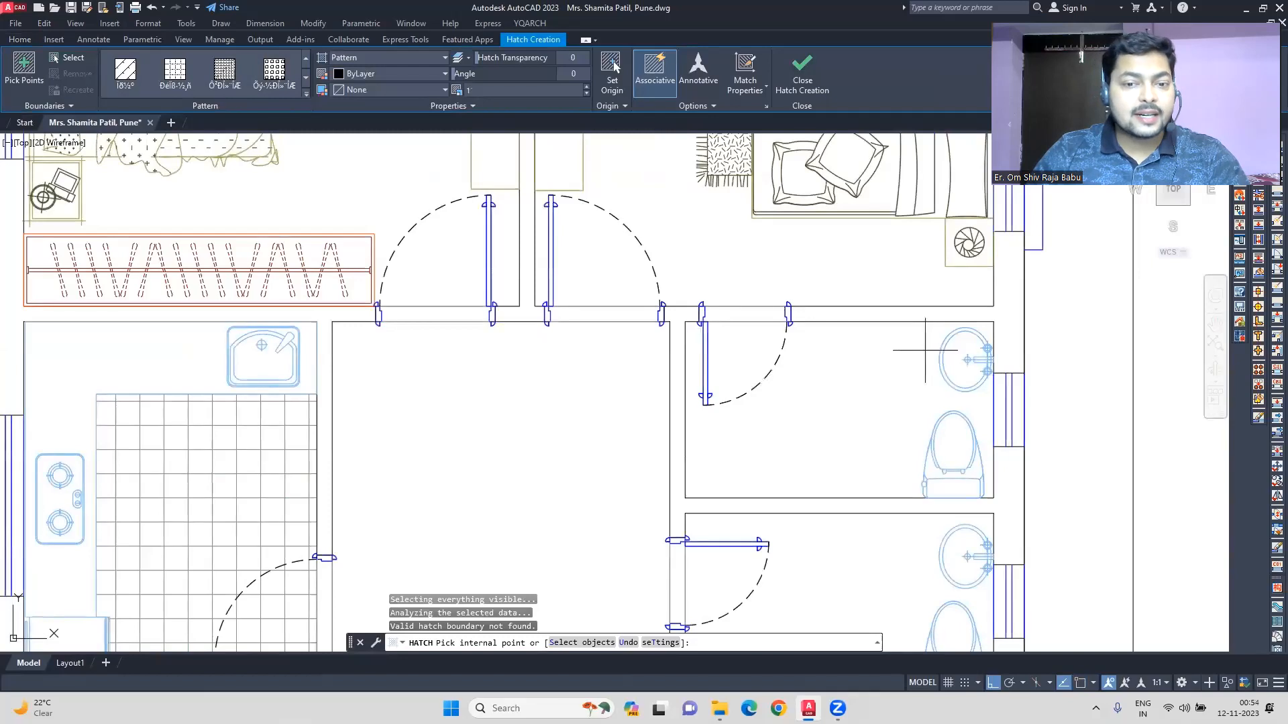
key(Escape)
click(133, 90)
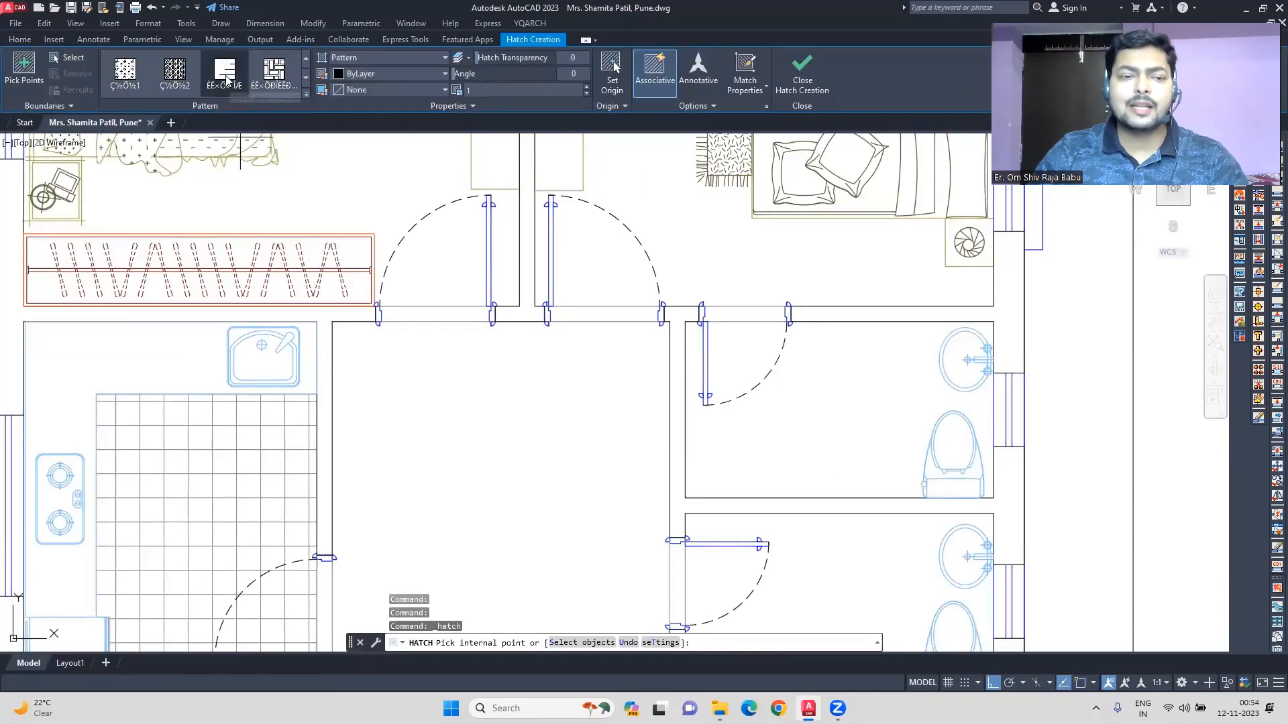
click(847, 437)
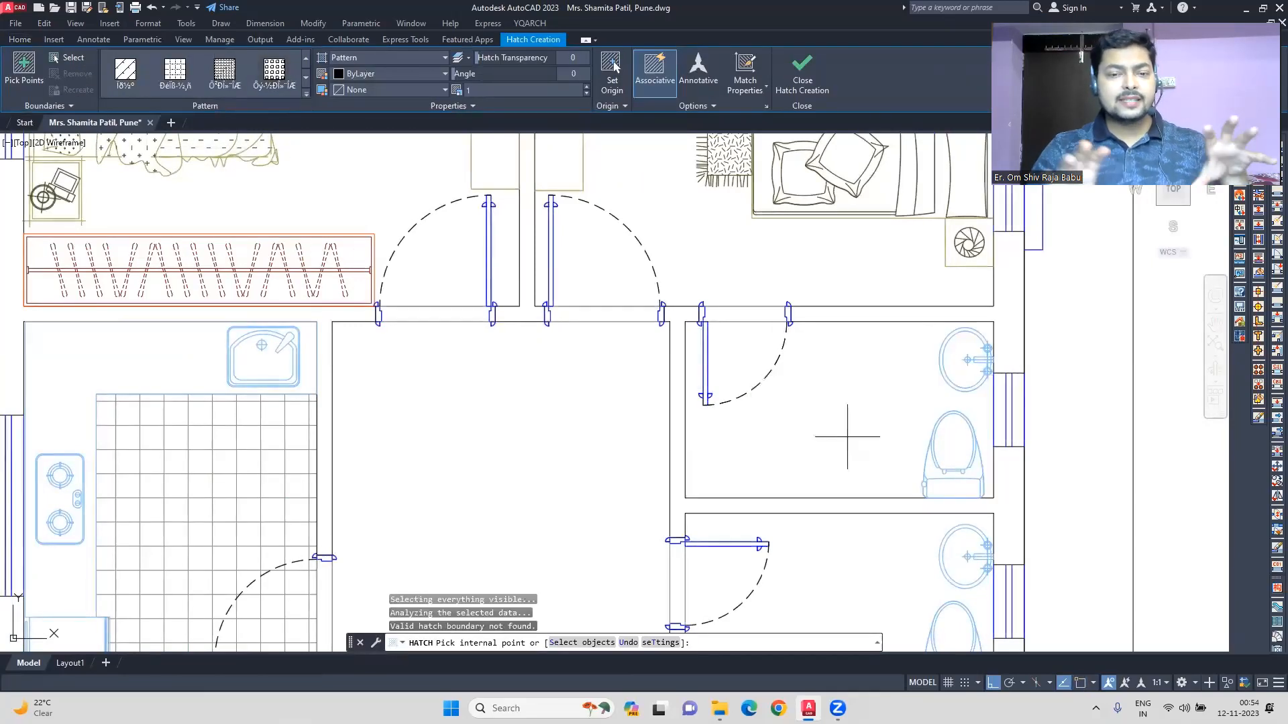
middle_drag(872, 585, 798, 375)
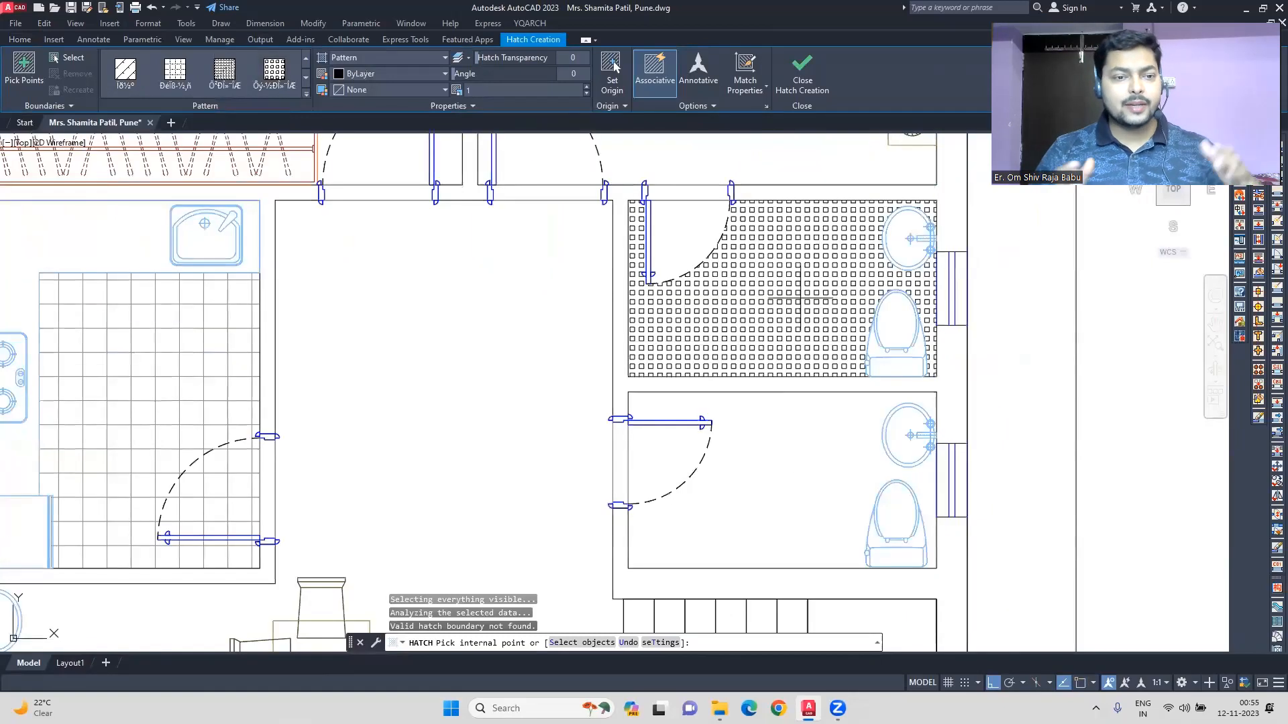
key(Escape)
key(Escape)
key(Escape)
Try to hatch the upper toilet's floor again, alternating between boundary object selection and internal point picking
key(Return)
click(760, 332)
click(571, 642)
double_click(690, 348)
double_click(762, 336)
click(791, 306)
click(771, 308)
double_click(678, 359)
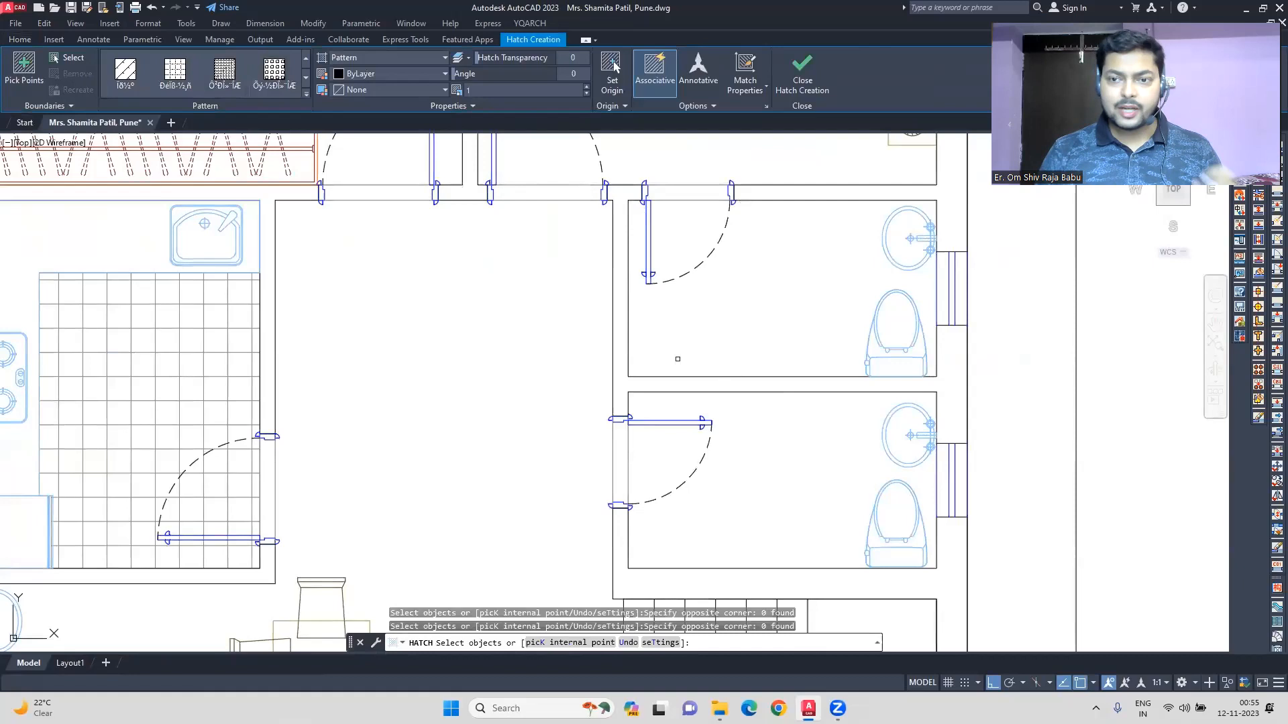
click(571, 643)
click(757, 327)
key(Escape)
scroll(775, 340, down, 6)
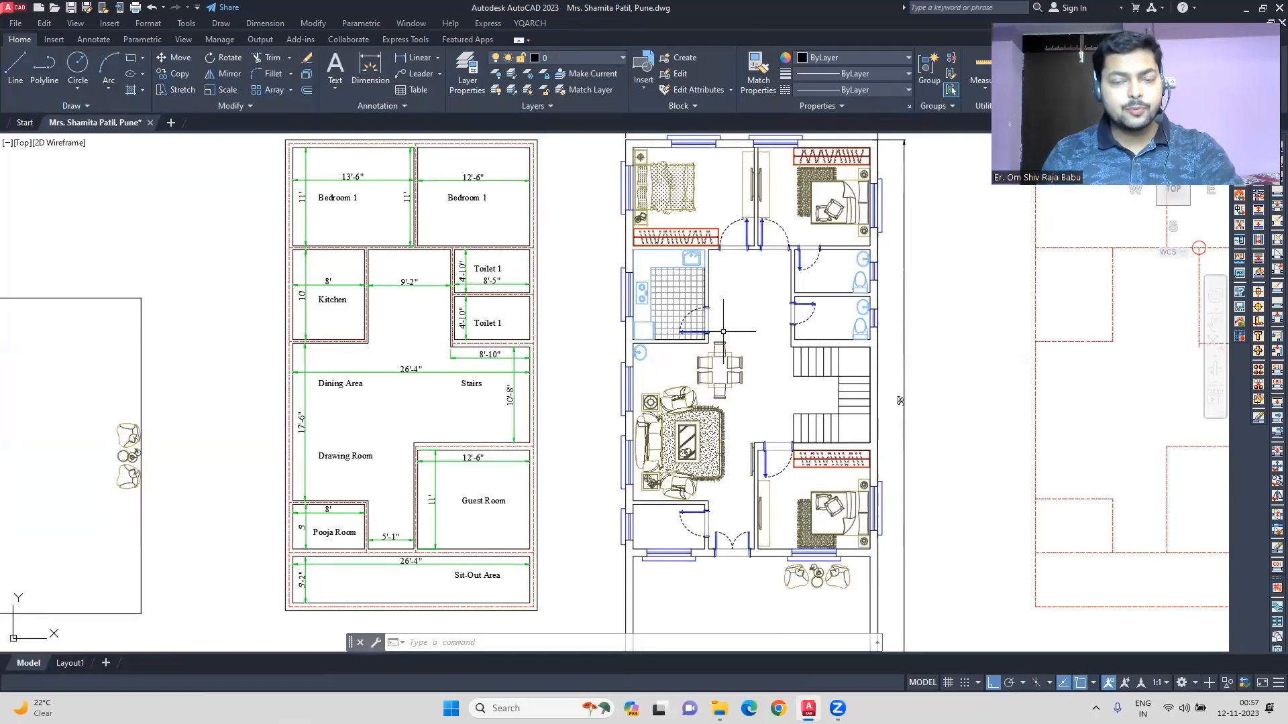
Mirror the kitchen fixtures, floor tiles and door about the room's horizontal centreline, erasing the source objects
scroll(723, 332, up, 4)
click(795, 431)
click(604, 199)
text(mi)
key(Return)
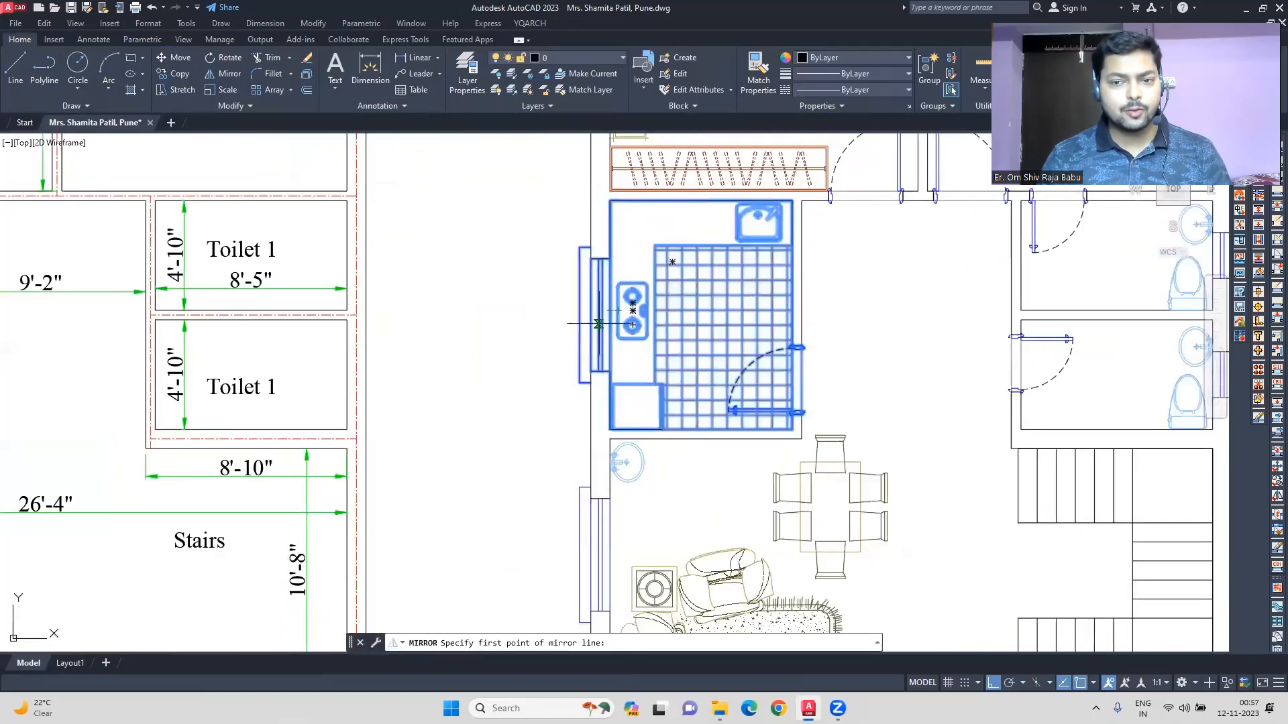
click(603, 319)
click(892, 345)
click(558, 642)
Join the split outer line of the kitchen's corridor wall and trim it at the mirrored door opening
click(802, 332)
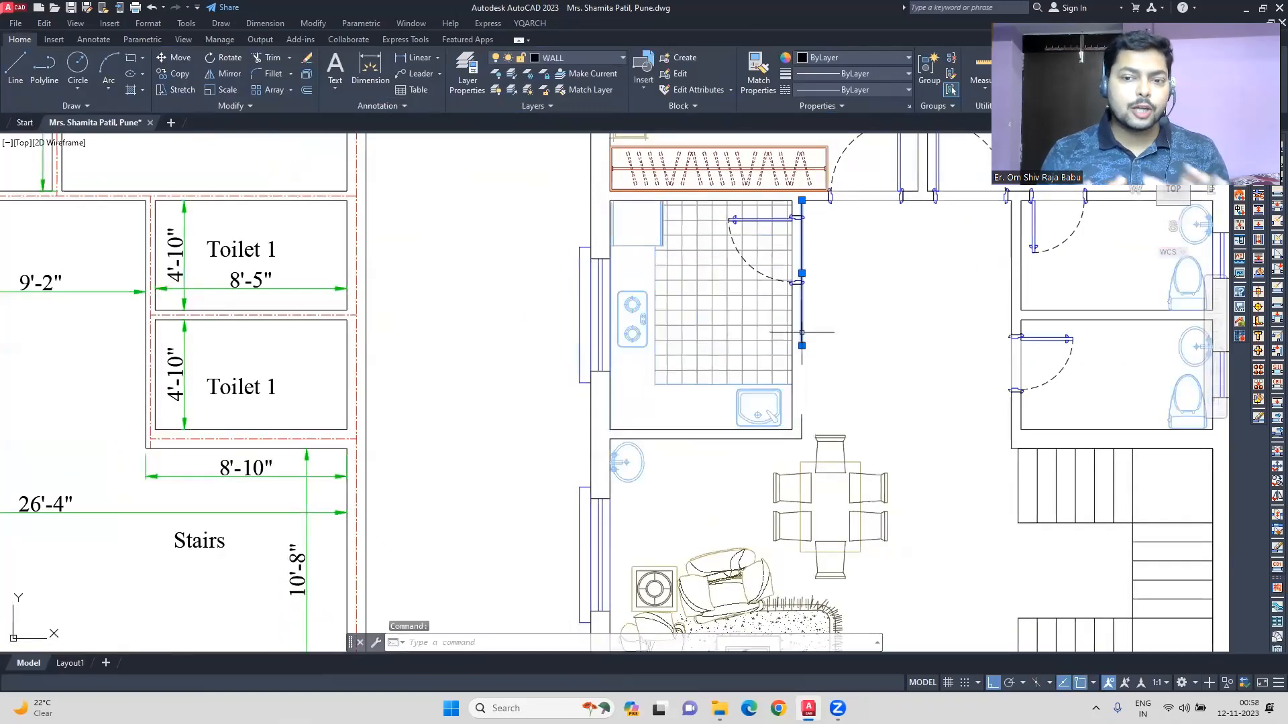
click(803, 428)
text(j)
scroll(808, 221, up, 2)
text(tr)
scroll(684, 267, down, 2)
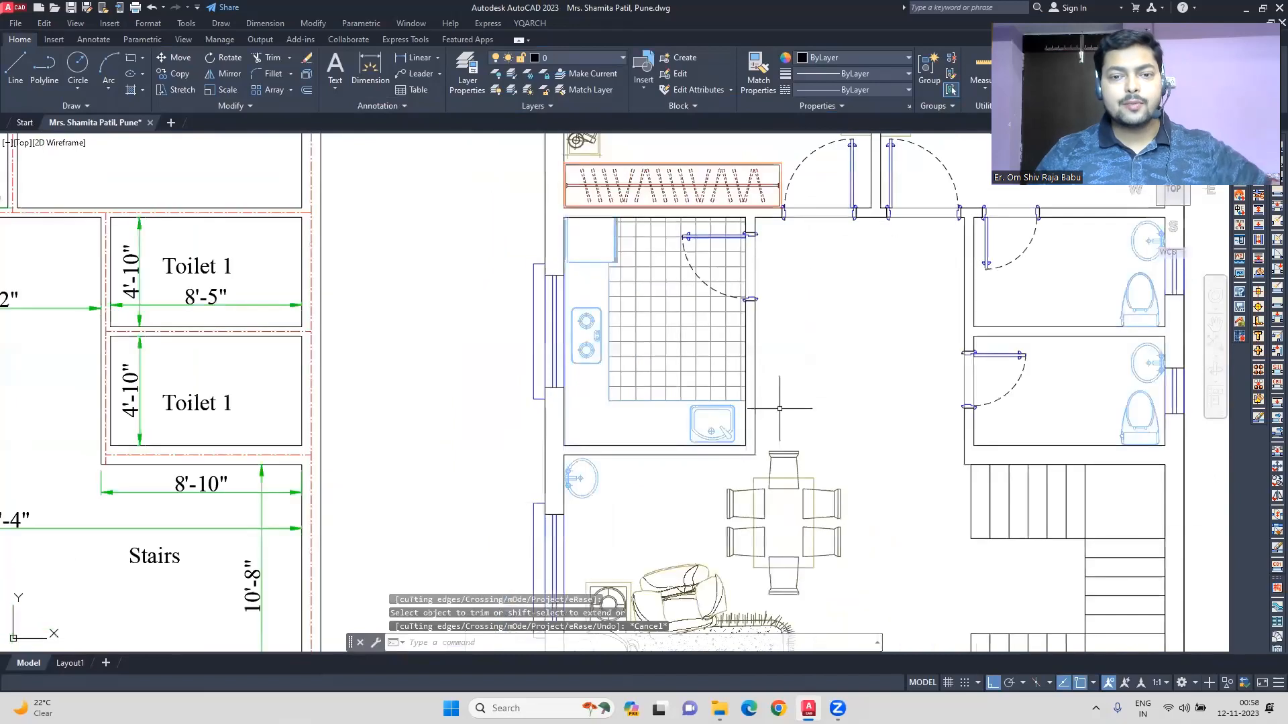
Move the dining table set slightly up towards the kitchen
click(785, 464)
text(m)
click(926, 538)
click(927, 515)
scroll(900, 445, down, 3)
scroll(730, 387, up, 3)
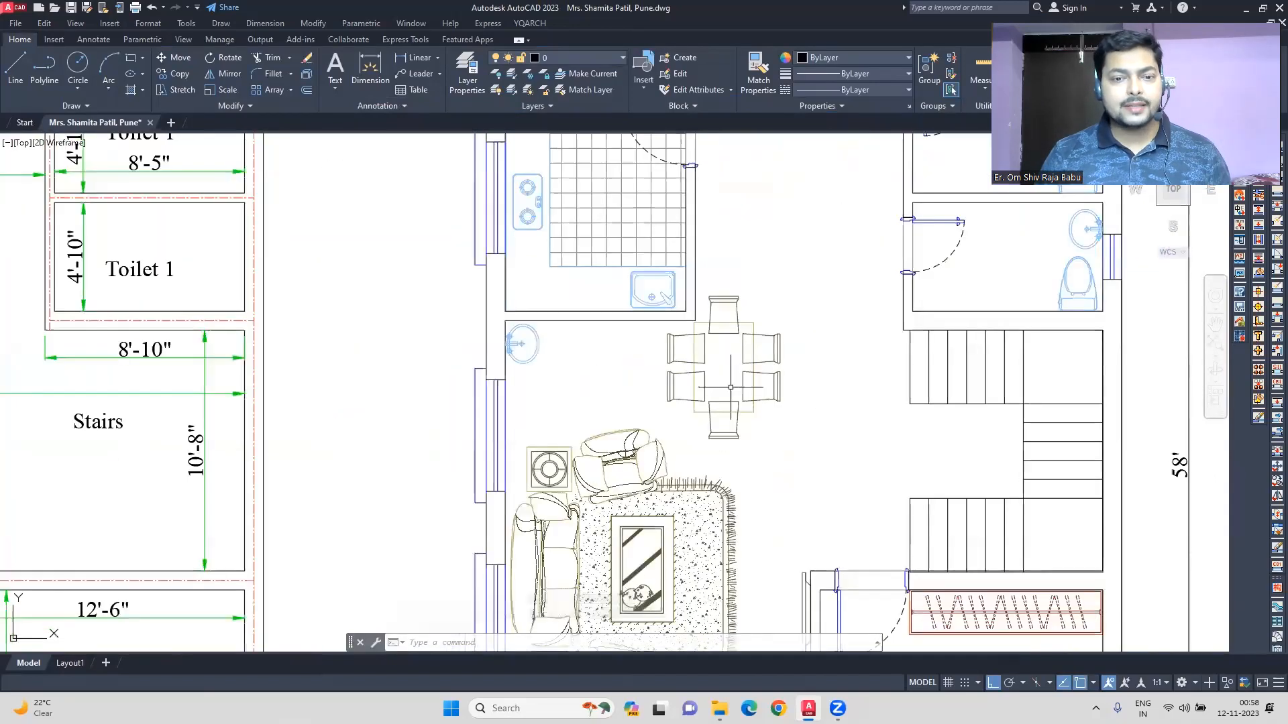
Rotate the dining table set a quarter turn so that its long side runs horizontally
click(803, 425)
click(746, 392)
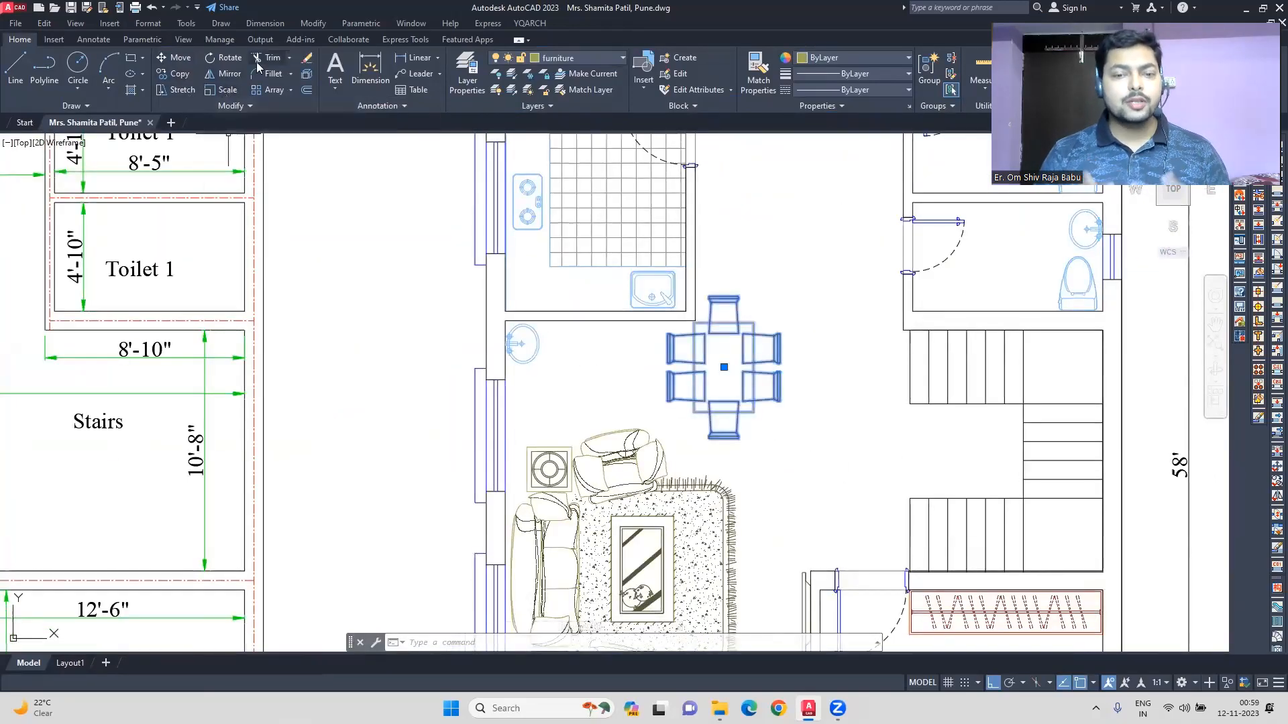
click(228, 59)
click(724, 367)
click(729, 264)
click(743, 349)
Move the rotated dining table set to the dining area's outer wall beside the window
text(m)
key(space)
click(724, 367)
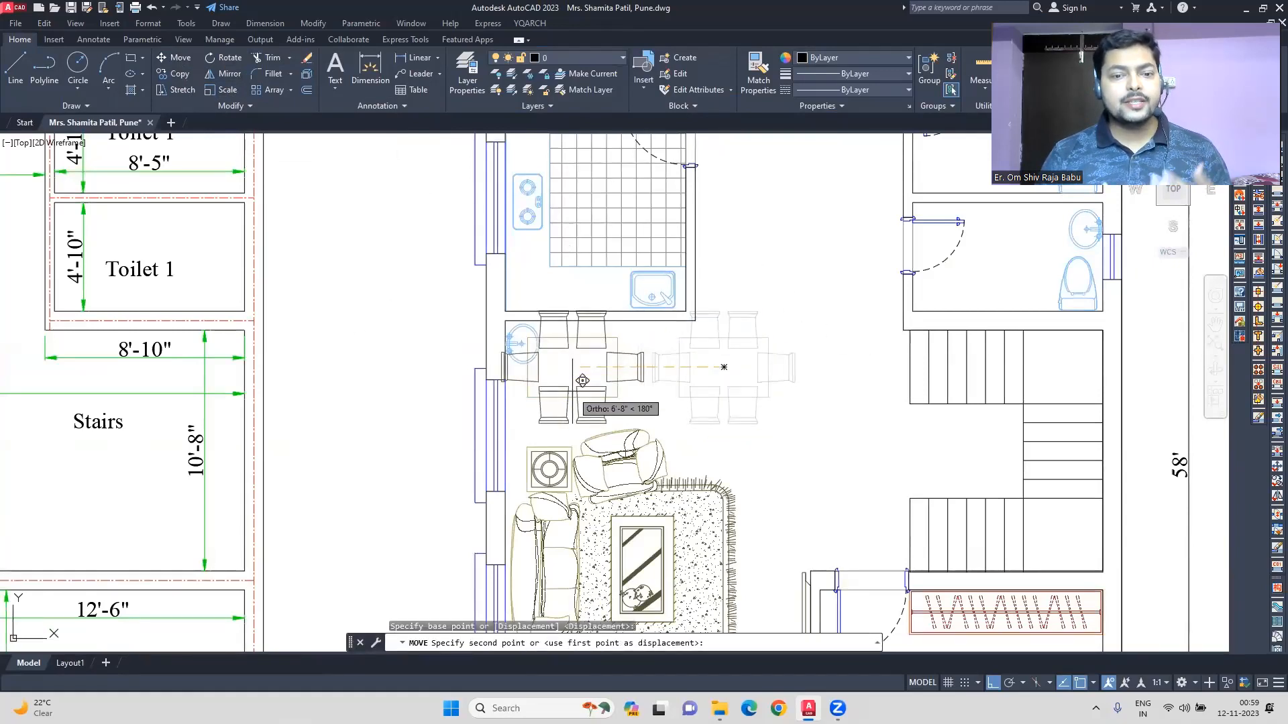
click(550, 394)
Move the dining area washbasin from the outer wall to the corridor end of the kitchen wall
click(532, 387)
click(174, 58)
click(796, 334)
click(796, 348)
key(Escape)
scroll(512, 336, up, 4)
click(512, 356)
click(174, 58)
click(911, 382)
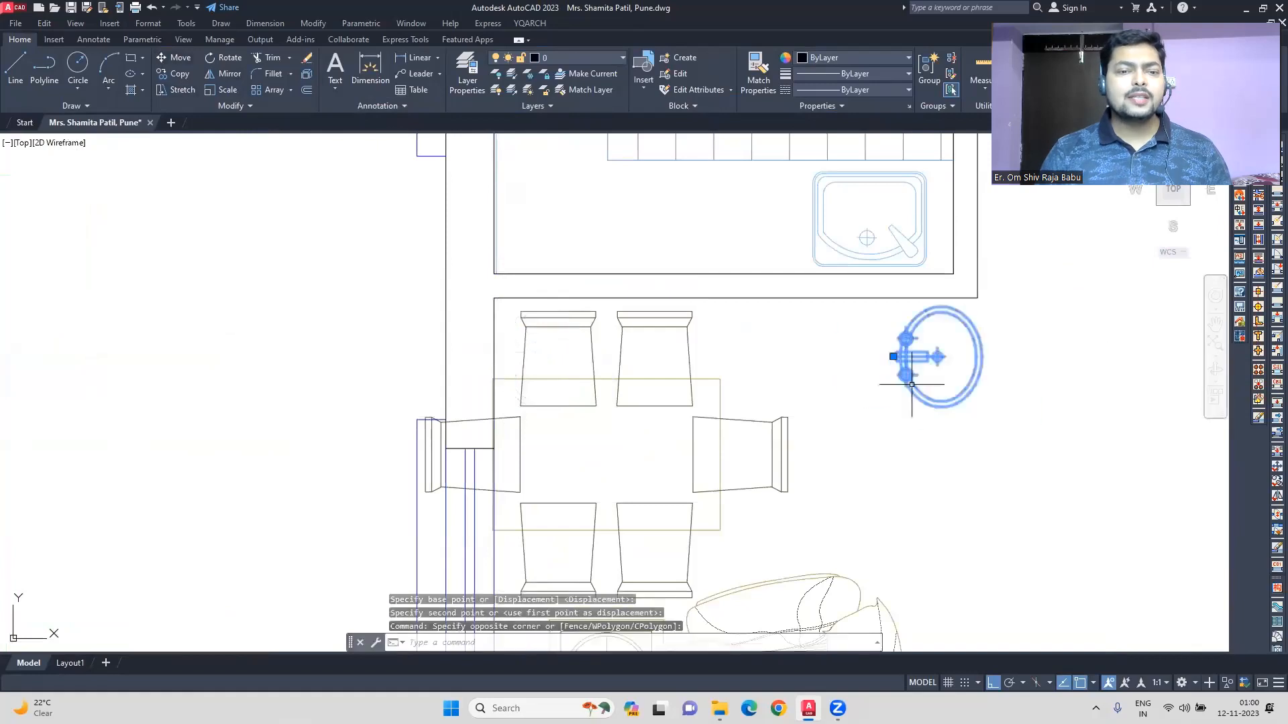
Rotate the washbasin a quarter turn and place it with its back against the kitchen wall
click(229, 59)
click(952, 376)
click(173, 58)
key(Escape)
scroll(737, 452, down, 2)
Move the dining table set into the open floor area and delete its chair facing the outer wall
click(736, 452)
scroll(655, 255, down, 2)
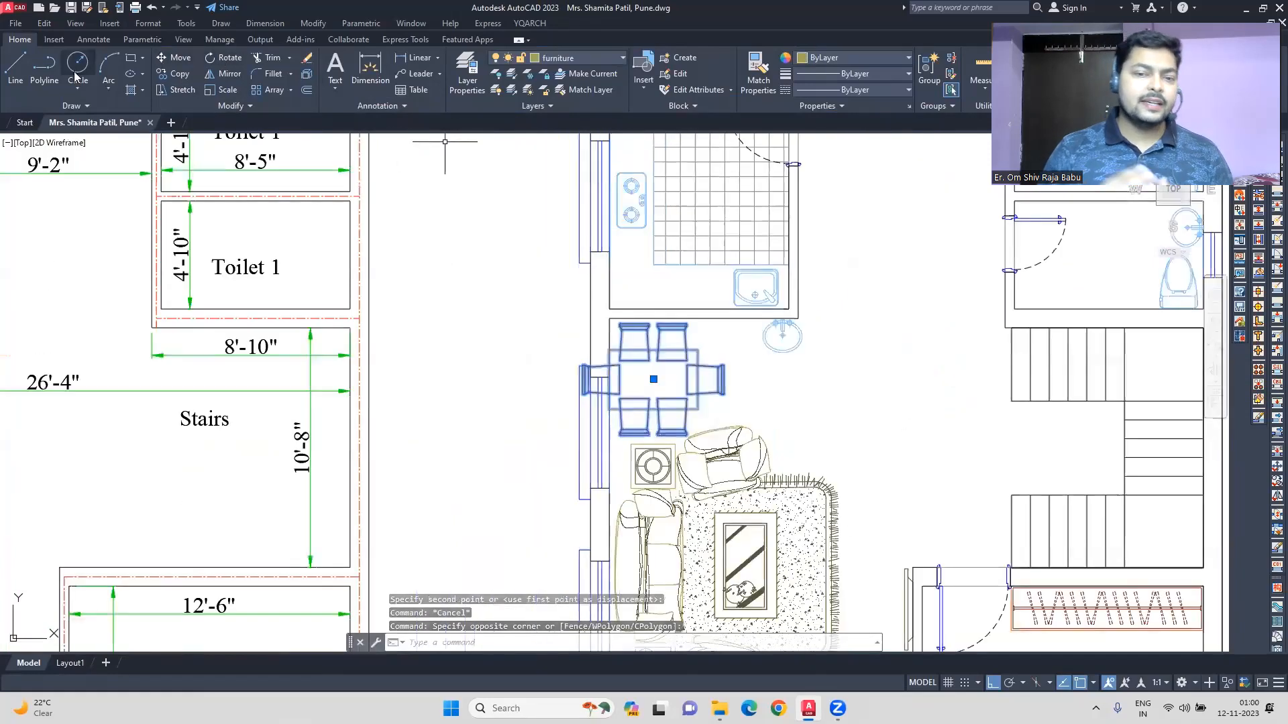
click(174, 59)
click(621, 399)
click(843, 399)
scroll(809, 367, up, 4)
click(796, 339)
click(905, 432)
key(Delete)
Create a block named Dining Table from the table and its five remaining chairs
scroll(905, 432, down, 2)
click(906, 416)
text(b)
key(Return)
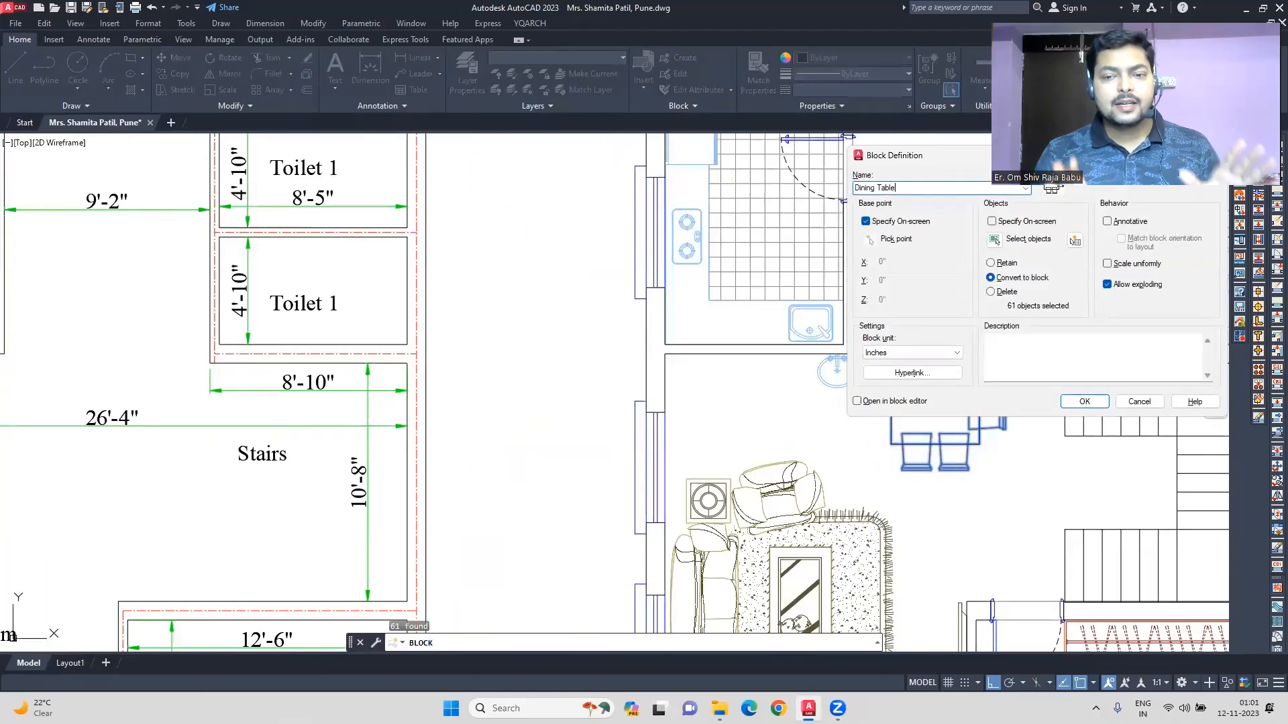
click(1085, 402)
click(952, 415)
Move the Dining Table block so its chairless end sits against the dining area's outer wall
click(174, 58)
click(1009, 499)
click(174, 58)
click(891, 415)
click(665, 413)
key(Escape)
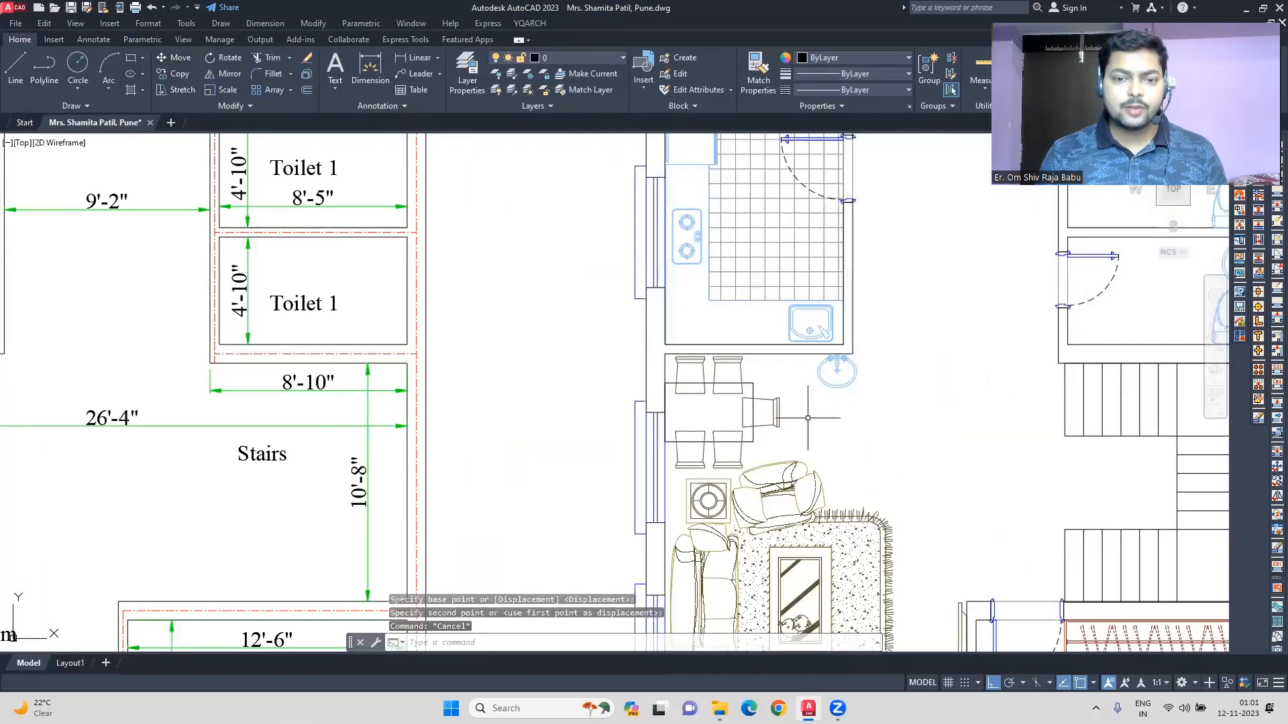
scroll(872, 411, down, 3)
scroll(877, 412, up, 1)
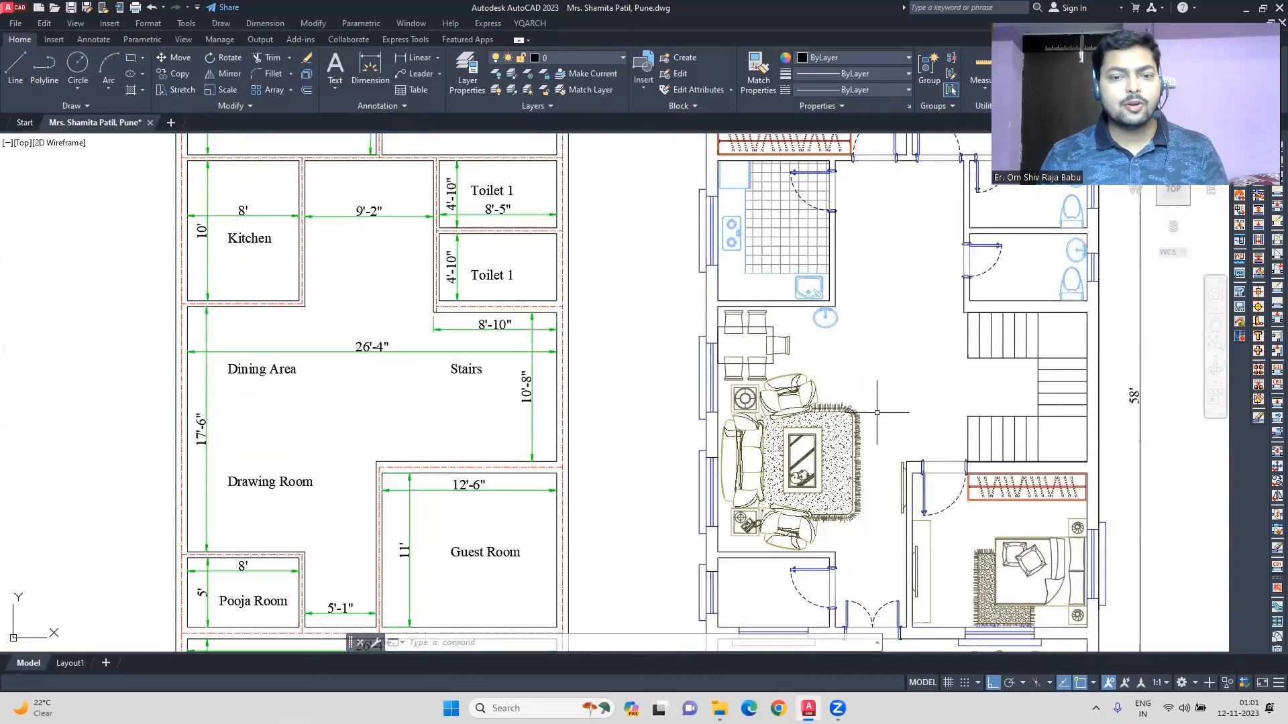
mouse_move(921, 460)
middle_down()
mouse_move(904, 430)
mouse_move(846, 489)
middle_up()
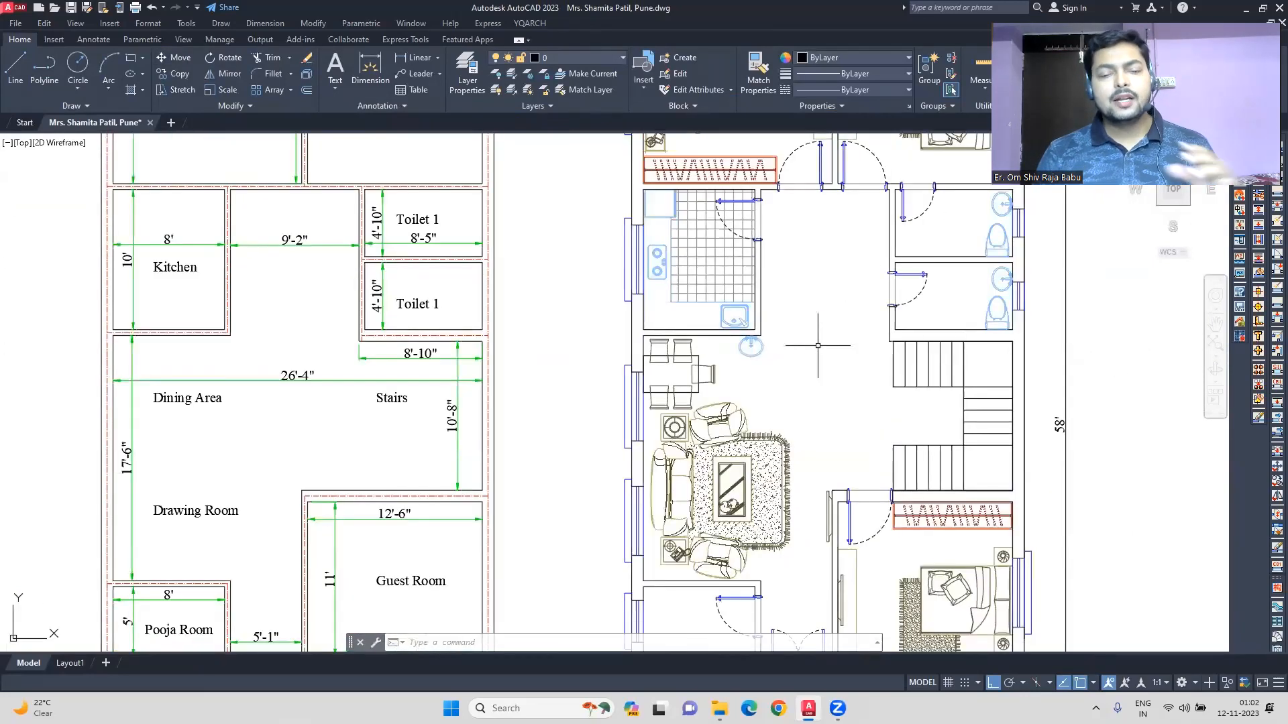
scroll(818, 345, down, 4)
scroll(823, 398, up, 4)
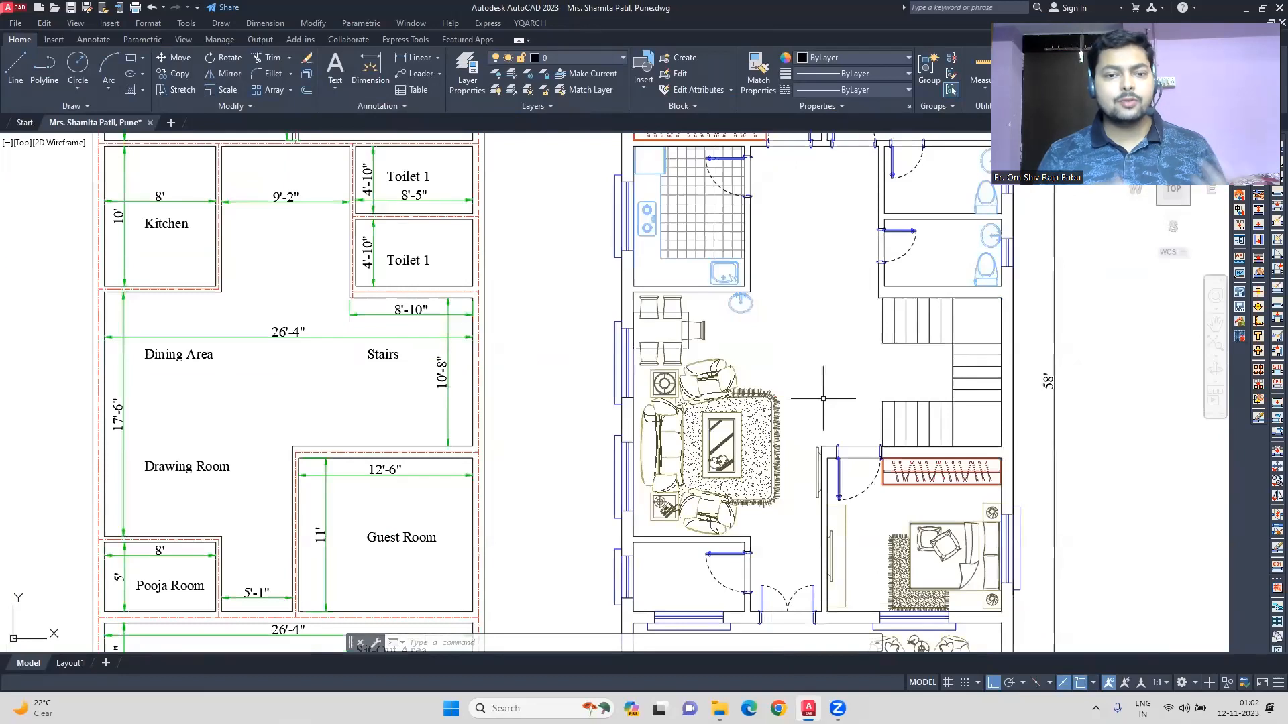
middle_drag(823, 398, 808, 276)
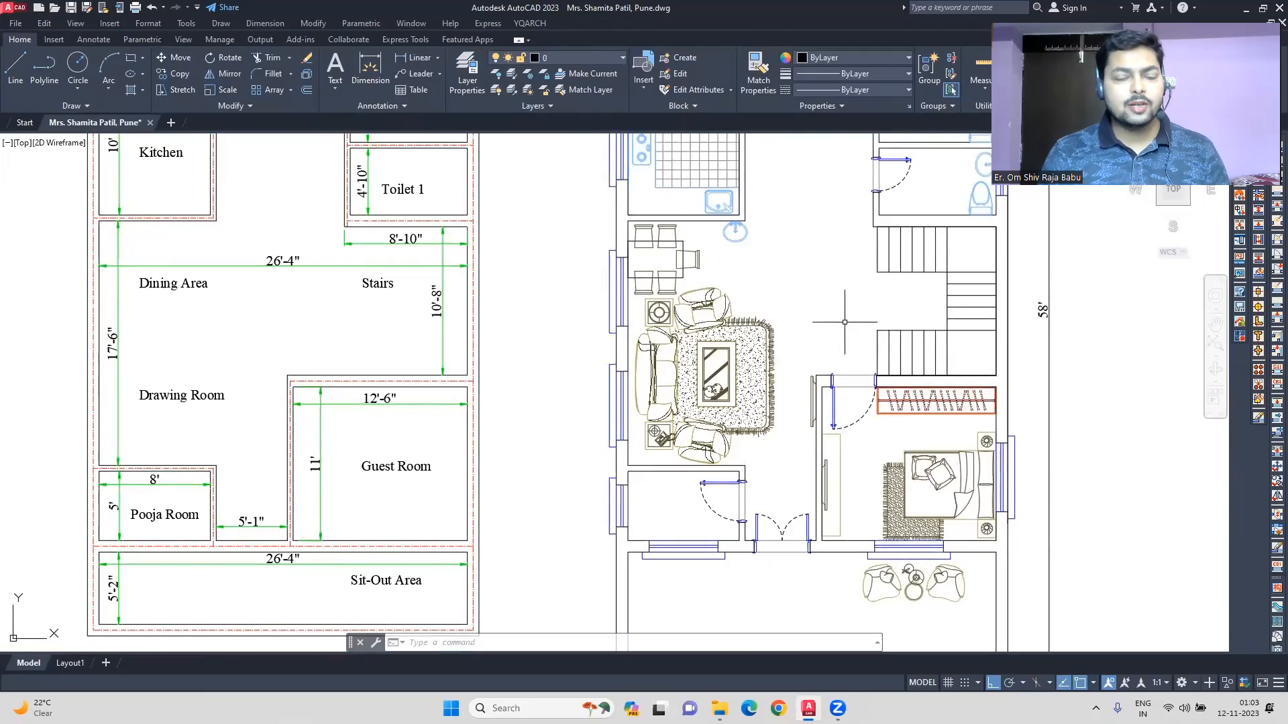
middle_click(587, 320)
middle_click(587, 320)
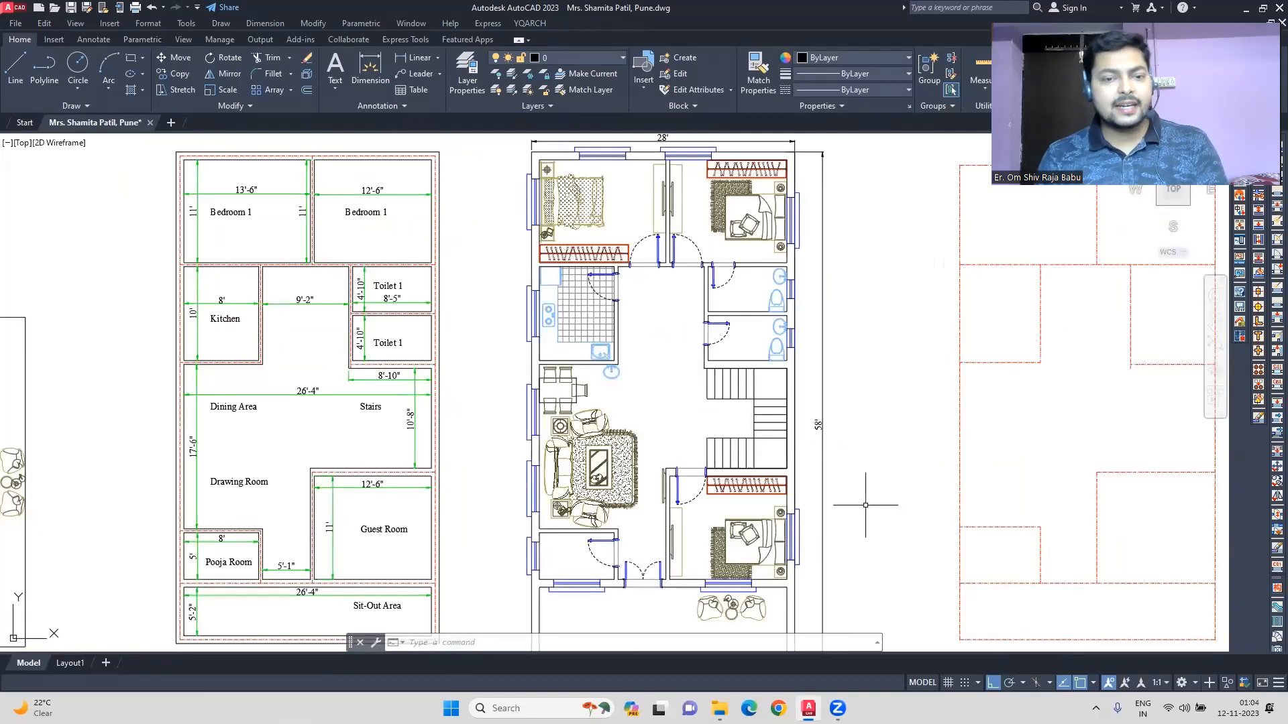
click(235, 212)
text(co)
key(Return)
key(Escape)
scroll(643, 154, up, 2)
scroll(670, 155, up, 2)
scroll(514, 168, down, 2)
text(l)
key(Return)
click(766, 517)
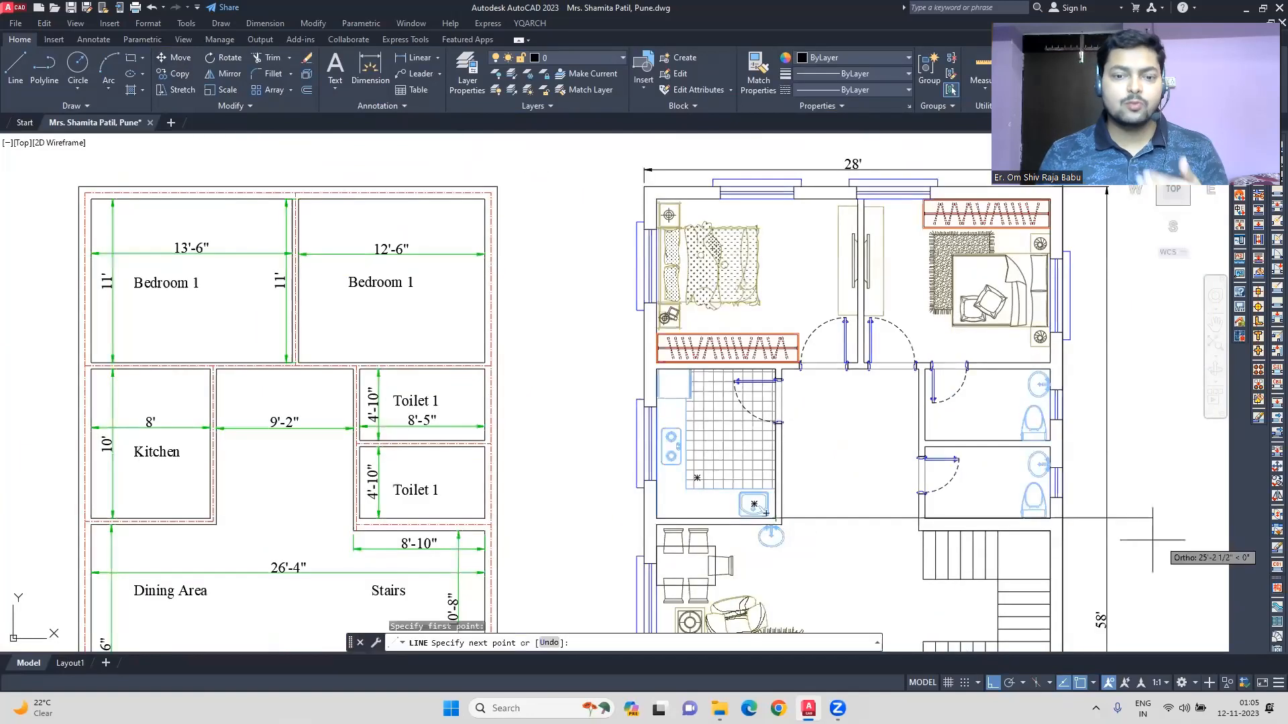
key(Escape)
Add a centred text label Bedroom 13'6"X11' beside the bed in the bedroom above the kitchen
text(t)
key(Return)
click(758, 240)
click(839, 278)
text(Bedroom 1)
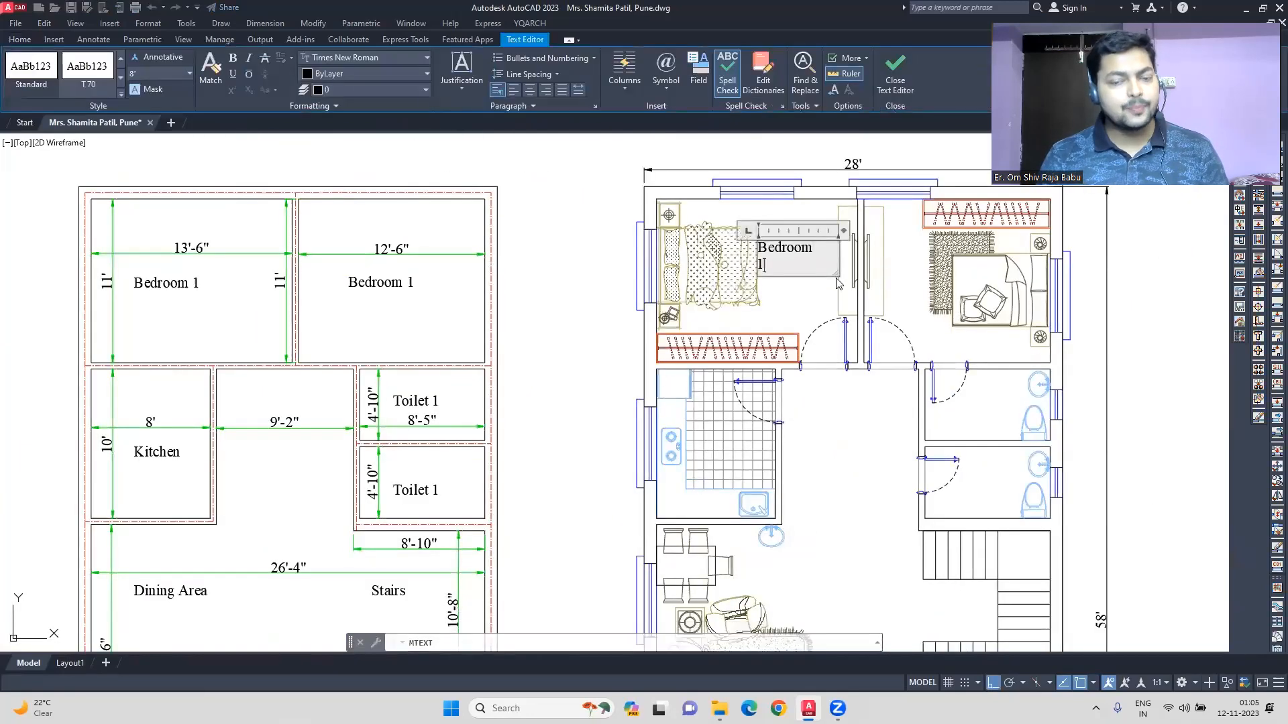
text(')
drag(816, 266, 752, 237)
click(530, 90)
click(810, 293)
Add a centred text label Master Bedroom 12'6"X11' below the bed in the other upper bedroom
text(t)
key(Return)
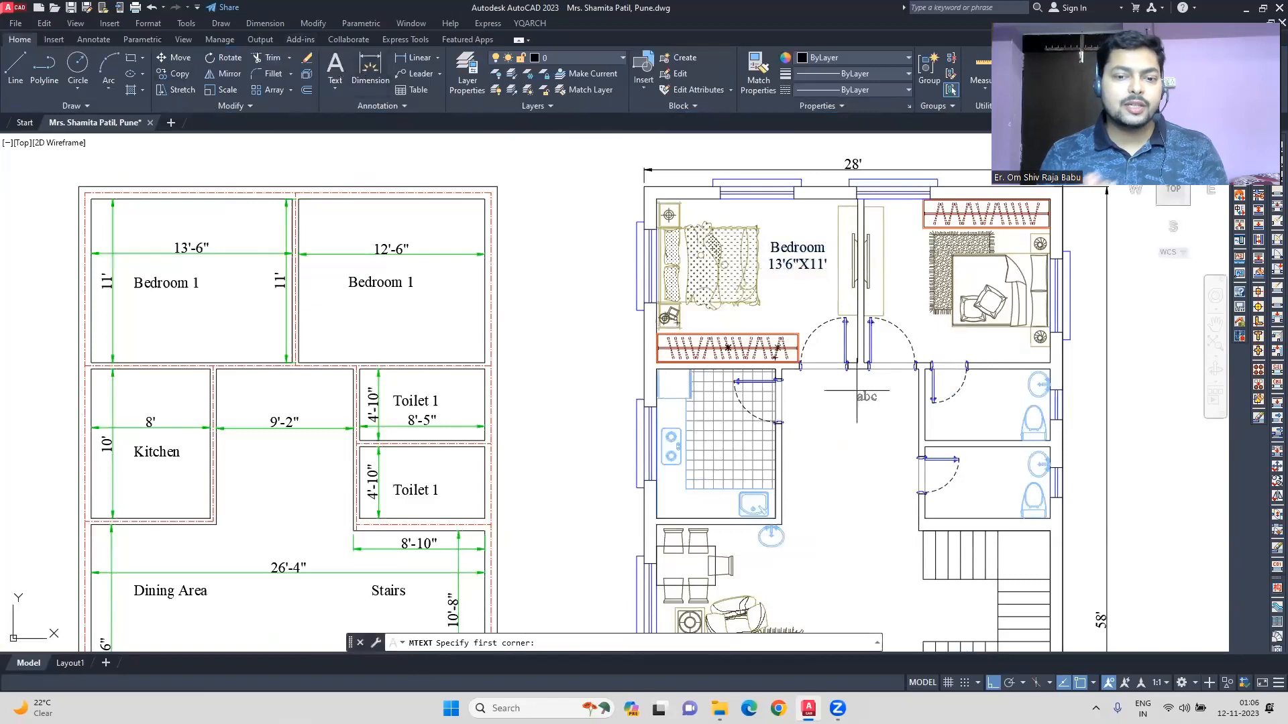
click(921, 326)
click(1030, 352)
text(Master Bedroom)
key(Return)
text(12'6"X11)
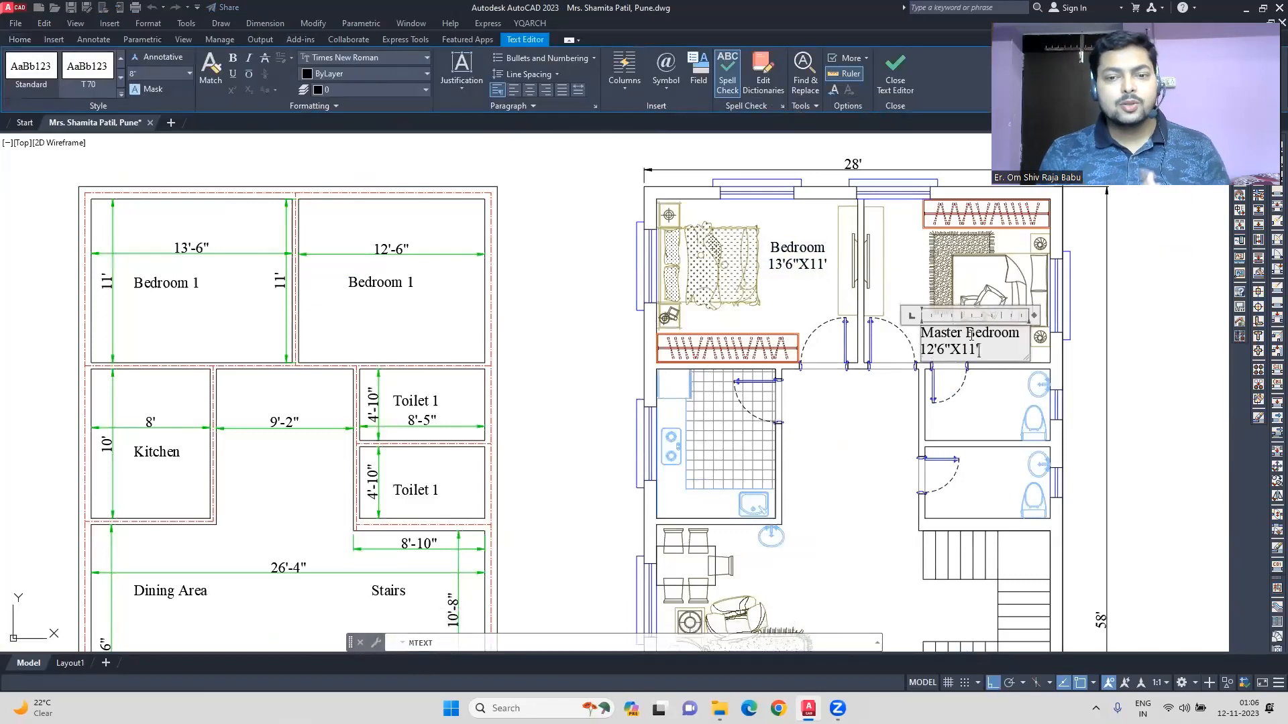
drag(984, 351, 920, 327)
click(530, 90)
click(1008, 469)
Copy the Master Bedroom label straight down into both toilets, the stairs, the guest room and the sit-out area
click(980, 344)
text(co)
key(Return)
click(1170, 290)
click(1170, 364)
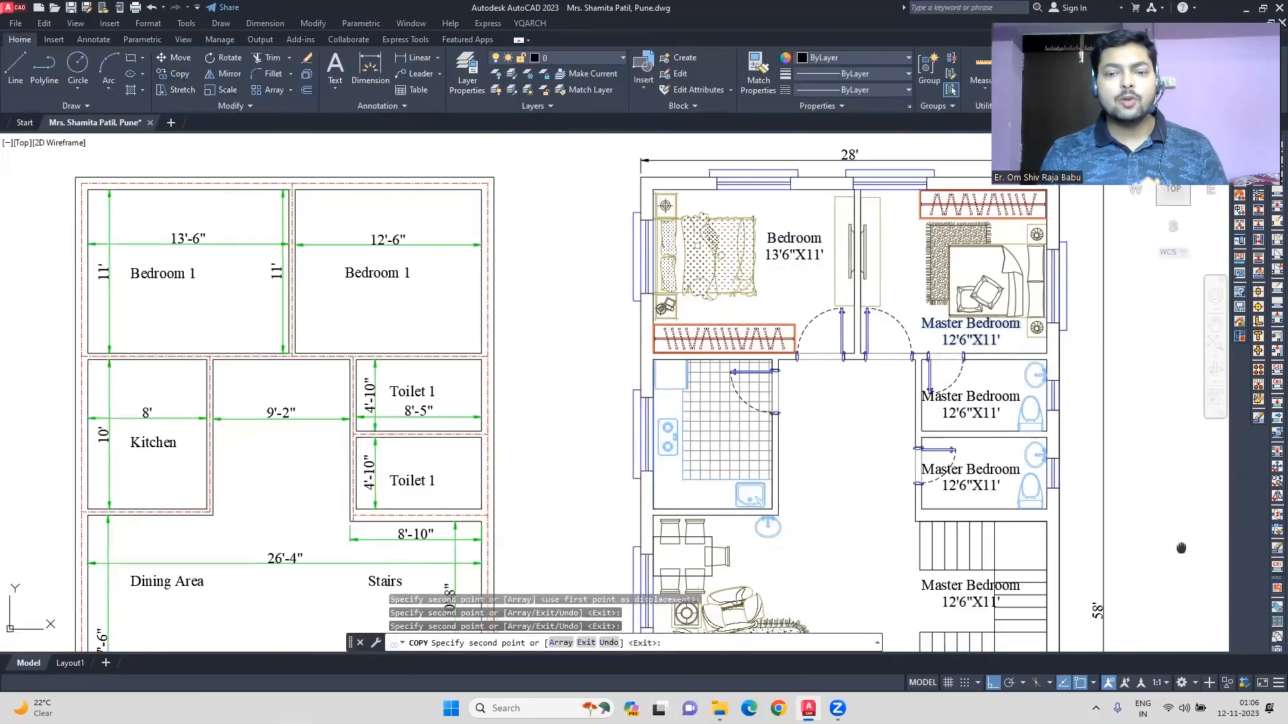
middle_drag(1181, 548, 1176, 311)
click(1176, 460)
middle_drag(1176, 460, 1176, 281)
click(1161, 482)
key(Escape)
Copy the Master Bedroom label into the drawing area, the passage beside the kitchen and the kitchen
middle_drag(928, 349, 928, 536)
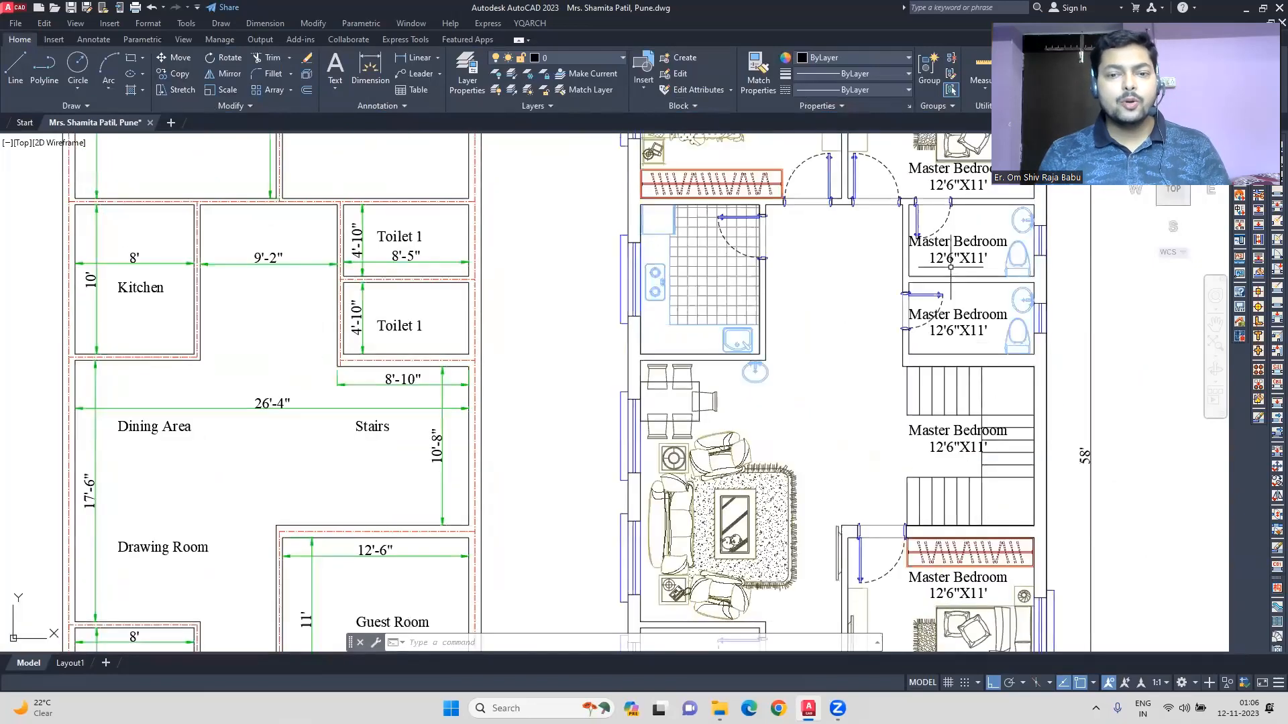
click(958, 431)
text(co)
click(995, 462)
click(837, 462)
key(Escape)
click(832, 356)
click(799, 440)
text(co)
middle_drag(701, 275, 885, 318)
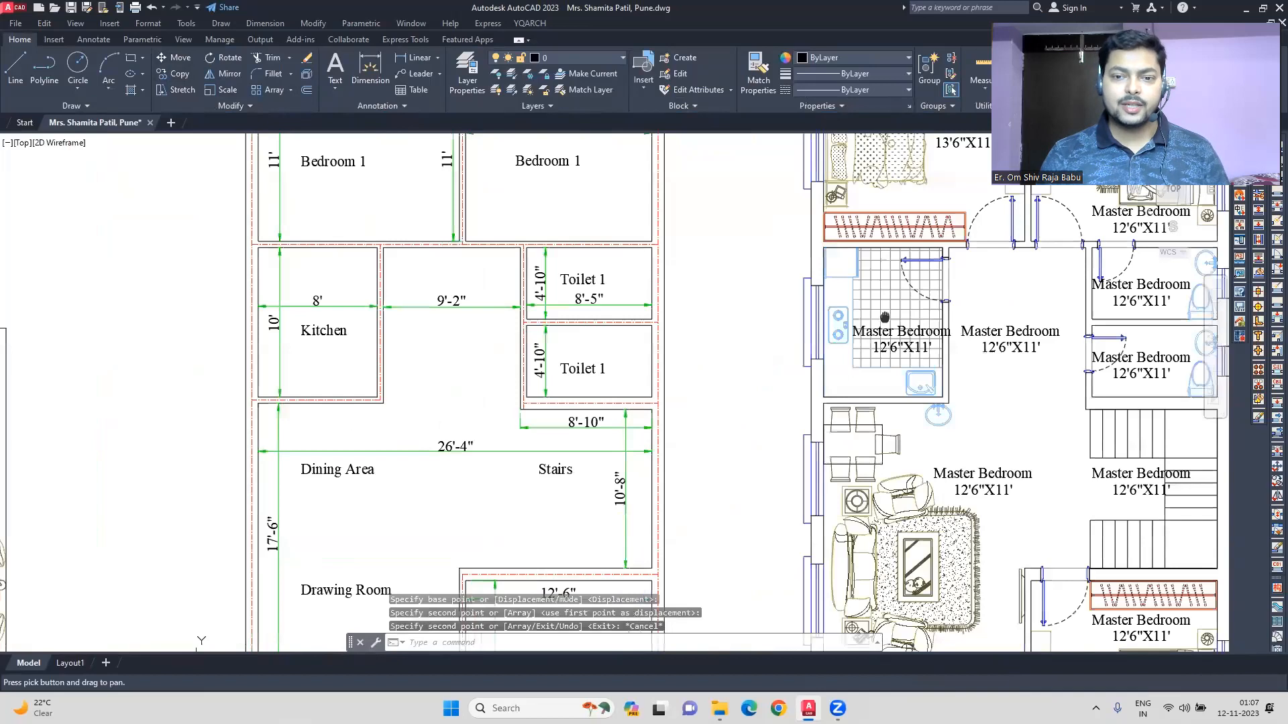
Change the kitchen's label to Kitchen 8'X10' and the adjacent passage's label to Living Room 9'2"X10'5"
double_click(892, 332)
text(Kitchen)
click(1010, 332)
middle_drag(1010, 332, 825, 329)
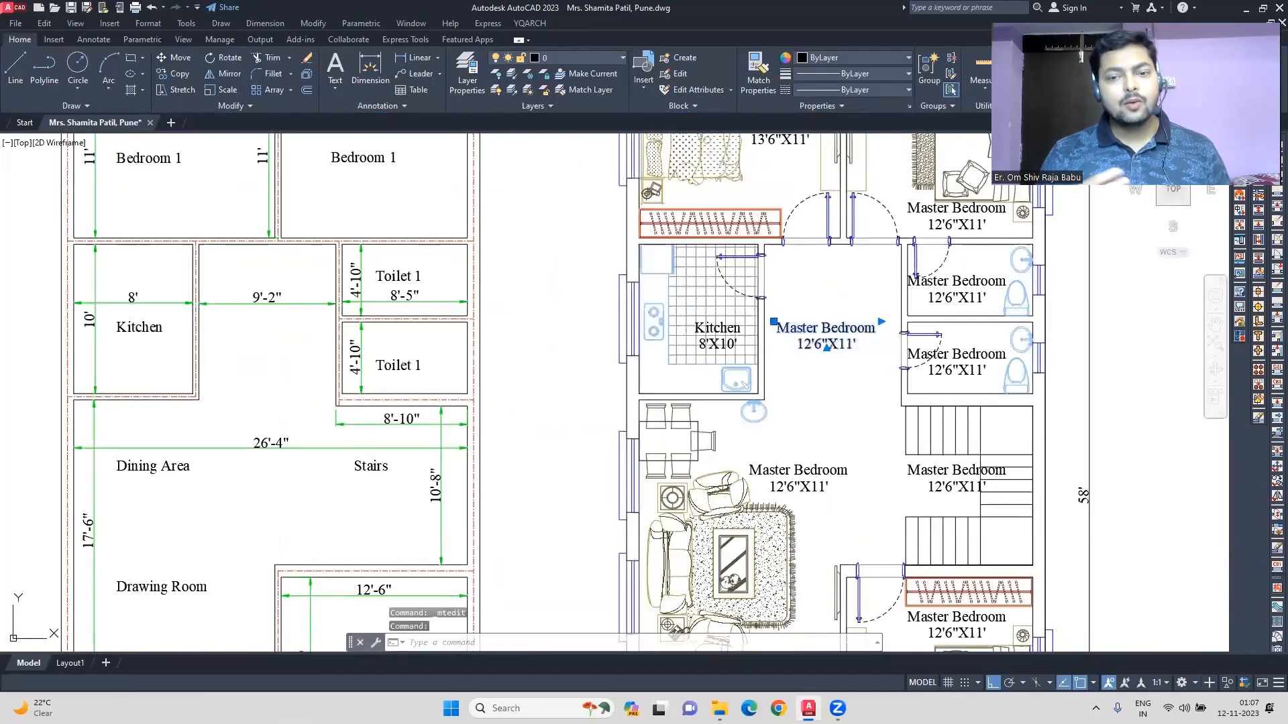
double_click(825, 332)
text(Living Room)
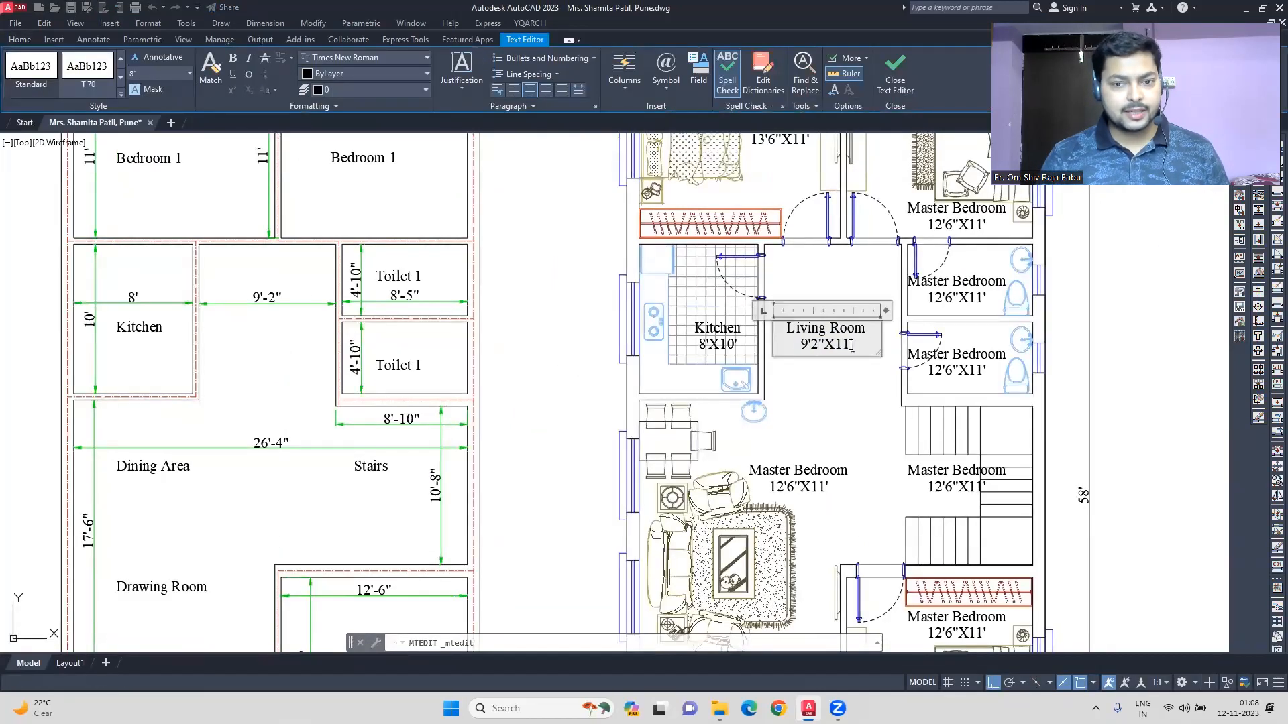
Change the upper toilet's label to Attached Toilet 8'5"X4'10"
double_click(966, 289)
drag(1009, 288, 906, 284)
text(A. Toilet)
click(960, 284)
key(BackSpace)
text(Attached Toilet)
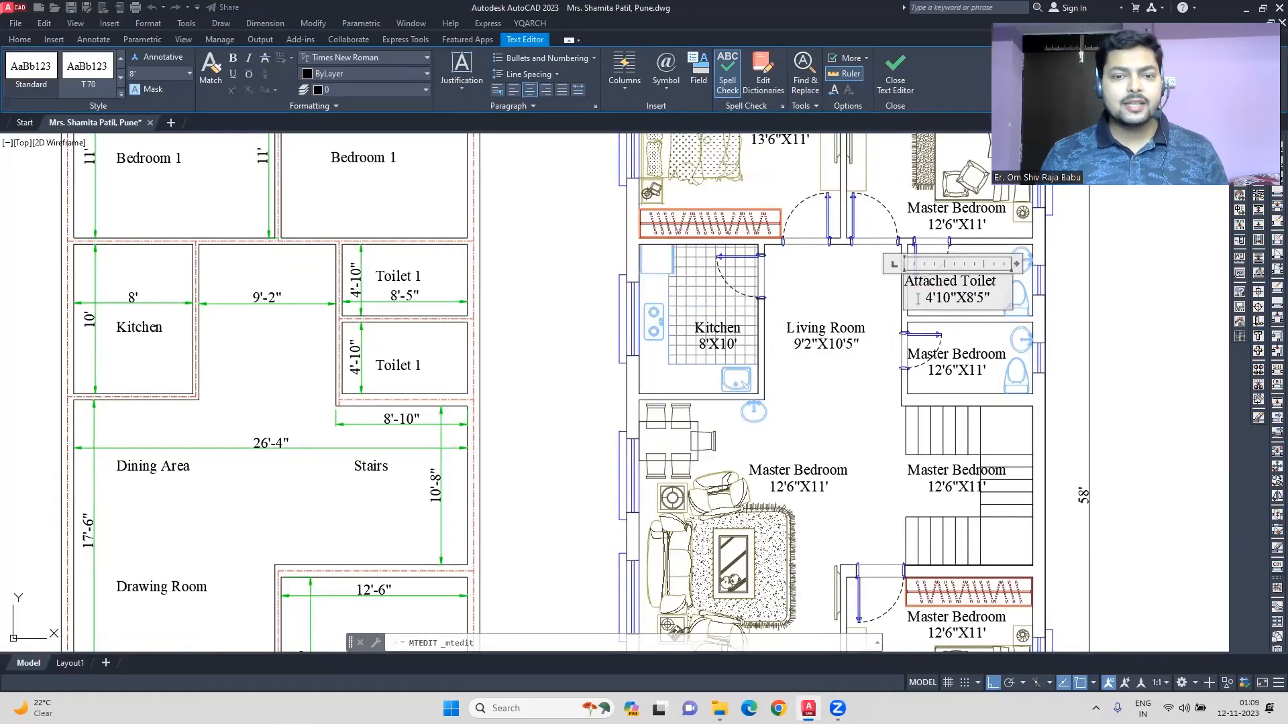
drag(967, 299, 924, 299)
key(BackSpace)
text(X4'10")
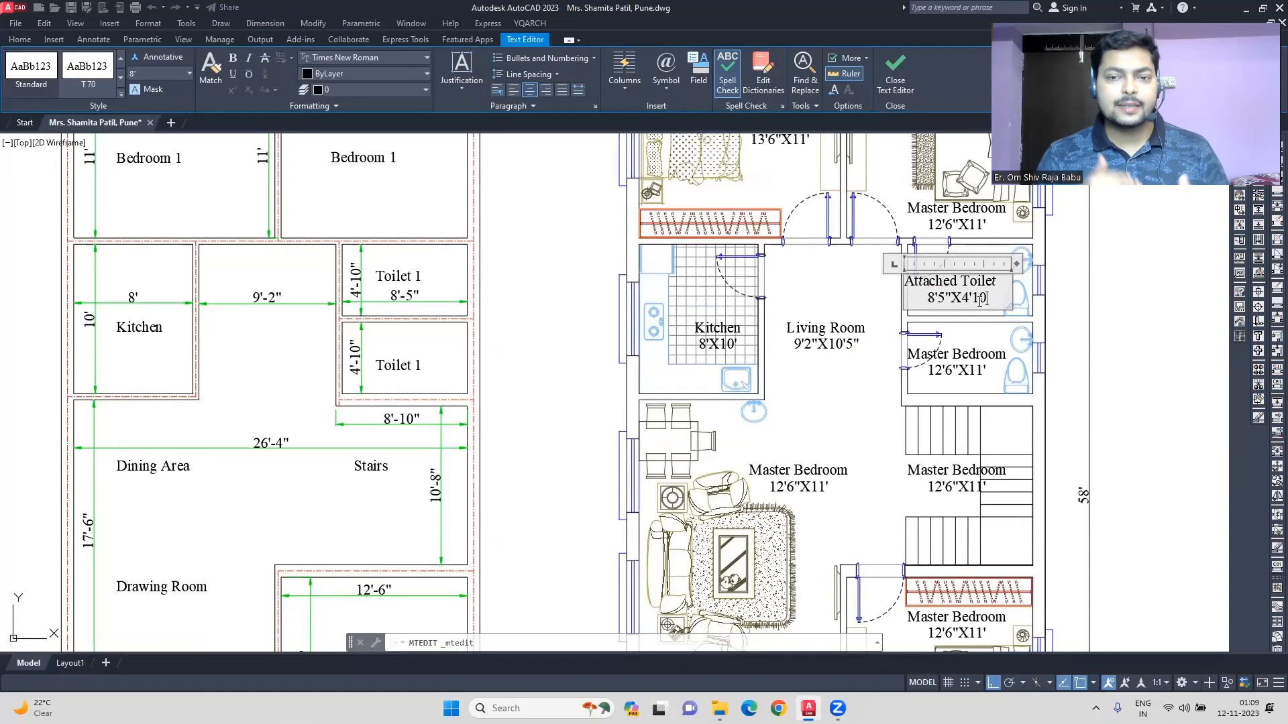
Reuse the Attached Toilet text for the lower toilet's label and reword it as Common Toilet 8'5"X4'10"
key(ctrl+a)
click(872, 365)
double_click(955, 363)
key(ctrl+v)
drag(961, 356, 902, 357)
text(Common)
click(848, 377)
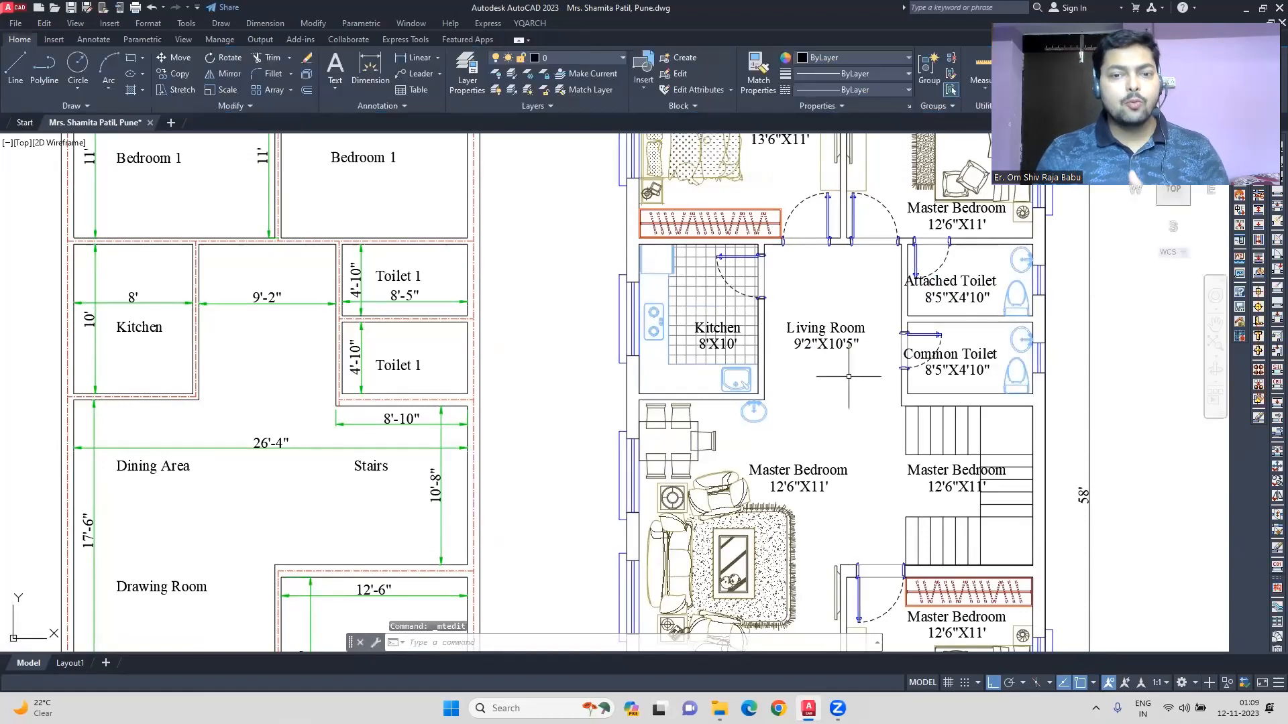
Dimension the passage's length along the kitchen wall in the dimensioned plan
text(dim)
key(Return)
click(199, 400)
click(199, 245)
click(224, 255)
key(Return)
key(Return)
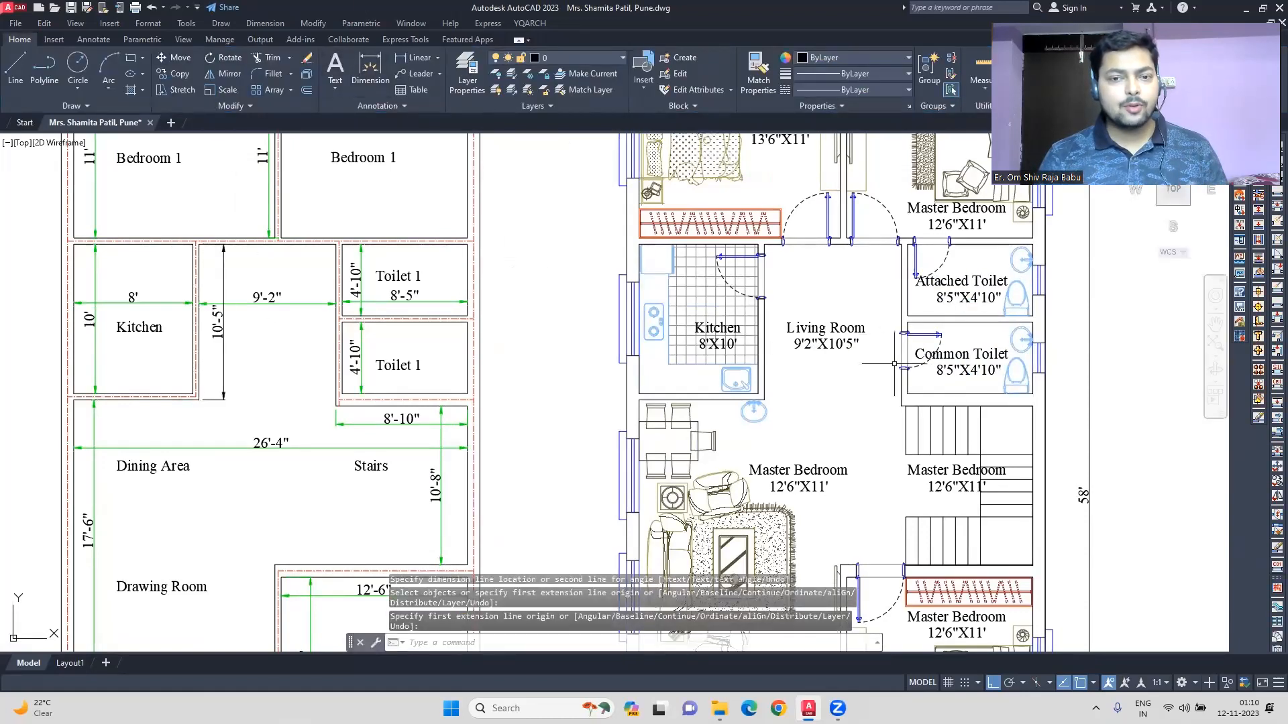
Change the staircase label to Stairs 8'10"X10'8"
middle_drag(845, 427, 839, 314)
middle_drag(840, 314, 840, 256)
double_click(951, 302)
text(Stairs 8')
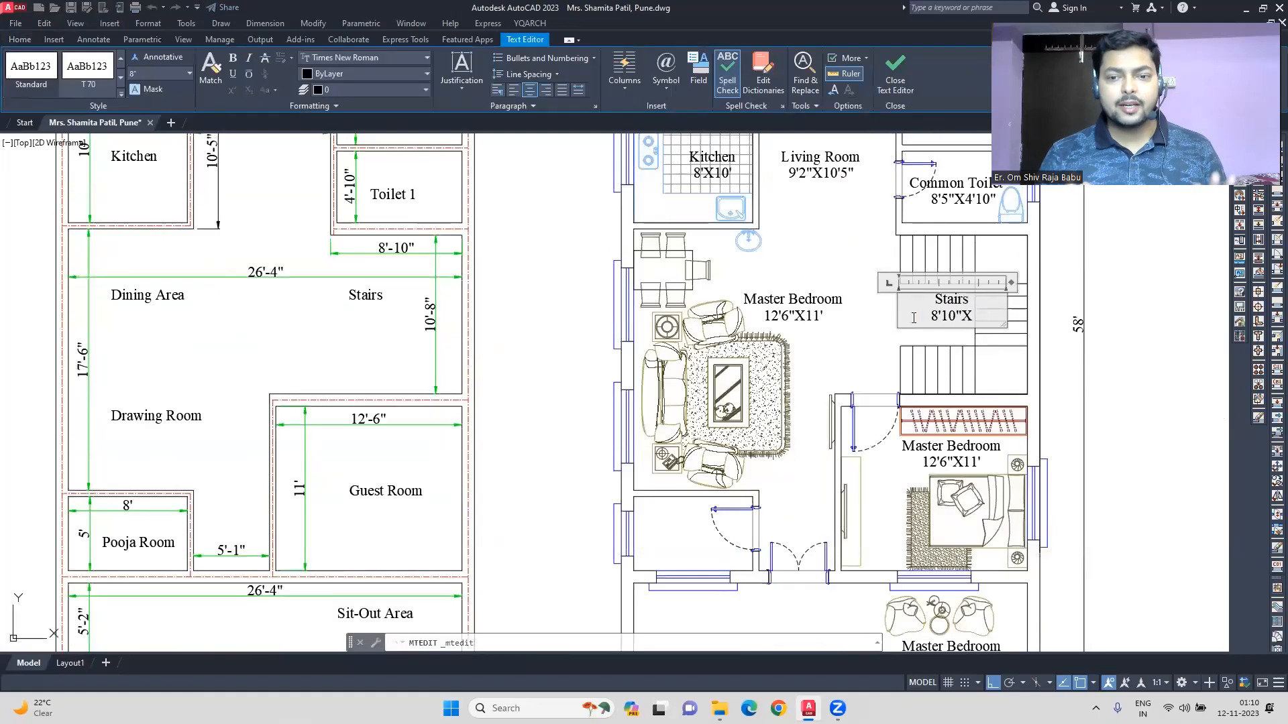
text(10"X10'8")
click(547, 208)
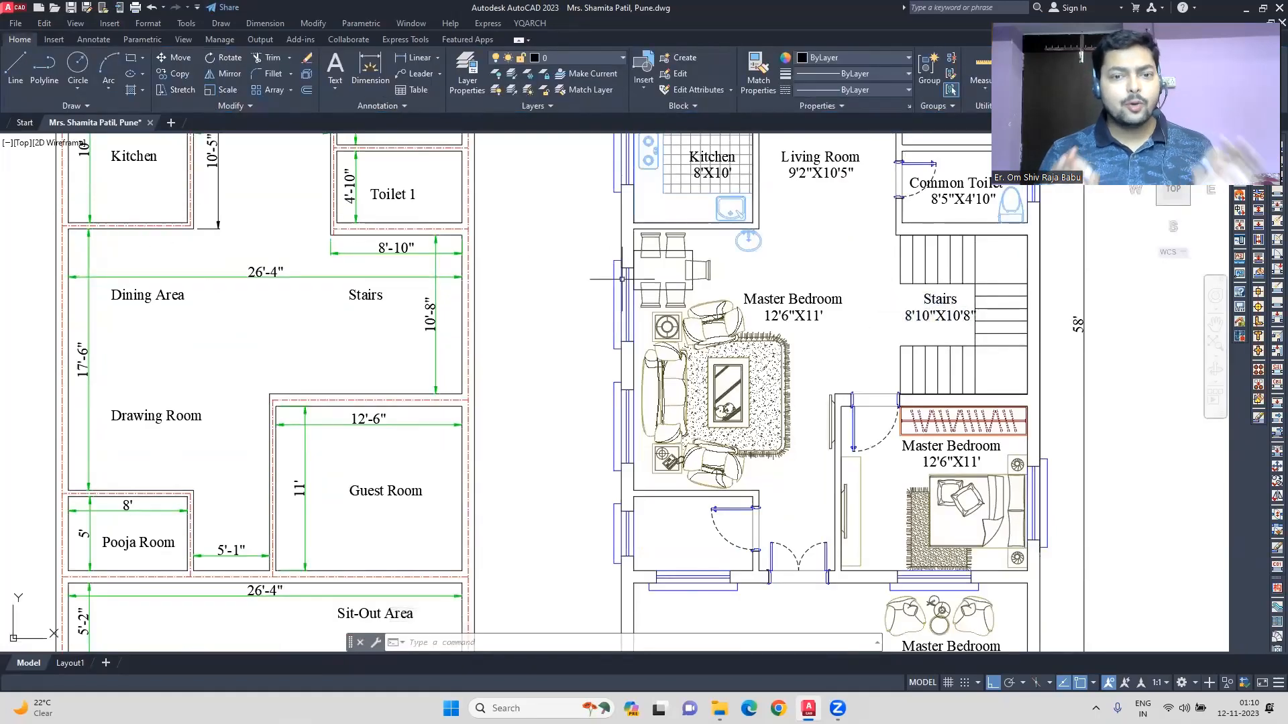
Copy the sit-out chair and table set, rotate it upright and place it in the living room against the kitchen wall
middle_drag(842, 206, 850, 281)
scroll(850, 281, down, 3)
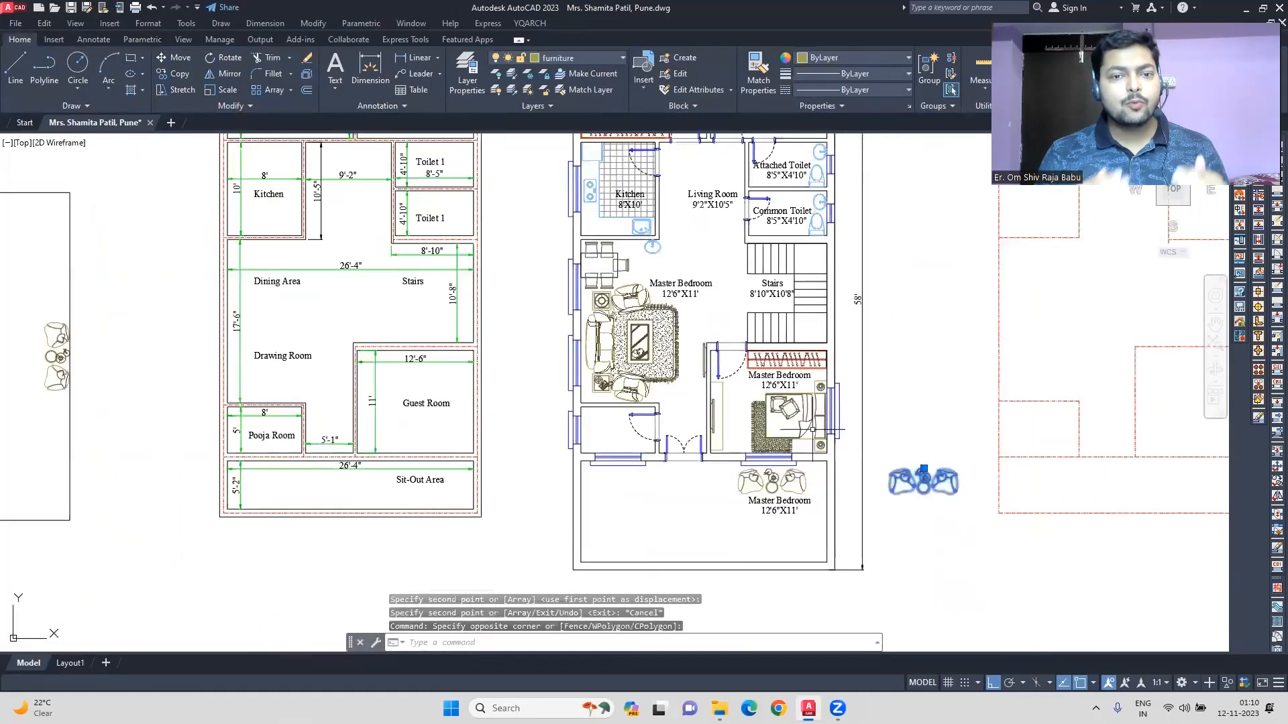
click(671, 264)
key(Escape)
scroll(671, 264, up, 3)
middle_drag(670, 264, 573, 249)
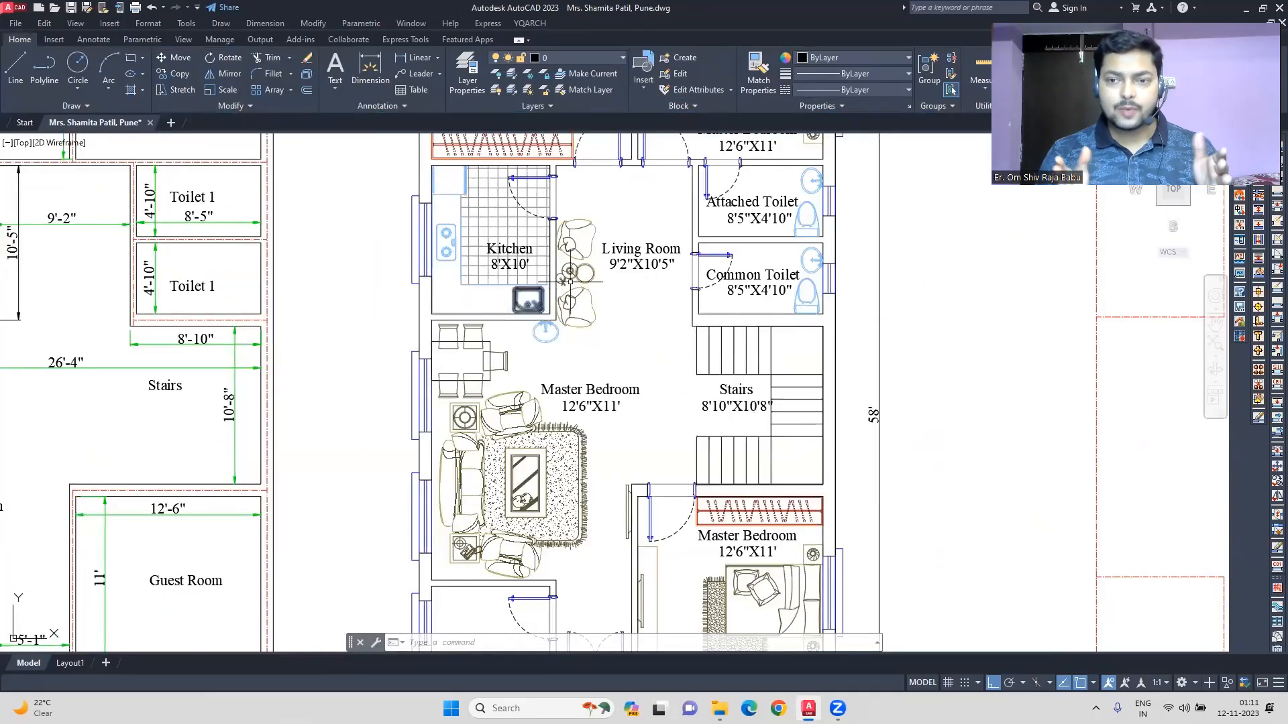
Move the dining table set away from the outer wall and rotate it a quarter turn
scroll(923, 320, down, 2)
scroll(633, 370, up, 2)
click(632, 370)
click(176, 59)
click(609, 316)
click(760, 316)
click(223, 58)
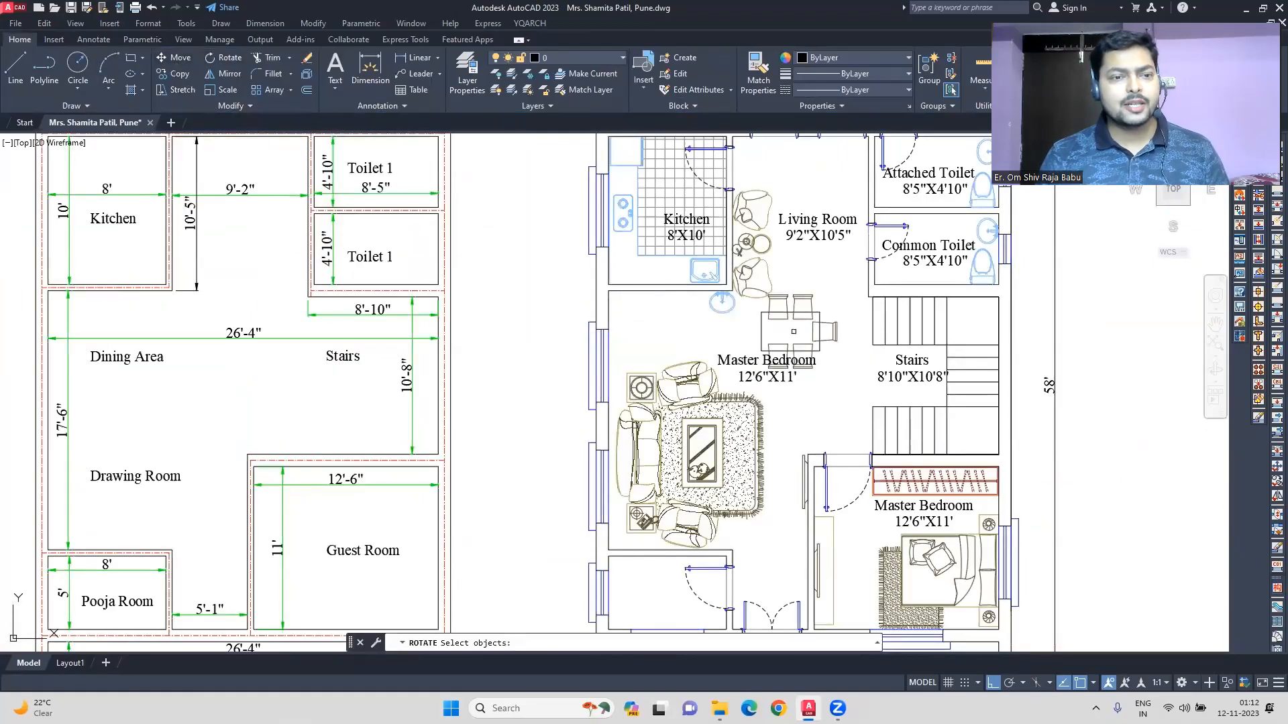
click(820, 322)
key(Return)
click(790, 331)
click(781, 392)
Move the rotated dining table set up into the living room beside the kitchen
drag(843, 390, 758, 322)
click(175, 59)
click(474, 360)
click(439, 267)
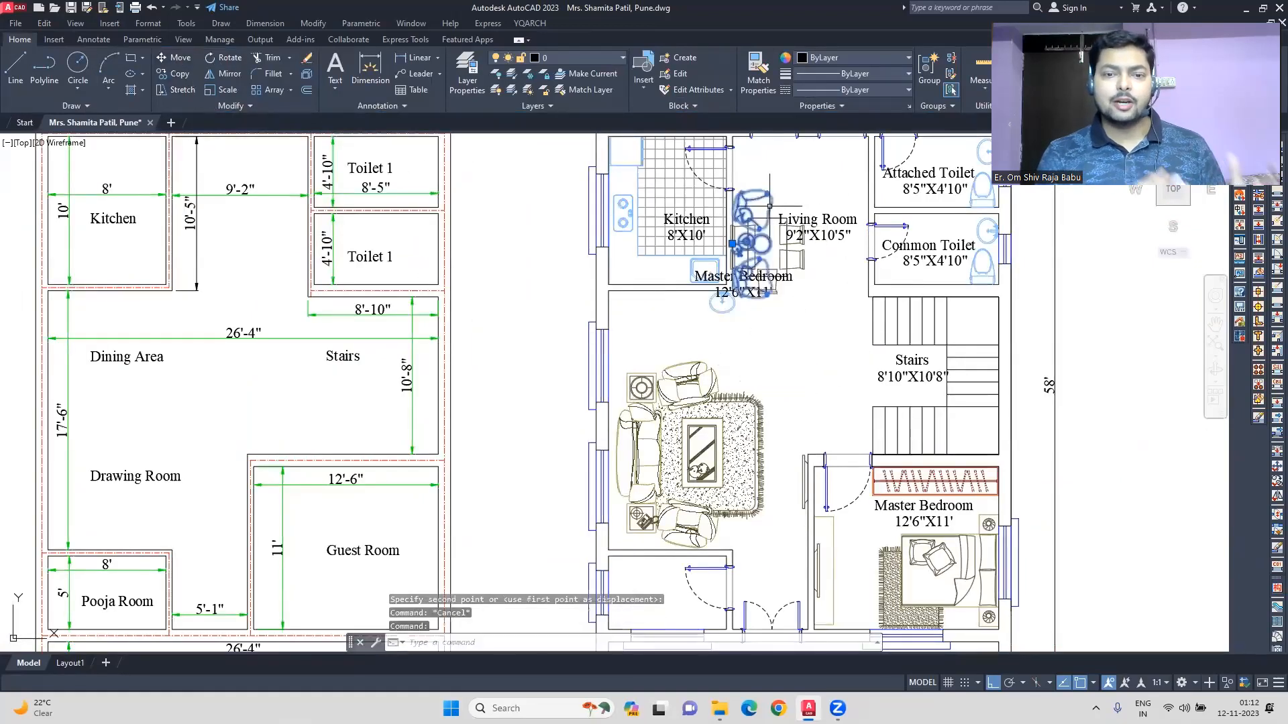
Delete the chair set beside the kitchen wall and clear the room labels away from the dining table
scroll(731, 228, up, 3)
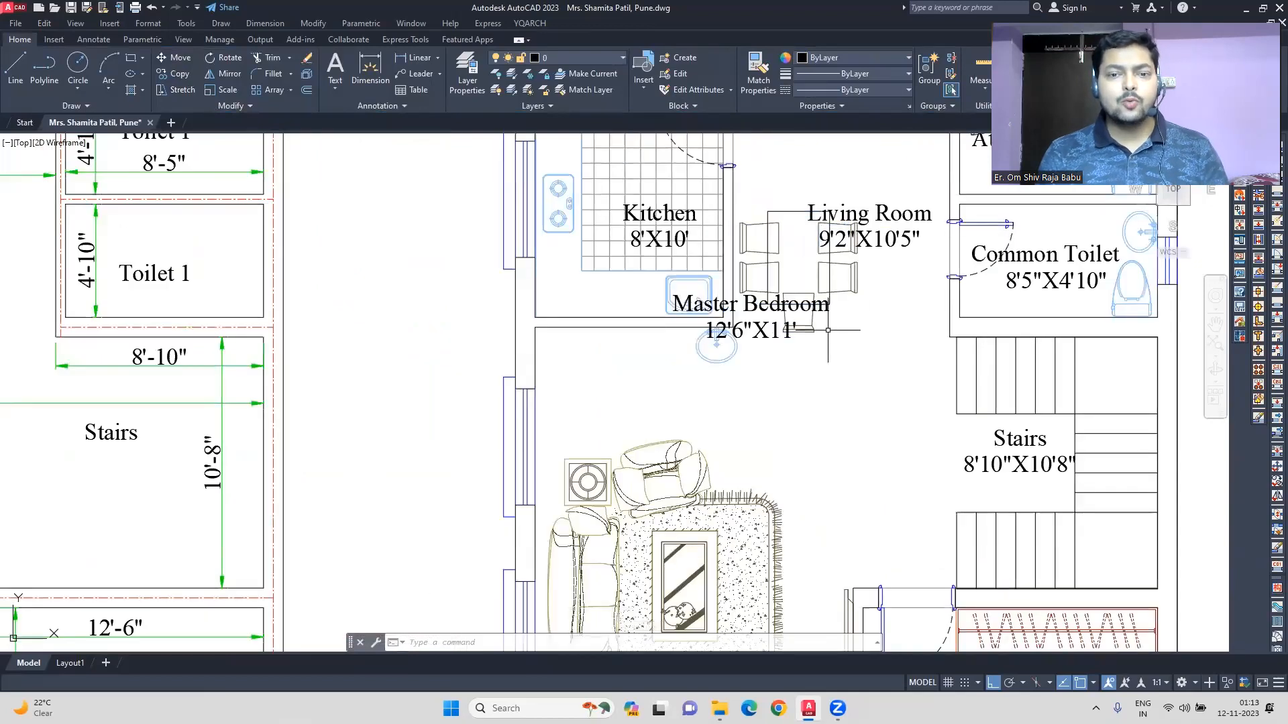
key(Escape)
scroll(572, 335, down, 2)
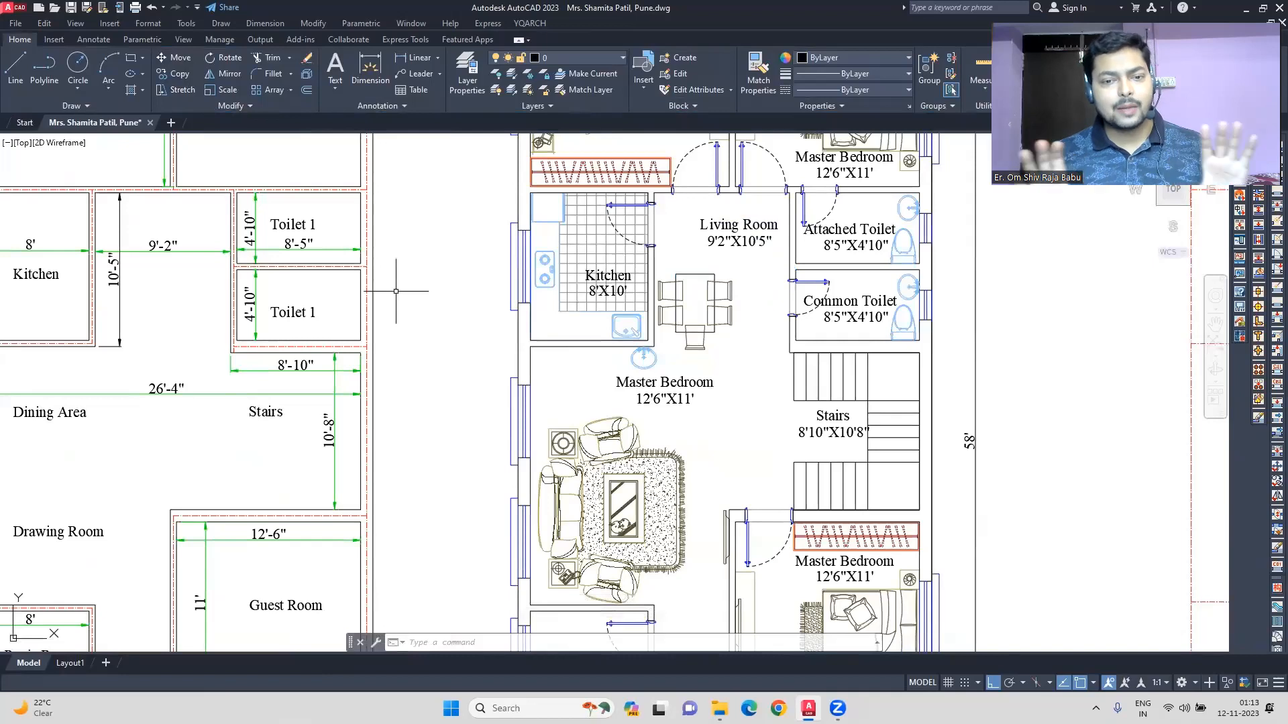
Delete the washbasin, Master Bedroom label, sofa set and wall-mounted TV from the drawing area
scroll(642, 358, up, 2)
click(642, 358)
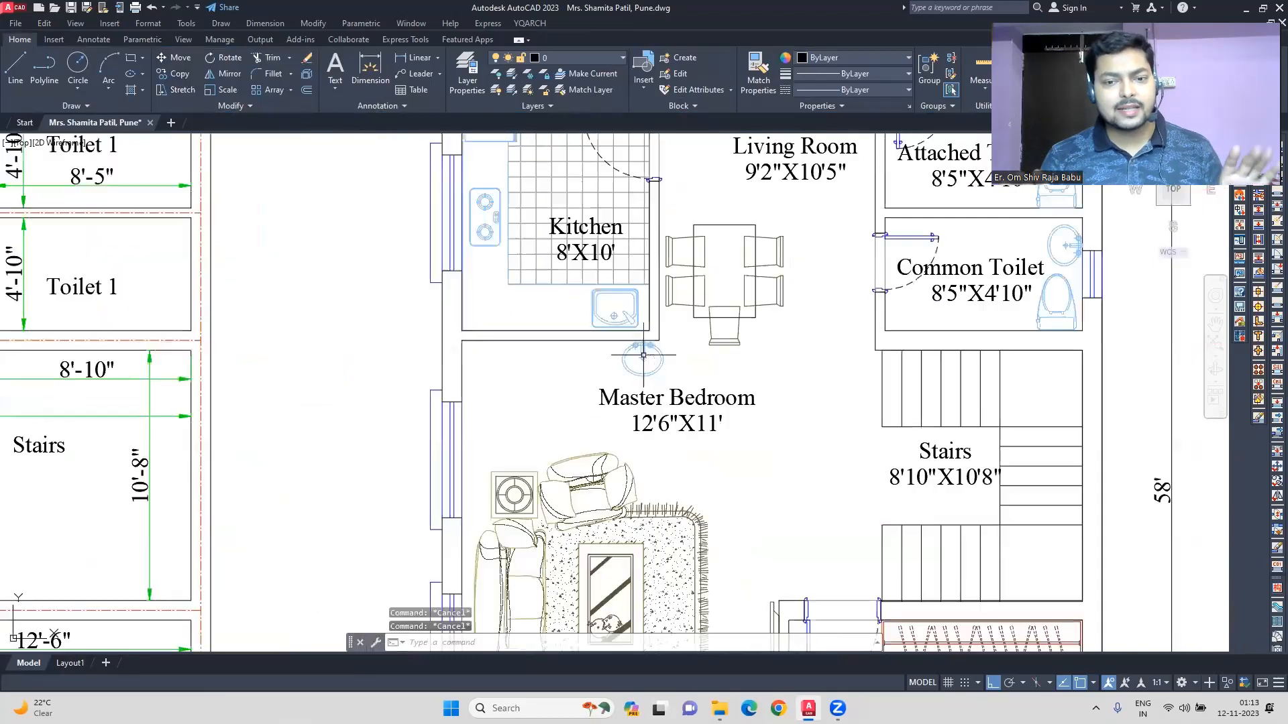
key(Delete)
click(690, 387)
key(Delete)
scroll(724, 393, down, 2)
key(Delete)
click(764, 473)
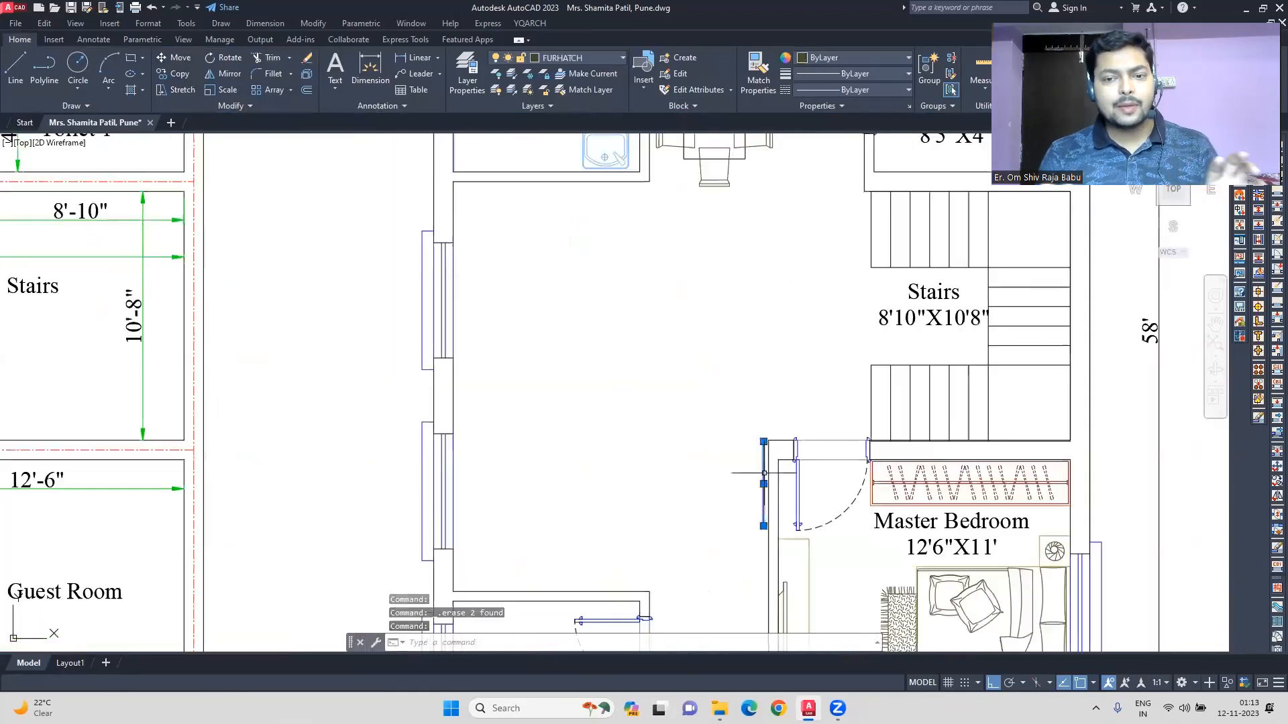
key(Delete)
Draw lines across the drawing room's two openings, from the kitchen to the stairs wall and from the pooja room to the guest room
key(l)
key(space)
click(650, 181)
click(865, 182)
key(Escape)
key(space)
click(649, 592)
click(769, 592)
key(Escape)
Furnish the drawing room with a sofa set and TV cabinet using YQArch autofurniture between its opposite corners
text(jj)
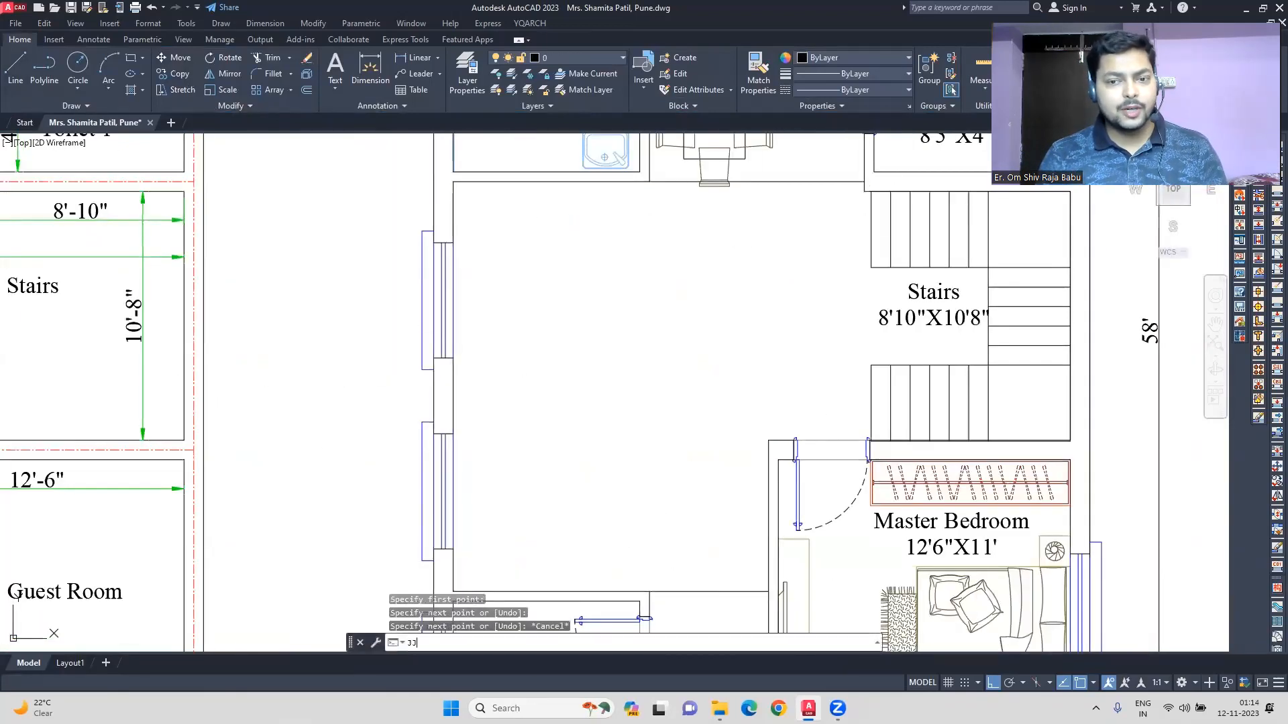
key(space)
click(612, 455)
click(768, 592)
click(454, 182)
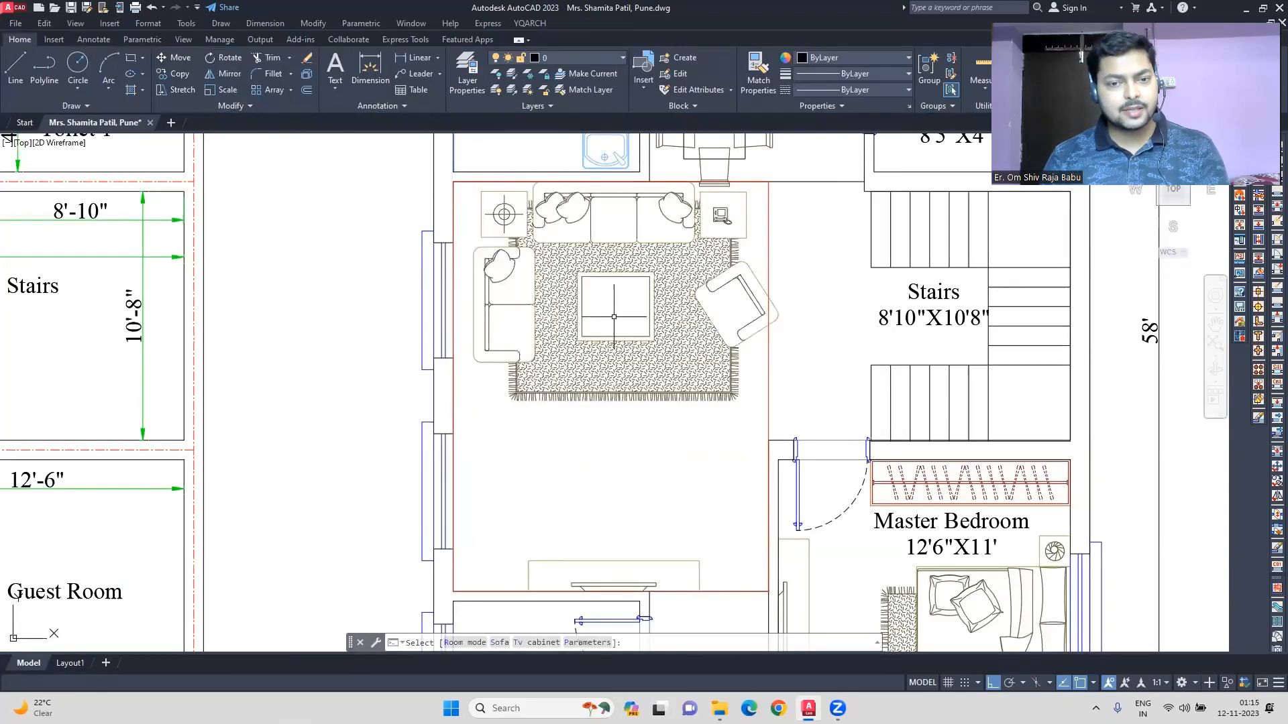
click(612, 312)
key(Escape)
Move the generated sofa set against the drawing room's outer wall and shift the TV cabinet the same way
click(612, 312)
click(564, 302)
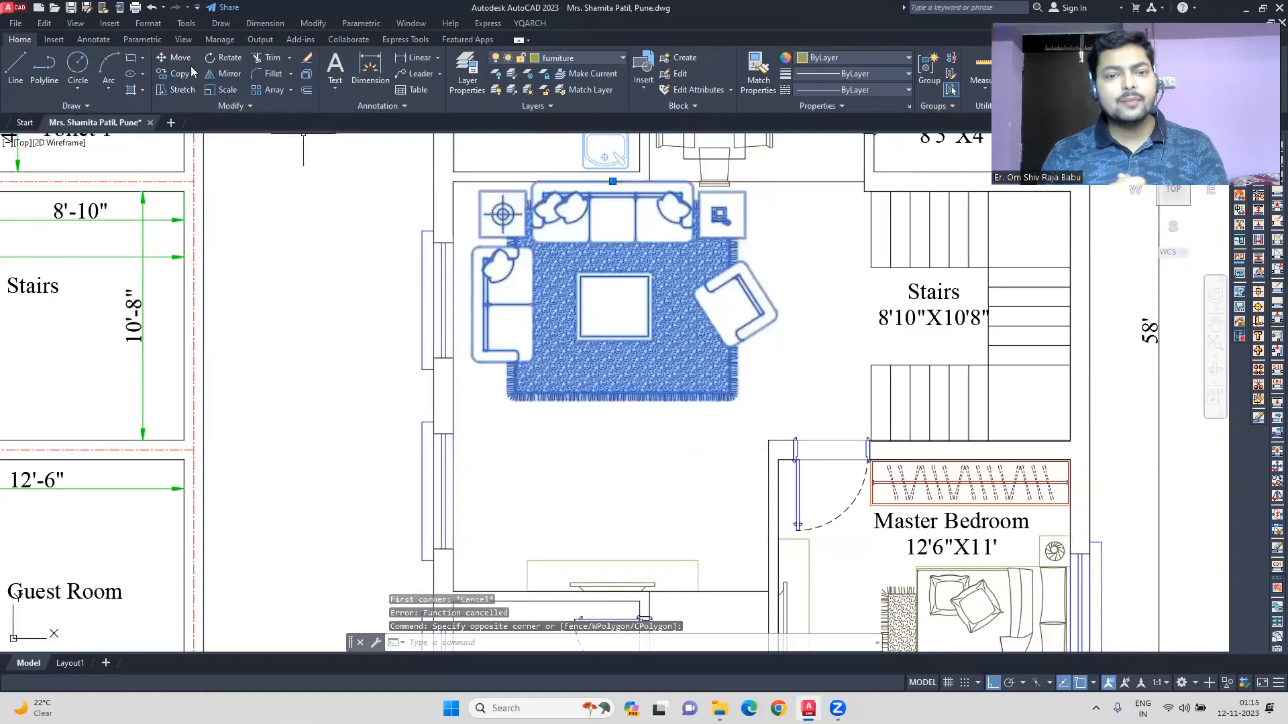
key(m)
key(space)
click(473, 296)
click(464, 284)
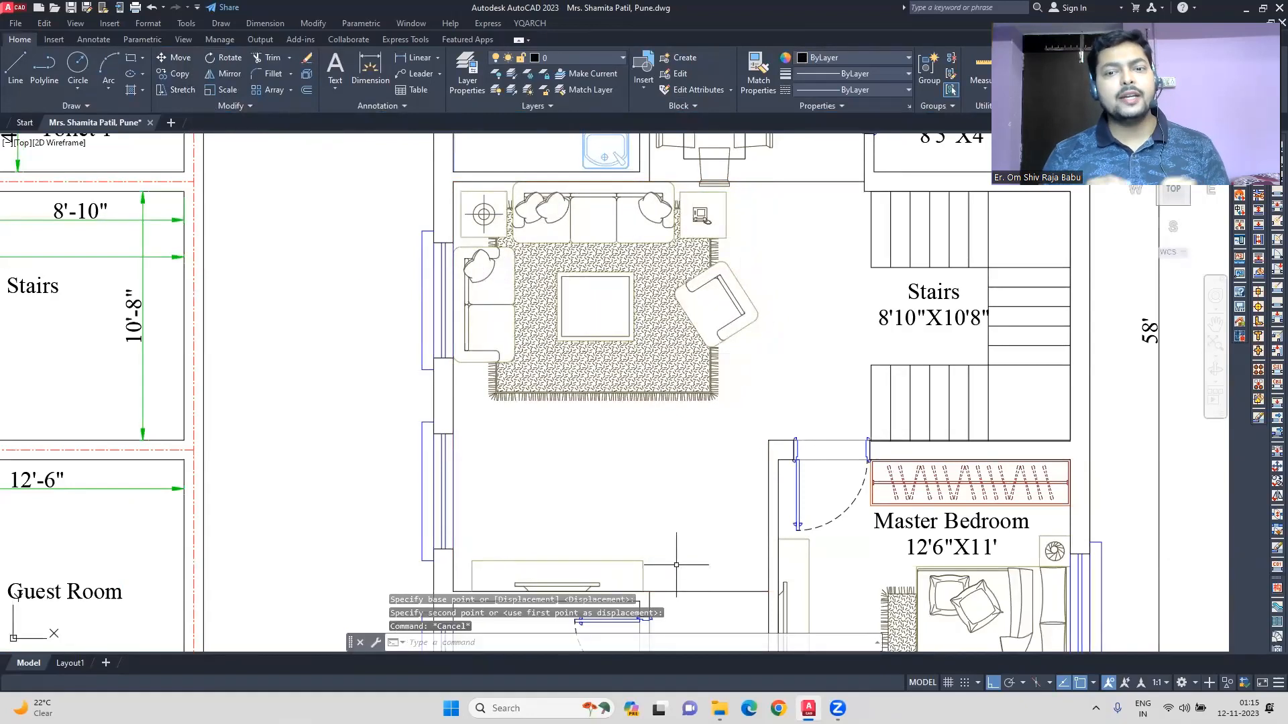
Try to move the sofa set down towards the TV cabinet and undo the generated drawing room furniture
mouse_move(599, 452)
middle_down()
mouse_move(595, 472)
mouse_move(596, 454)
middle_up()
click(508, 376)
key(m)
key(space)
click(295, 236)
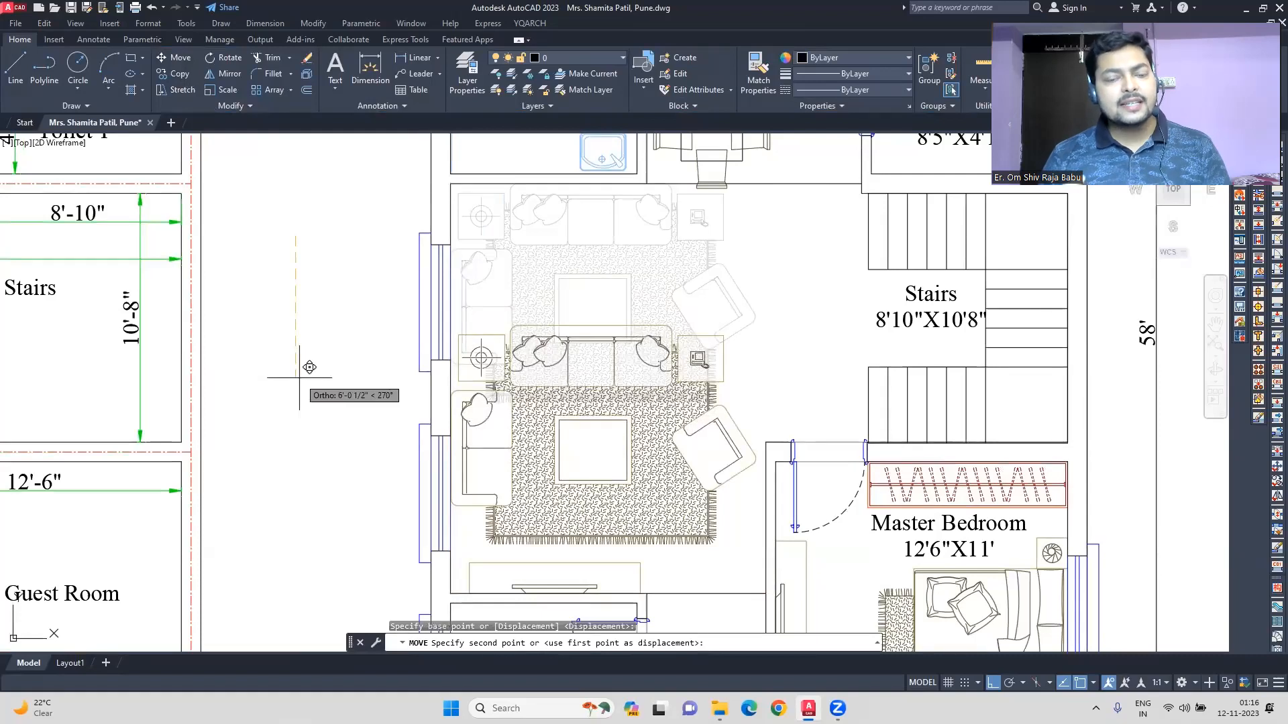
key(Escape)
key(ctrl+z)
key(ctrl+z)
key(ctrl+z)
Rerun autofurniture on the drawing room and cycle the sofa styles to the set with two seated figures
click(769, 591)
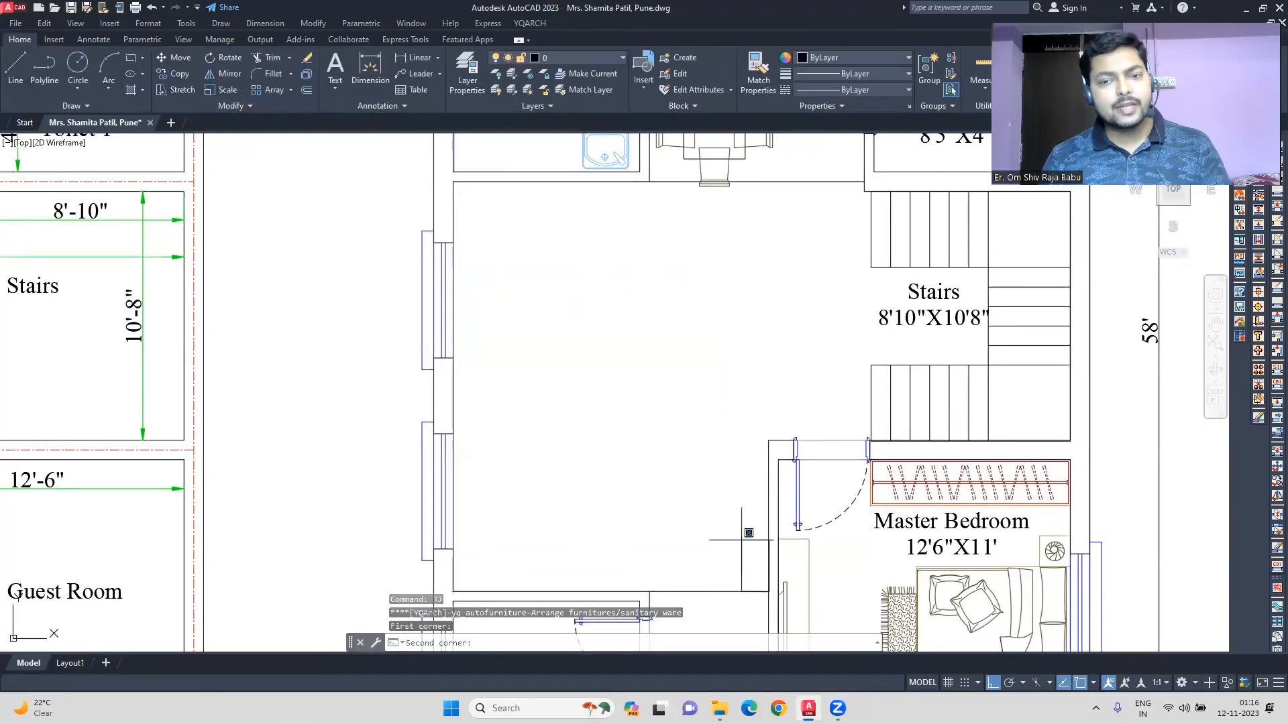
click(454, 182)
key(s)
key(s)
key(s)
key(s)
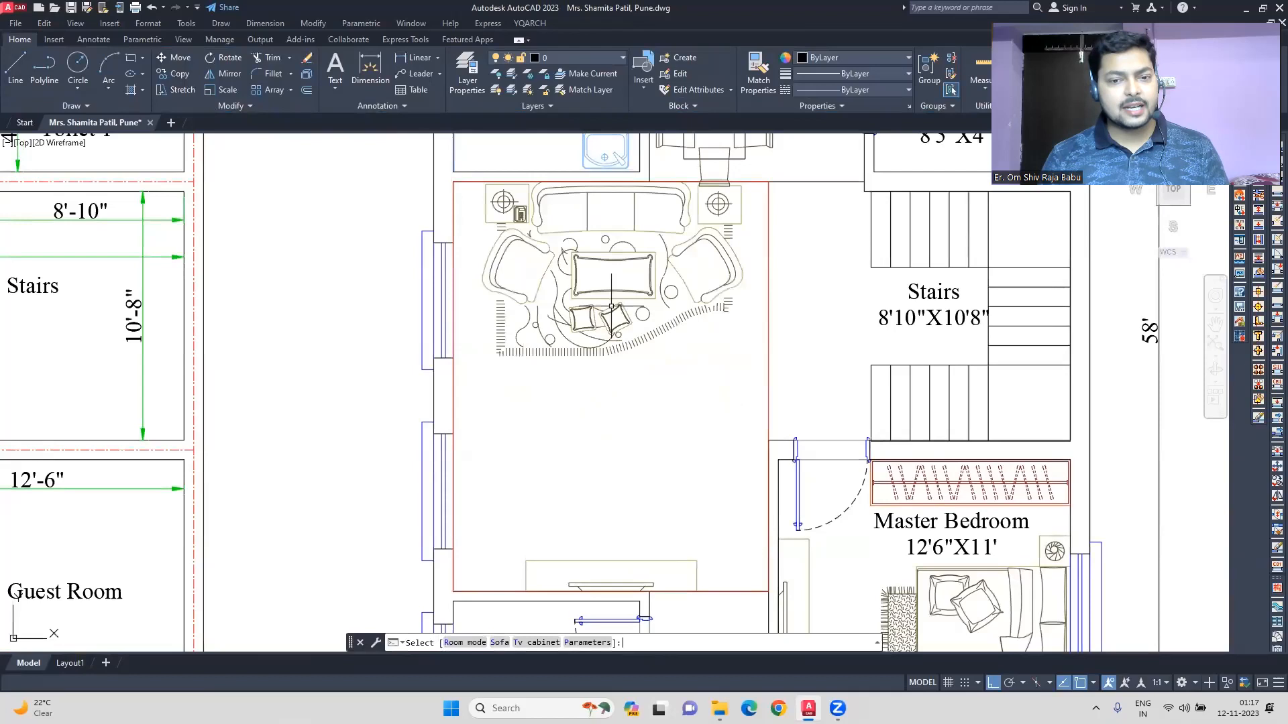
key(s)
key(s)
key(s)
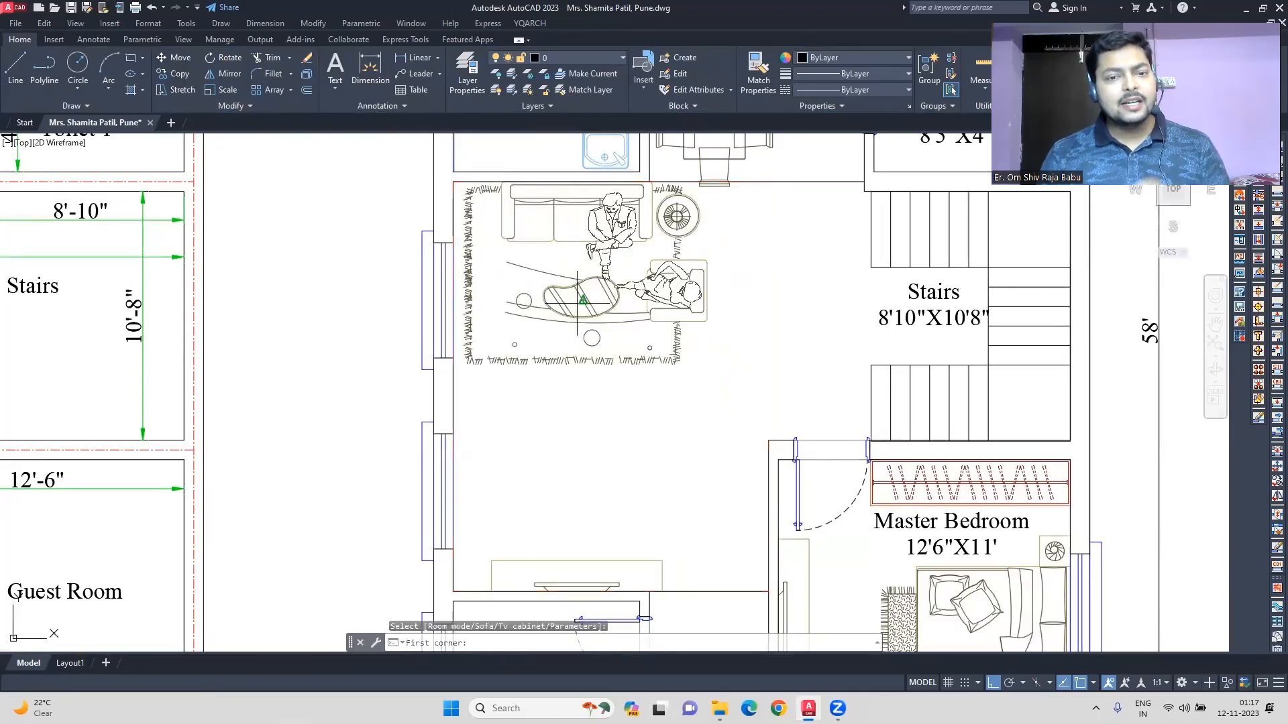
Mirror the drawing room sofa set about a vertical line through its middle and erase the original
key(Escape)
key(Escape)
click(688, 396)
key(Delete)
click(676, 356)
text(mi)
click(576, 185)
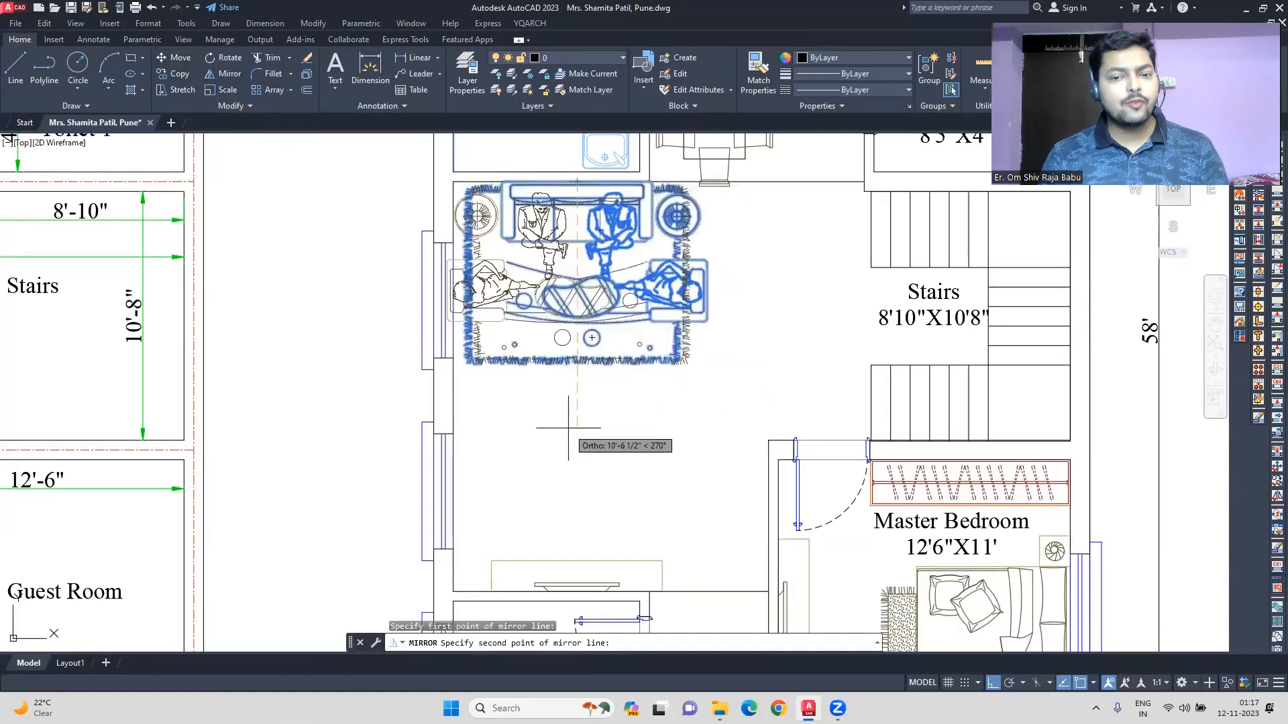
click(570, 429)
text(y m)
Move the mirrored sofa set down the drawing room towards the TV cabinet and against the outer wall
click(510, 408)
click(518, 410)
click(786, 261)
click(797, 440)
click(680, 355)
text(m)
click(697, 252)
click(689, 253)
Generate a six-chair dining set below the kitchen with autofurniture, keep only the table set and move it towards the outer wall
middle_drag(601, 291, 603, 372)
scroll(640, 385, down, 2)
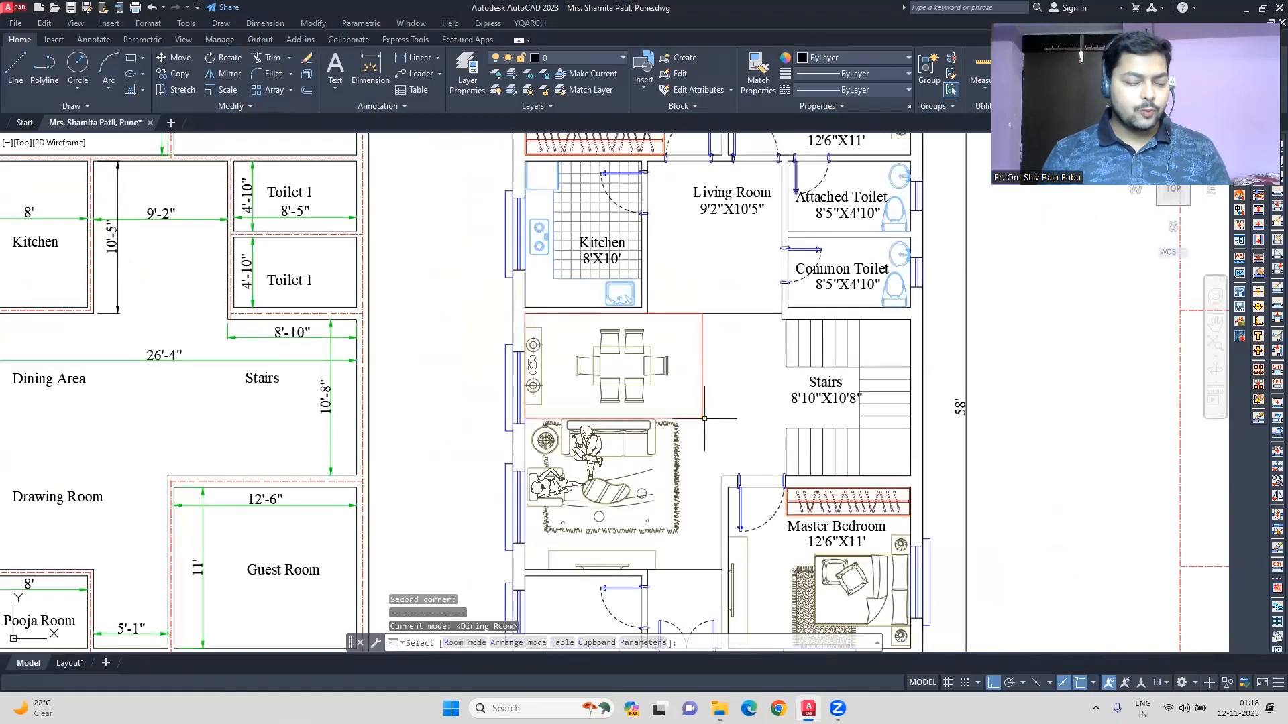
key(Escape)
key(Escape)
click(648, 388)
click(174, 59)
click(726, 396)
key(Escape)
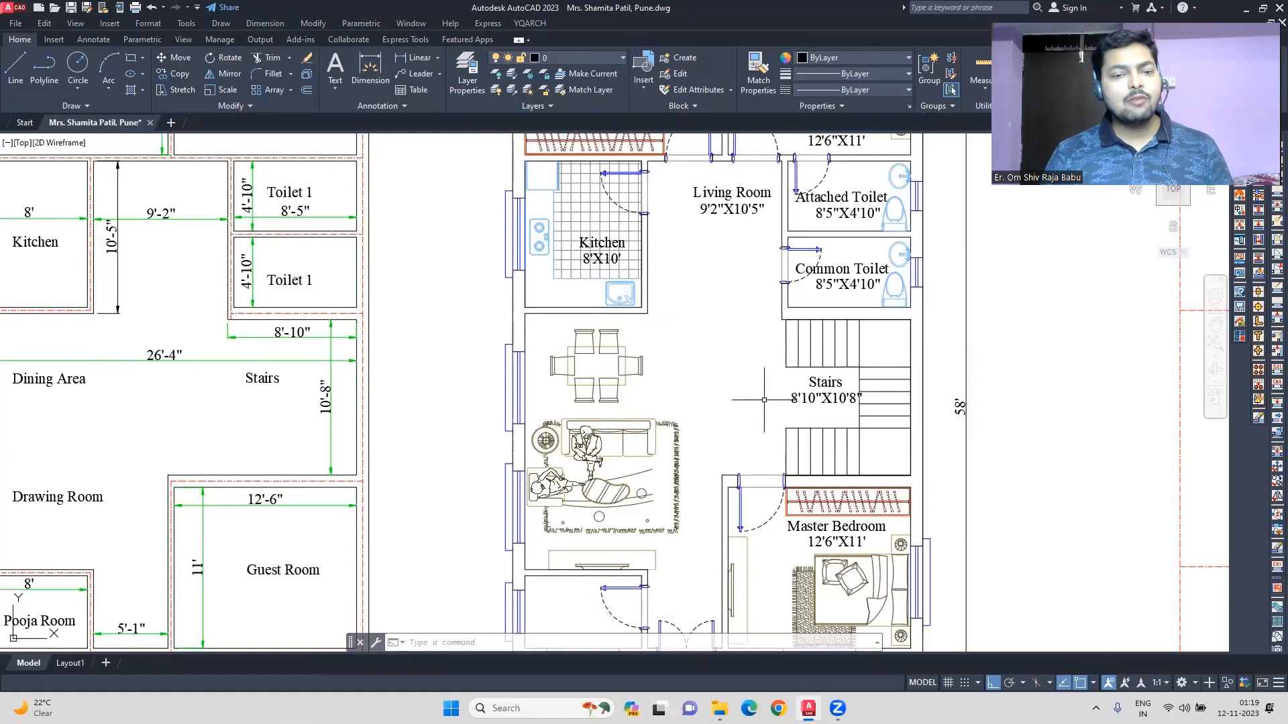
Move the TV cabinet along the pooja room wall towards the outer wall, in line with the sofa set
scroll(548, 589, up, 5)
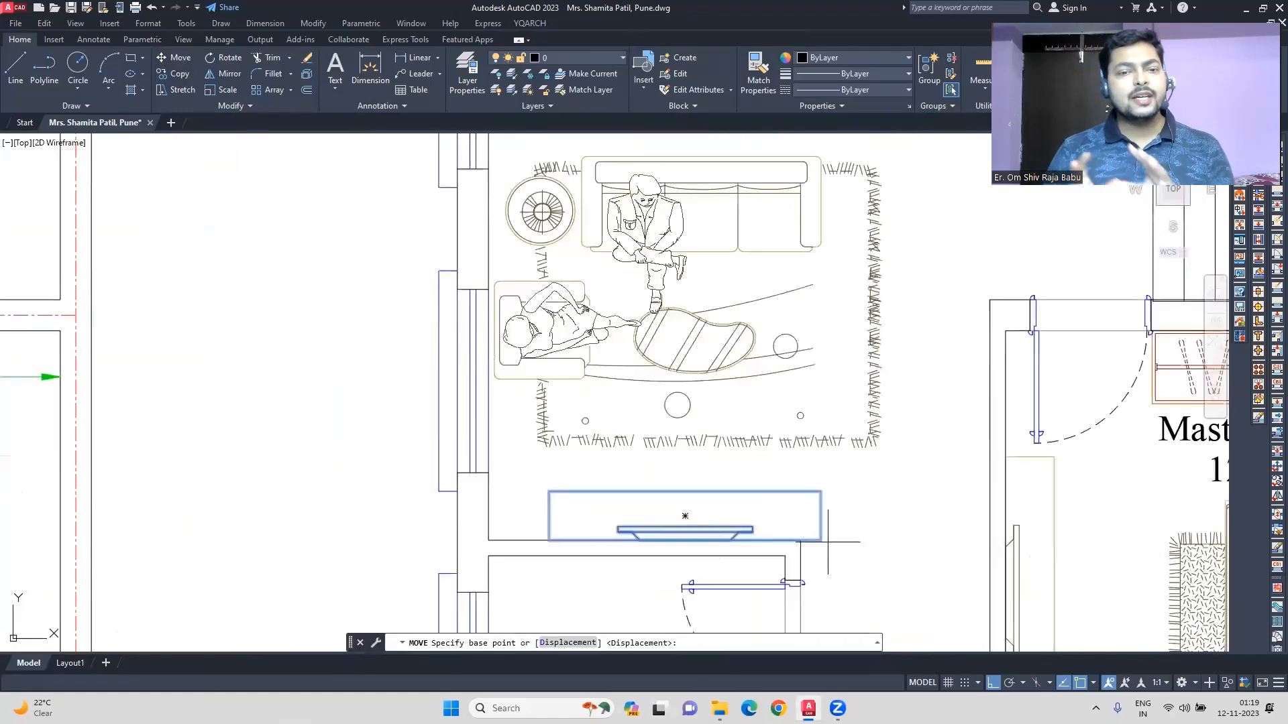
click(822, 540)
click(800, 541)
key(Escape)
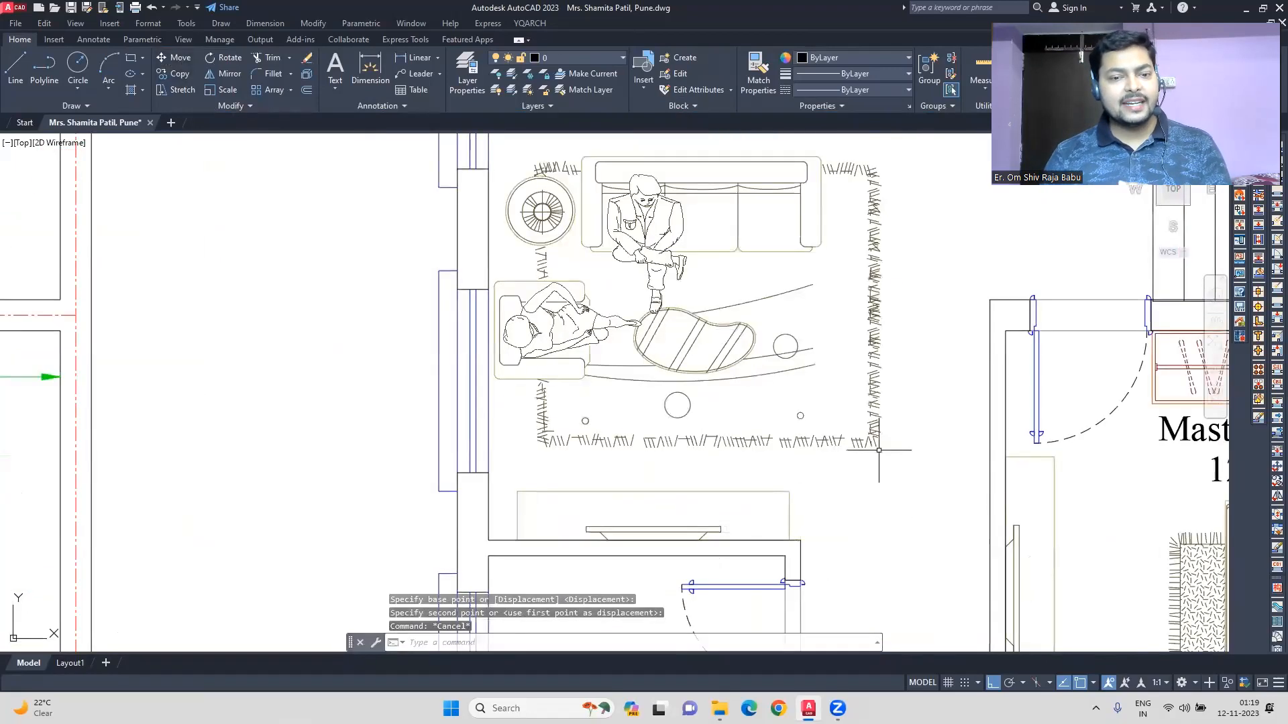
Try to mirror the kitchen fixtures and door top to bottom, erasing the originals
scroll(551, 522, down, 4)
middle_drag(707, 352, 692, 411)
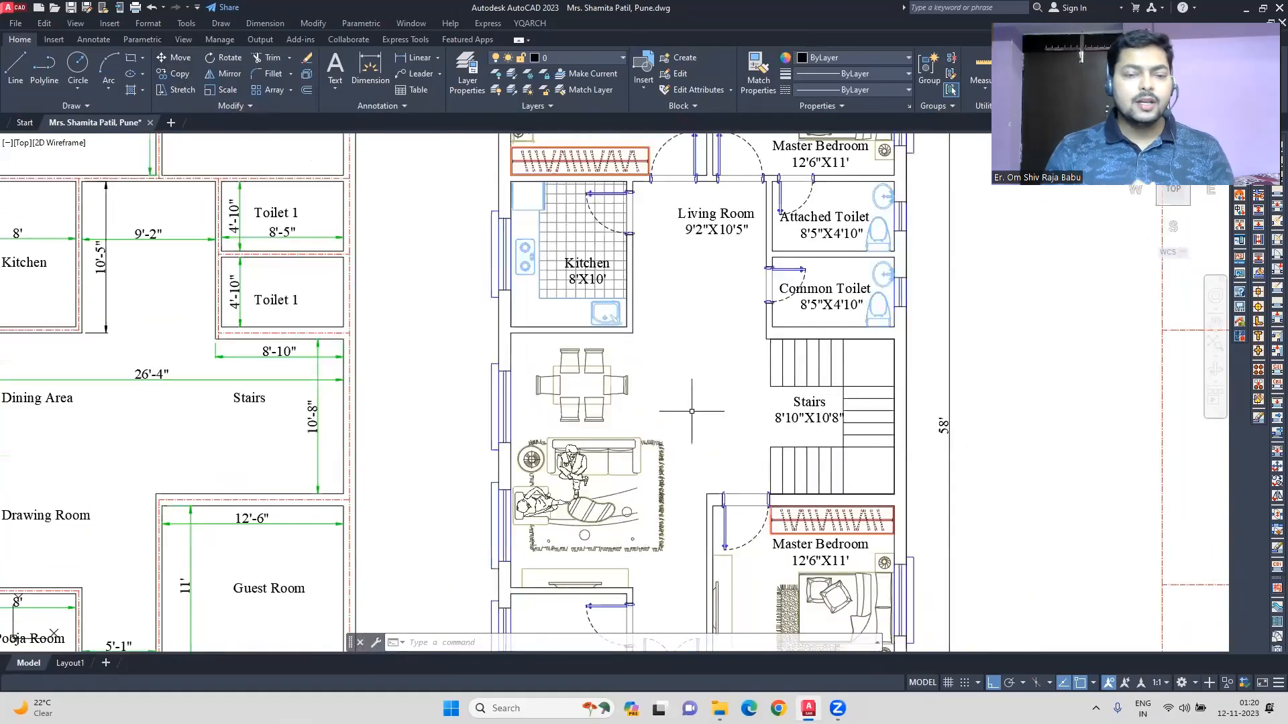
scroll(507, 200, up, 3)
click(713, 407)
key(Escape)
click(711, 357)
click(767, 365)
click(505, 167)
click(229, 73)
click(514, 287)
click(756, 344)
text(y)
key(Return)
Try to shift the flipped kitchen items into position within the kitchen walls
scroll(702, 192, up, 3)
click(174, 58)
key(Escape)
click(707, 530)
click(706, 541)
click(707, 557)
key(Escape)
scroll(709, 550, down, 2)
middle_drag(705, 512, 690, 414)
middle_click(598, 390)
middle_click(598, 390)
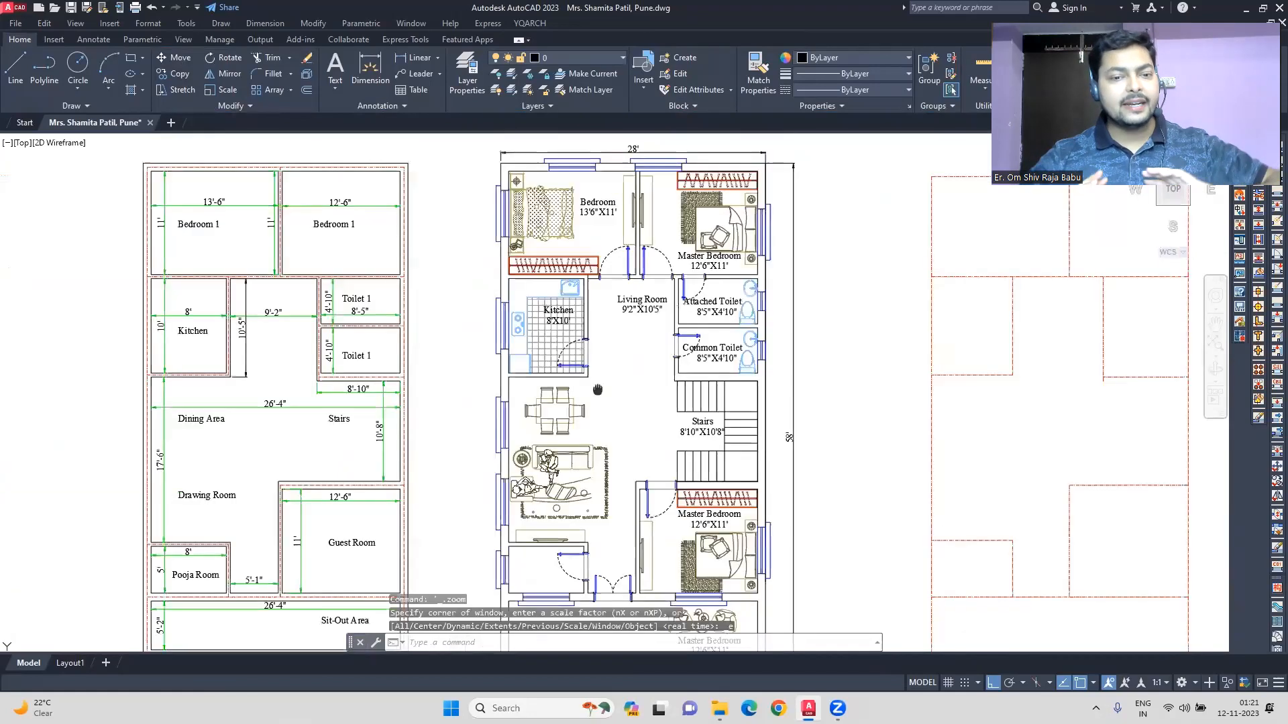
Restore the kitchen fixtures and door to their original orientation
middle_drag(597, 389, 577, 397)
scroll(517, 297, up, 4)
scroll(700, 481, down, 2)
middle_drag(701, 481, 694, 404)
scroll(631, 342, up, 4)
text(mi)
key(Return)
key(Escape)
key(Escape)
key(Escape)
Copy the sit-out's two-chair seating group into the living room, rotate it upright and move it against the kitchen wall
scroll(699, 174, down, 2)
scroll(550, 394, down, 2)
click(730, 287)
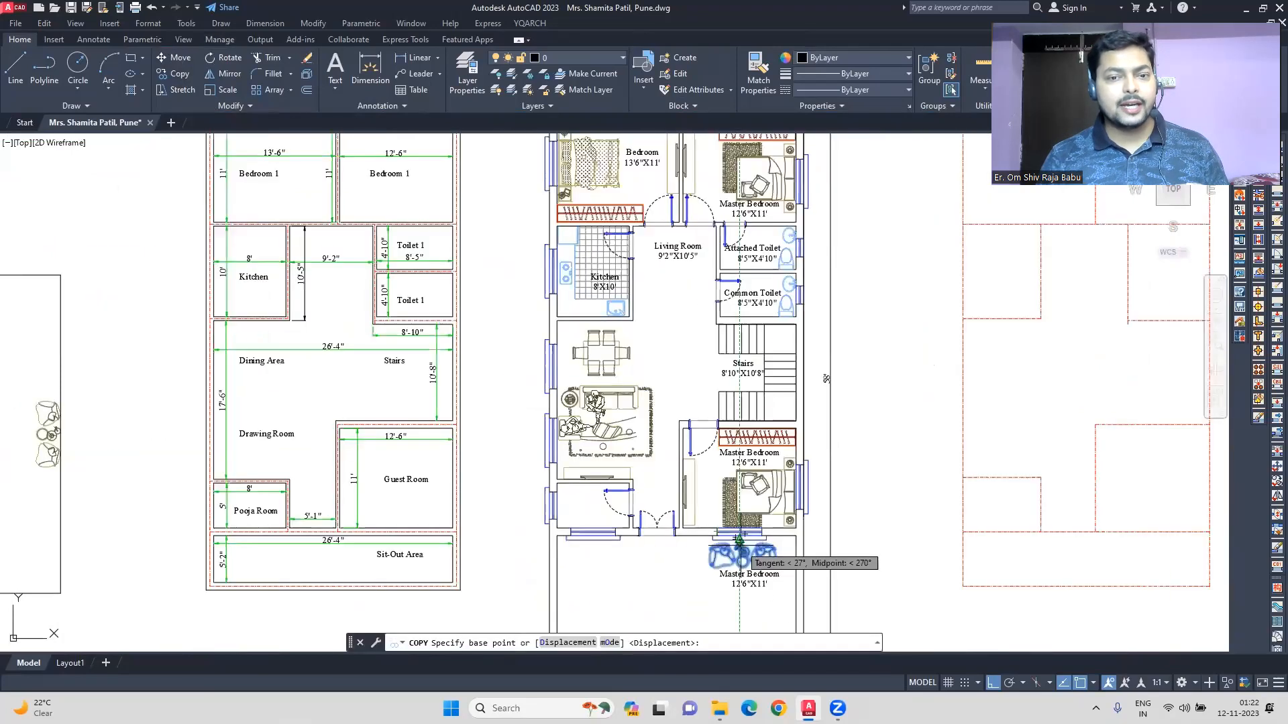
text(ro)
key(Return)
scroll(617, 392, up, 3)
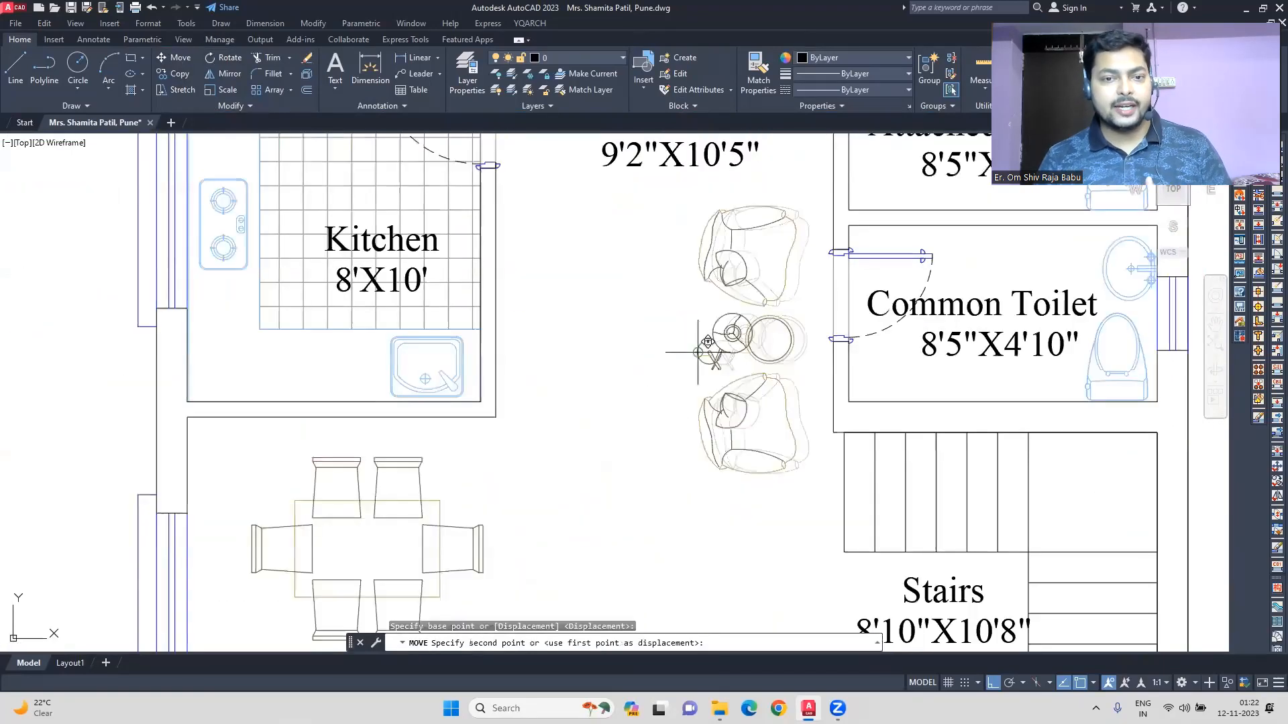
click(496, 310)
Move the living room seating group down along the kitchen wall, clear of the kitchen door
scroll(647, 416, down, 2)
middle_drag(655, 416, 859, 402)
click(649, 245)
text(m)
key(Return)
click(650, 269)
click(649, 342)
scroll(663, 225, down, 2)
scroll(487, 493, up, 2)
text(dim)
key(Return)
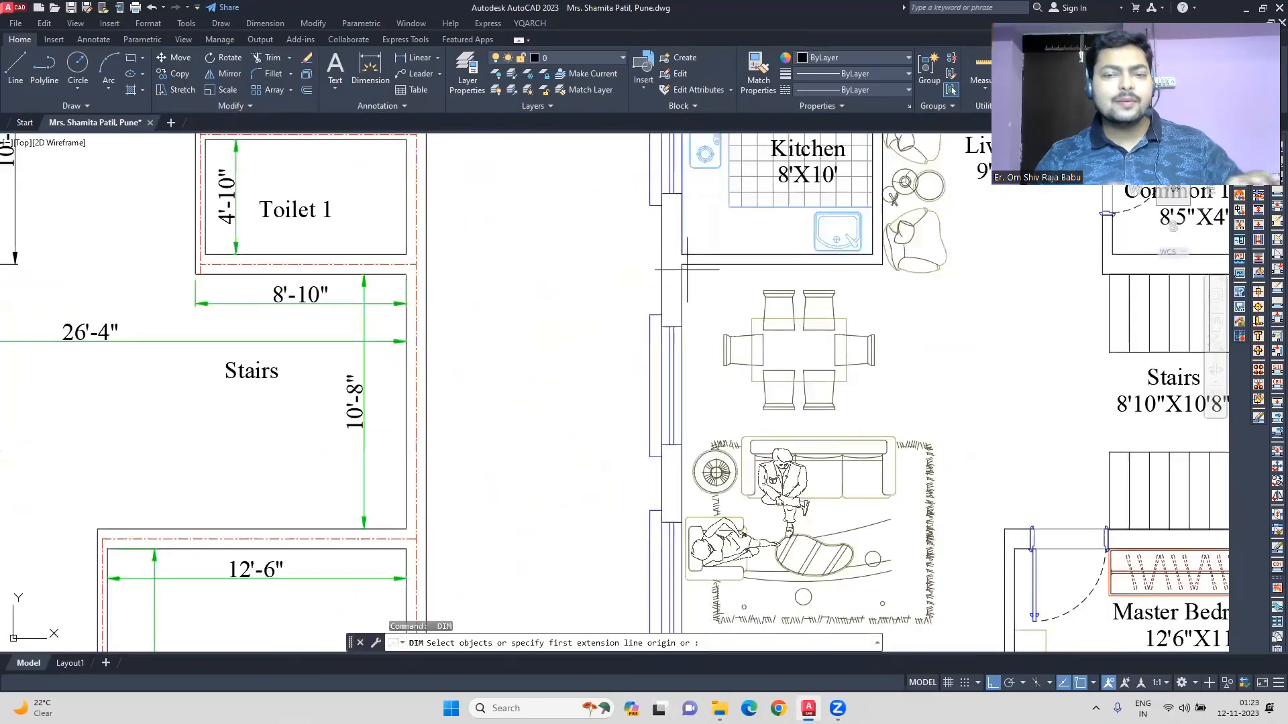
click(682, 265)
key(Escape)
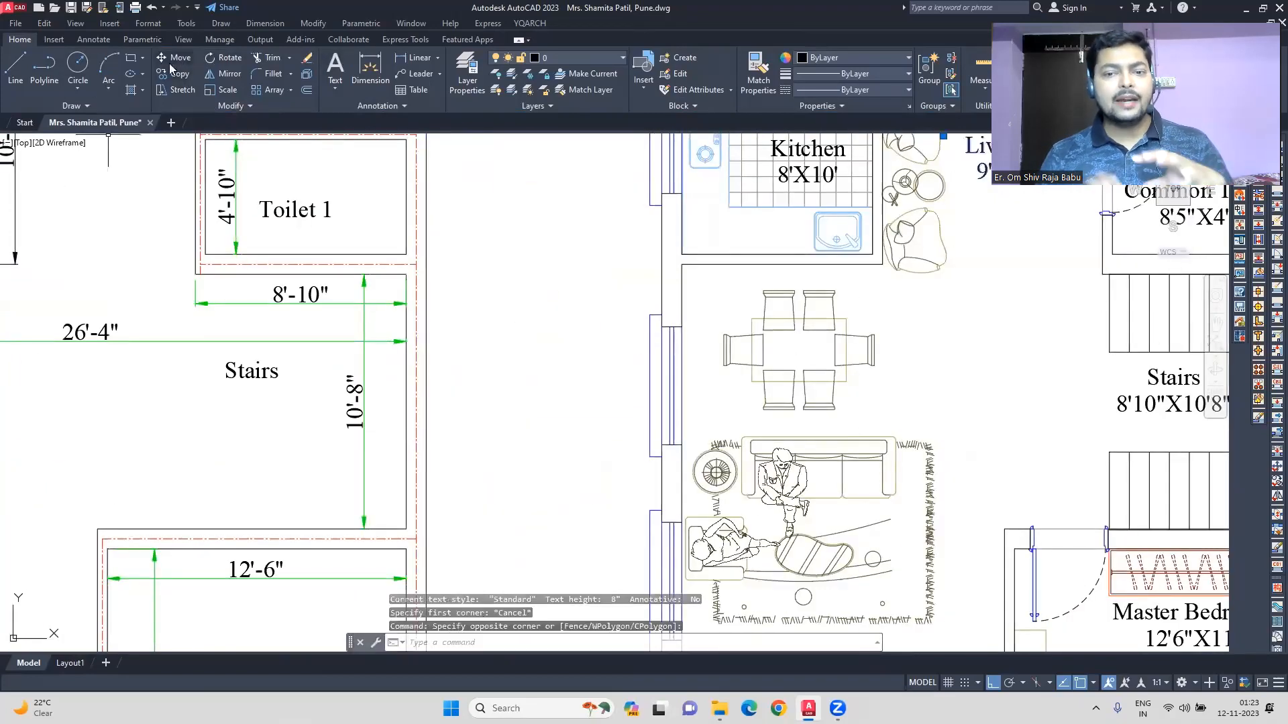
Copy the living room label into the open area beside the dining table and adjust its position
click(172, 71)
click(532, 350)
click(1026, 329)
click(175, 58)
click(523, 250)
click(445, 250)
Change the copied label's room name to "Drawing Room Cum Dining Area"
double_click(966, 356)
drag(1016, 330, 851, 326)
text(Dining Area)
key(BackSpace)
key(BackSpace)
key(BackSpace)
key(BackSpace)
key(BackSpace)
key(BackSpace)
key(BackSpace)
key(BackSpace)
key(BackSpace)
key(BackSpace)
key(BackSpace)
text(Drawing Room Cum Dining Area)
Set the size line of the drawing and dining label to 26'4"X17'6" and reposition the label
scroll(564, 396, down, 3)
scroll(830, 388, up, 3)
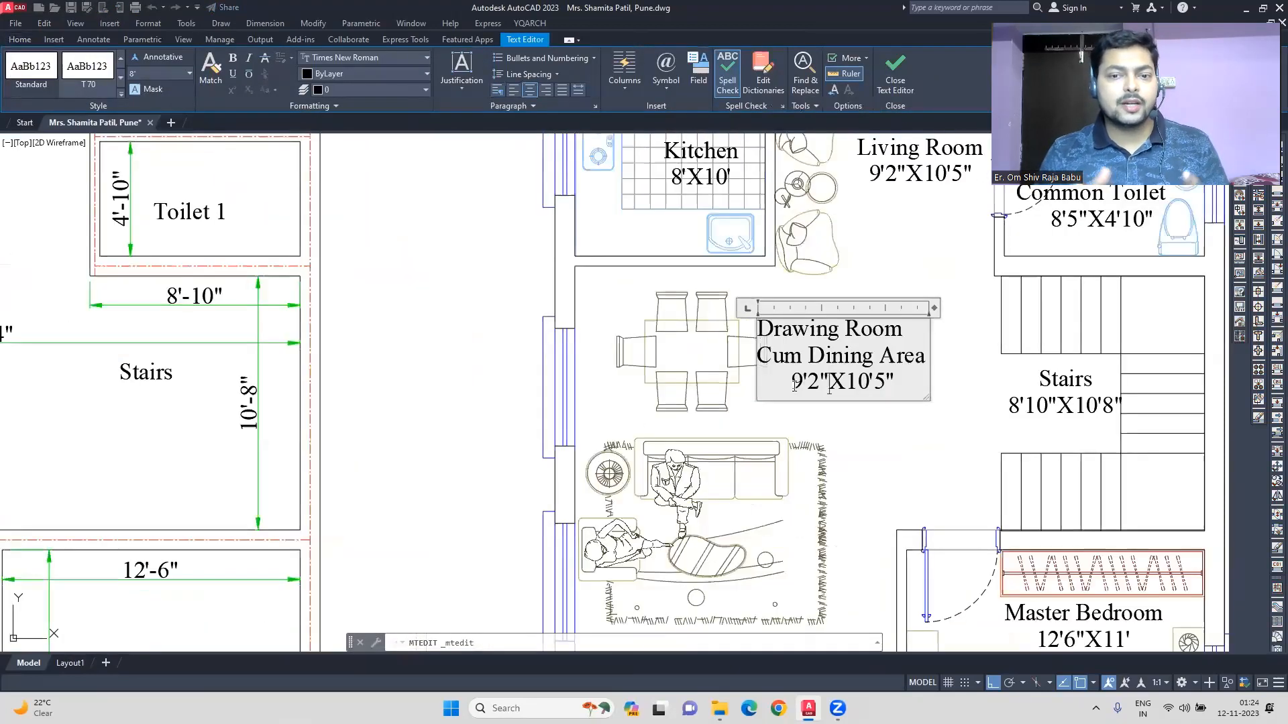
key(Delete)
key(Delete)
key(Delete)
text(26'4)
scroll(829, 388, up, 2)
click(866, 448)
scroll(865, 448, down, 3)
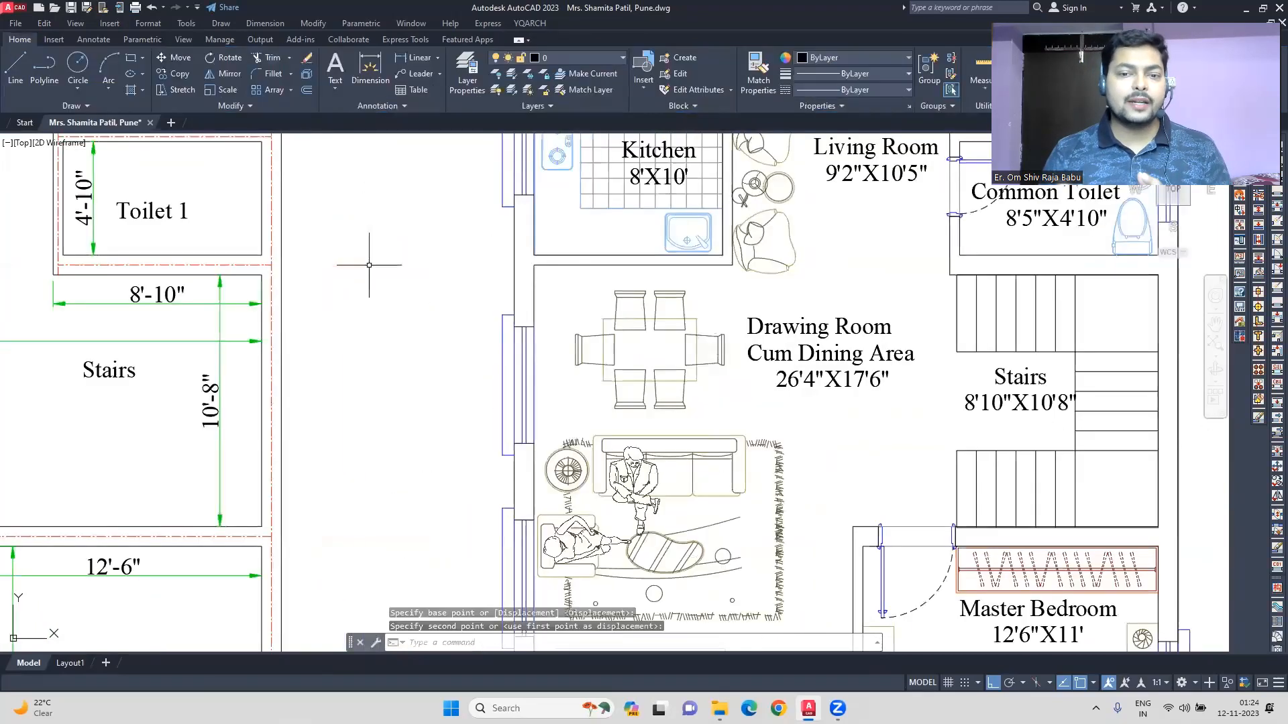
double_click(831, 376)
scroll(734, 210, down, 3)
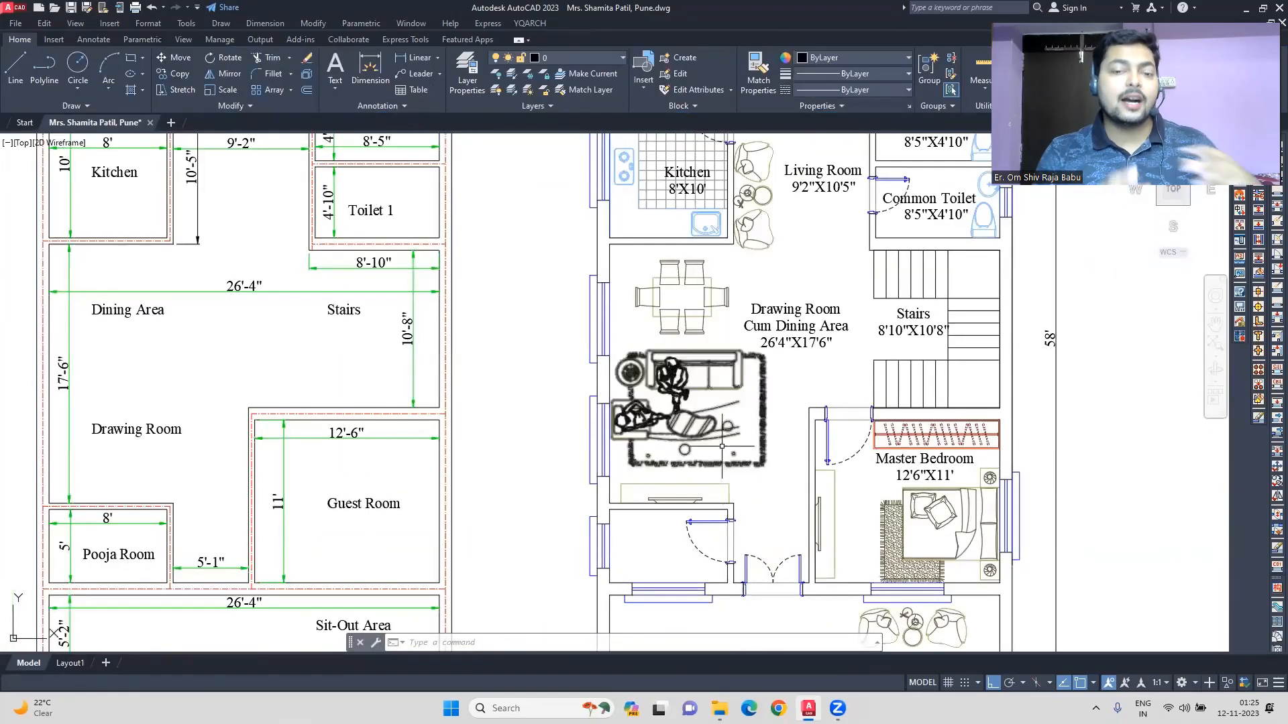
Add a centre-justified label reading "Pooja Room 8'X5'" inside the pooja room and shift it towards the outer wall
click(335, 66)
click(620, 532)
click(716, 569)
text(Pooja Room)
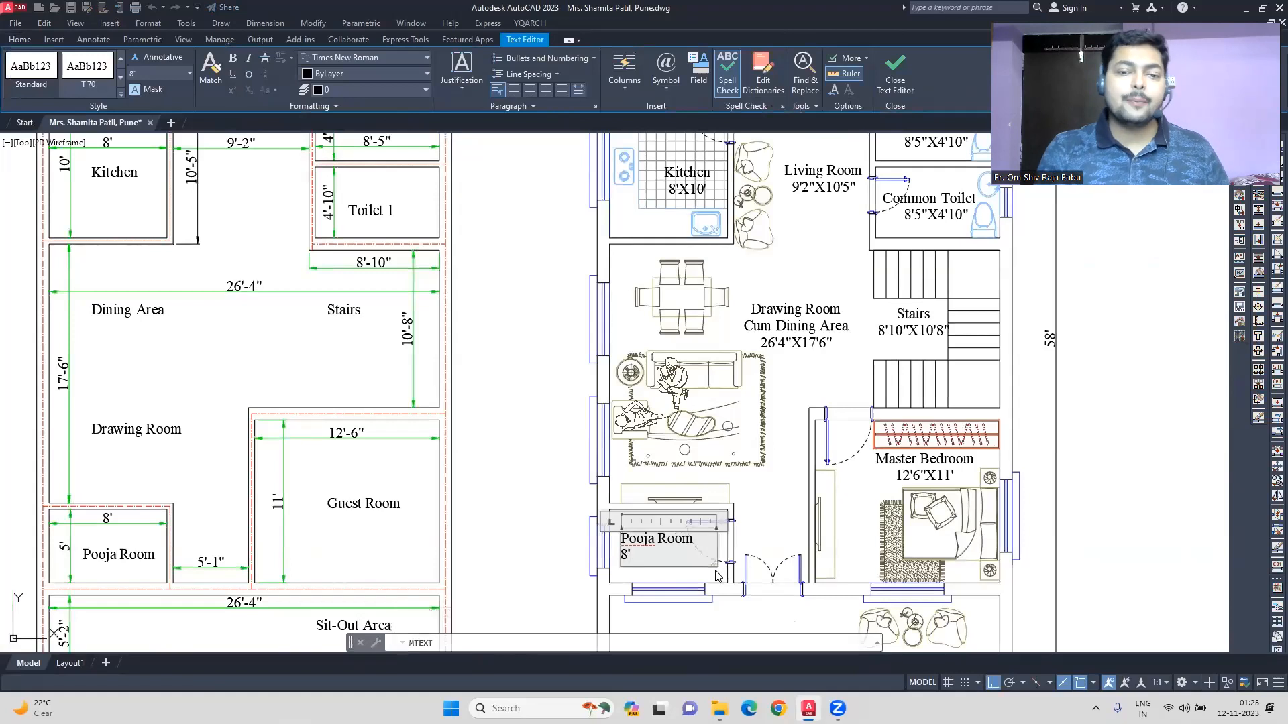
drag(674, 555, 621, 538)
click(530, 89)
click(523, 322)
click(669, 540)
click(174, 58)
click(455, 267)
click(435, 267)
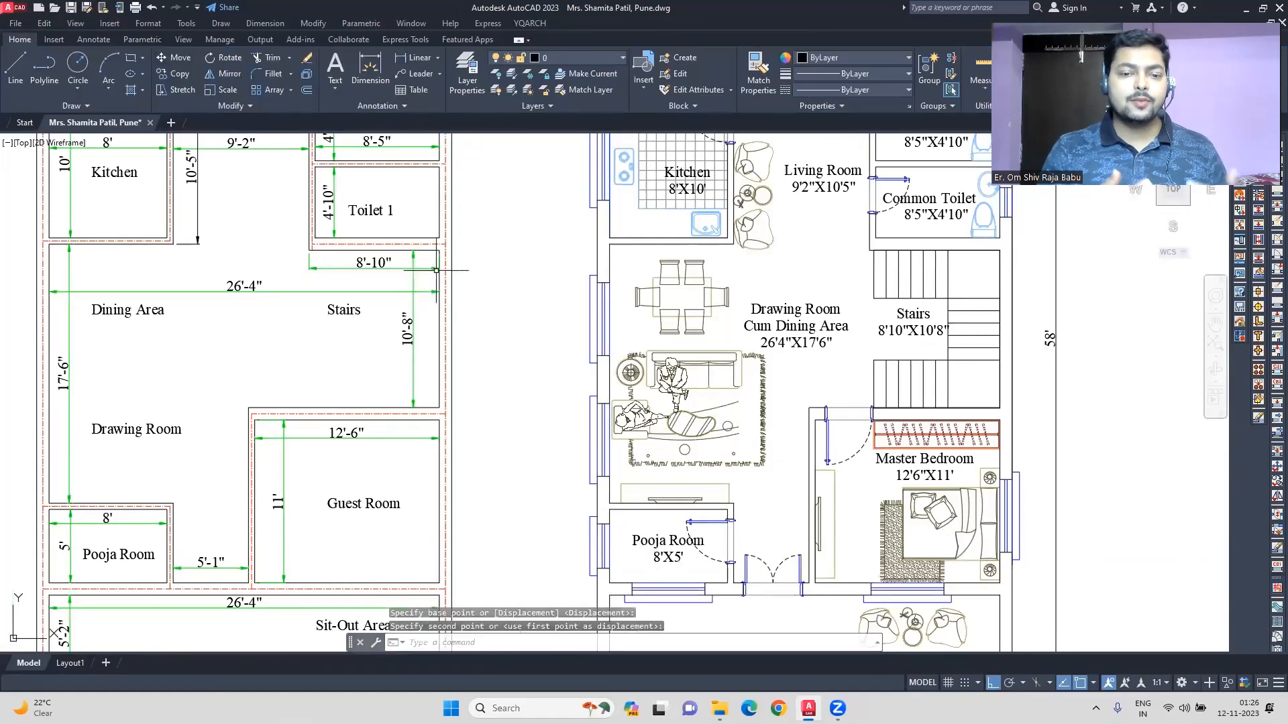
Add a two-line label reading "Passage 5'1" Wide" in the passage beside the pooja room
key(Escape)
key(Escape)
click(335, 66)
click(739, 489)
click(809, 534)
text(Passage)
key(Return)
text(5'1")
Rotate the passage label to read vertically and move it to the middle of the passage above the entrance door
click(768, 513)
click(174, 58)
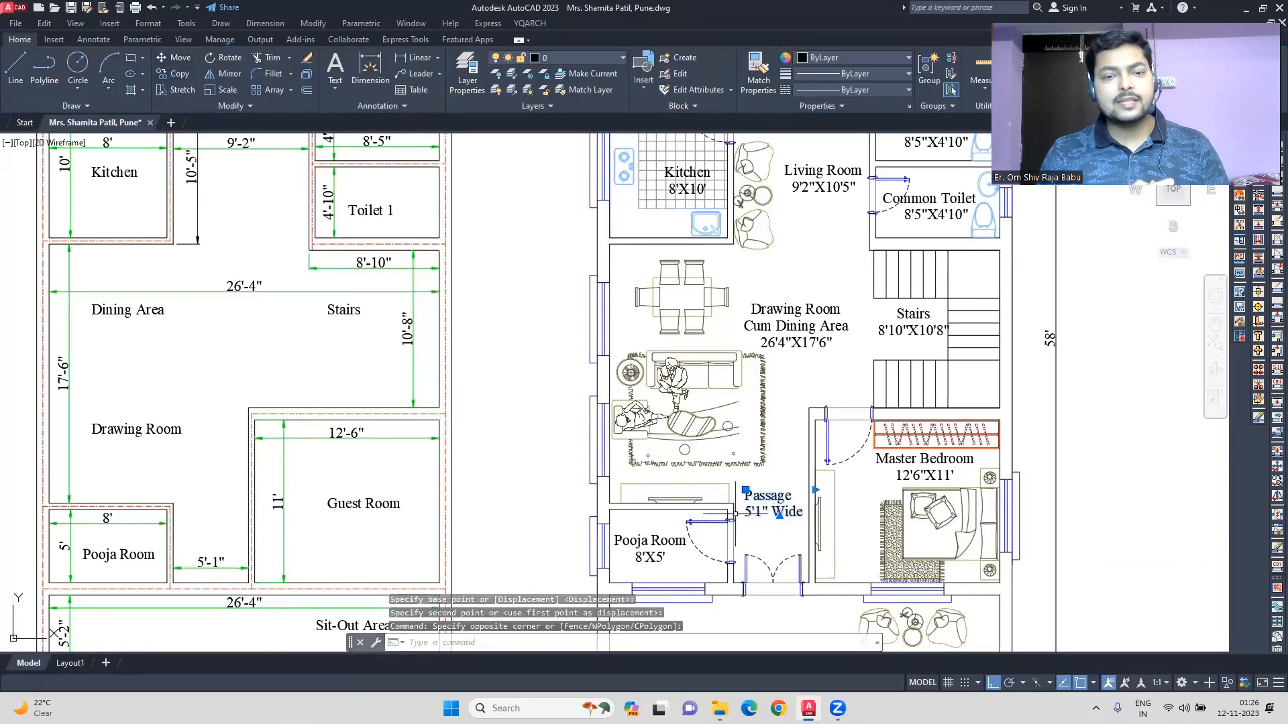
click(222, 58)
click(762, 410)
click(766, 463)
click(174, 58)
key(F8)
click(474, 377)
key(Escape)
mouse_move(484, 366)
middle_down()
mouse_move(463, 275)
mouse_move(468, 383)
middle_up()
Rename the Master Bedroom label in the room below the stairs to "Guest Room"
double_click(923, 477)
drag(926, 477, 827, 482)
text(Guest R)
key(Delete)
click(1082, 407)
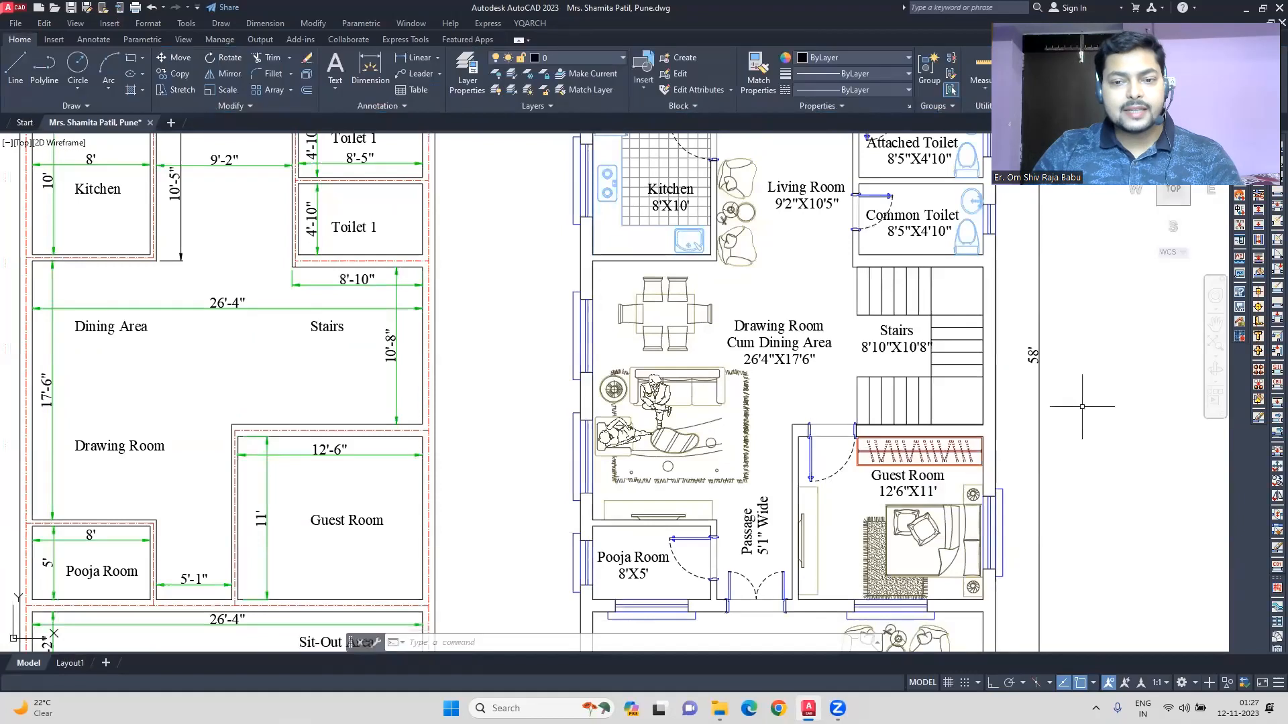
Copy a toilet washbasin to the outer wall of the dining area, beside the kitchen wall
mouse_move(1100, 440)
middle_down()
mouse_move(1067, 309)
mouse_move(1125, 513)
middle_up()
middle_drag(1098, 352, 1117, 477)
middle_drag(872, 407, 868, 349)
middle_drag(827, 475, 824, 278)
middle_drag(1007, 348, 1026, 484)
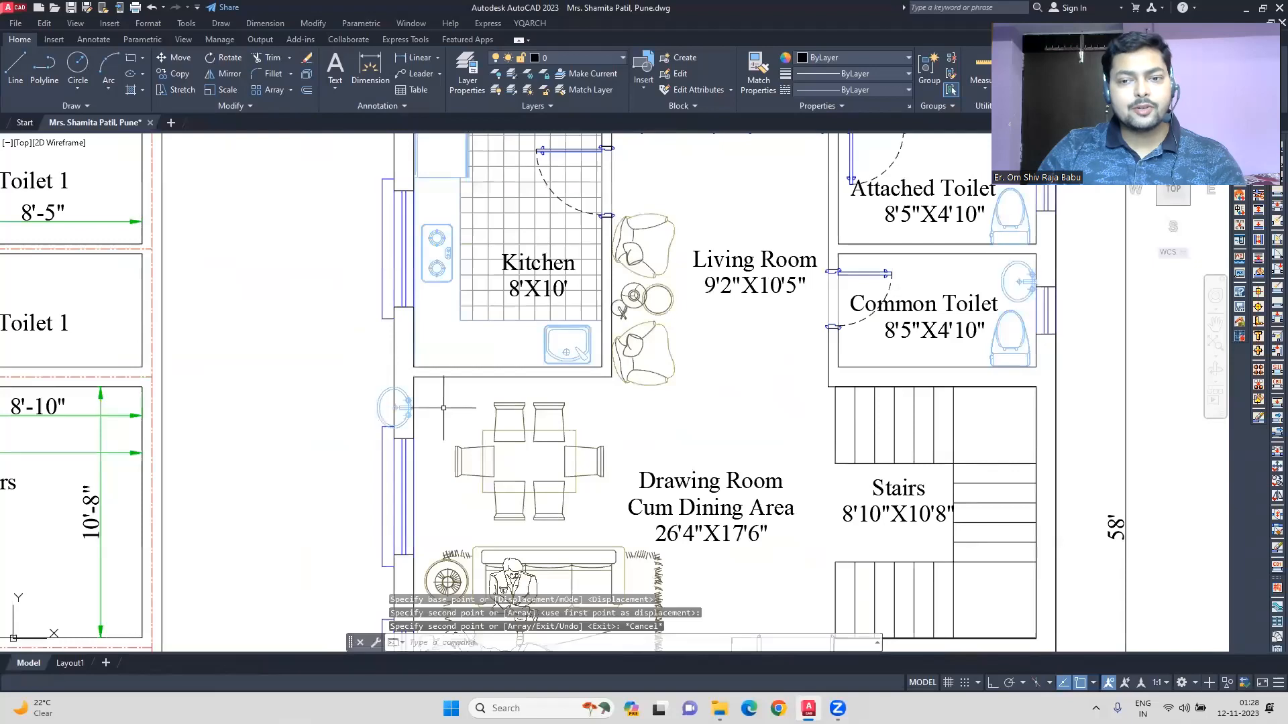
Mirror the copied washbasin from the outer wall into the dining area corner and erase the source basin
scroll(404, 411, up, 2)
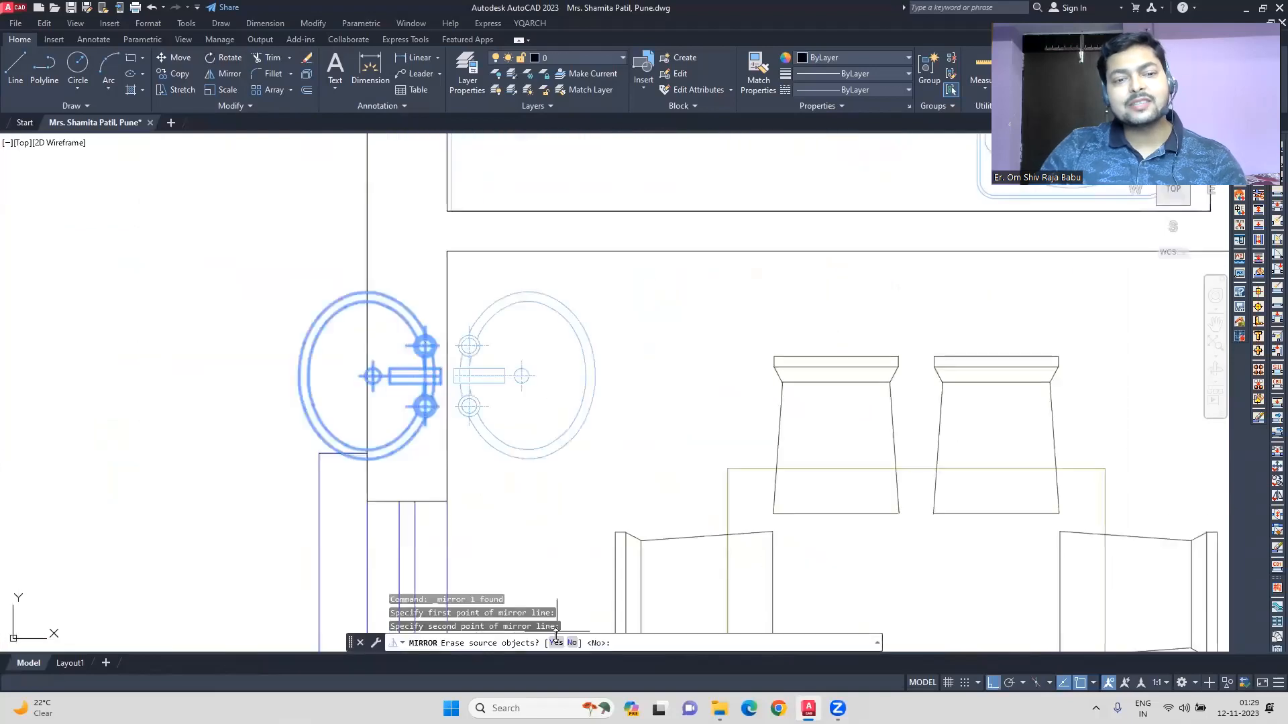
click(509, 334)
click(583, 411)
key(Escape)
scroll(591, 335, down, 4)
scroll(667, 301, down, 5)
middle_drag(755, 400, 751, 486)
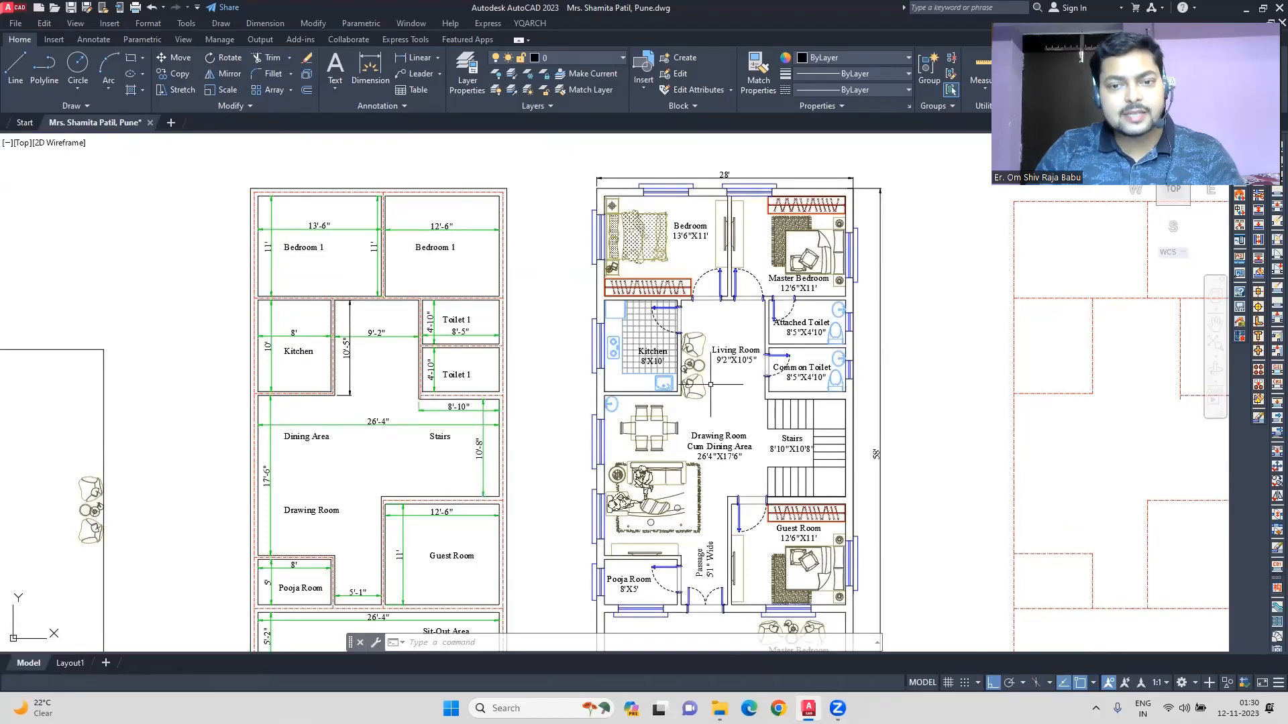
middle_drag(906, 428, 882, 402)
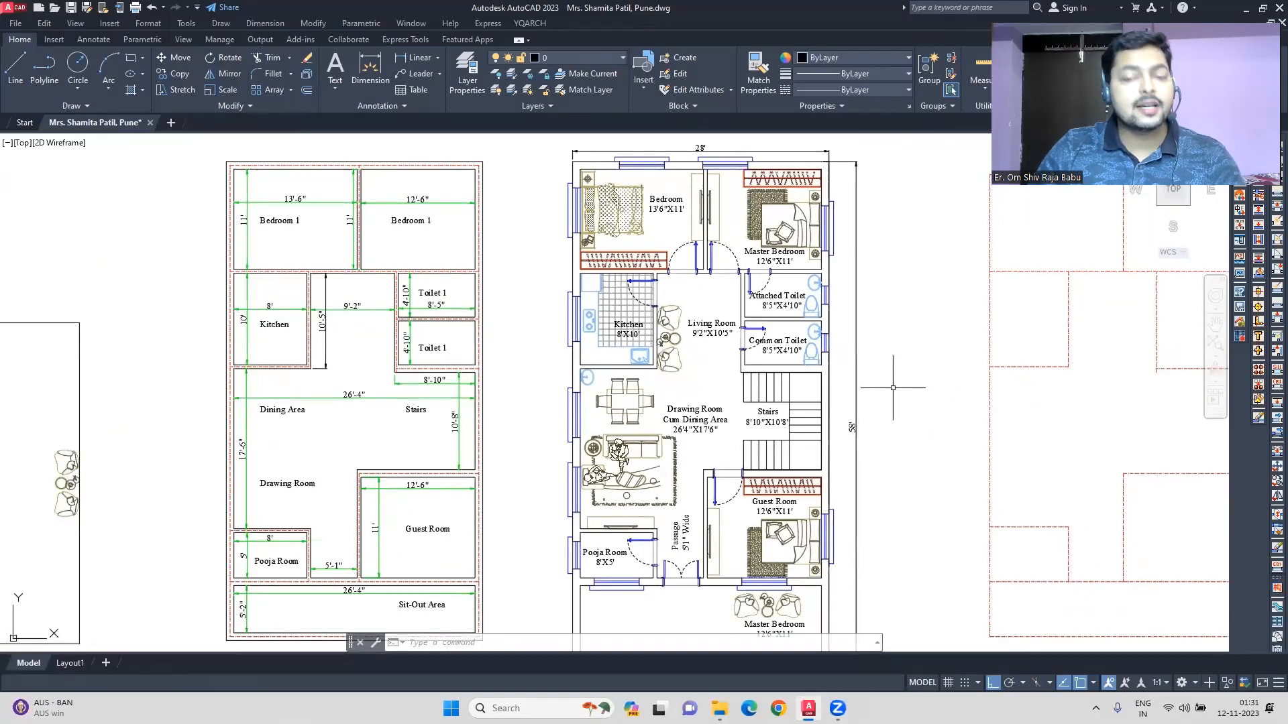
text(dim)
key(Return)
scroll(743, 449, up, 2)
scroll(742, 449, up, 2)
key(Escape)
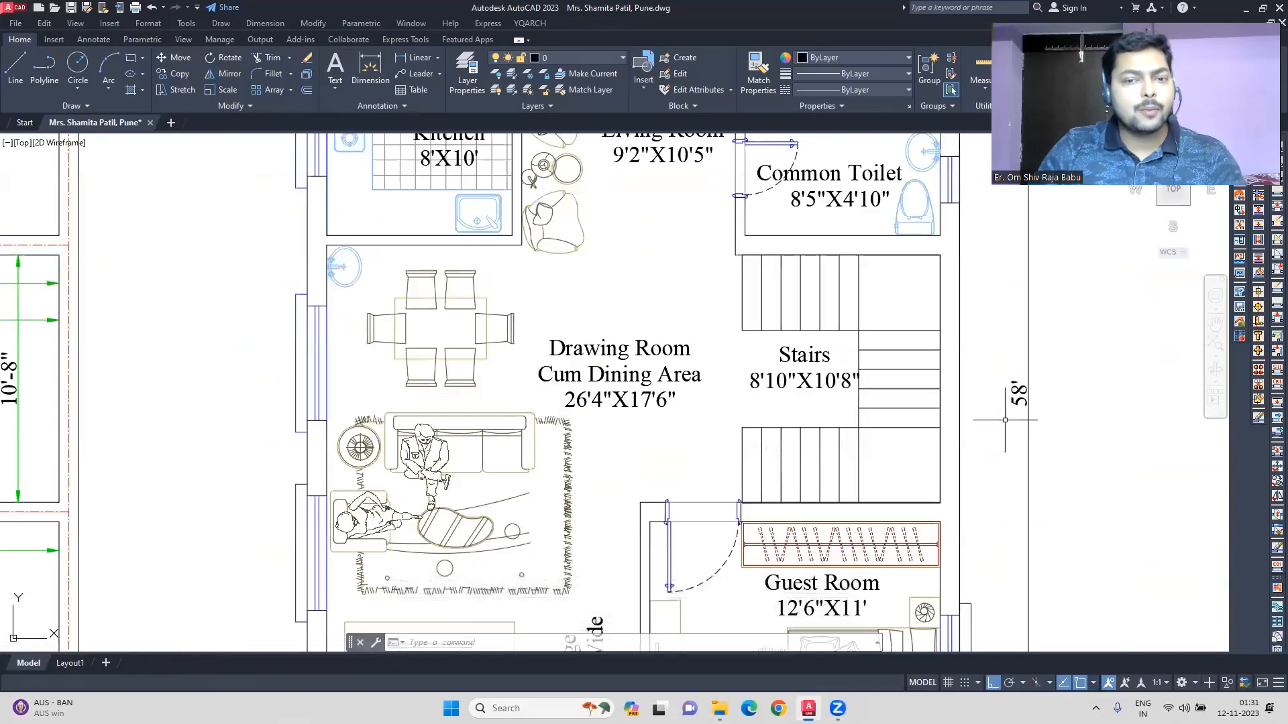
Rename the Master Bedroom label in the front sit-out area to "Portico"
scroll(726, 348, down, 4)
middle_drag(787, 357, 785, 382)
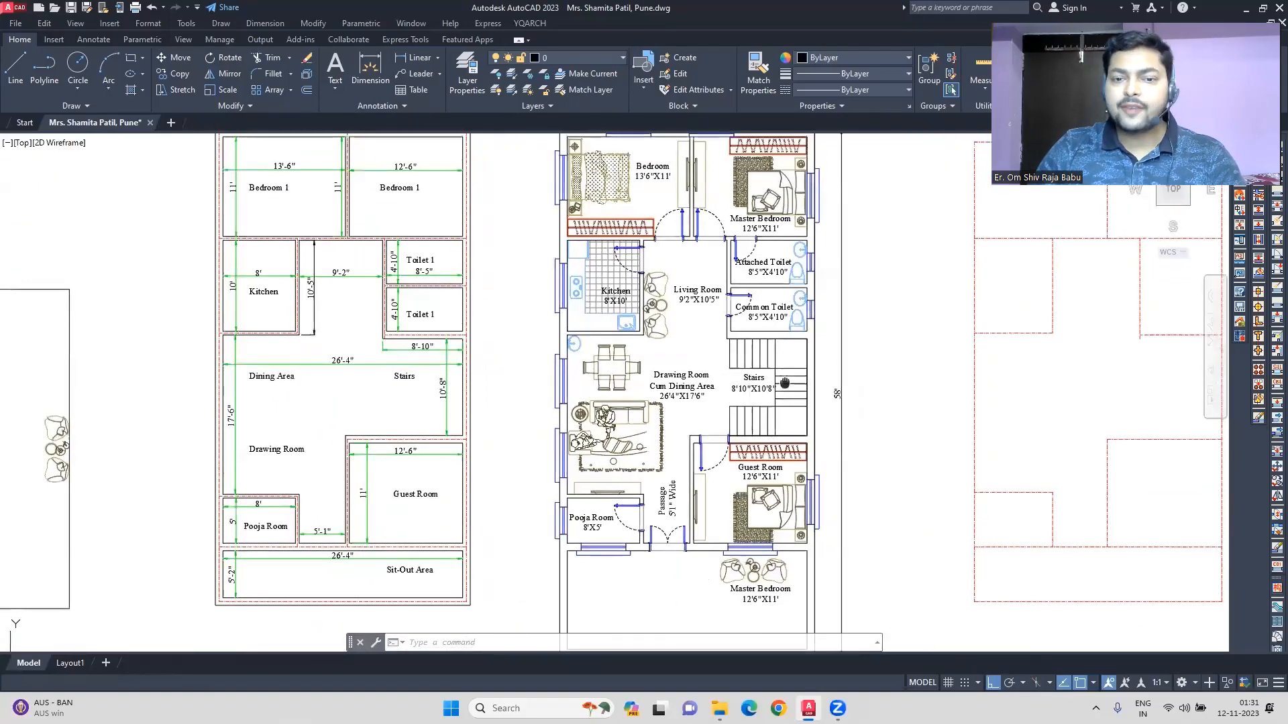
scroll(745, 574, up, 2)
scroll(744, 575, up, 2)
middle_drag(745, 577, 789, 454)
double_click(805, 455)
drag(905, 456, 733, 466)
text(Sit)
text( Out Area)
key(BackSpace)
key(BackSpace)
key(BackSpace)
key(BackSpace)
key(BackSpace)
key(BackSpace)
key(BackSpace)
key(BackSpace)
key(BackSpace)
key(BackSpace)
key(BackSpace)
key(BackSpace)
text(Portico)
click(766, 520)
scroll(469, 426, down, 2)
Dimension the portico's interior width and depth, and set the size in its label to 26'4"X10'10"
mouse_move(469, 426)
middle_down()
mouse_move(627, 395)
mouse_move(697, 456)
middle_up()
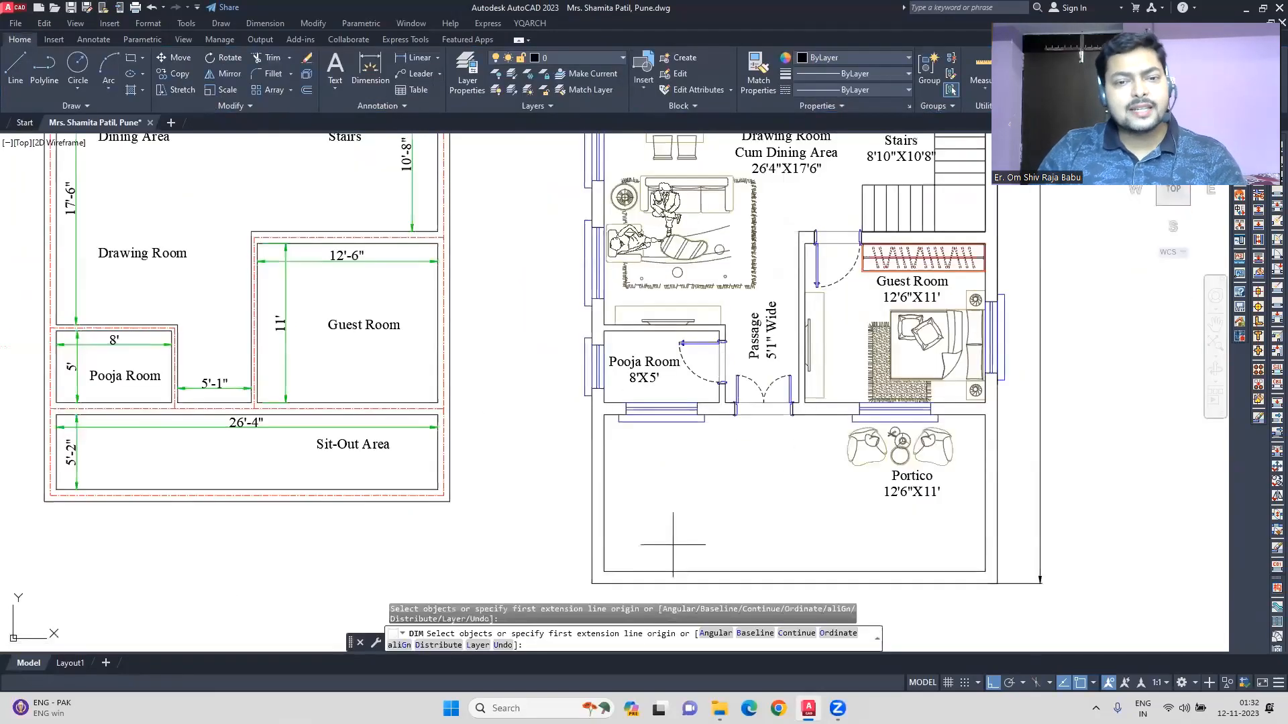
scroll(918, 485, up, 2)
double_click(918, 485)
drag(971, 487, 862, 487)
text(26'4"X10'10")
click(606, 460)
click(842, 483)
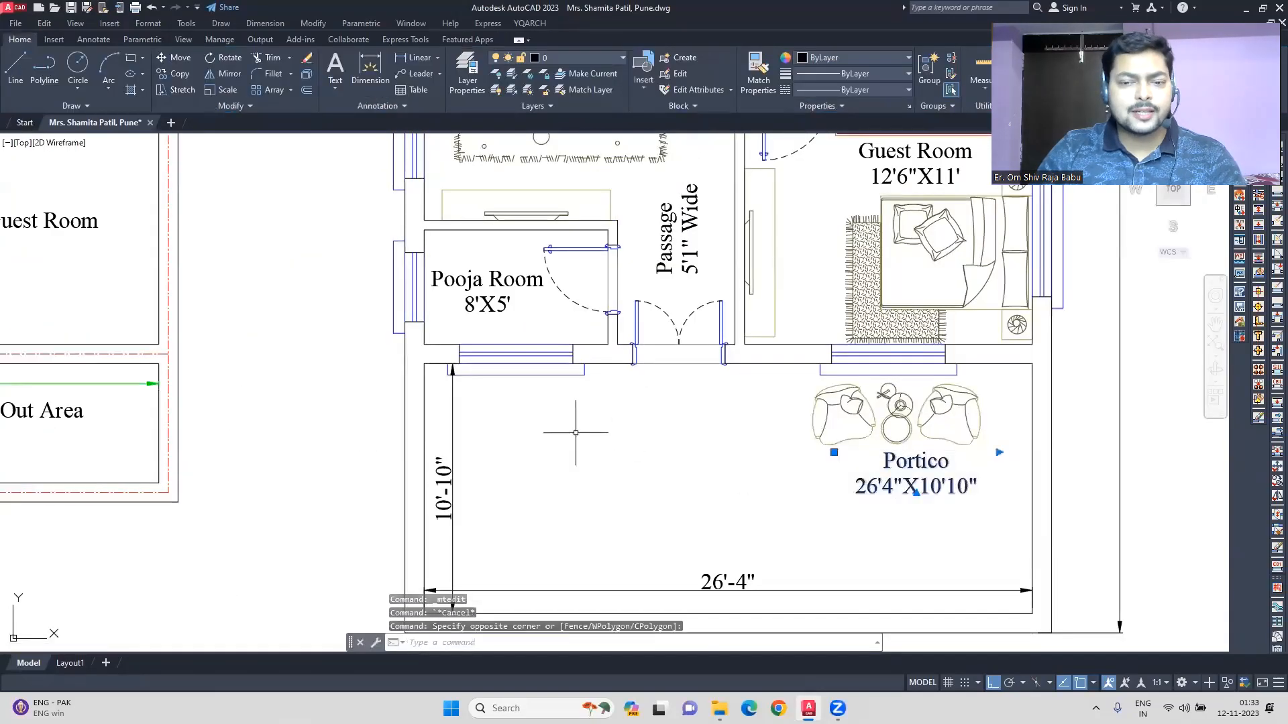
key(Escape)
Draw a 5'9" by 1'1" rectangular step and centre it against the outside of the main entrance door
text(rec)
click(595, 468)
text(5'9,1'1)
key(Return)
text(m)
click(661, 441)
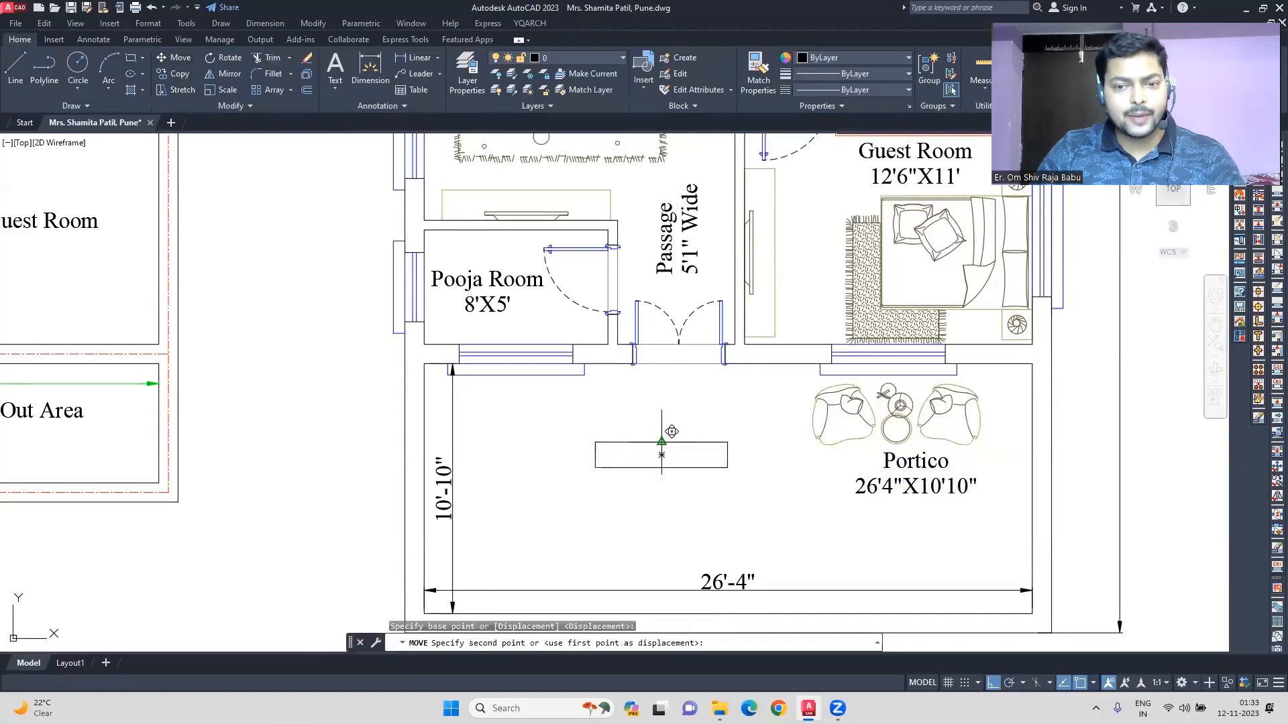
click(679, 364)
Copy the entrance step outward twice to form a flight of three steps
click(176, 73)
click(746, 389)
click(745, 415)
key(Escape)
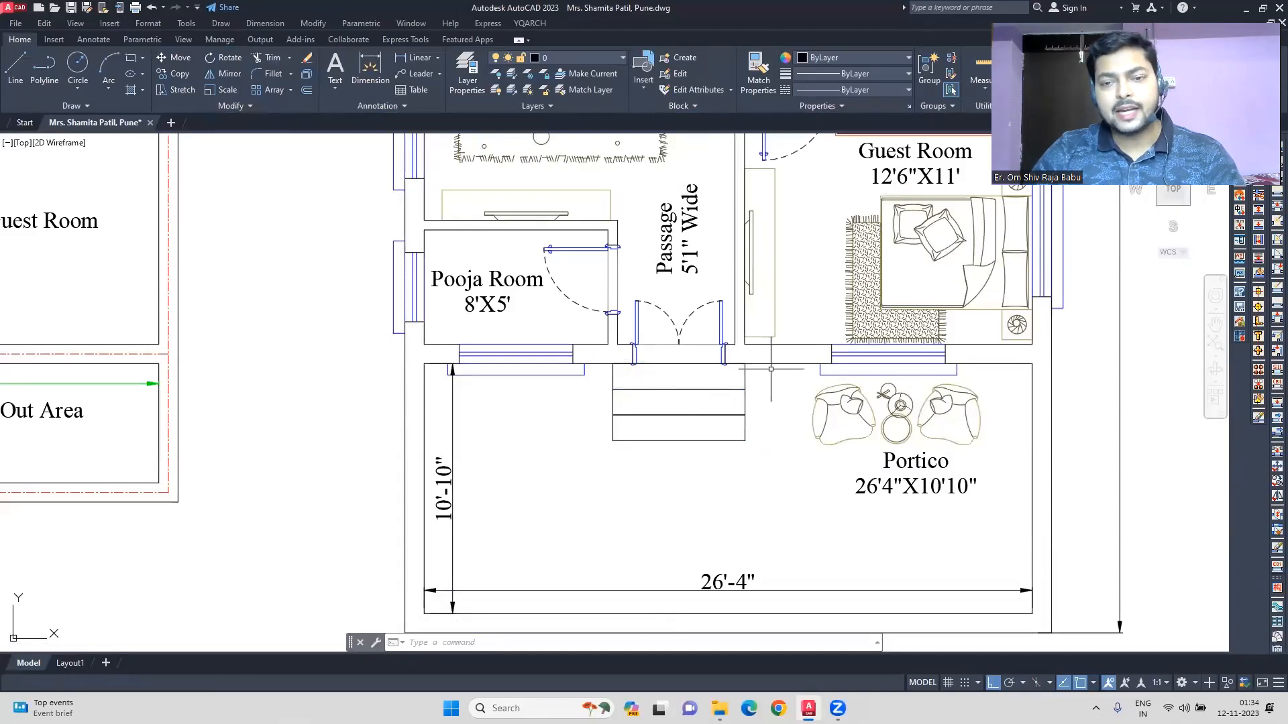
Move the Portico label to just below the entrance steps
scroll(662, 402, down, 2)
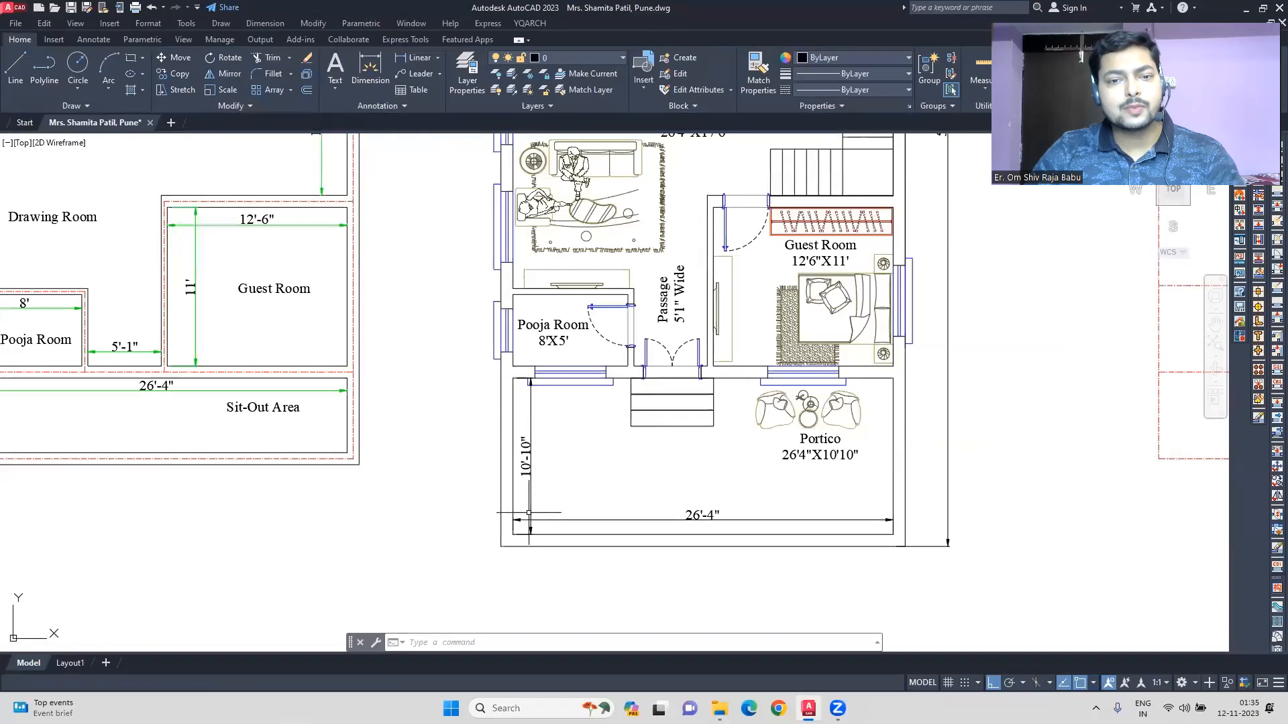
click(820, 455)
text(m)
key(Return)
click(820, 455)
click(676, 455)
middle_drag(559, 433, 770, 431)
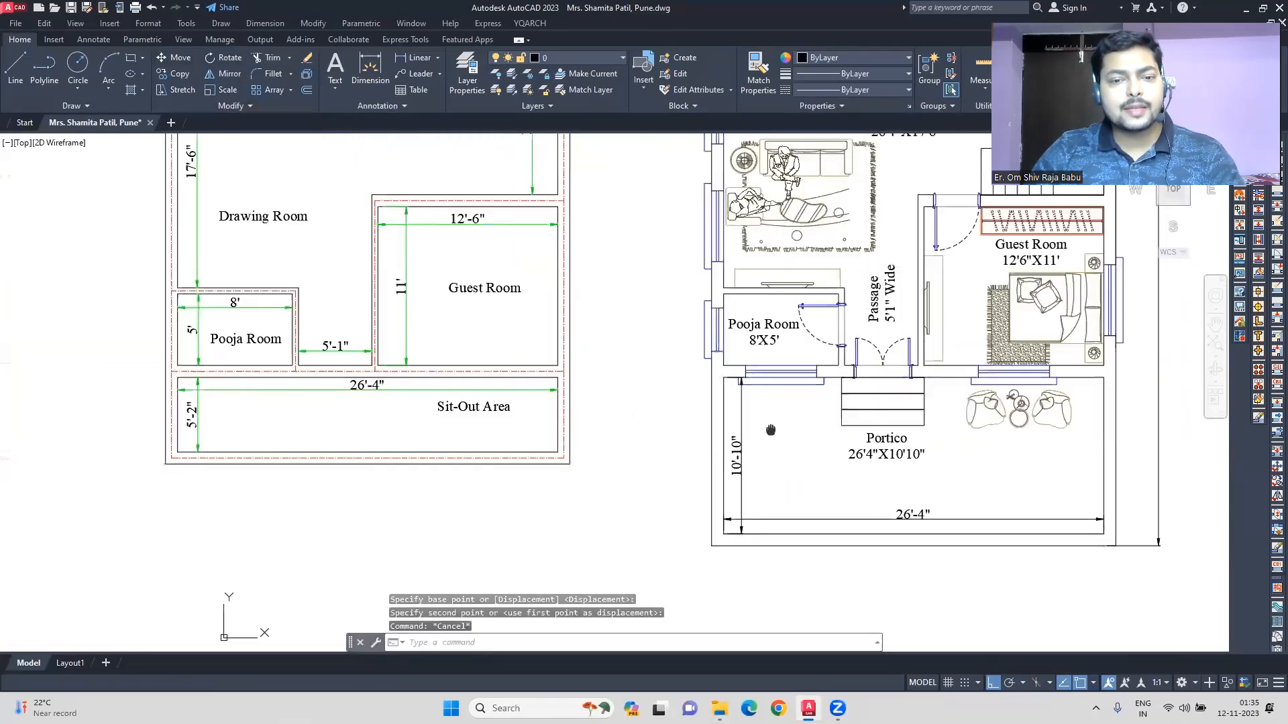
Stretch the front wall of the dimension plan's Sit-Out Area outward to a depth of 10'-10"
scroll(770, 431, down, 2)
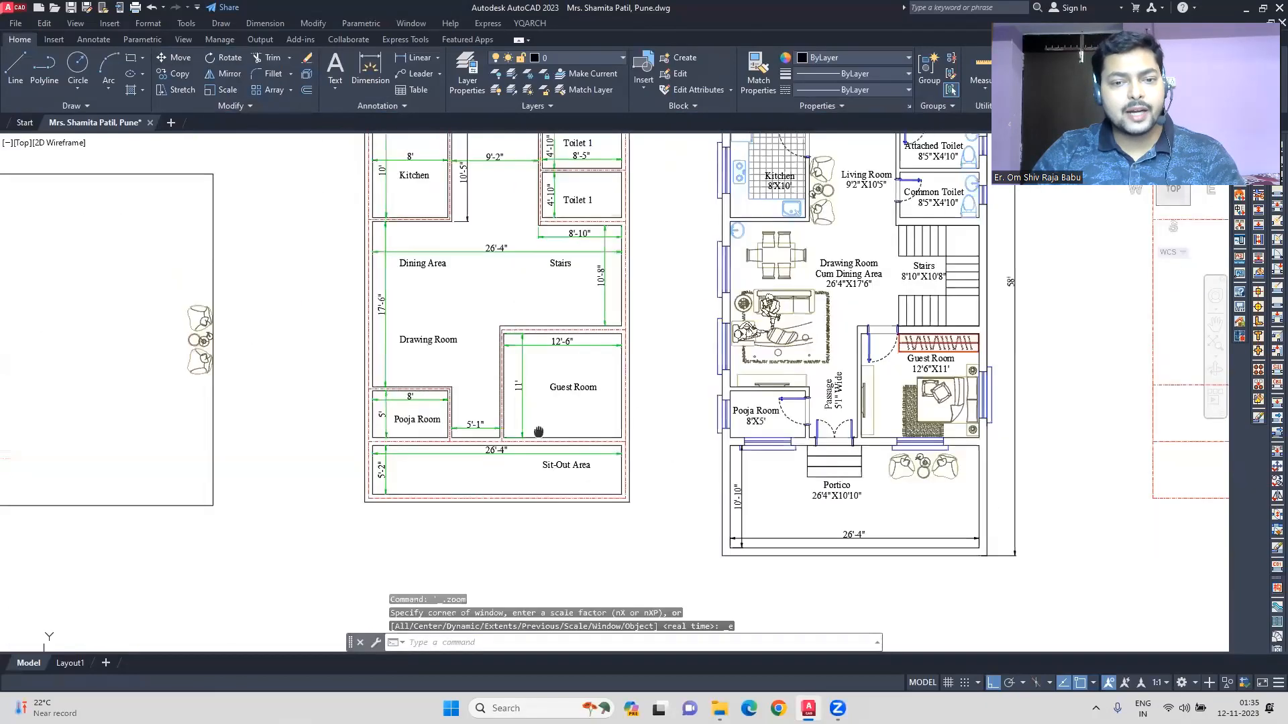
text(s)
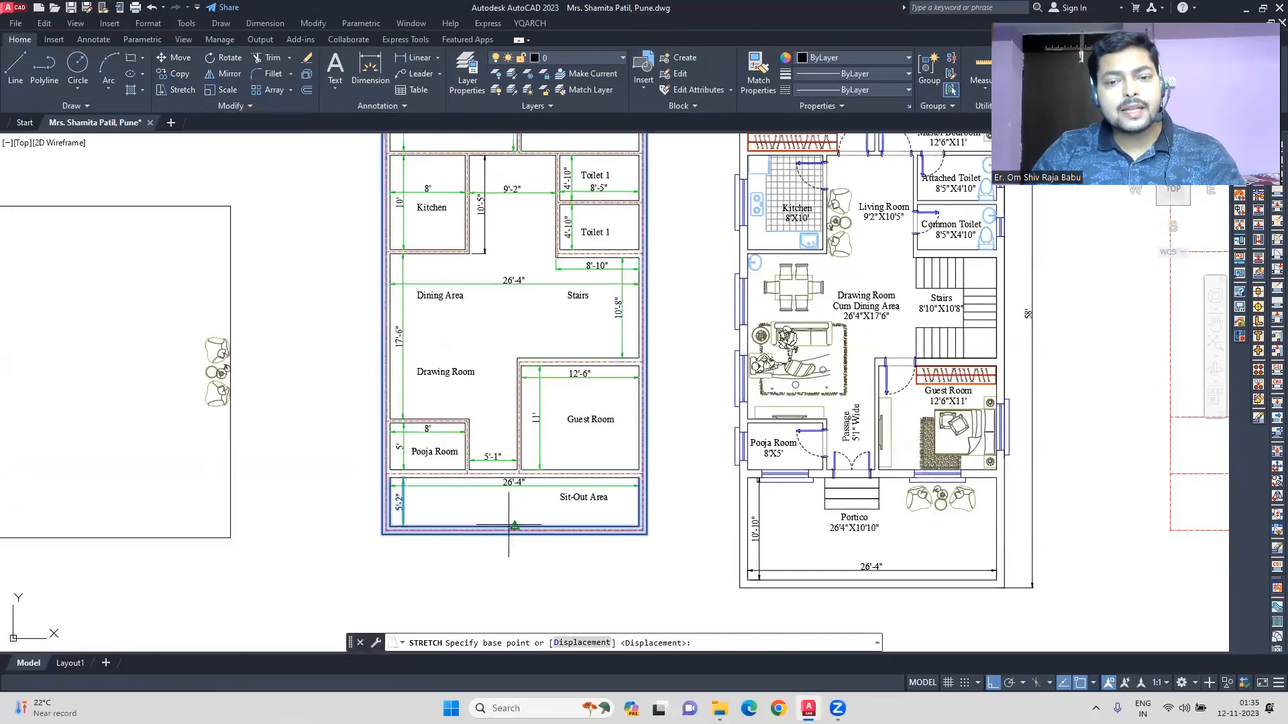
scroll(621, 480, up, 3)
scroll(577, 405, down, 4)
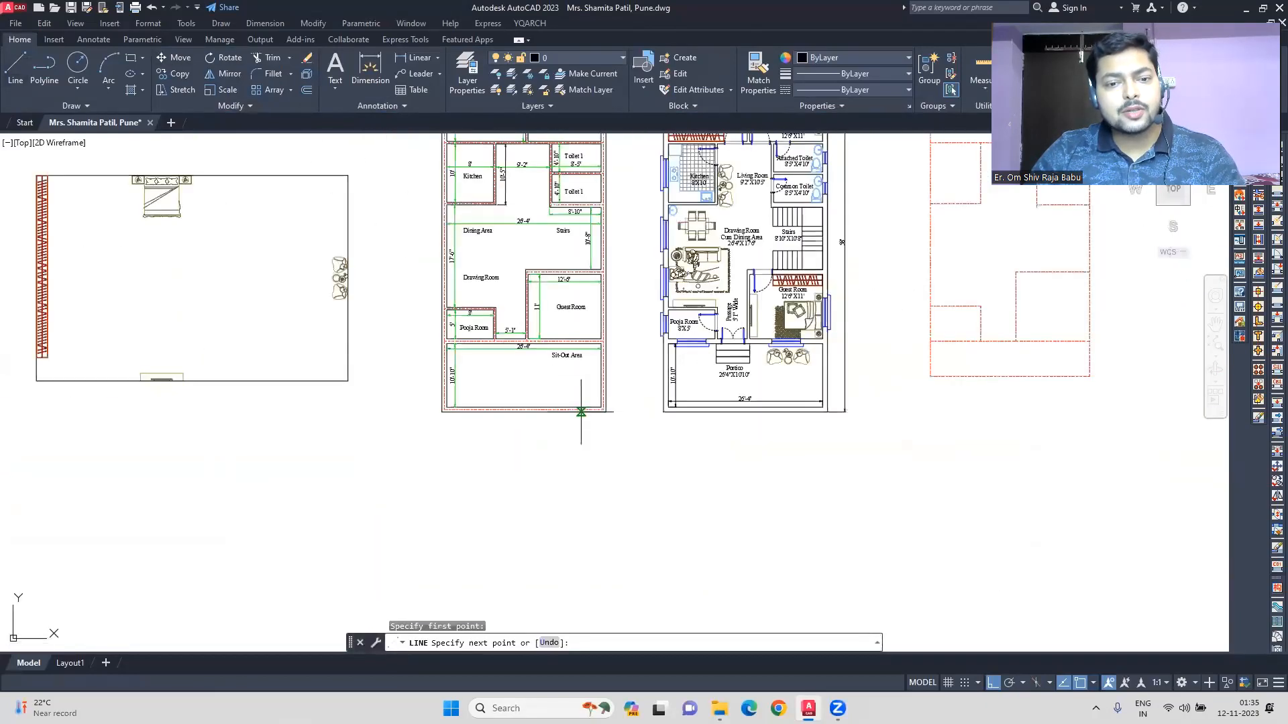
key(Escape)
scroll(582, 454, up, 2)
scroll(582, 455, down, 3)
scroll(938, 467, up, 3)
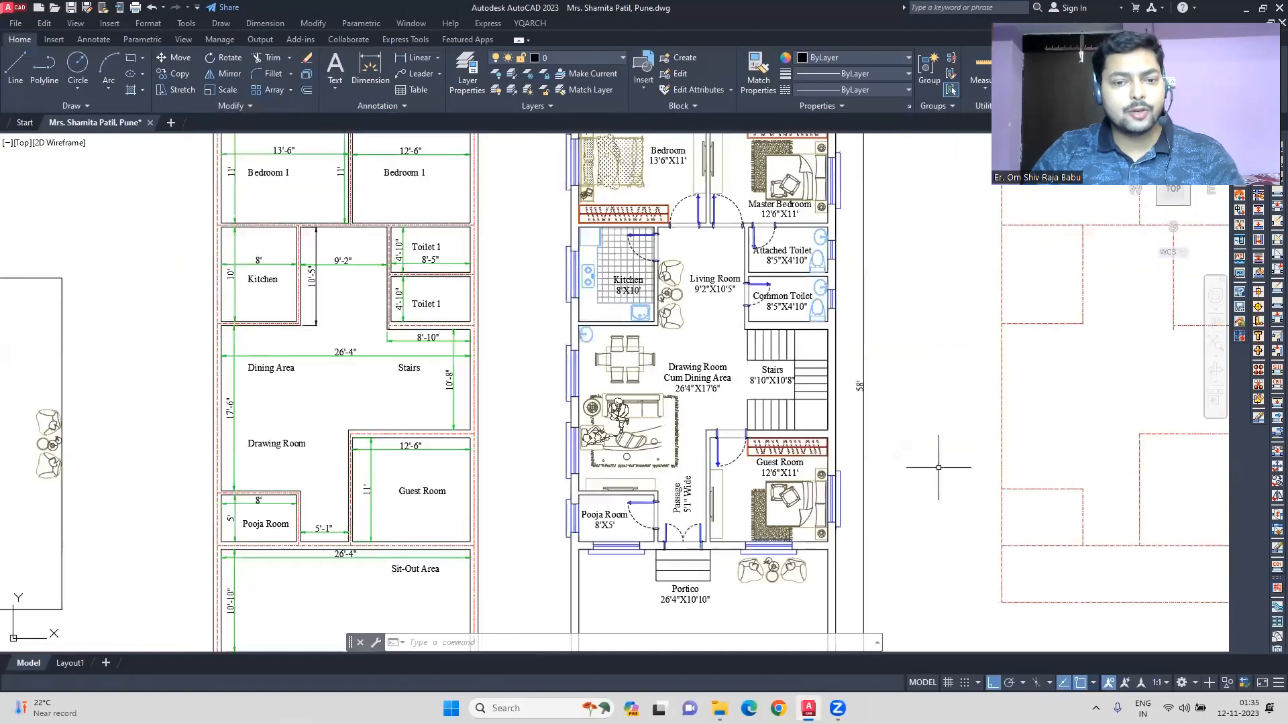
Try ending the furnished plan's overall length dimension at the wall between the house and the portico
middle_drag(809, 423, 787, 491)
middle_drag(887, 462, 856, 406)
click(860, 416)
click(837, 395)
click(809, 619)
click(809, 509)
key(Escape)
mouse_move(889, 512)
middle_down()
mouse_move(892, 554)
mouse_move(894, 505)
middle_up()
Extend the overall length dimension back to the portico's front outer edge
click(556, 574)
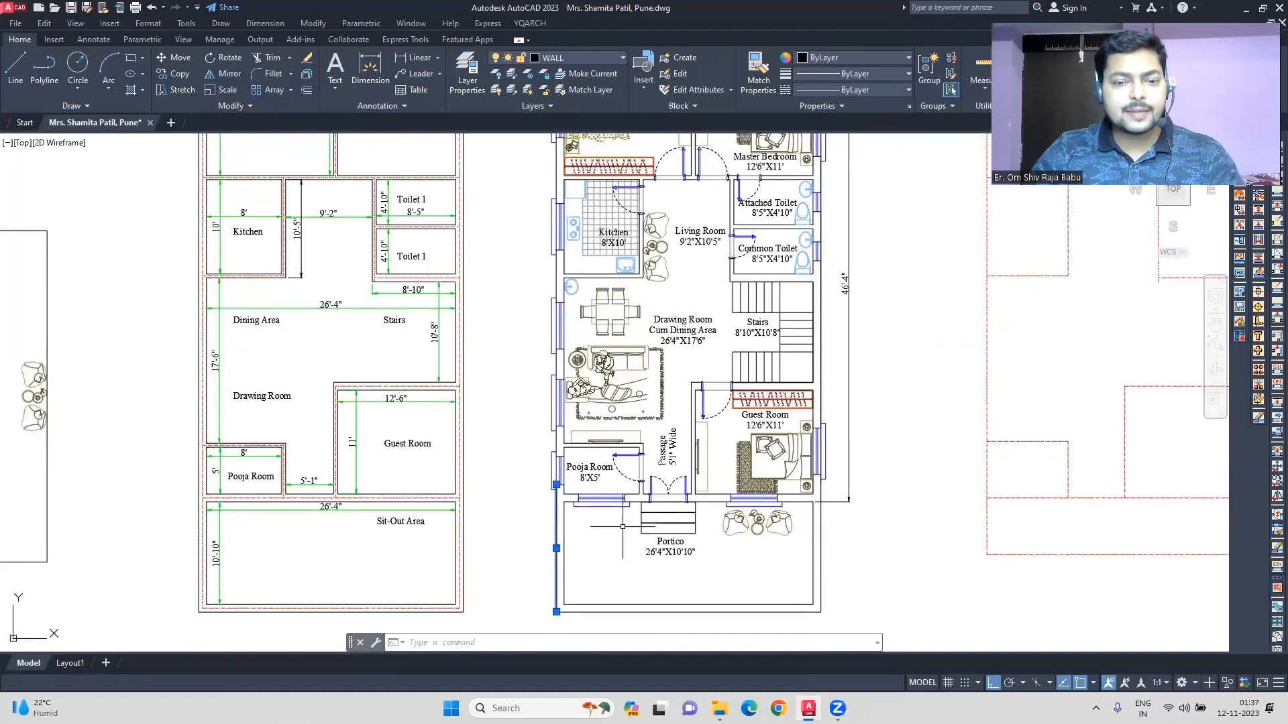
mouse_move(758, 524)
middle_down()
mouse_move(754, 574)
mouse_move(740, 515)
middle_up()
click(830, 463)
click(795, 493)
click(797, 603)
key(Escape)
middle_drag(828, 520, 827, 517)
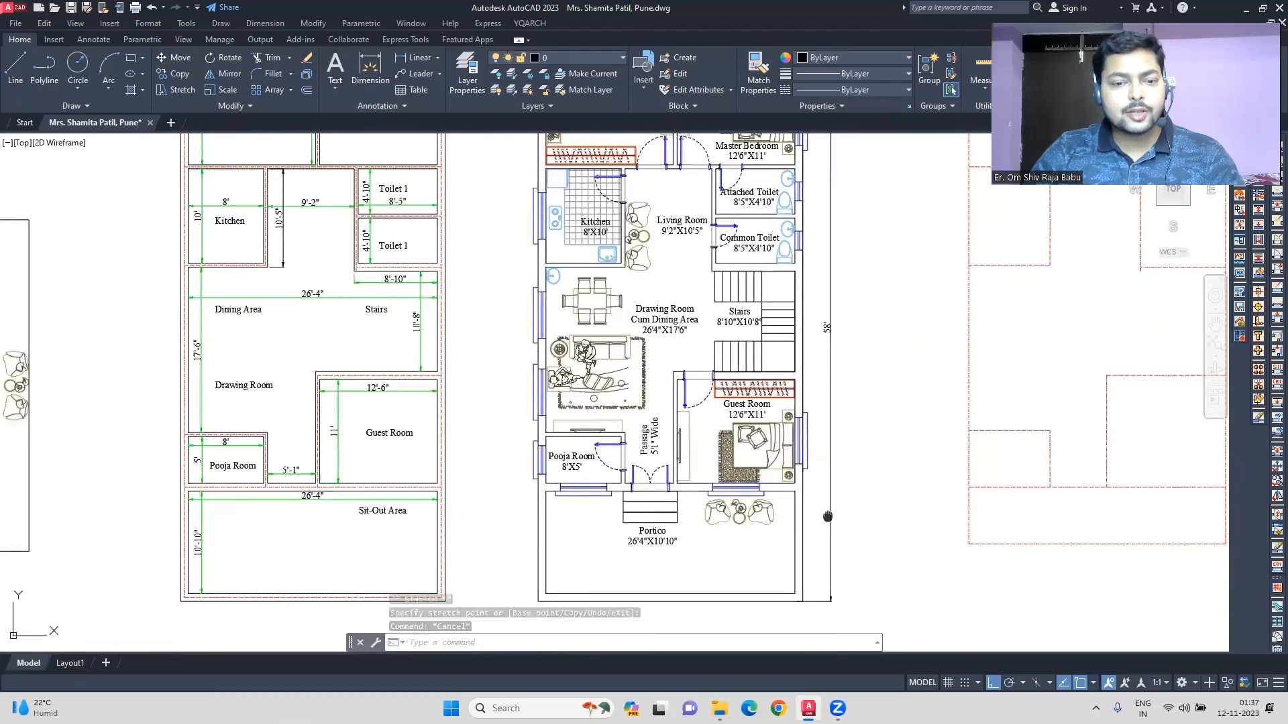
scroll(773, 511, down, 3)
text(rec)
key(Return)
middle_drag(813, 418, 529, 388)
click(797, 559)
text(28'58')
key(Return)
key(Escape)
key(Return)
click(819, 546)
click(633, 643)
text(28',58')
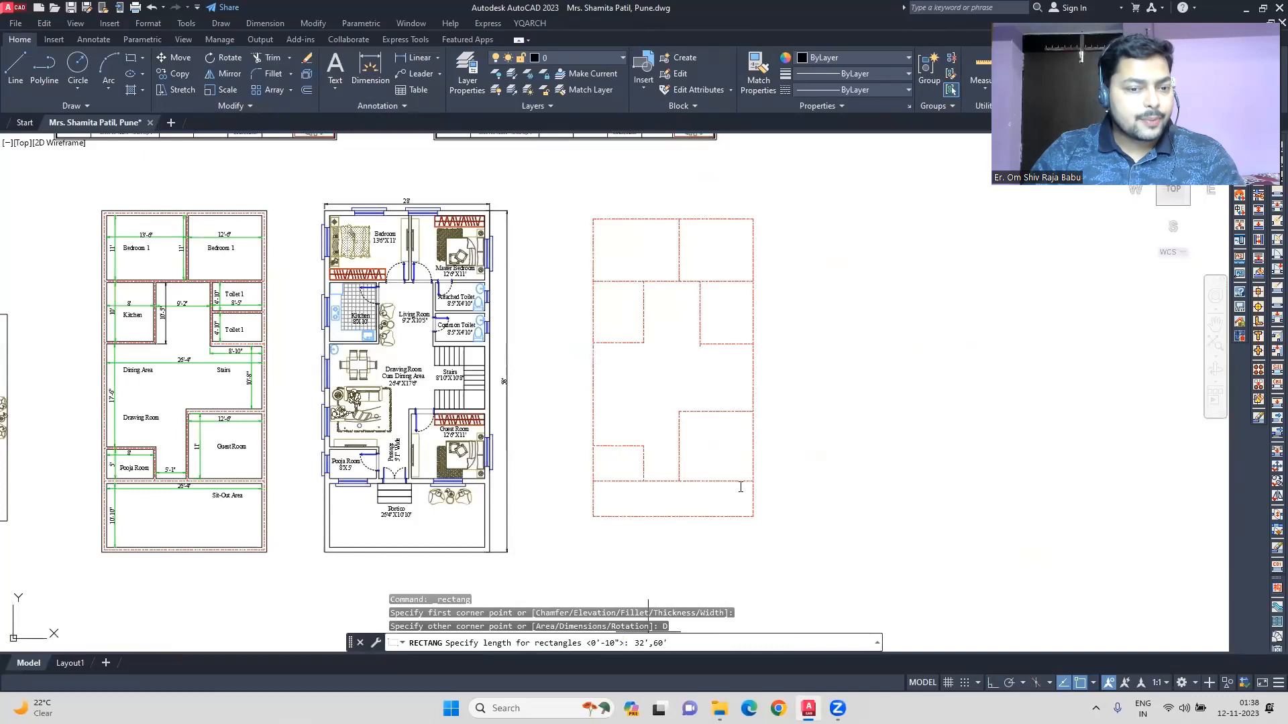
key(Return)
scroll(668, 440, down, 10)
key(F8)
scroll(642, 450, up, 12)
key(Escape)
key(Escape)
key(Escape)
scroll(614, 479, down, 6)
key(Return)
click(785, 497)
key(Escape)
Draw a closed 32' by 60' plot boundary with lines in empty space and join them into one object
text(l)
key(Return)
click(761, 487)
text(32' 60' 32' 60)
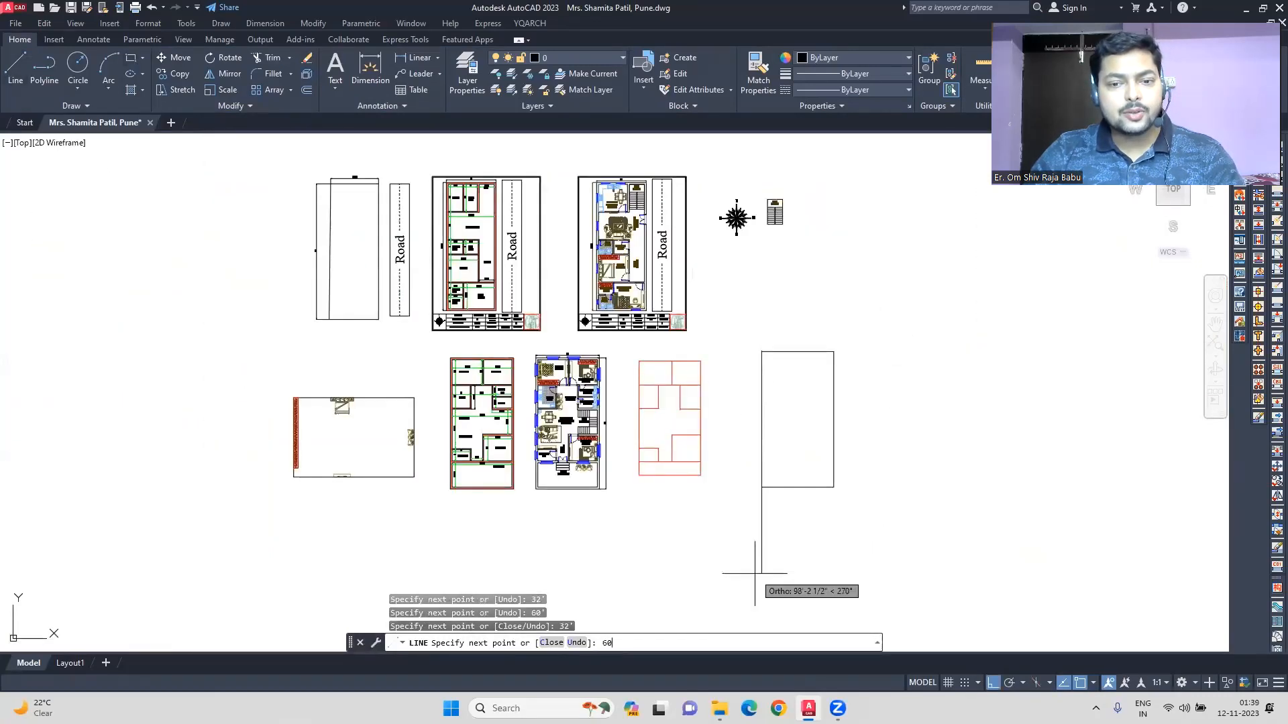
text(')
drag(865, 520, 749, 334)
text(j)
scroll(748, 375, up, 2)
scroll(759, 400, down, 2)
Move the plot boundary so its front edge is centred on the furnished plan's front edge, and change its layer
text(m)
click(802, 495)
scroll(581, 497, up, 6)
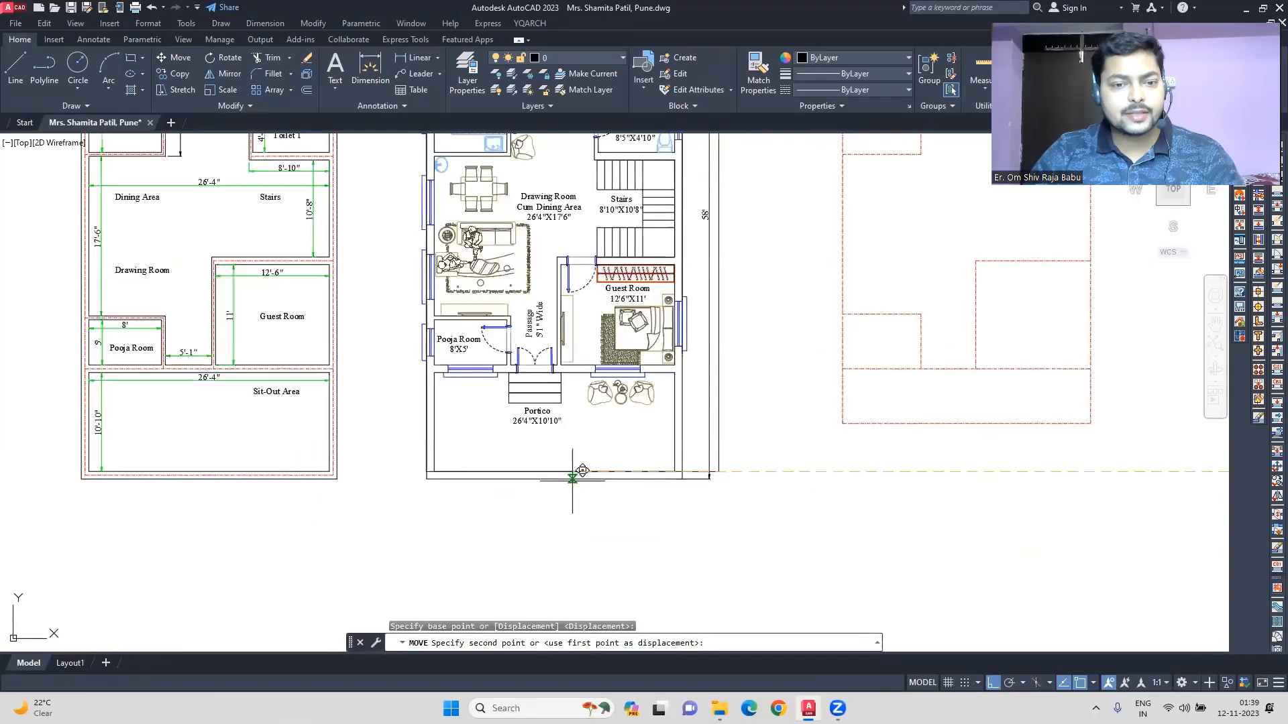
click(572, 479)
click(695, 479)
click(623, 58)
click(592, 216)
key(Escape)
text(pe)
key(Return)
click(702, 456)
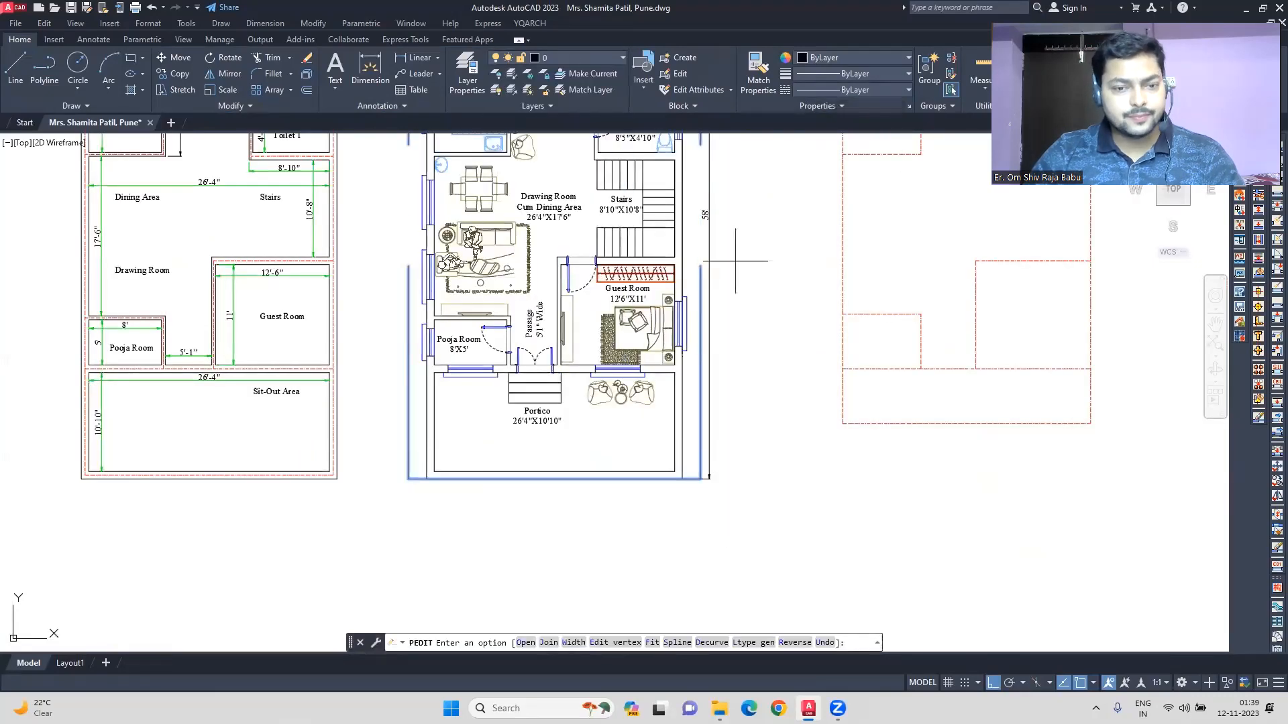
key(Escape)
Give the plot boundary a dashed linetype
click(701, 276)
click(852, 90)
click(850, 262)
key(Escape)
Shift the overall house length dimension line inside the plot boundary, and dimension the boundary's width and length
middle_drag(750, 320, 802, 402)
scroll(777, 287, up, 2)
click(777, 287)
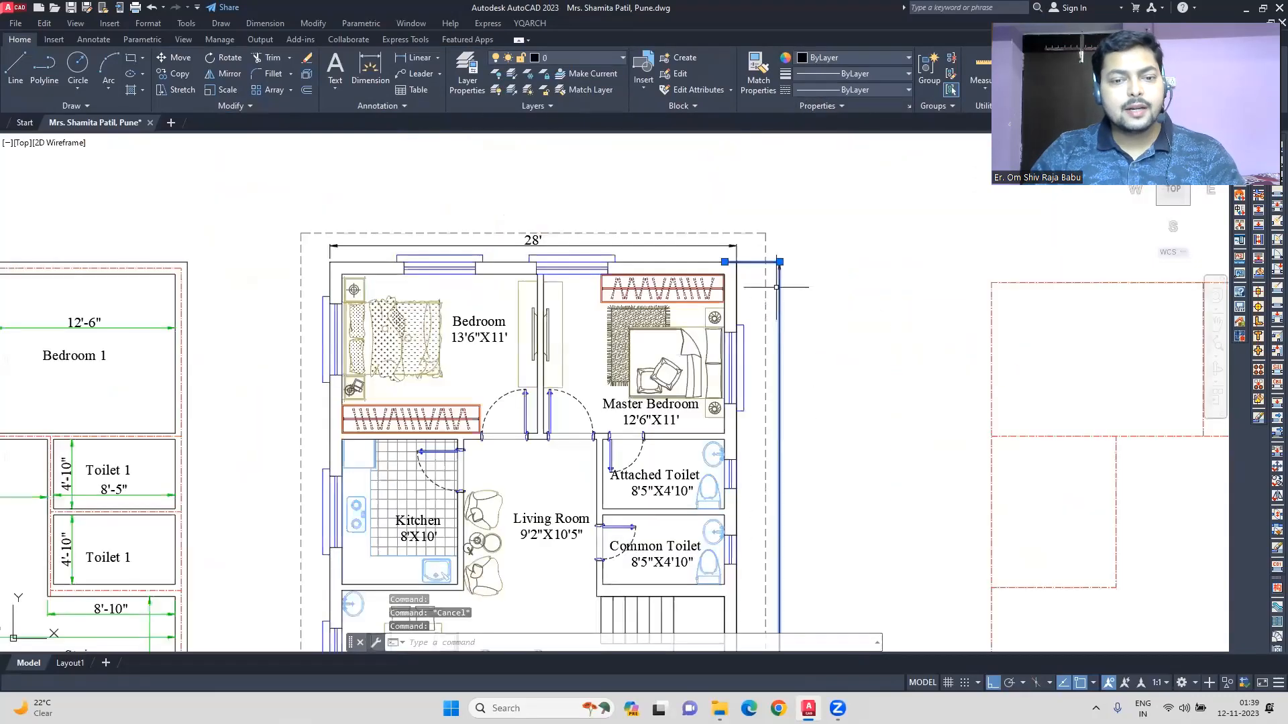
middle_drag(778, 584, 753, 302)
click(748, 401)
click(725, 401)
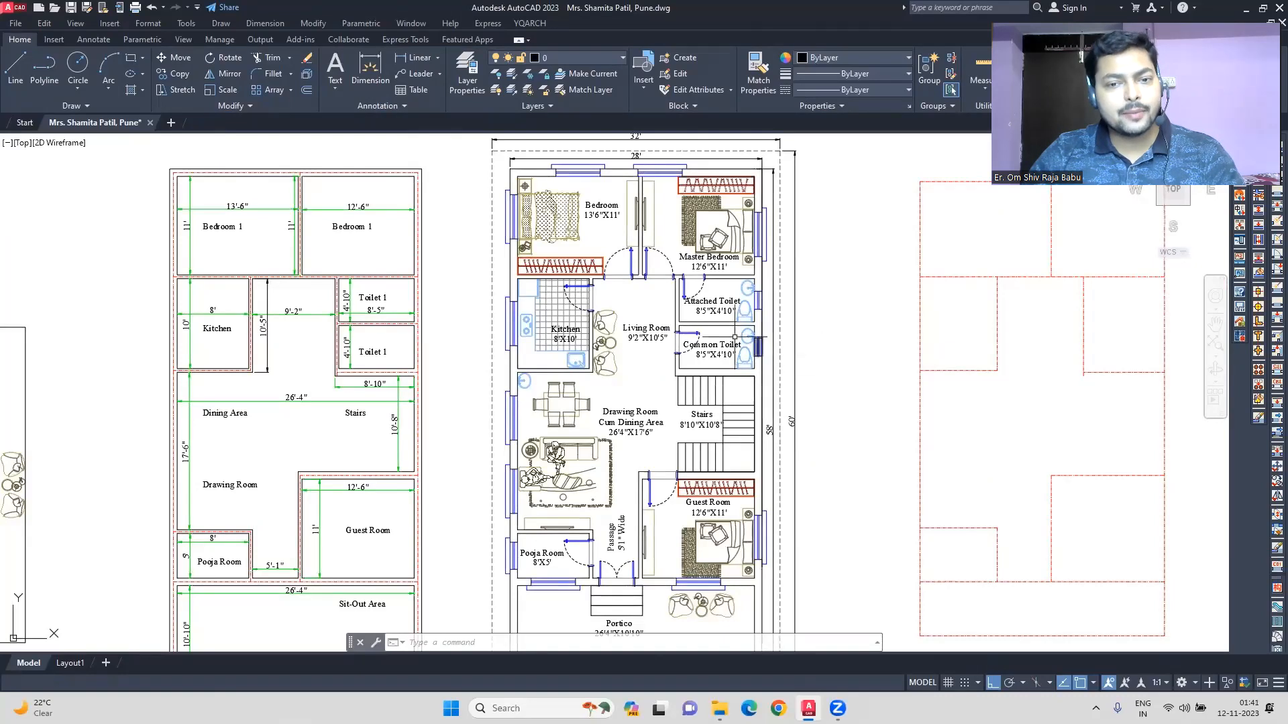
Mirror the Common Toilet door about a horizontal line and erase the source door
scroll(677, 329, up, 5)
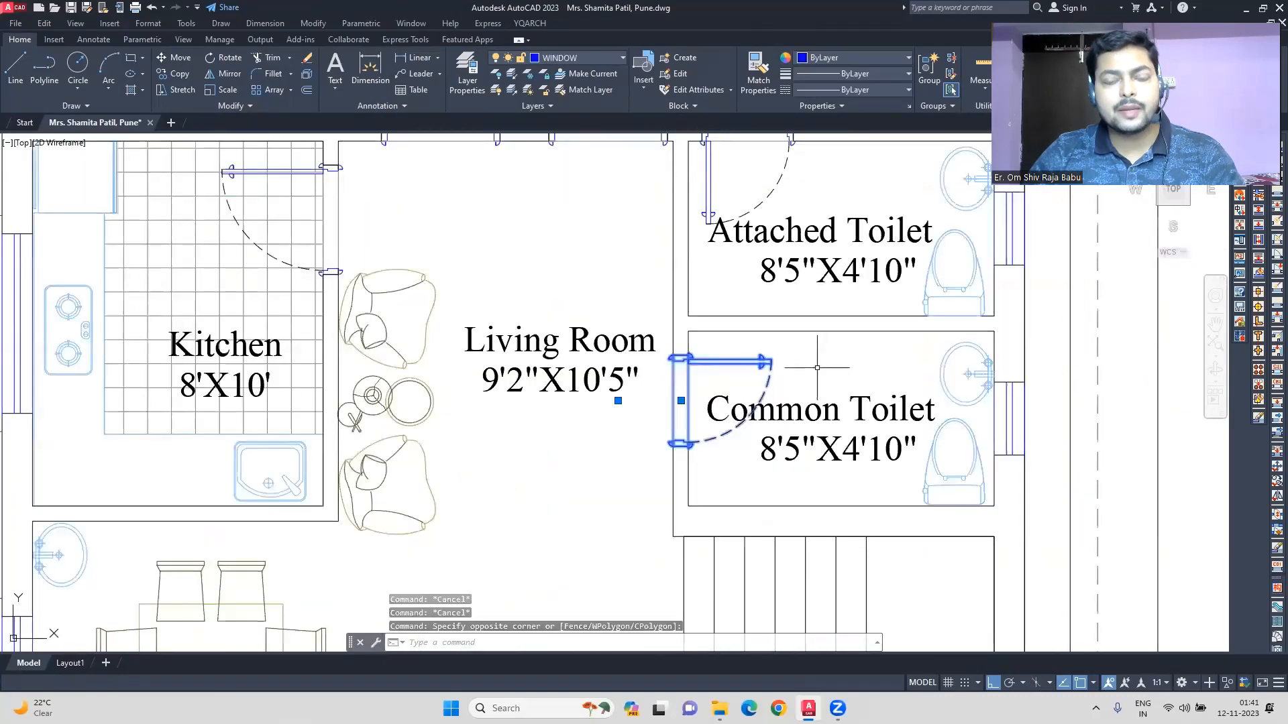
click(677, 343)
click(1181, 398)
text(y)
key(Return)
Move the mirrored door down the wall to the stair-side corner of the Common Toilet
click(696, 465)
text(s)
click(535, 419)
text(m)
scroll(665, 472, up, 2)
key(Escape)
scroll(546, 433, down, 5)
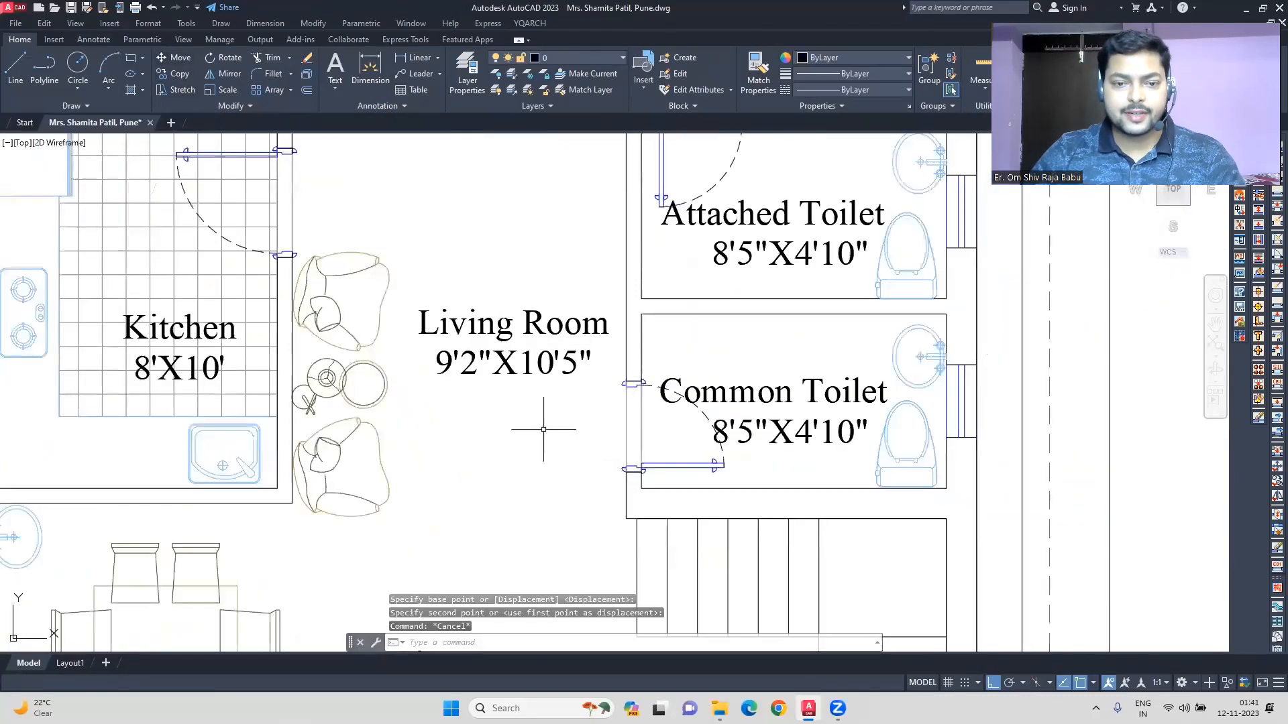
Save the drawing
scroll(547, 454, down, 3)
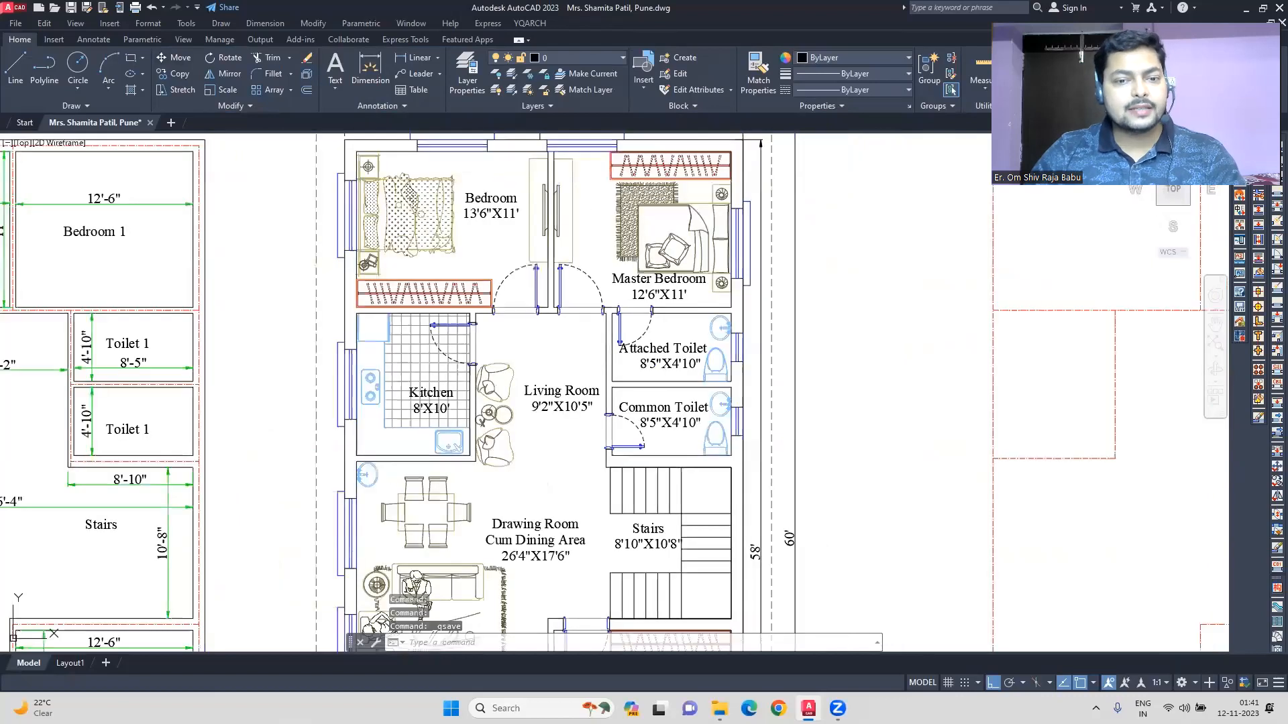
scroll(794, 398, down, 2)
scroll(691, 407, down, 2)
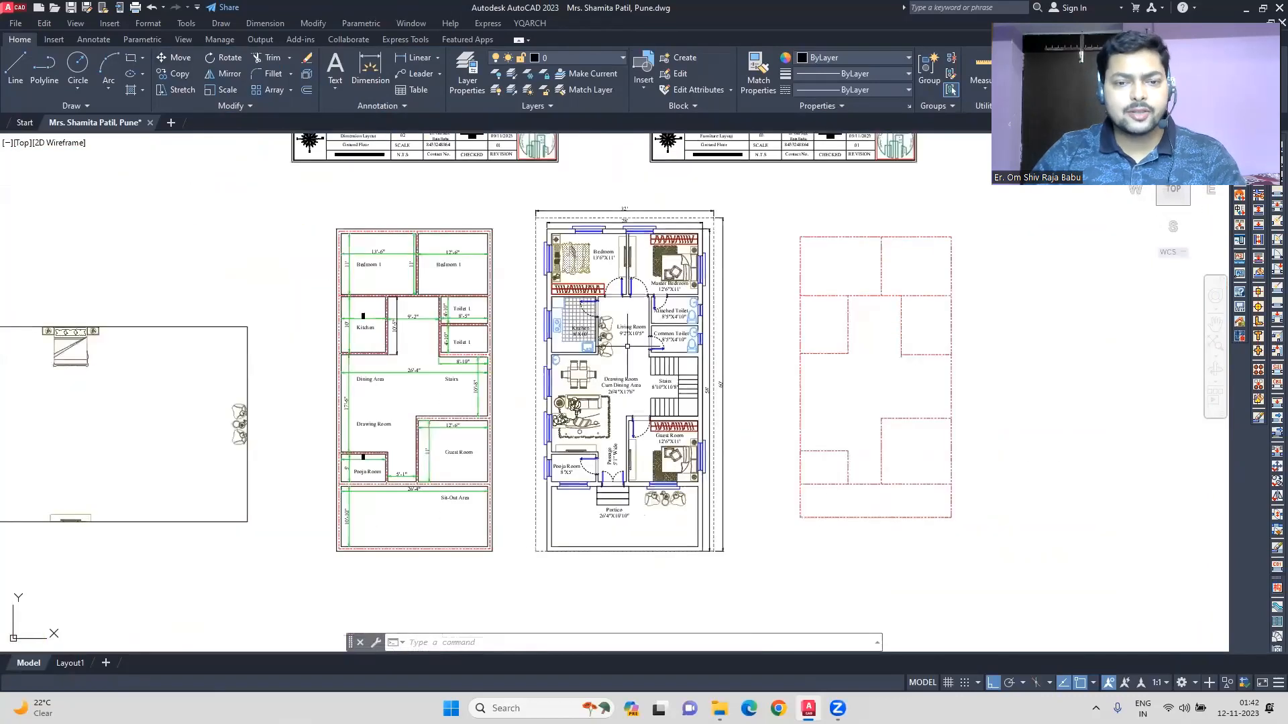
Run the HW wall-hatch command on the whole furnished floor plan to fill its walls with solid grey
text(hw)
key(Return)
scroll(563, 226, up, 4)
click(522, 216)
scroll(526, 221, down, 4)
scroll(624, 564, up, 4)
click(793, 523)
scroll(884, 557, down, 5)
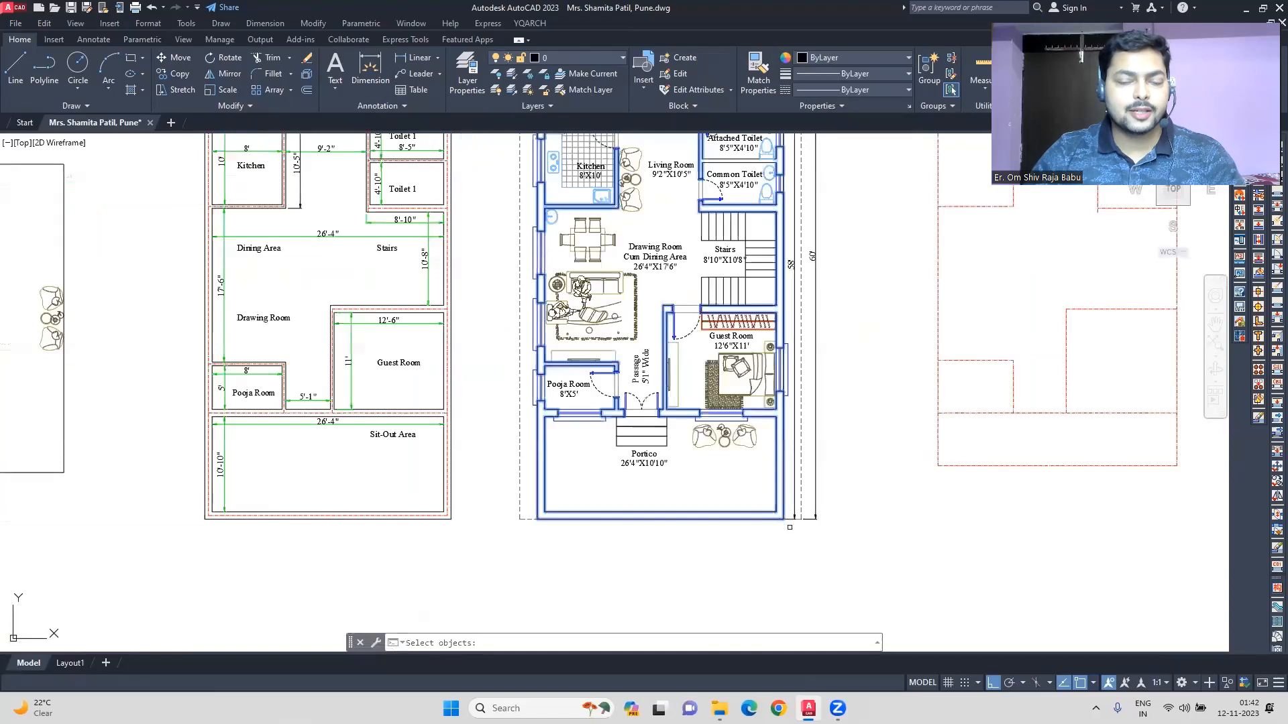
key(Return)
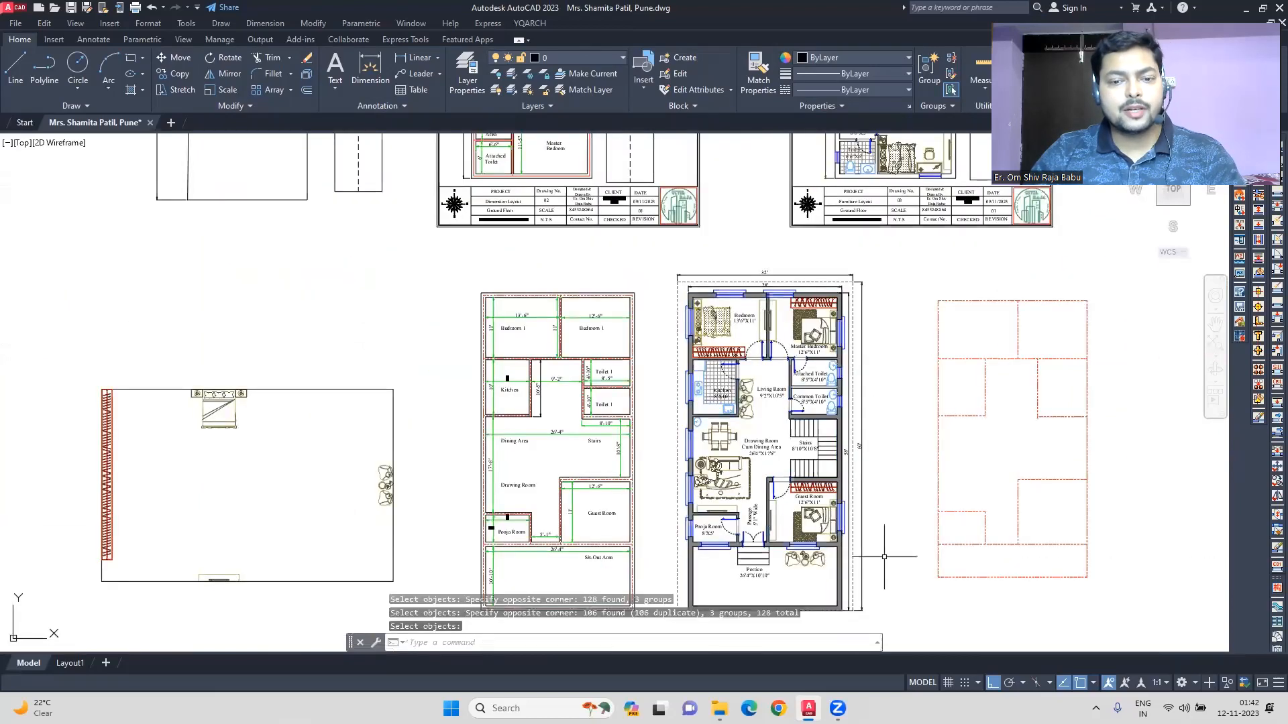
Hatch the partition wall between the Attached Toilet and Common Toilet with the same solid grey fill
scroll(761, 578, up, 4)
middle_drag(761, 578, 566, 512)
middle_drag(562, 230, 561, 385)
scroll(588, 248, up, 2)
middle_drag(588, 248, 601, 638)
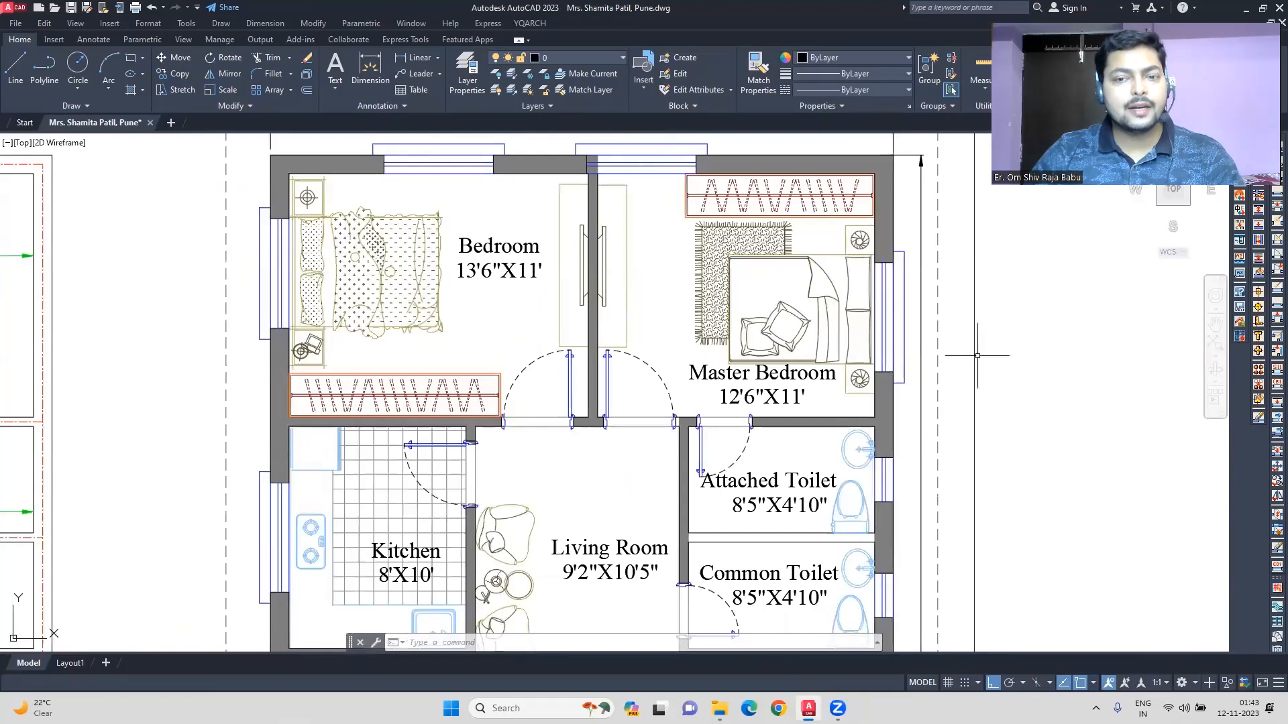
scroll(548, 384, down, 5)
scroll(582, 433, up, 7)
click(133, 89)
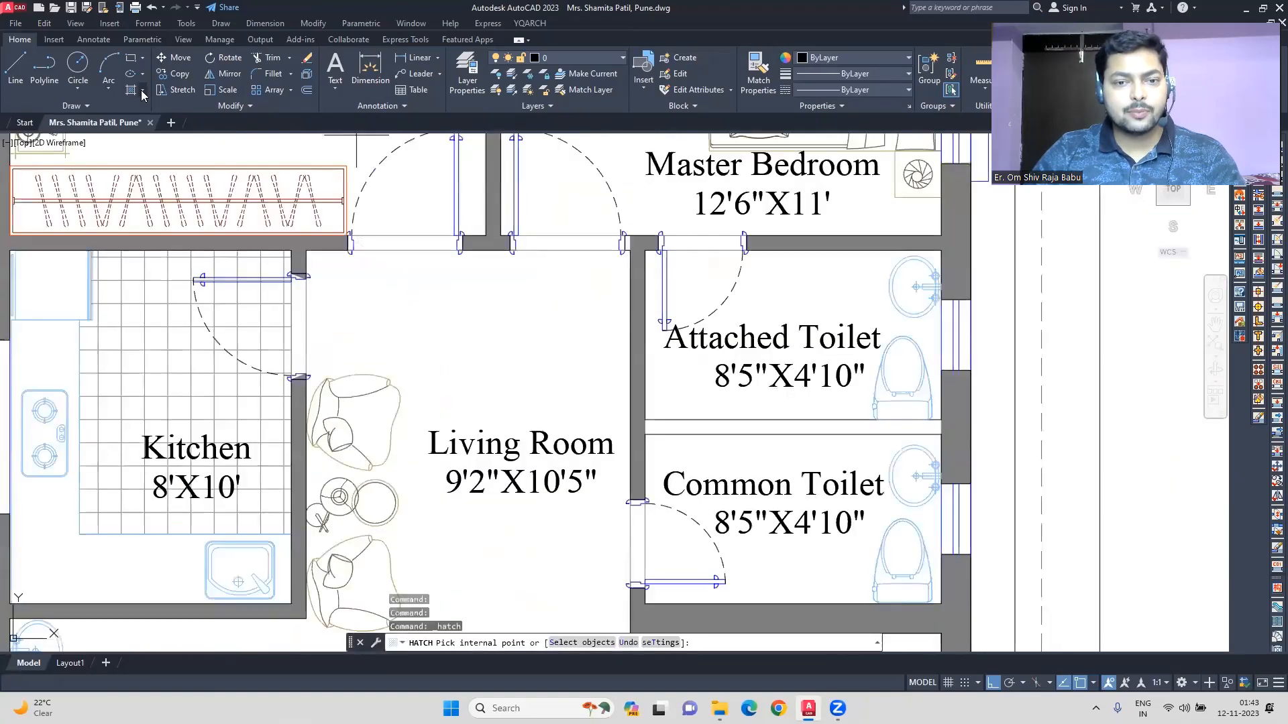
click(795, 427)
key(Return)
click(795, 427)
click(402, 73)
click(339, 115)
key(Escape)
key(Escape)
key(Escape)
scroll(550, 318, down, 5)
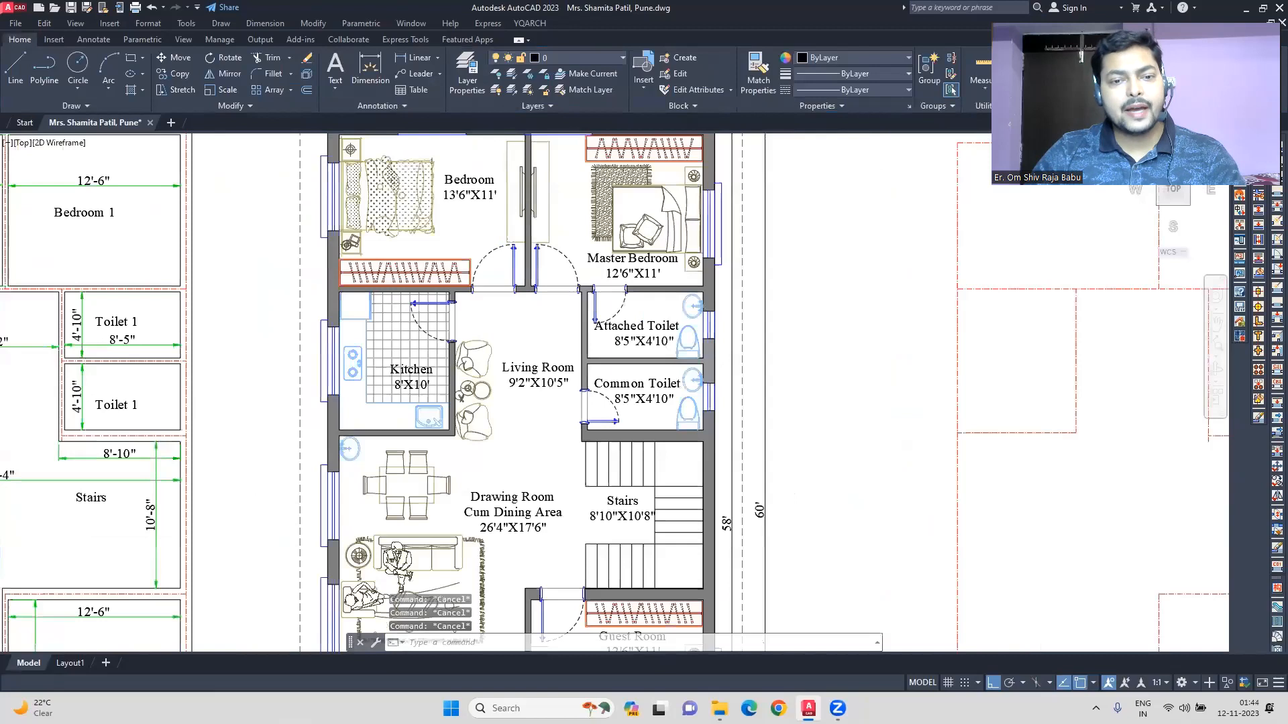
Erase the leftover room outline with spare furniture blocks and the separate red dashed centreline layout
scroll(790, 252, down, 2)
middle_click(565, 328)
middle_click(565, 328)
middle_drag(565, 328, 780, 213)
drag(399, 248, 644, 429)
key(Delete)
drag(963, 194, 1164, 483)
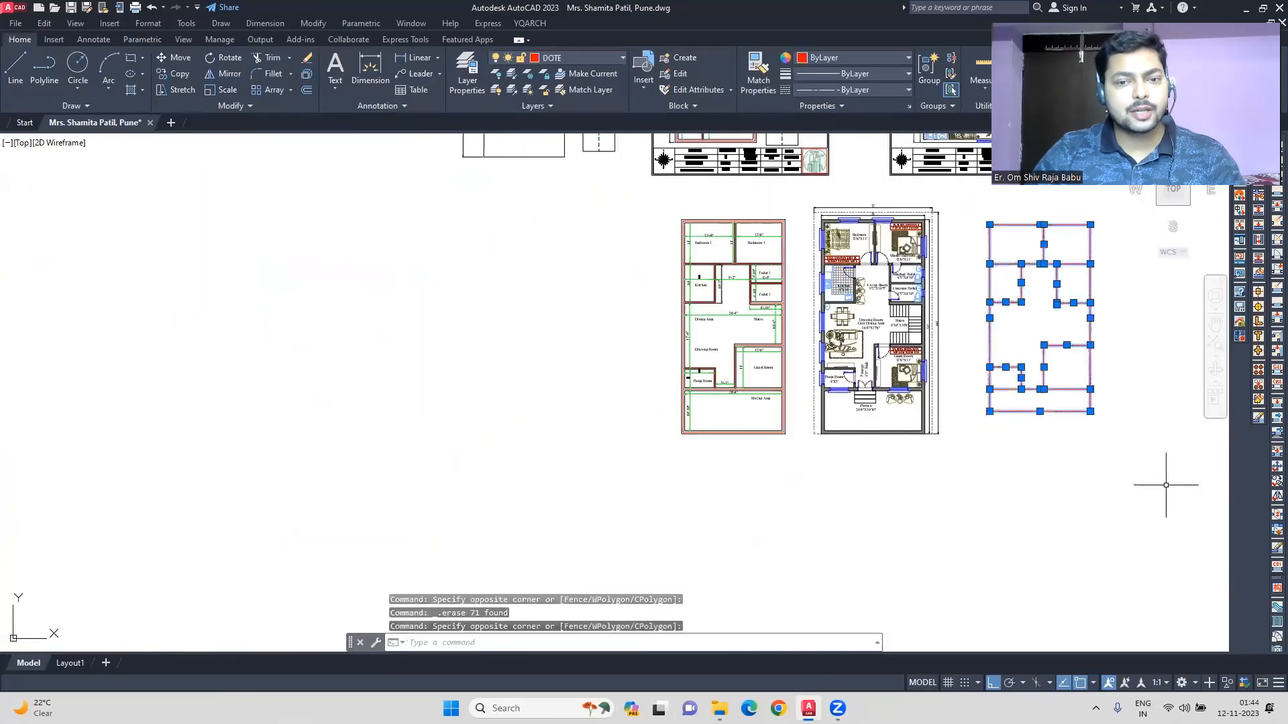
key(Delete)
Move the furnished floor plan farther away from the dimension plan to make room for sheet borders
middle_drag(666, 214, 569, 268)
drag(698, 235, 865, 493)
middle_drag(734, 288, 731, 496)
scroll(686, 546, up, 2)
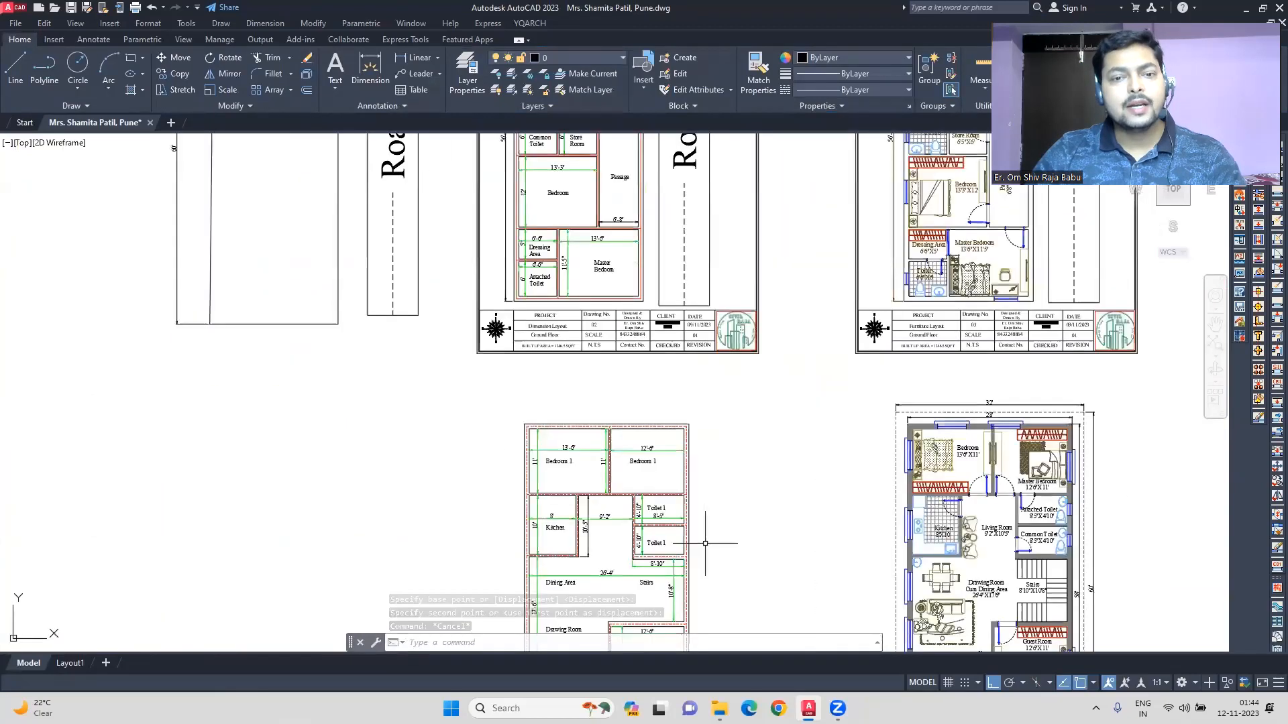
Copy the existing Dimension Layout sheet border with its title block down around the new dimension plan
scroll(503, 227, up, 2)
drag(940, 465, 440, 357)
text(co)
scroll(352, 474, down, 2)
middle_drag(352, 473, 486, 167)
click(486, 167)
middle_drag(486, 625, 492, 523)
click(492, 523)
key(Escape)
Shift the copied sheet border slightly sideways so the dimension plan sits centred inside it
middle_drag(492, 371, 489, 418)
middle_drag(799, 581, 791, 571)
drag(856, 570, 536, 515)
click(173, 58)
click(727, 598)
click(713, 598)
key(Escape)
Examine how the dimension plan sits inside the copied sheet border and above its title block
scroll(727, 562, up, 2)
middle_drag(726, 562, 520, 517)
middle_drag(218, 483, 452, 515)
scroll(451, 514, up, 2)
scroll(572, 583, down, 6)
middle_drag(608, 175, 569, 389)
scroll(570, 389, up, 4)
mouse_move(493, 546)
middle_down()
mouse_move(580, 443)
mouse_move(739, 497)
middle_up()
scroll(739, 497, up, 2)
scroll(780, 480, down, 2)
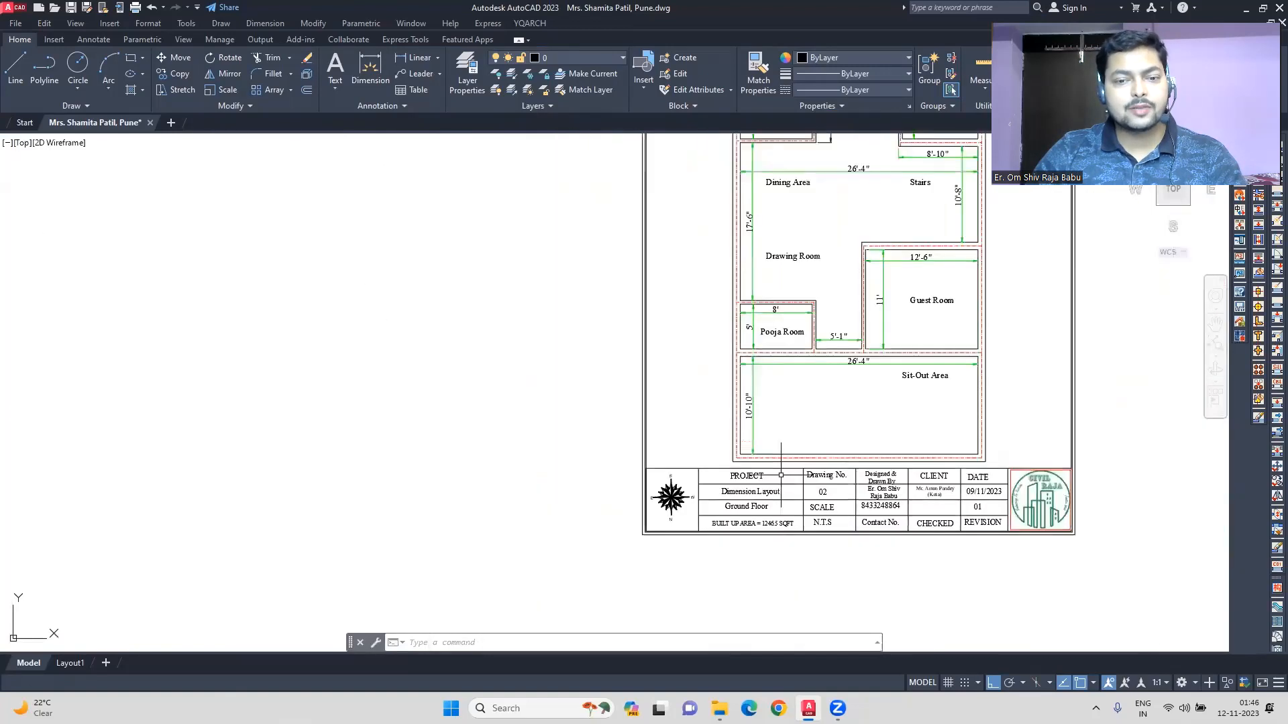
Dimension the overall width and length of the house on the dimension plan
scroll(566, 276, up, 2)
text(dim)
click(566, 279)
click(891, 417)
middle_drag(907, 420, 852, 262)
scroll(852, 261, down, 2)
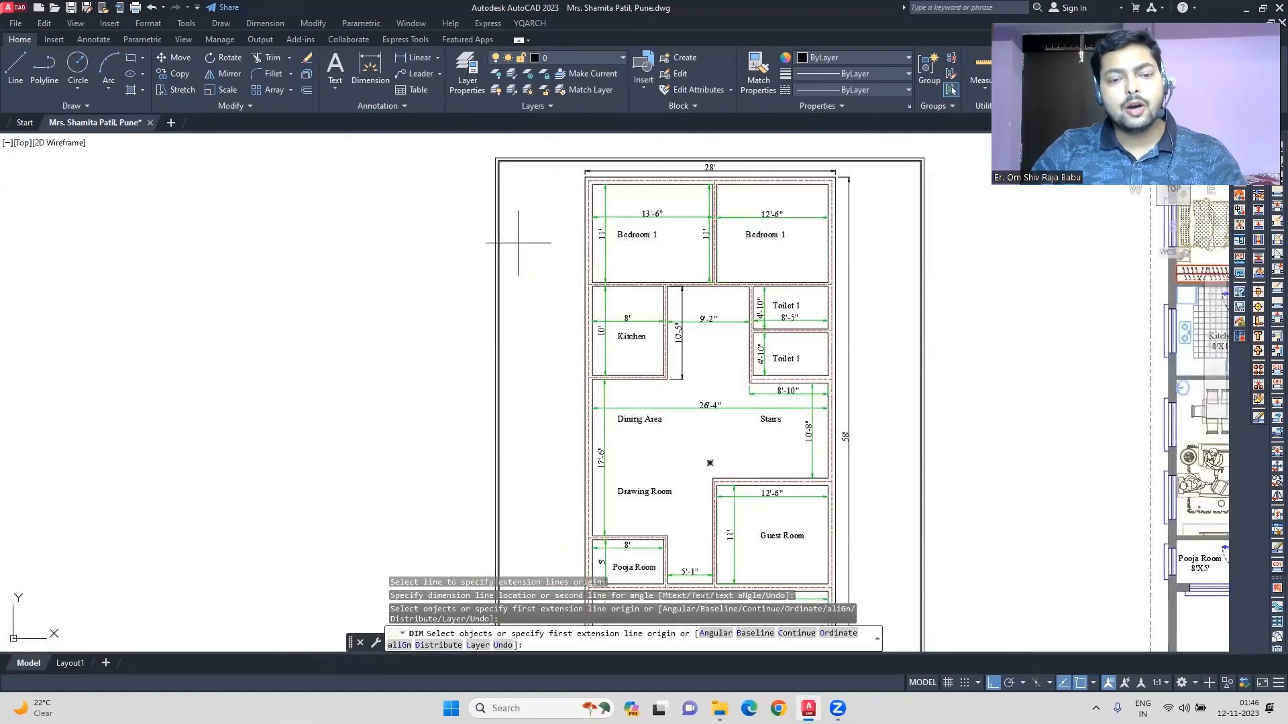
middle_drag(711, 463, 704, 406)
scroll(705, 405, down, 2)
click(635, 451)
key(Escape)
key(Escape)
Open a text entry in the dimension sheet's title block for editing and select its text
middle_drag(645, 586, 601, 468)
scroll(600, 468, up, 8)
double_click(601, 469)
drag(634, 469, 587, 470)
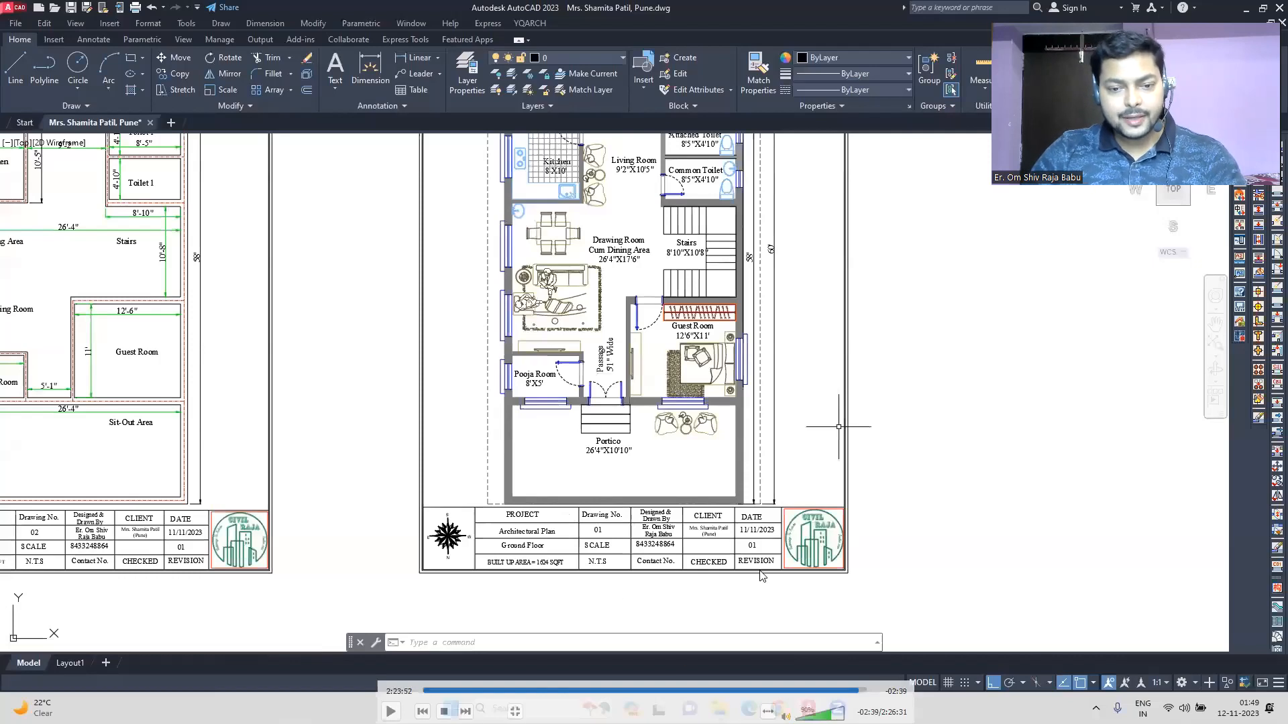
key(Escape)
Switch to the Furniture Layout PDF in Microsoft Edge and examine the overall plan with its outer dimensions
key(alt+Tab)
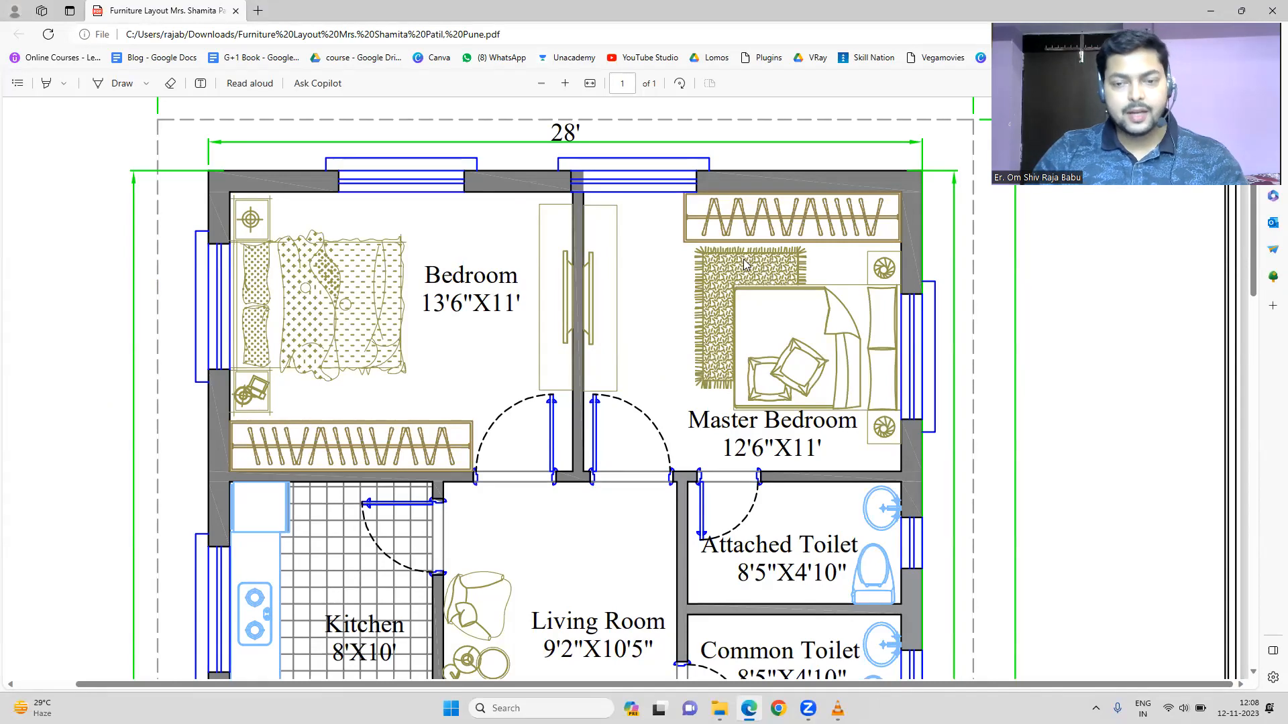
ctrl+scroll(676, 295, down, 1)
ctrl+scroll(675, 295, down, 2)
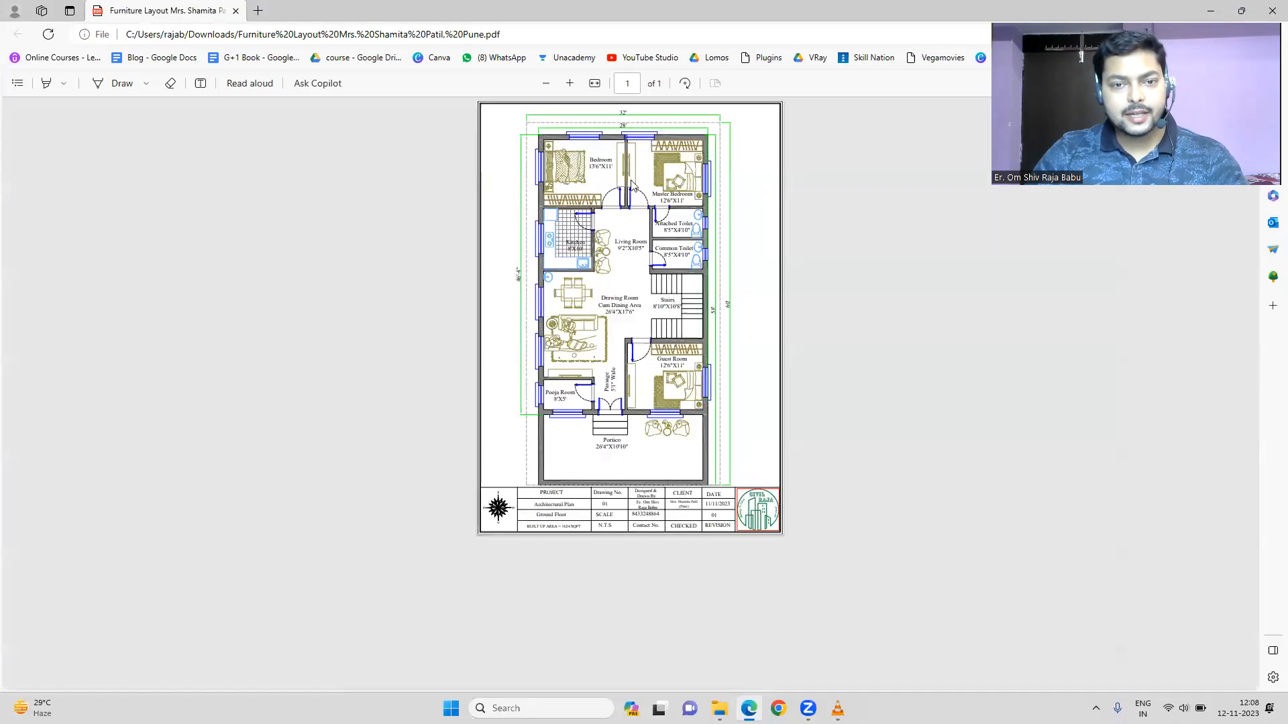
ctrl+scroll(607, 113, up, 1)
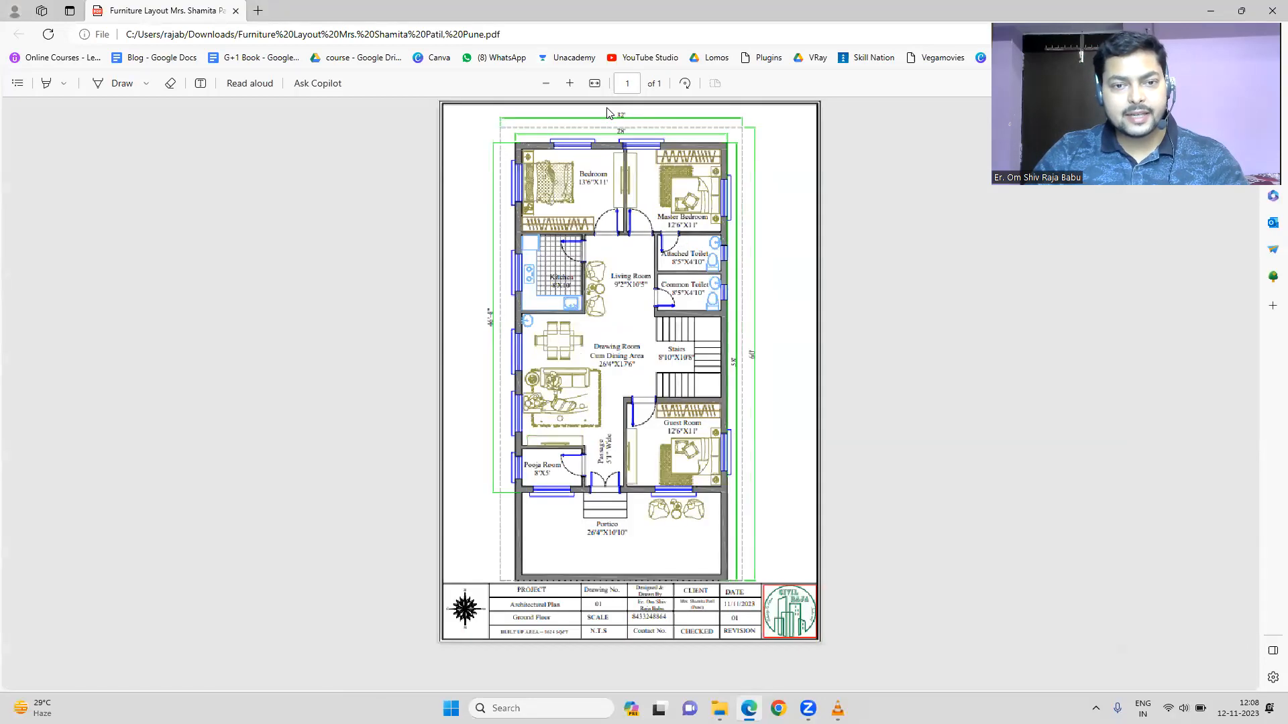
ctrl+scroll(607, 112, up, 1)
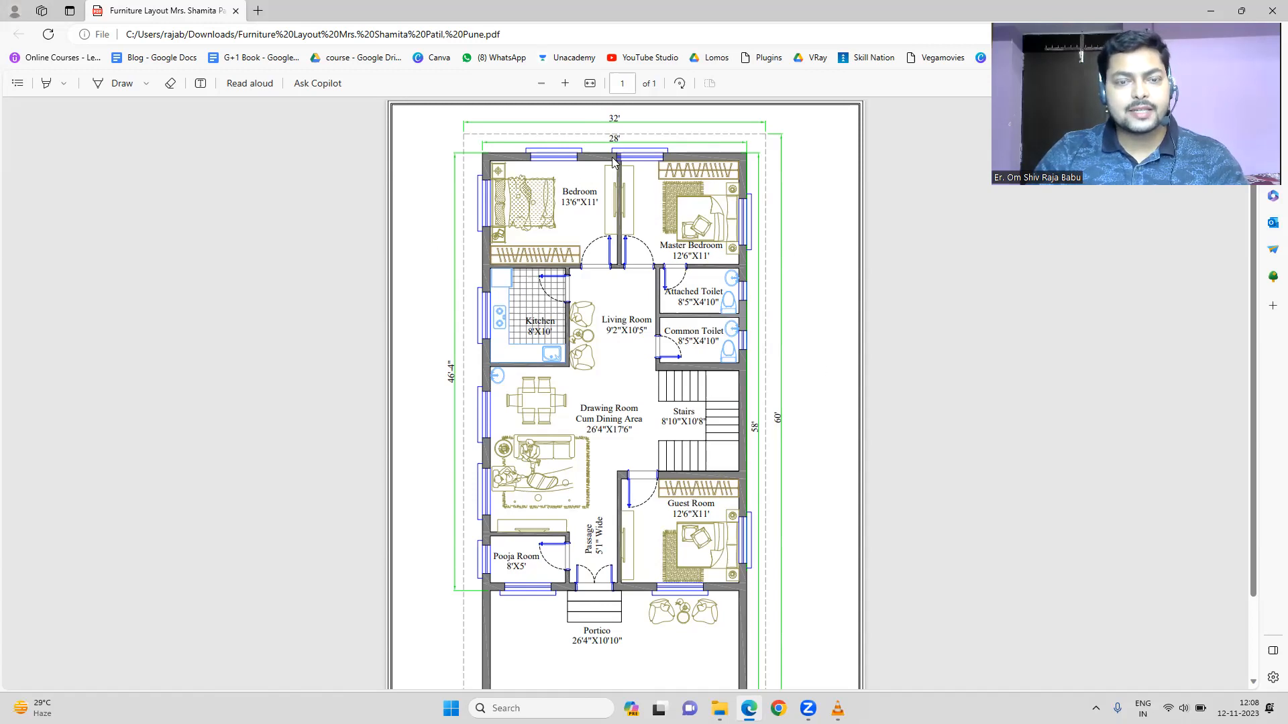
ctrl+scroll(752, 362, up, 3)
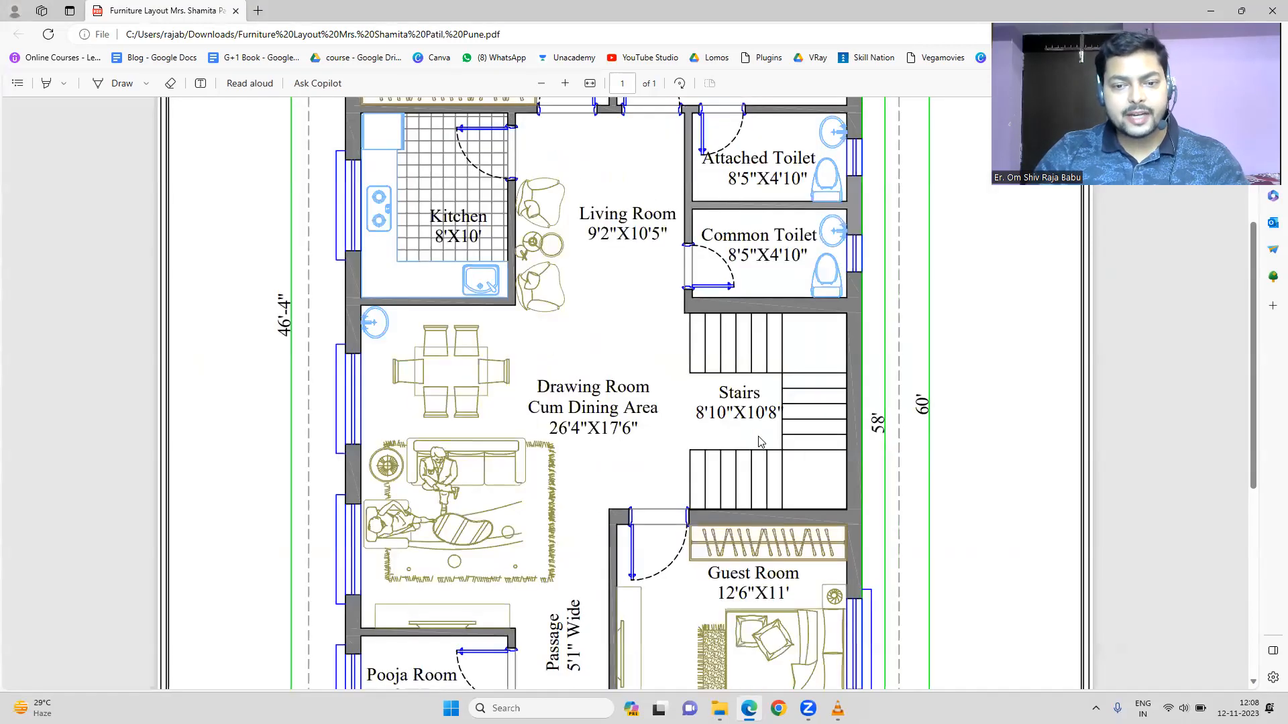
ctrl+scroll(760, 441, down, 3)
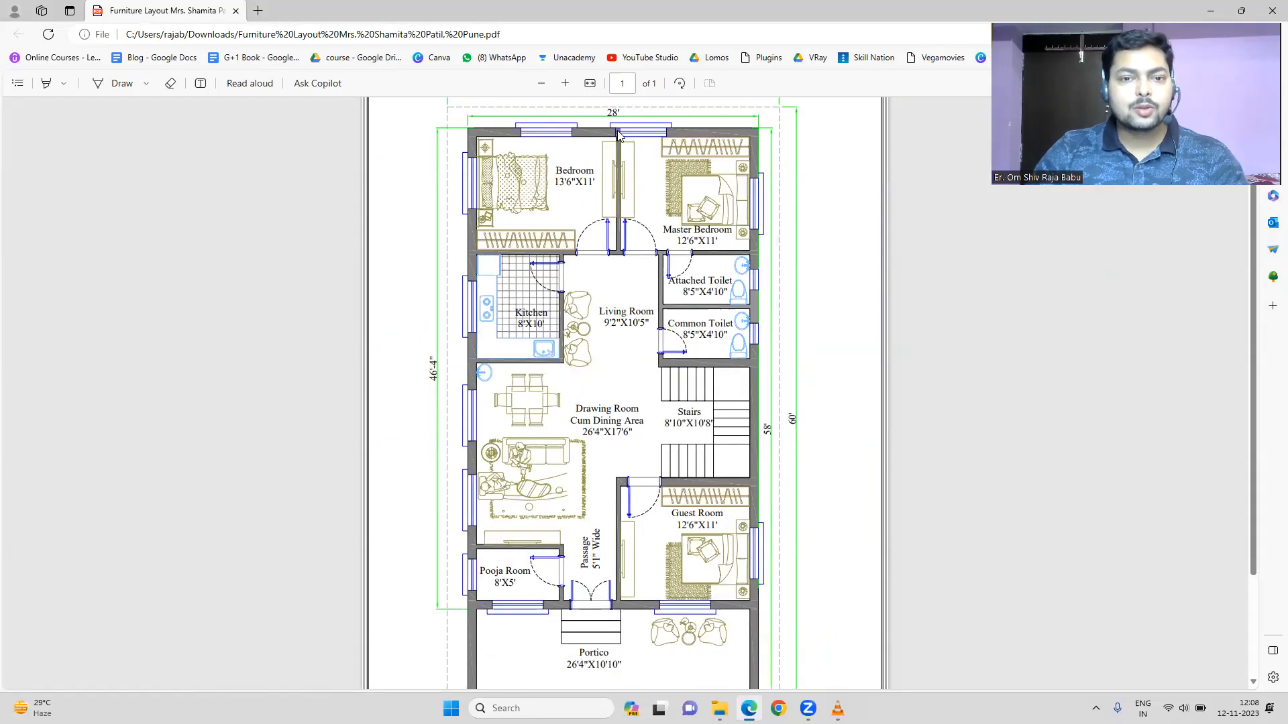
ctrl+scroll(403, 356, up, 2)
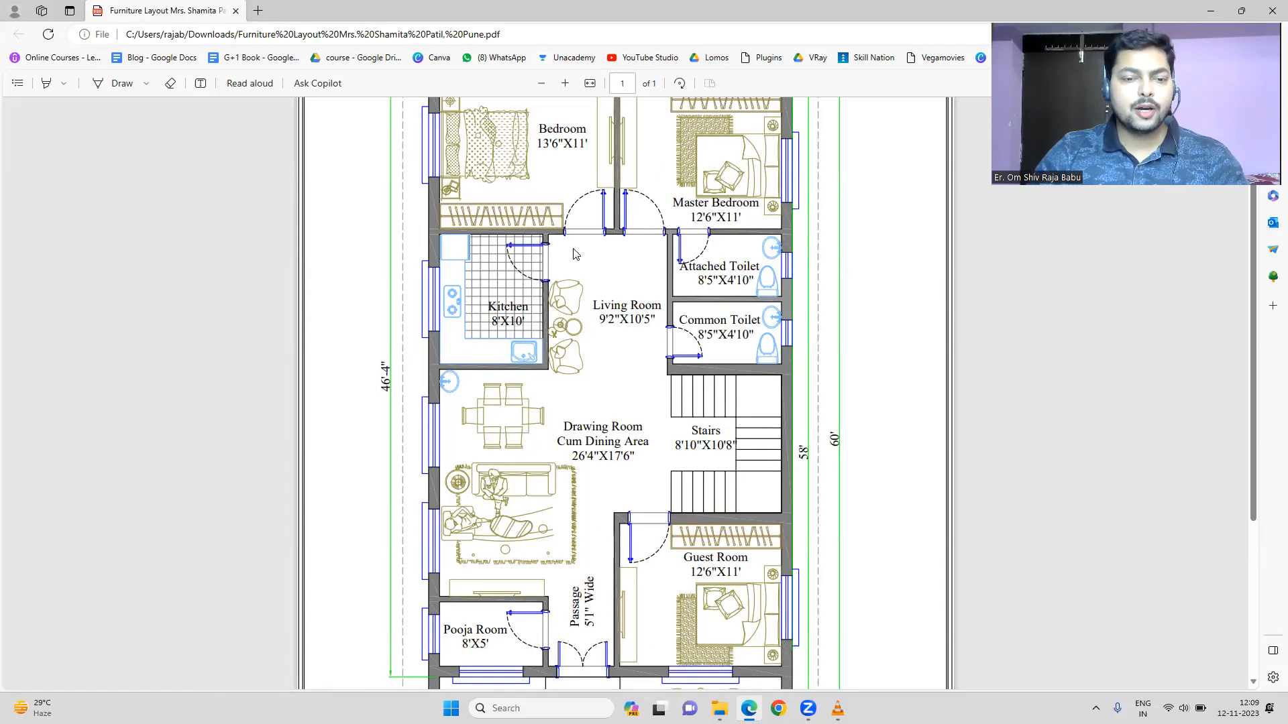
Examine the Guest Room, Pooja Room, passage and Drawing Room Cum Dining Area in the PDF plan
scroll(670, 336, down, 3)
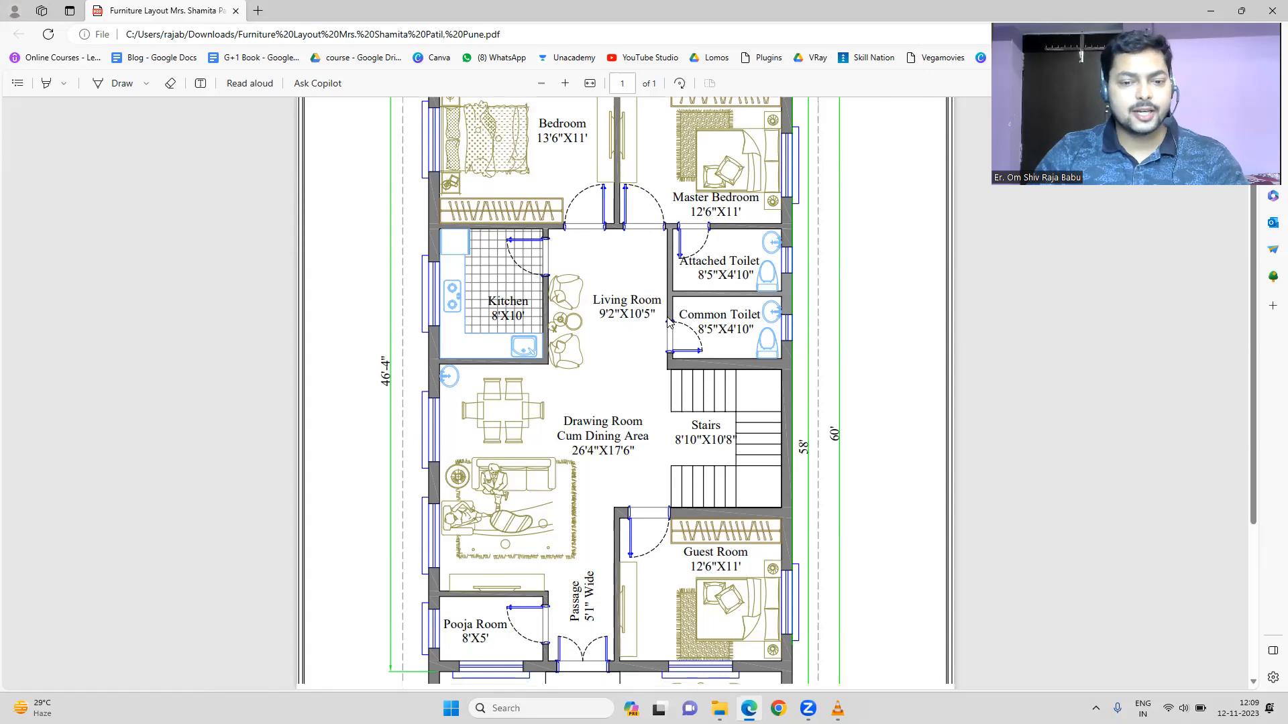
ctrl+scroll(565, 558, up, 2)
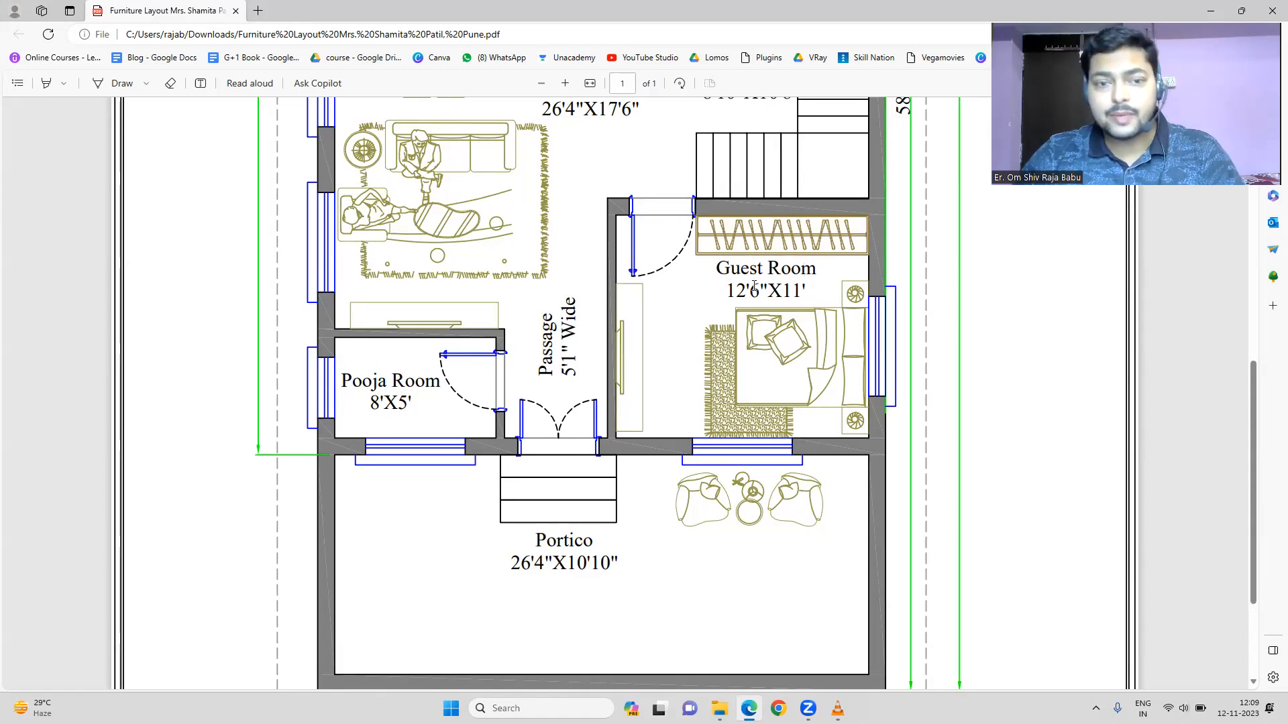
scroll(611, 347, up, 4)
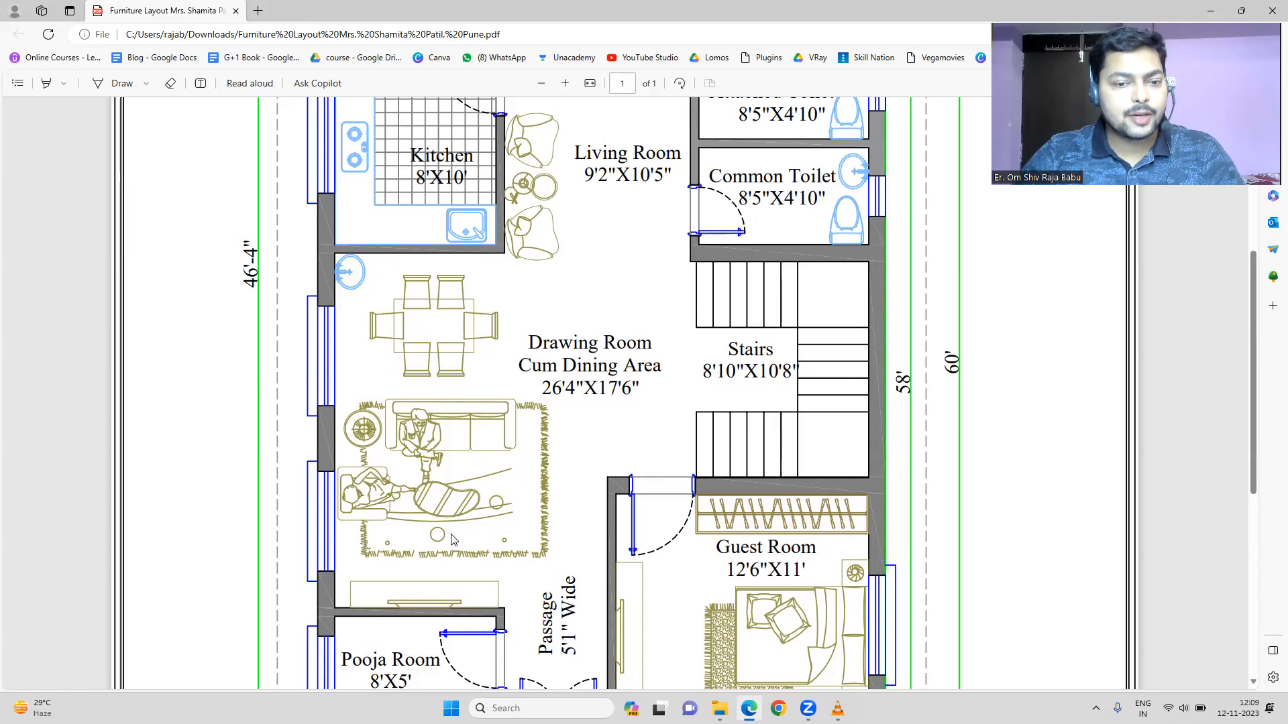
scroll(428, 478, down, 3)
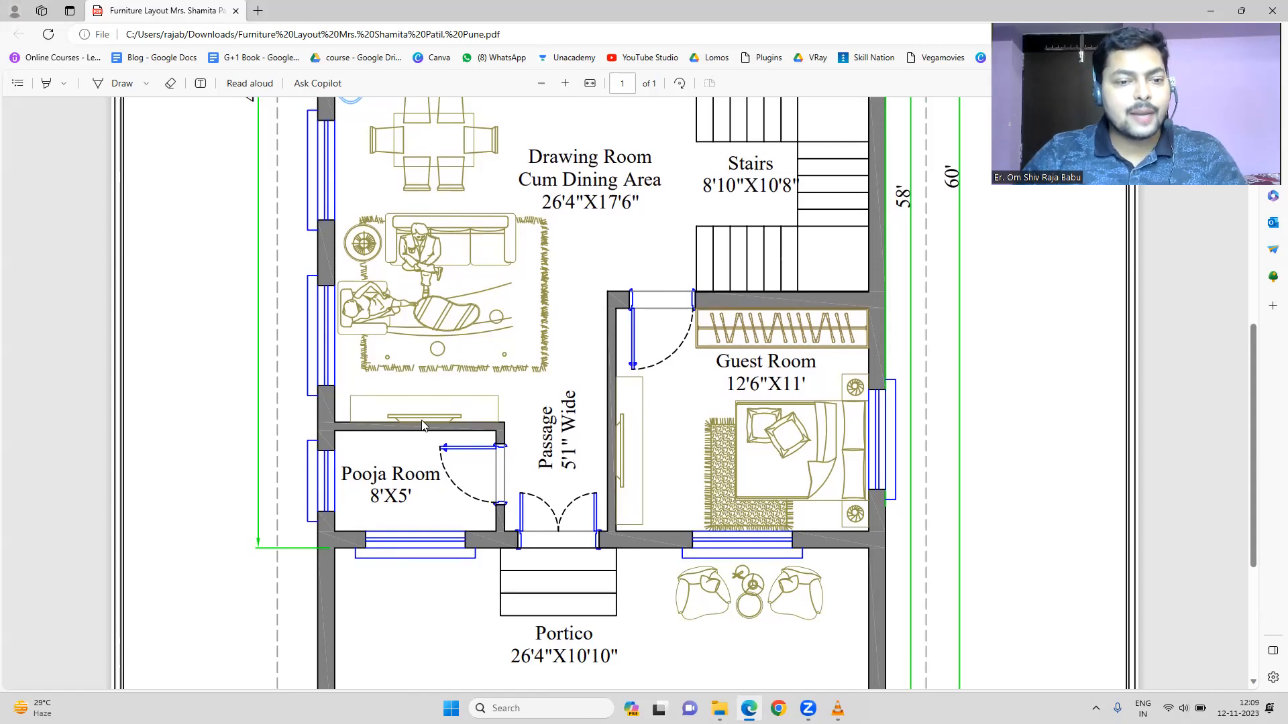
scroll(642, 344, up, 3)
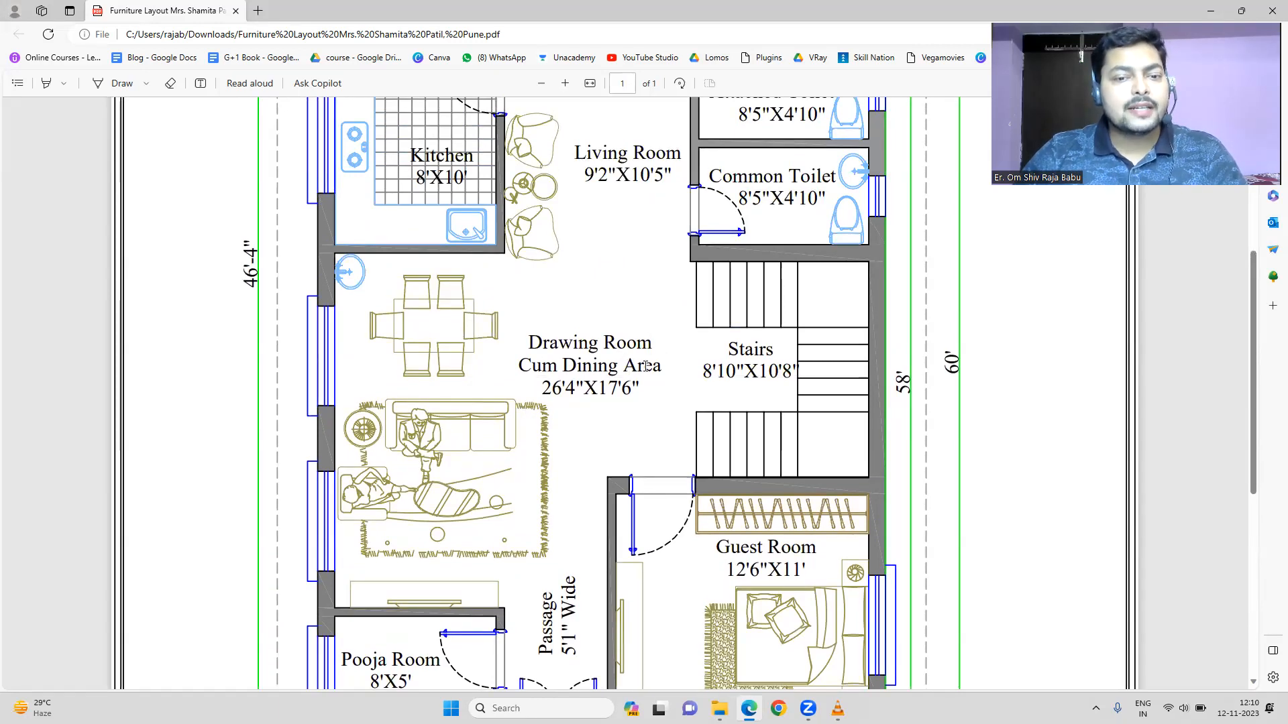
drag(662, 367, 559, 371)
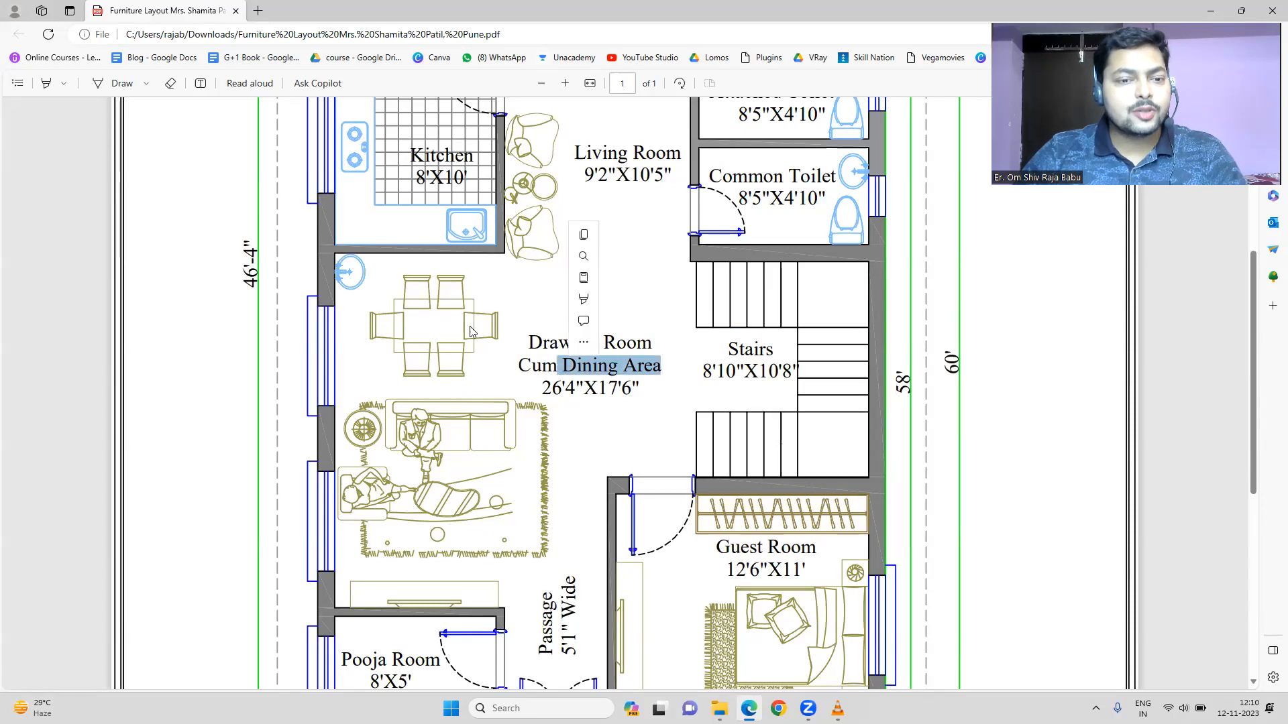
click(492, 316)
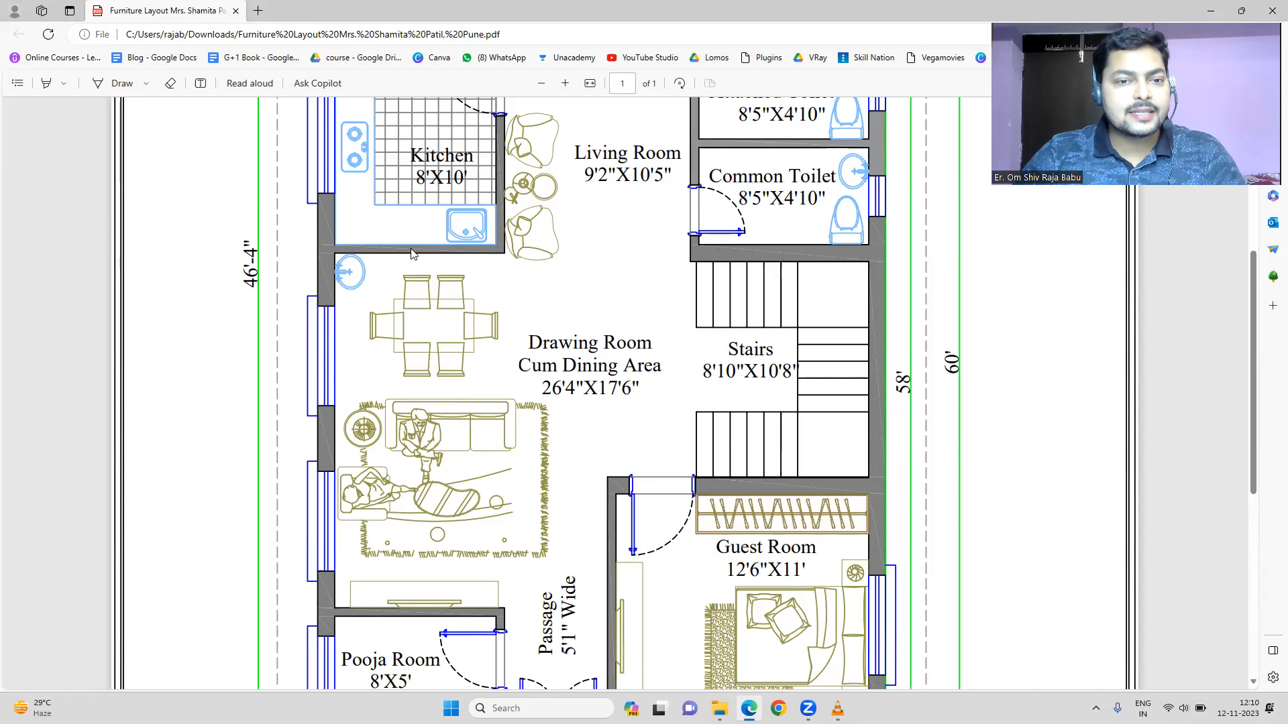
Review the kitchen, toilets and bedrooms, and continue down the PDF plan to the portico
scroll(401, 369, up, 3)
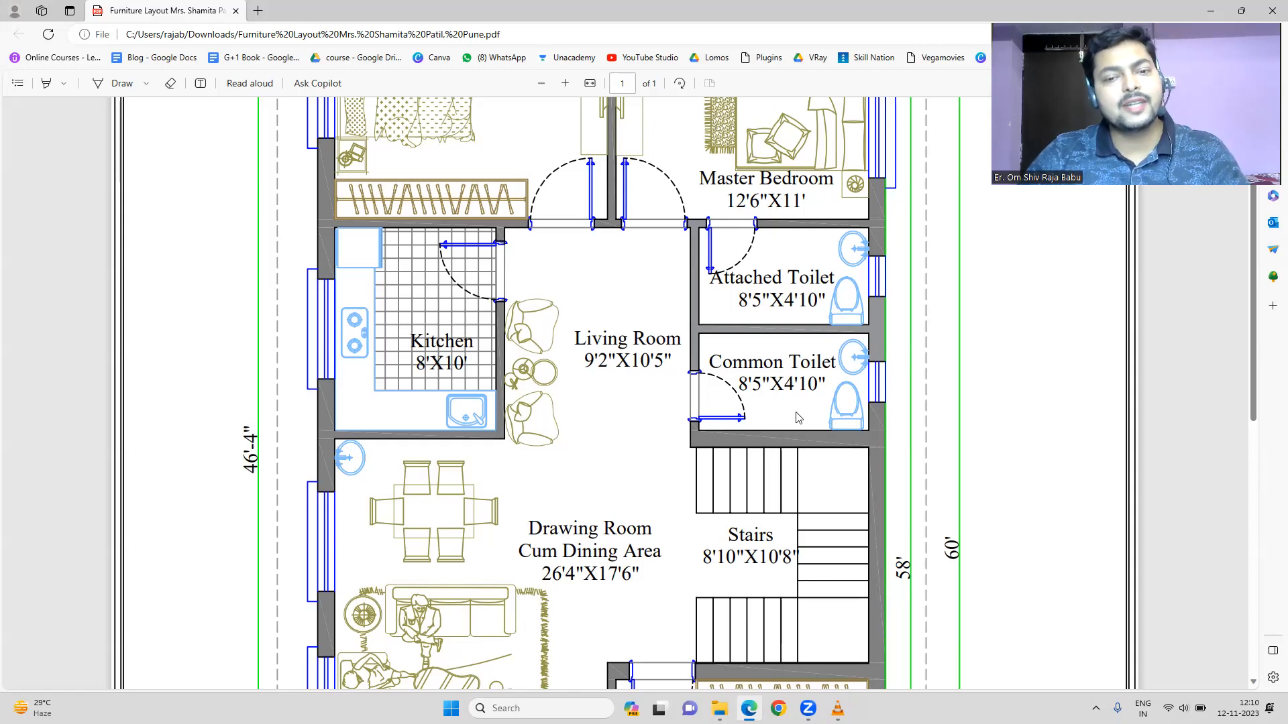
scroll(673, 363, up, 3)
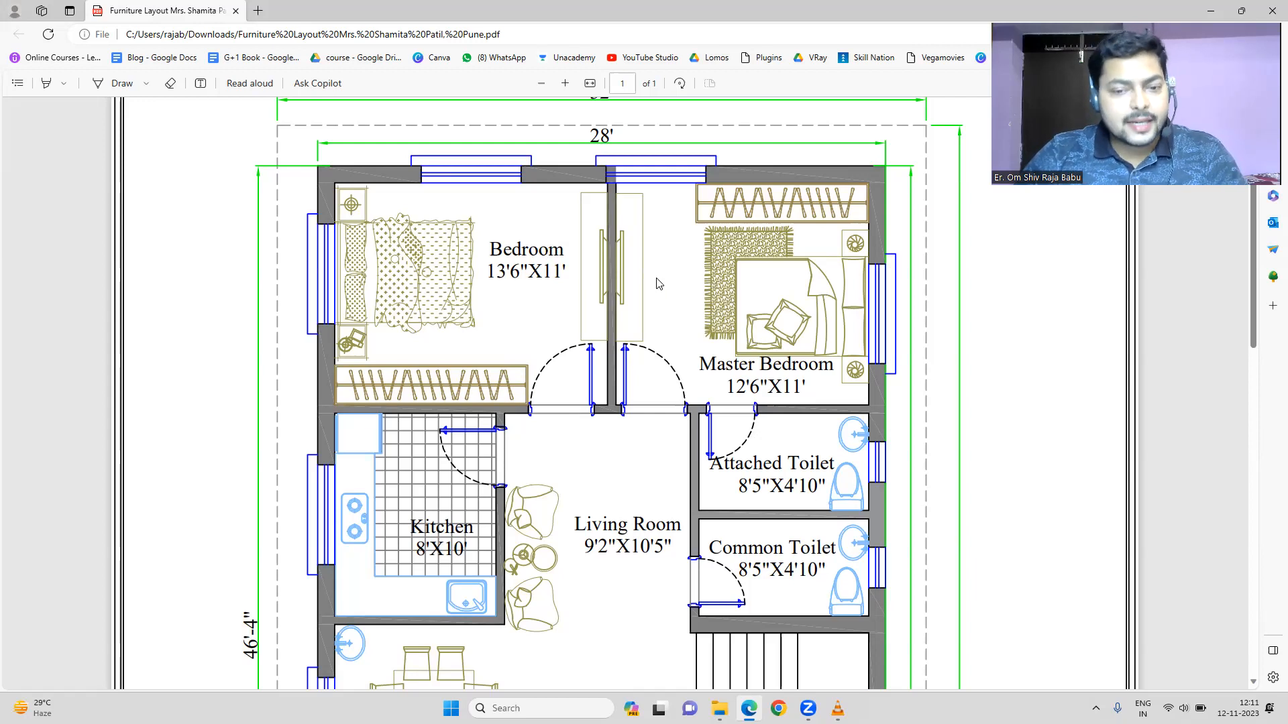
ctrl+scroll(656, 283, down, 1)
scroll(644, 247, down, 2)
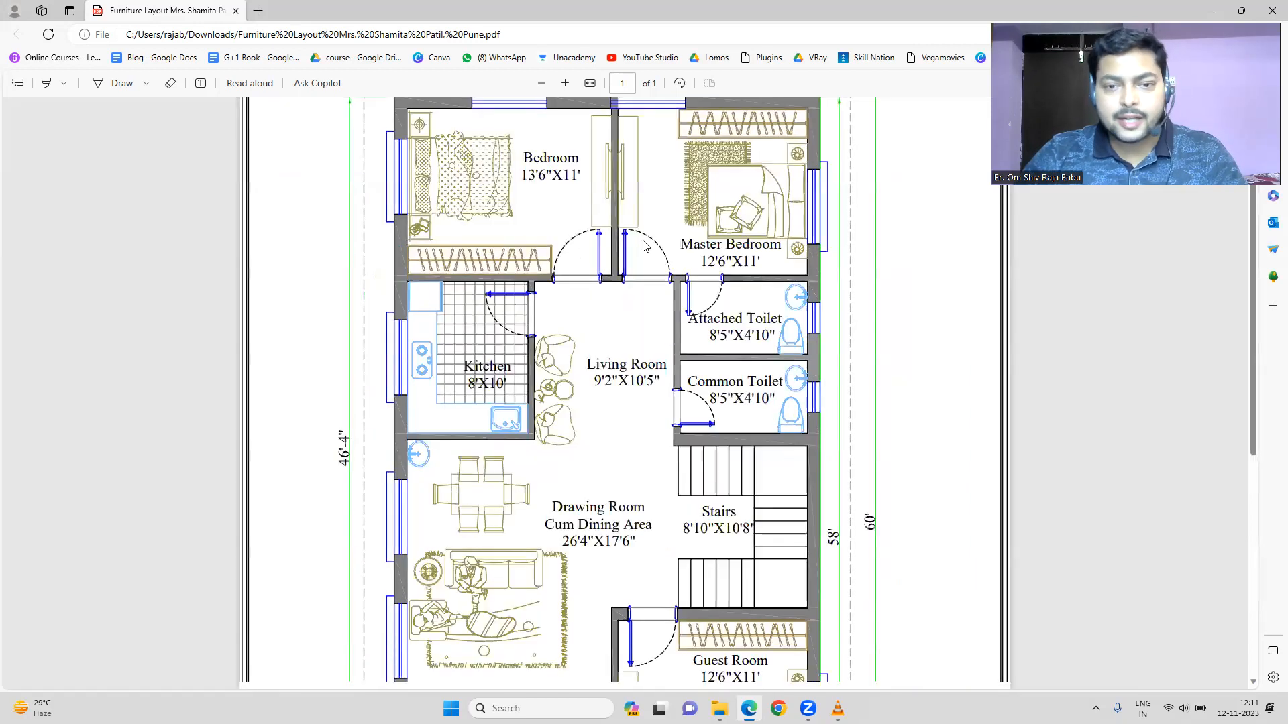
scroll(644, 246, down, 3)
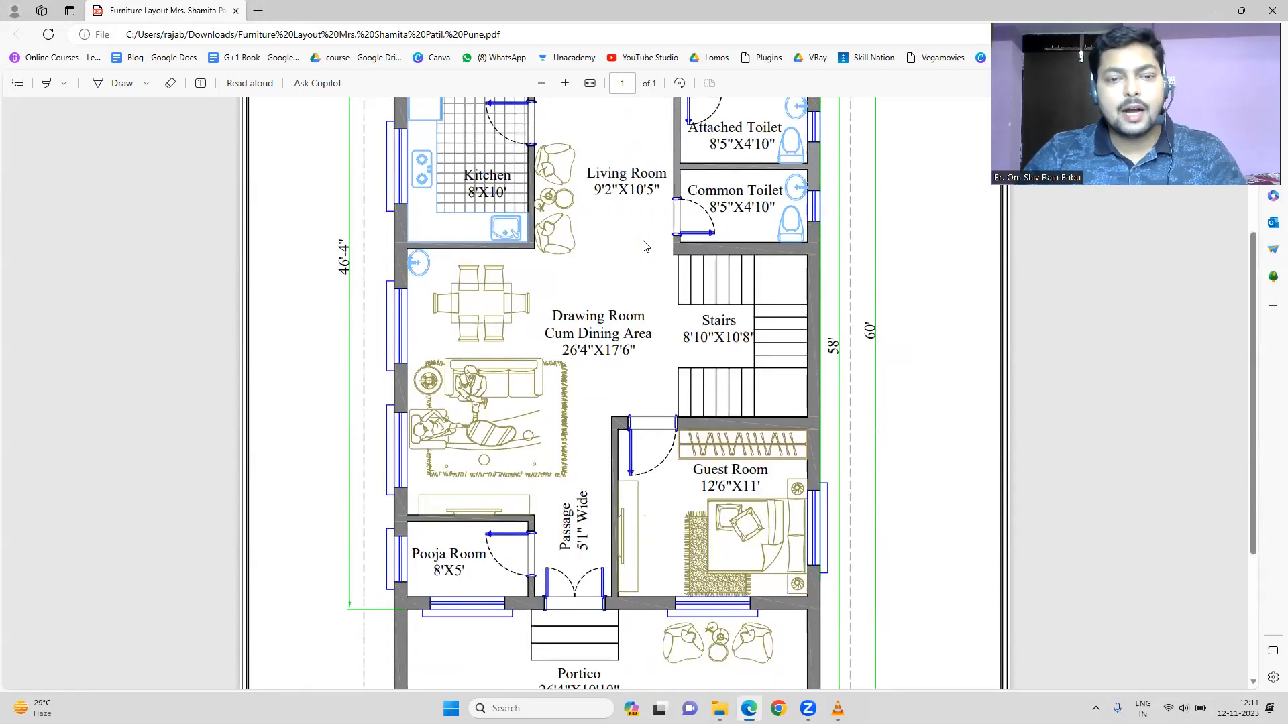
scroll(643, 246, down, 4)
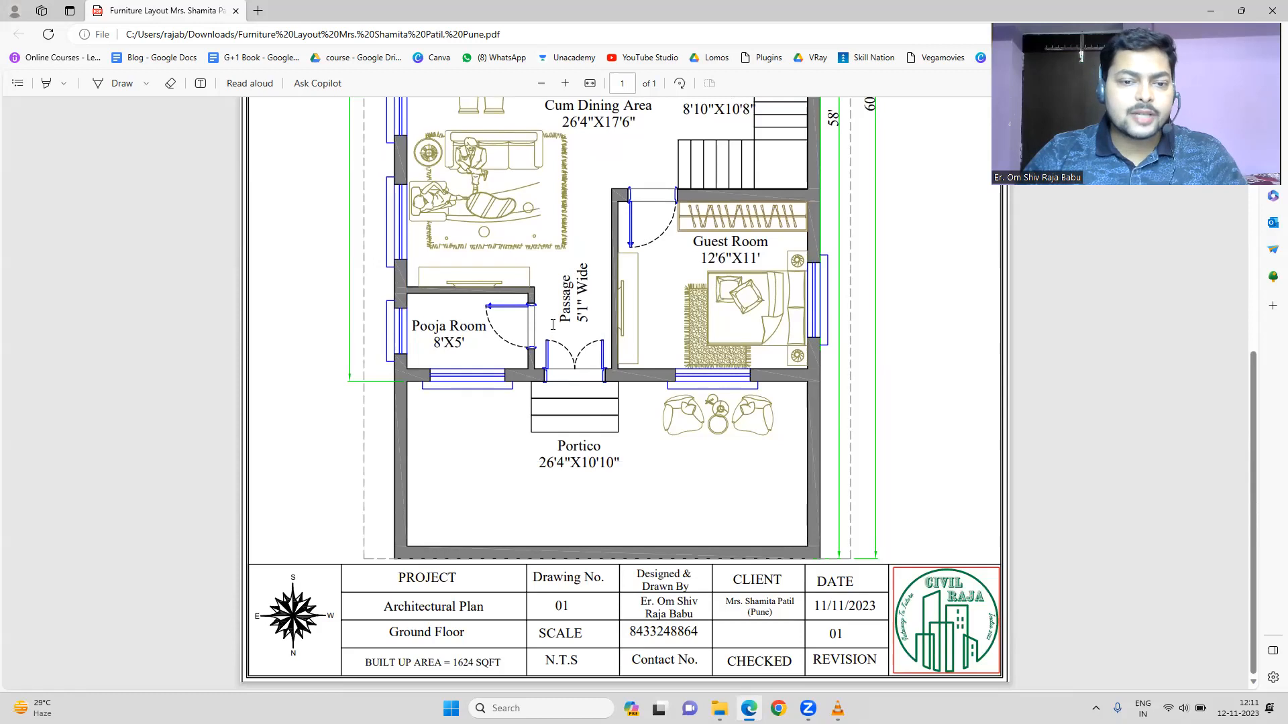
Examine the PDF's title block entries, including the designer, contact and client fields, and return to the full plan
scroll(553, 326, up, 8)
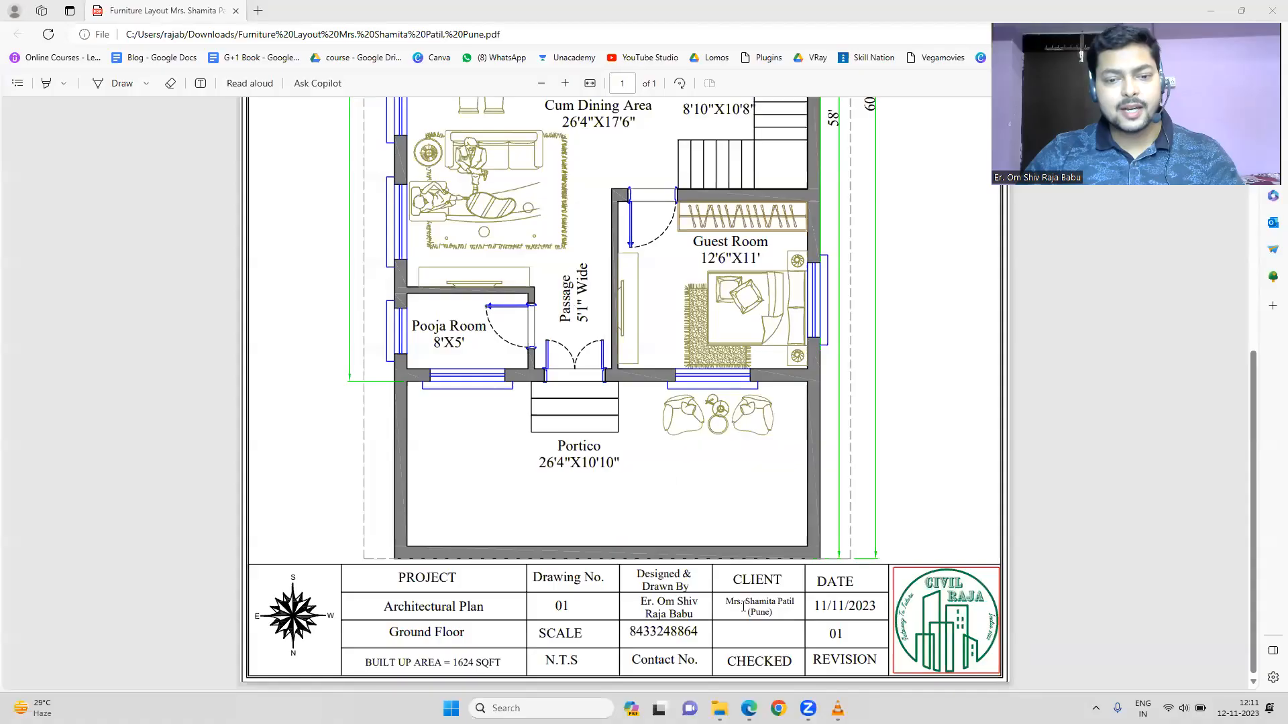
scroll(782, 663, down, 3)
ctrl+scroll(693, 562, up, 3)
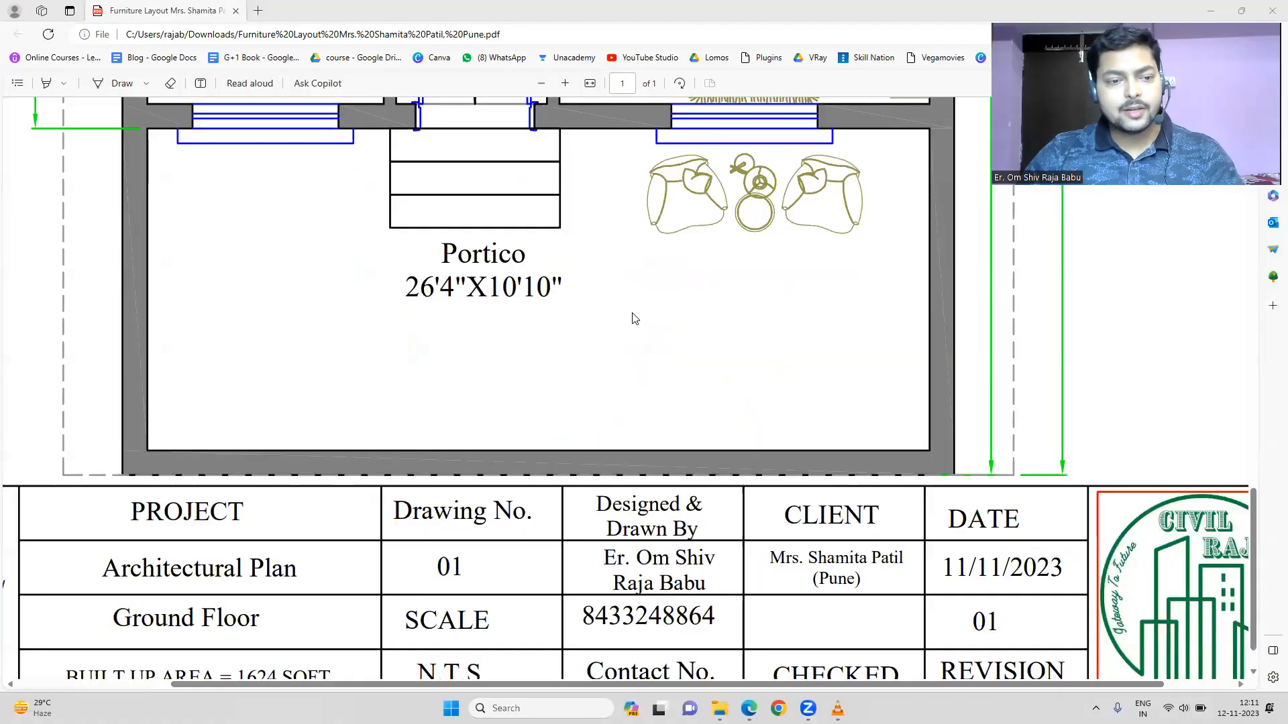
scroll(635, 319, down, 1)
ctrl+scroll(637, 346, up, 4)
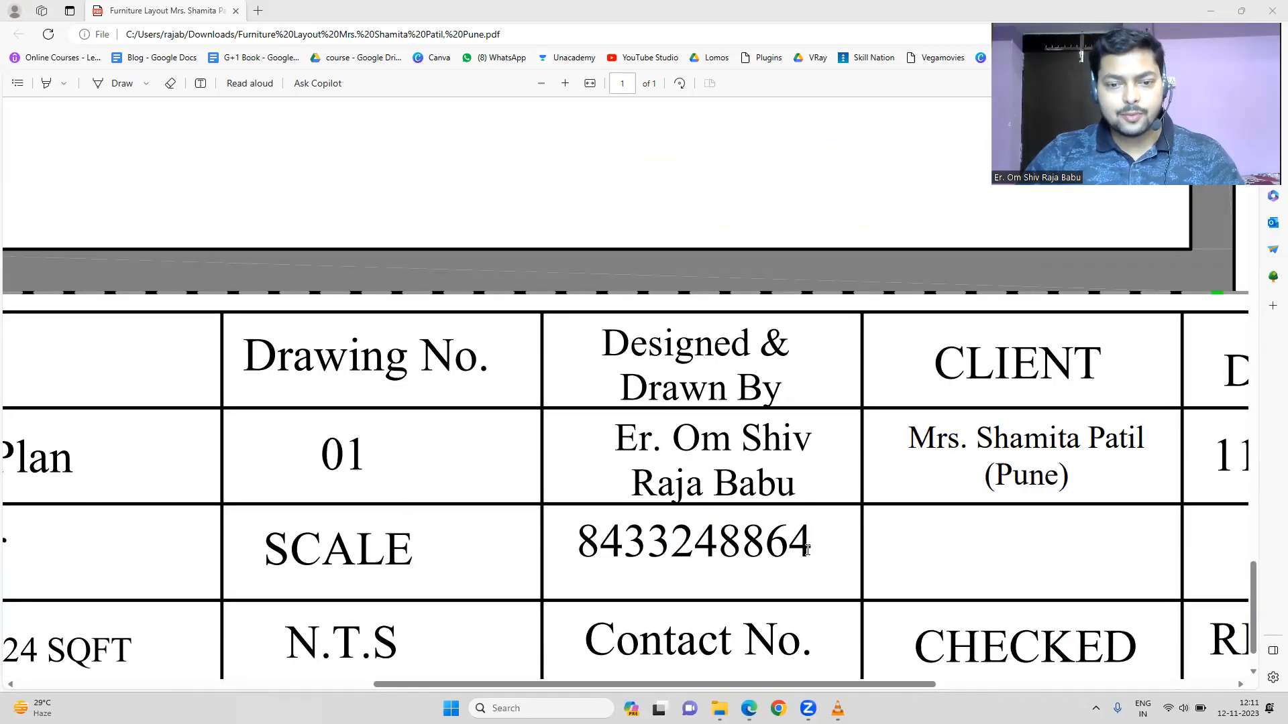
click(829, 550)
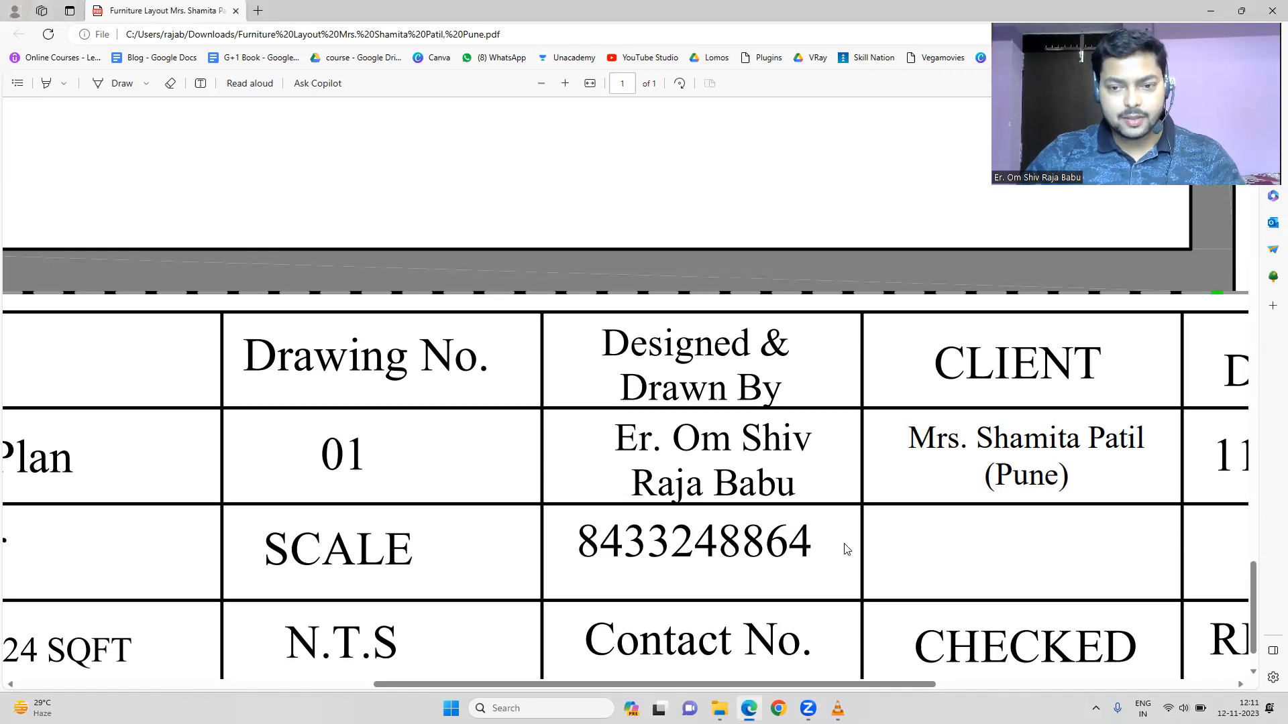
ctrl+scroll(665, 456, down, 2)
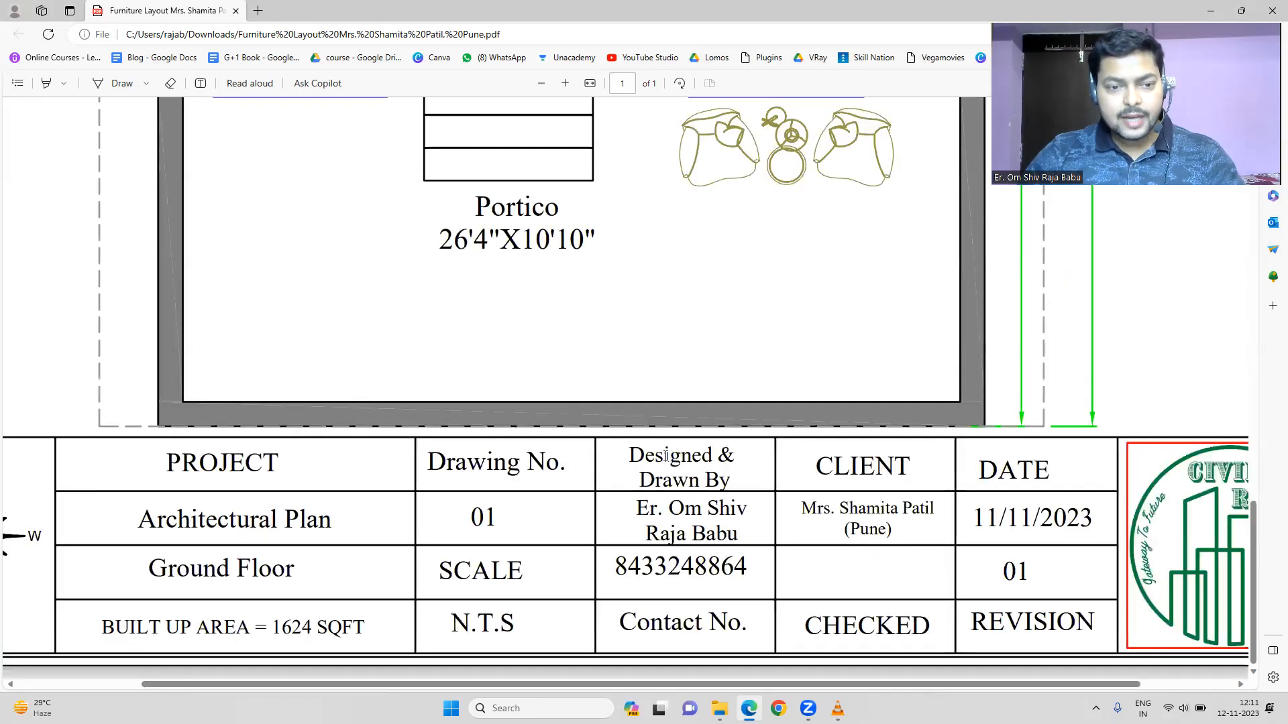
ctrl+scroll(664, 455, down, 3)
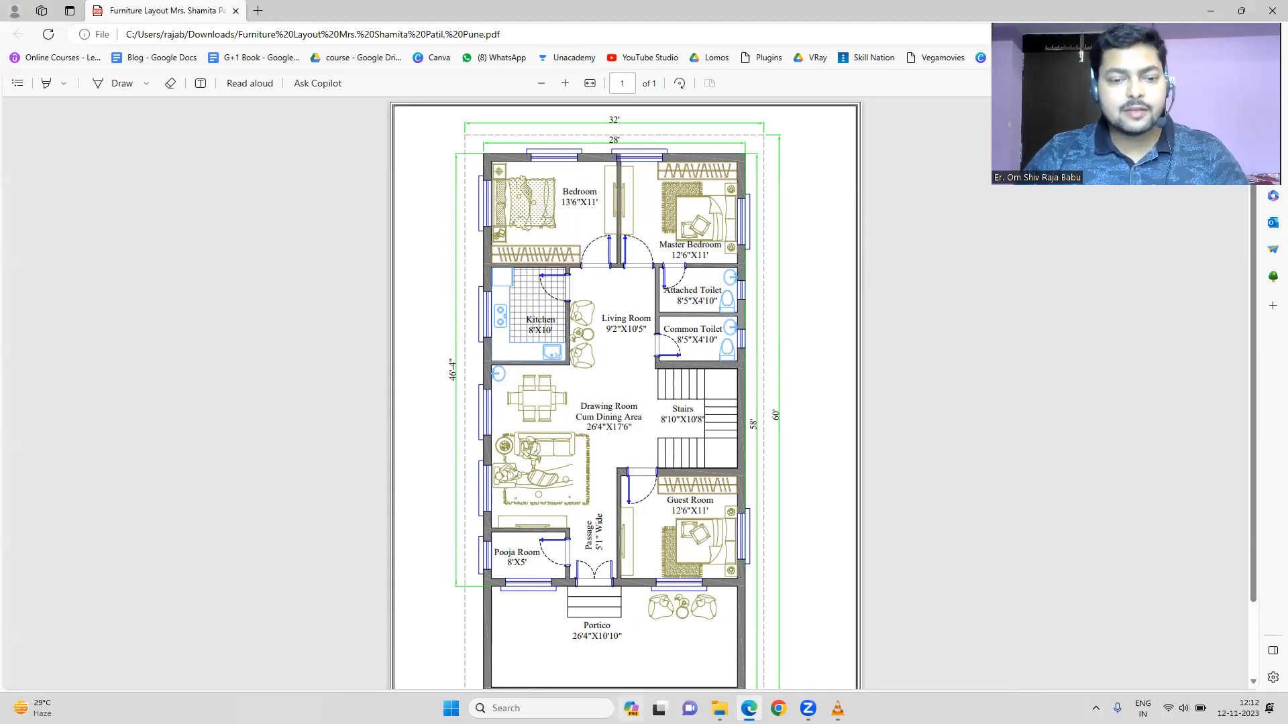
click(560, 697)
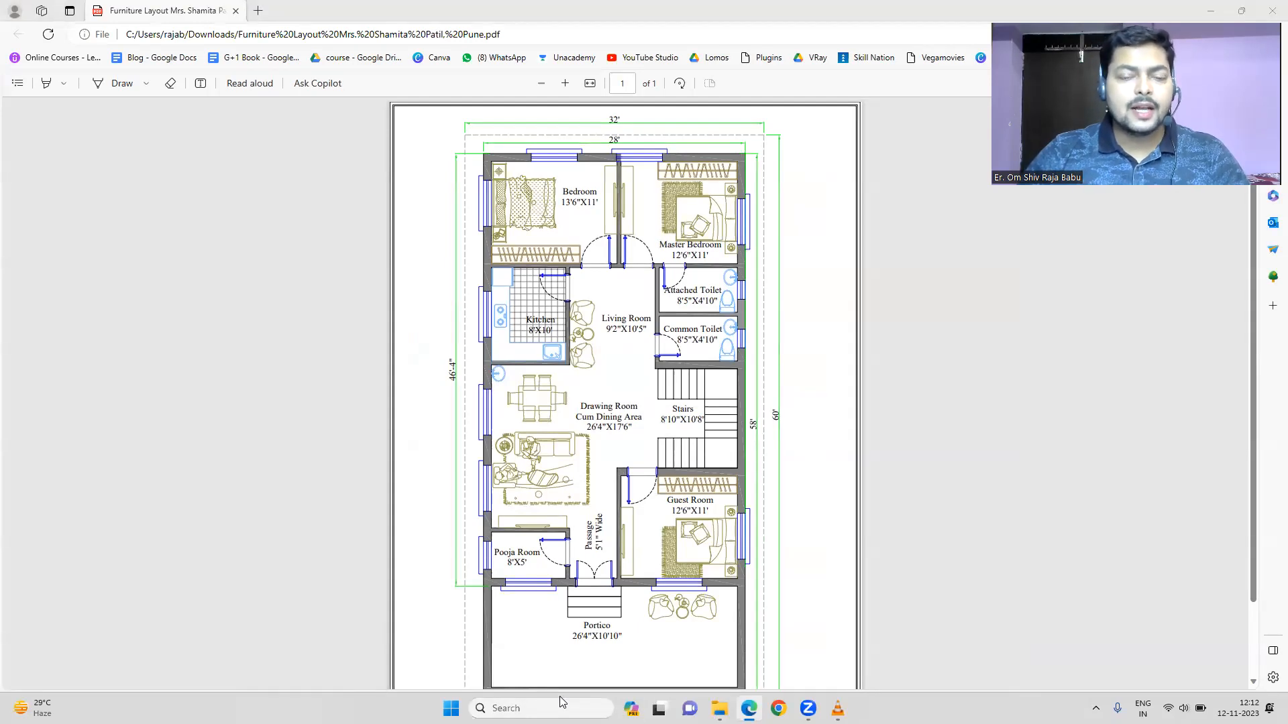